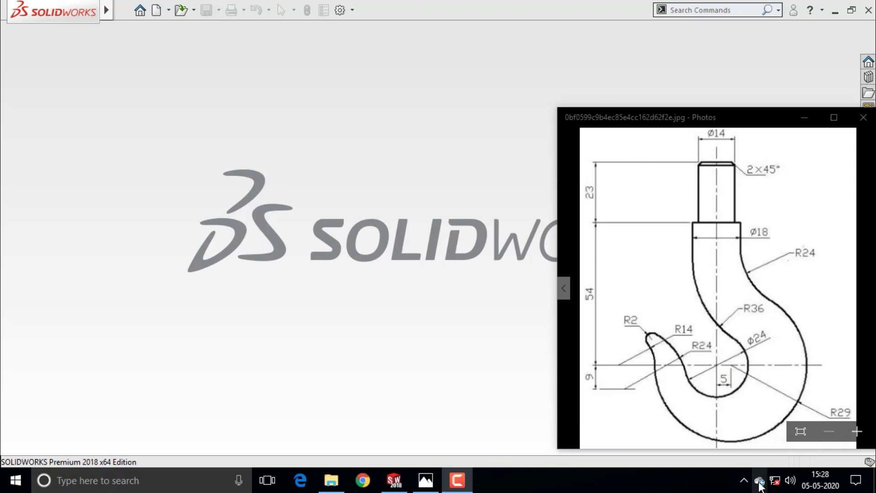
- Move the reference hook image window to the lower right of the screen
left_click(744, 481)
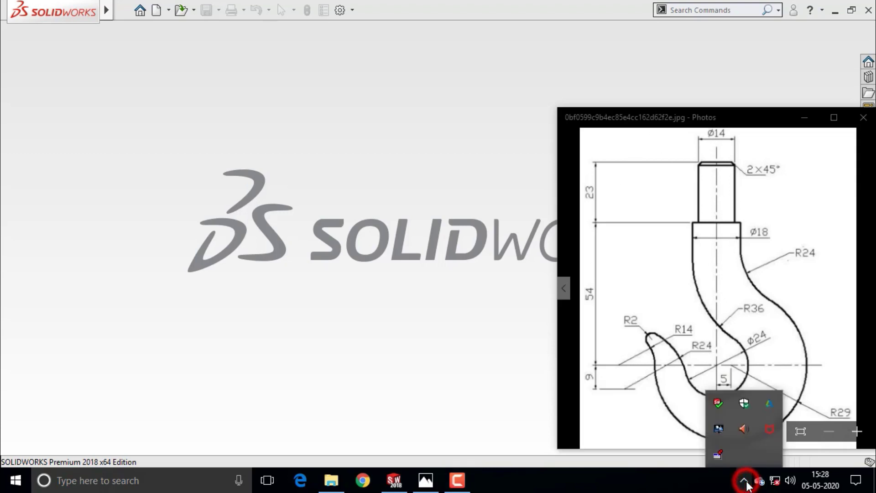
left_click(720, 456)
left_click(703, 118)
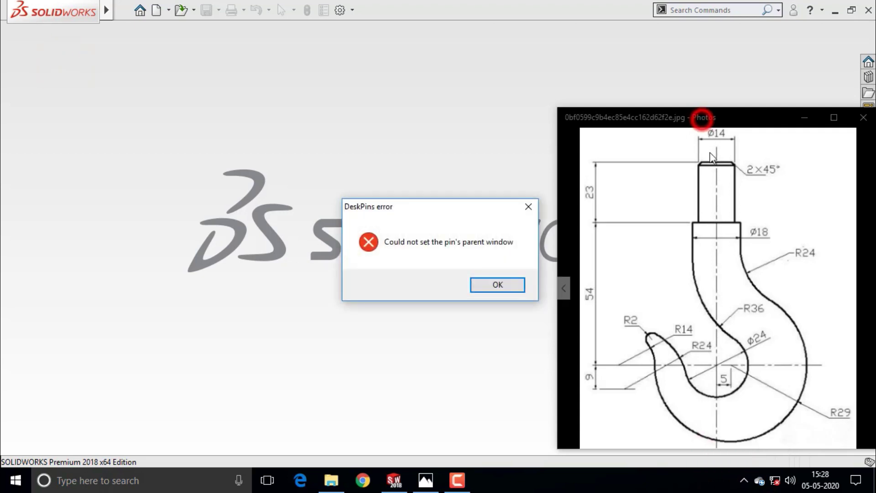
left_click(499, 288)
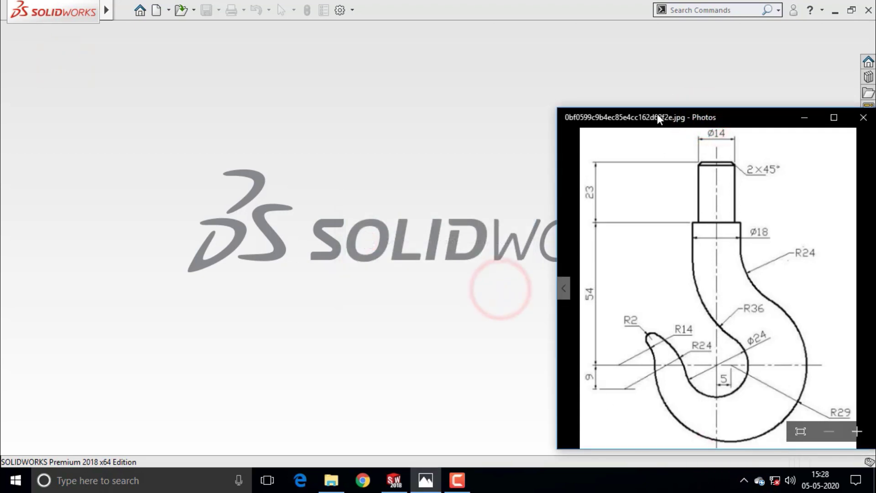
left_click_drag(656, 118, 327, 54)
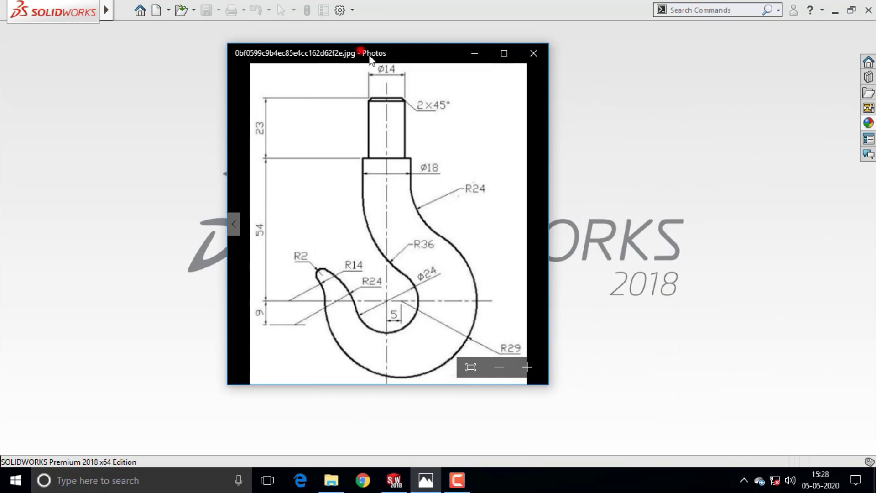
left_click_drag(361, 54, 692, 130)
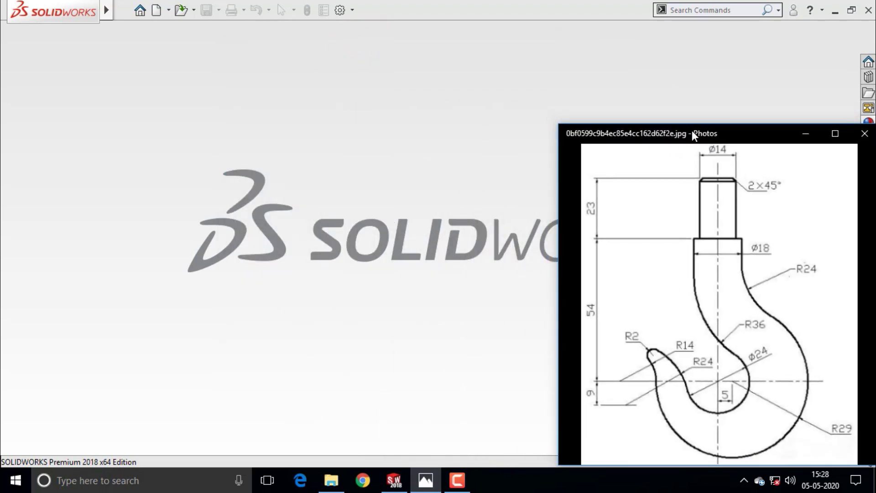
left_click(163, 93)
mouse_move(105, 9)
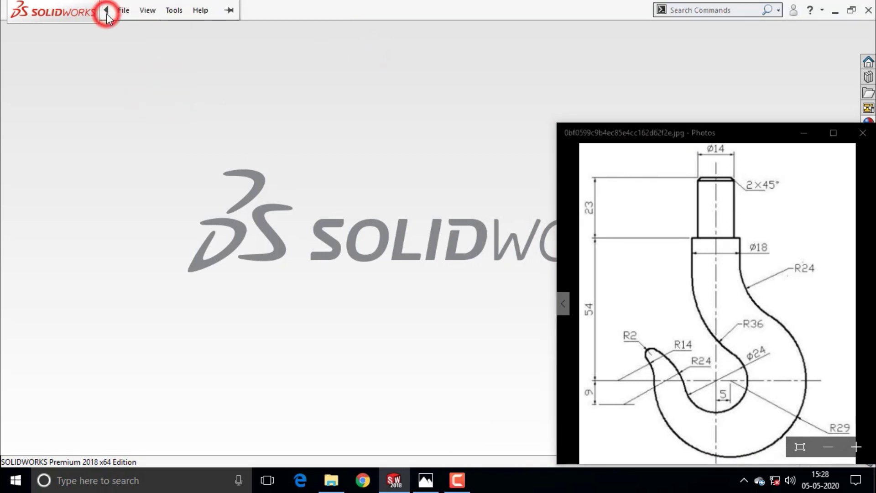
- Create a new Part document, Part1, and start a sketch awaiting a plane
left_click(123, 10)
left_click(131, 29)
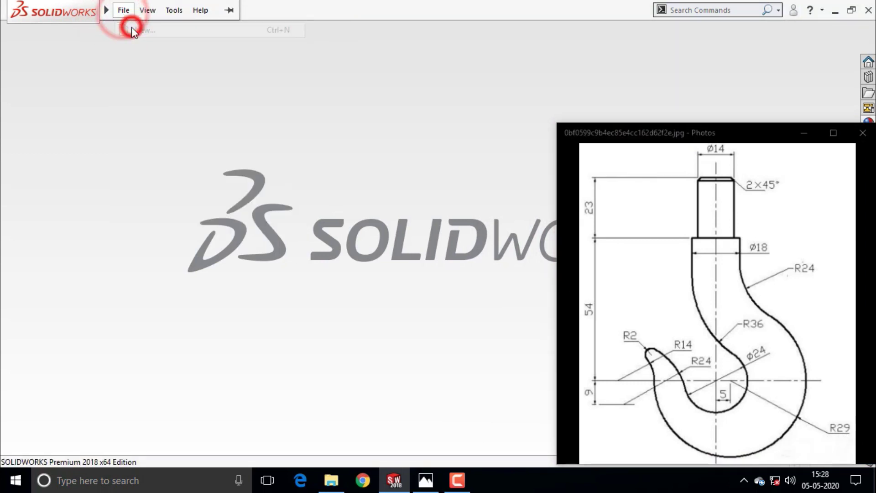
left_click(302, 209)
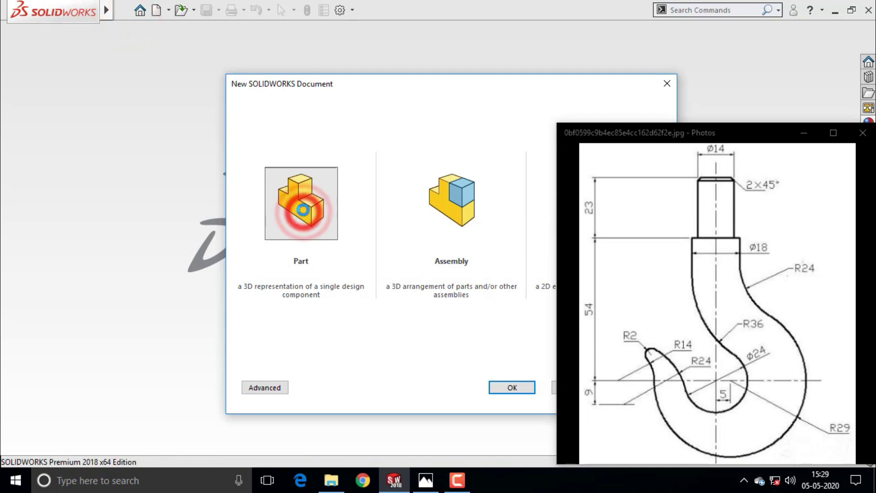
left_click(301, 209)
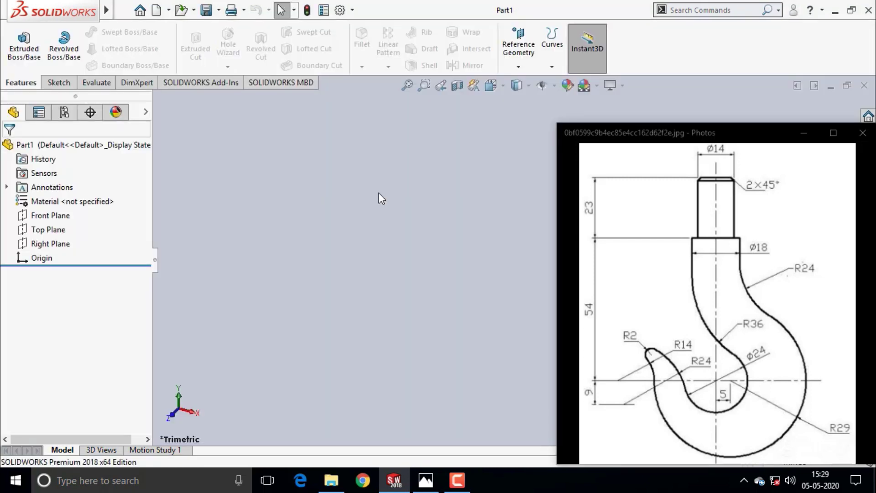
left_click(51, 84)
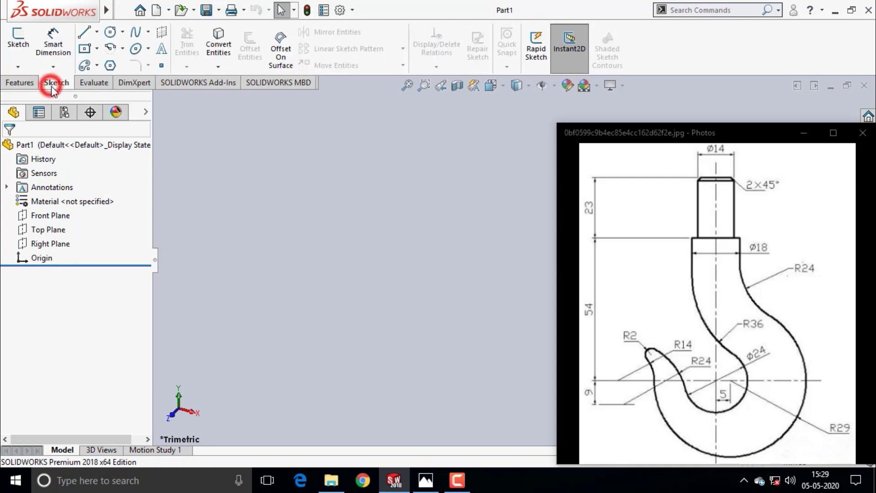
left_click(18, 45)
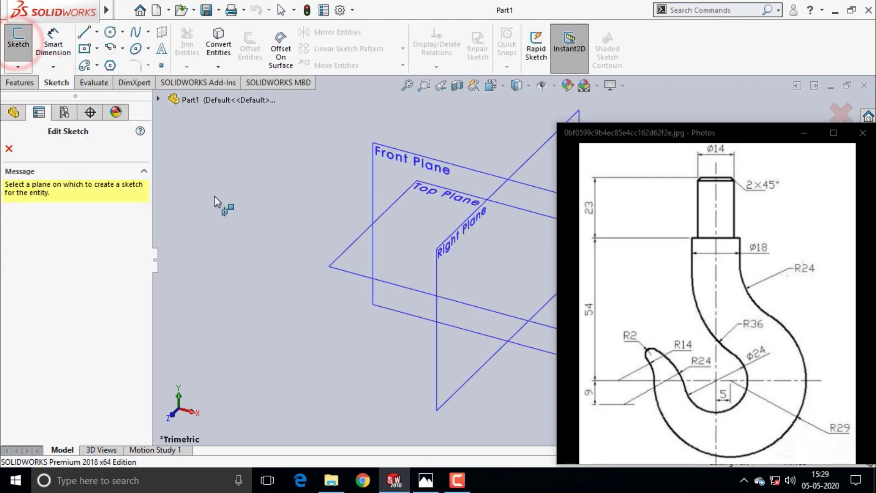
- Place Sketch1 on the Front Plane and draw a top-to-bottom vertical centerline through the origin
left_click(418, 163)
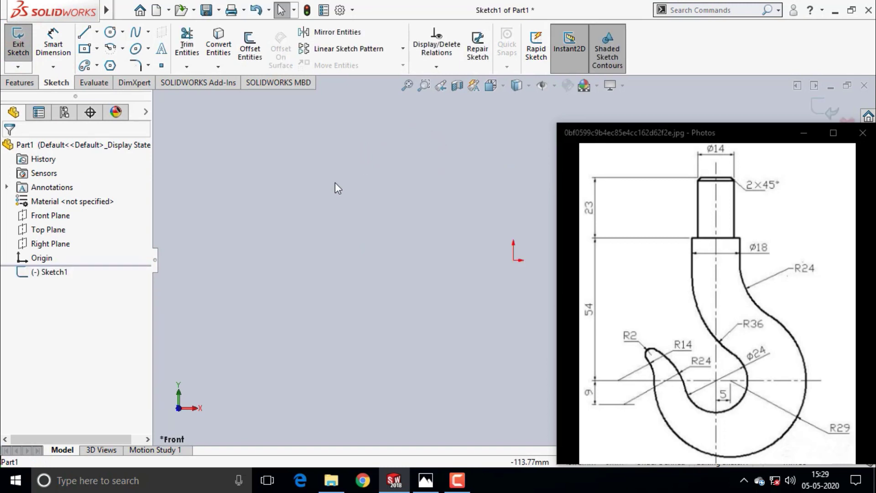
left_click(97, 33)
left_click(112, 63)
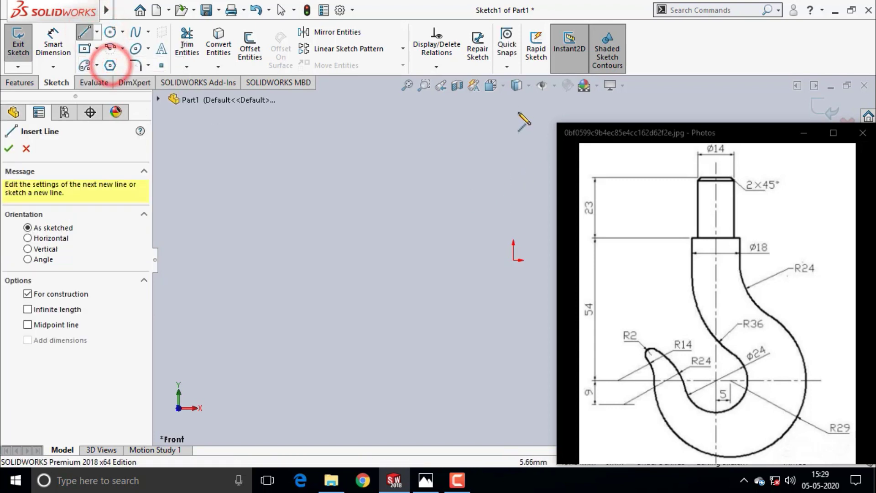
left_click(516, 103)
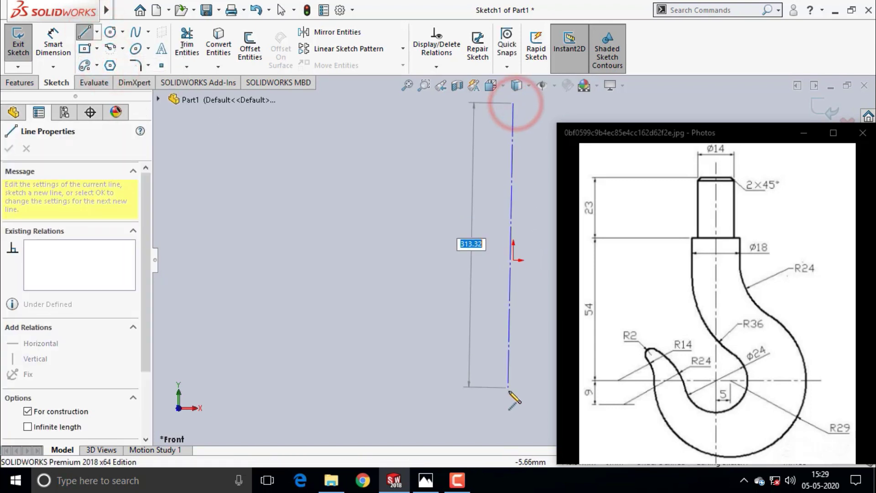
left_click(514, 410)
key("Escape")
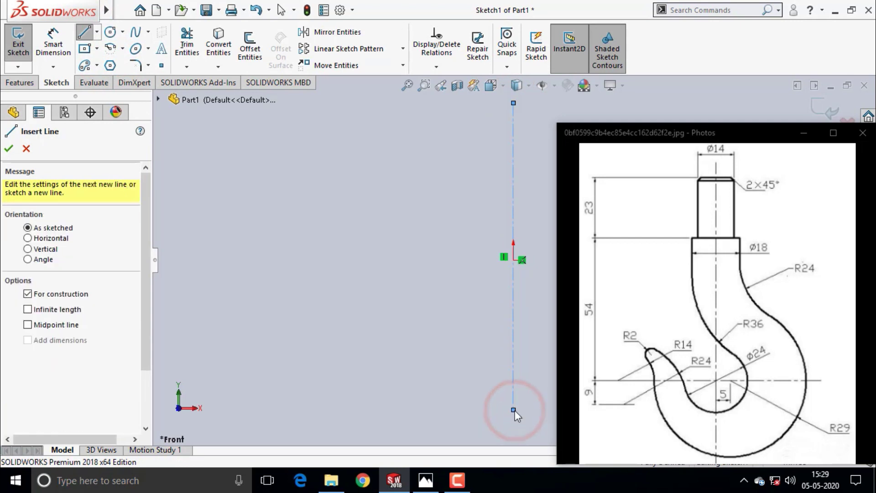
key("Escape")
scroll(548, 251, "up", 1)
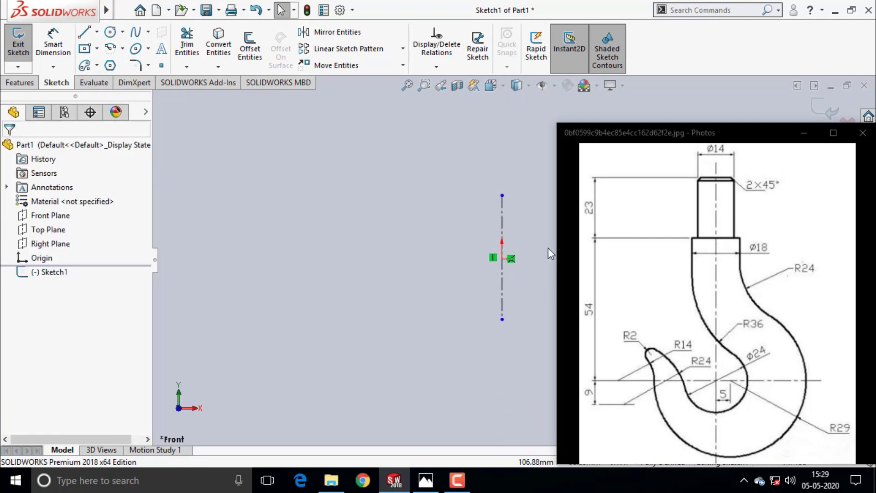
scroll(538, 250, "down", 2)
scroll(515, 246, "down", 1)
scroll(514, 245, "down", 1)
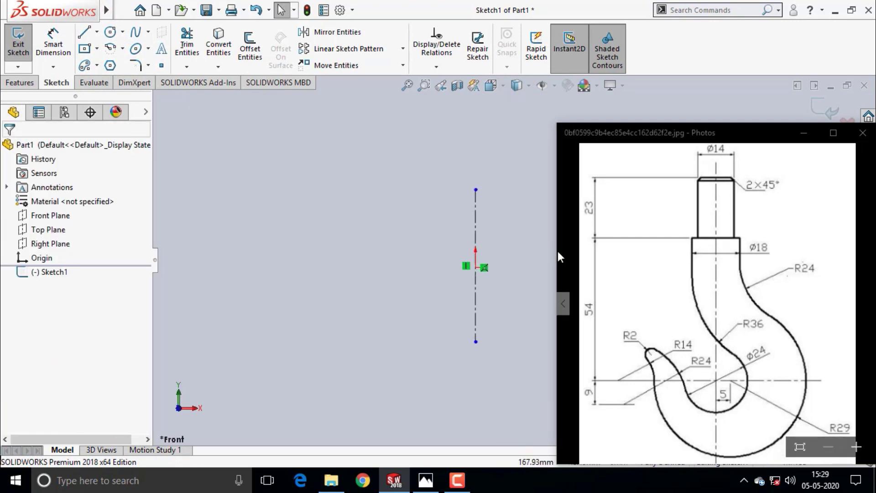
scroll(535, 248, "down", 1)
scroll(535, 248, "down", 1)
scroll(528, 248, "up", 1)
scroll(528, 247, "up", 1)
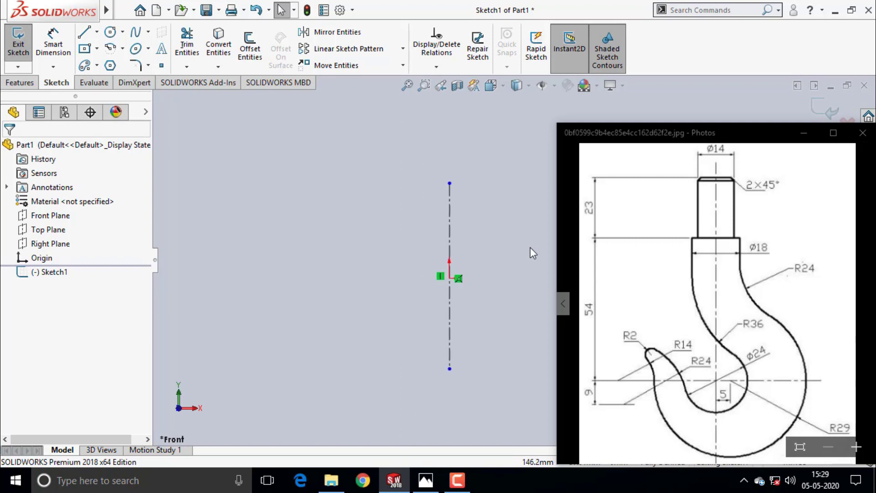
scroll(530, 250, "down", 1)
scroll(531, 251, "up", 1)
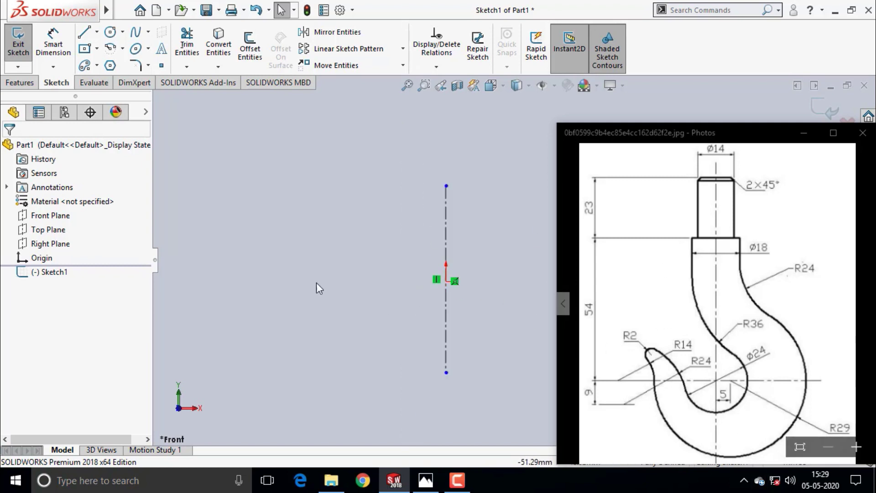
- Draw a horizontal centerline from the origin leftward, crossing the vertical centerline
left_click(96, 33)
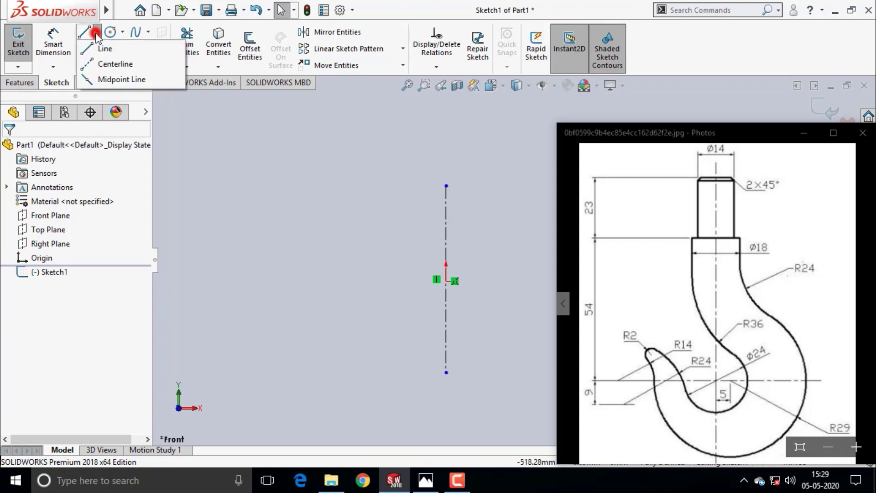
left_click(104, 65)
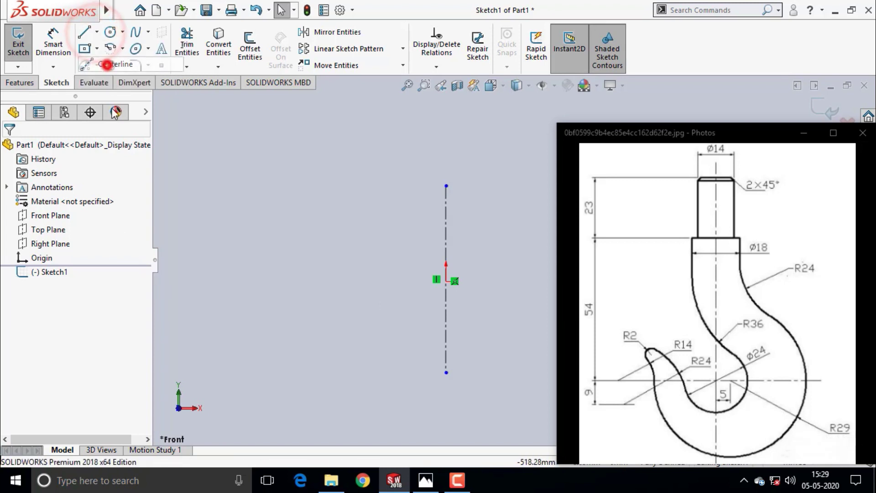
left_click(445, 280)
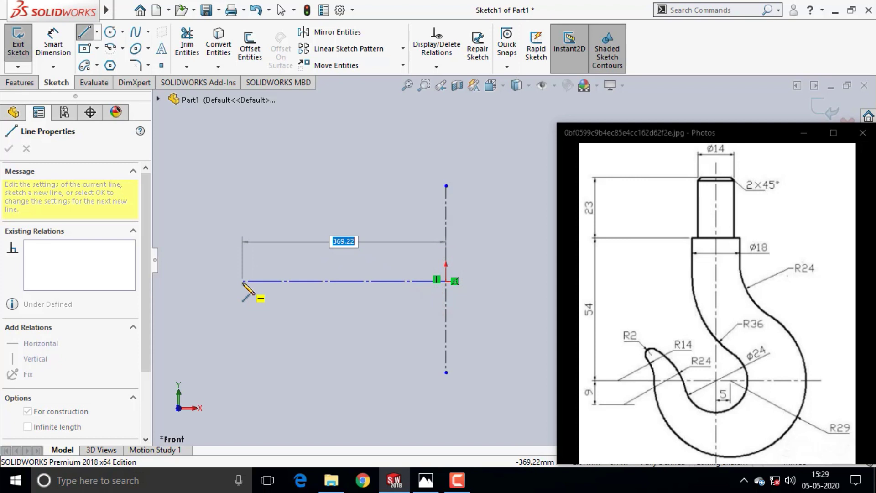
left_click(243, 281)
key("Escape")
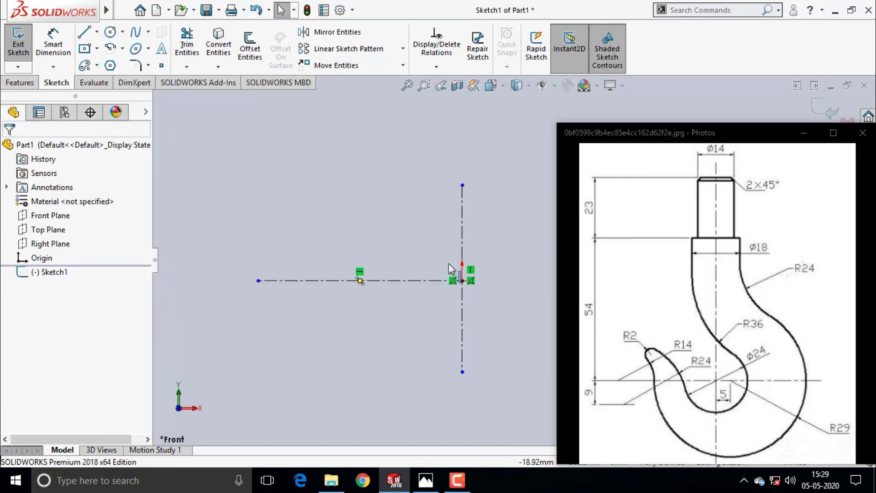
scroll(492, 262, "up", 2)
scroll(522, 256, "down", 3)
scroll(522, 256, "up", 2)
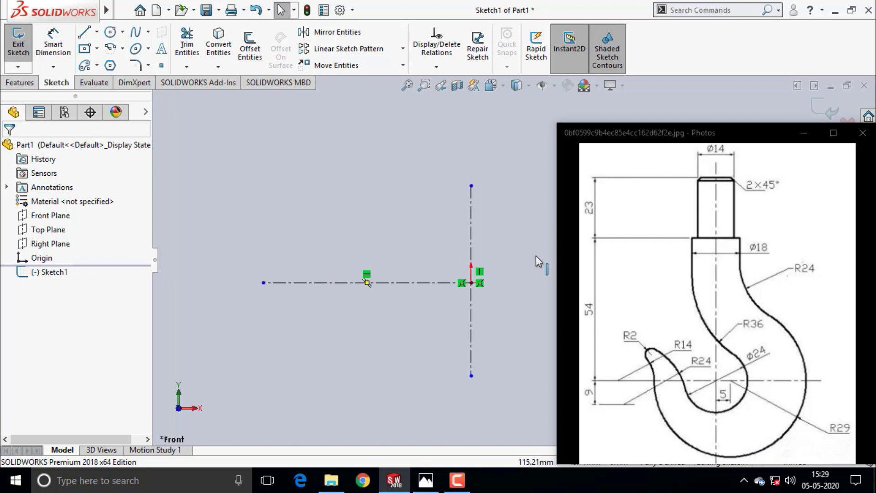
scroll(535, 256, "down", 2)
scroll(535, 258, "up", 2)
scroll(535, 258, "down", 1)
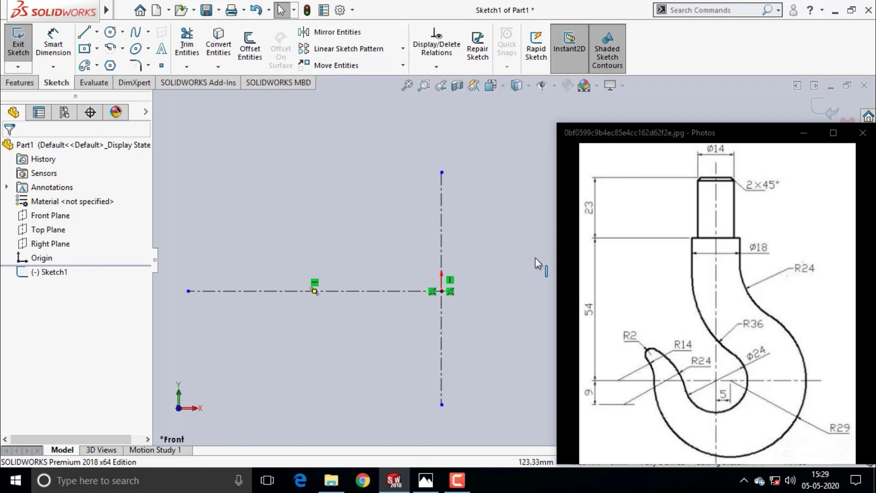
scroll(535, 257, "up", 1)
scroll(545, 276, "down", 1)
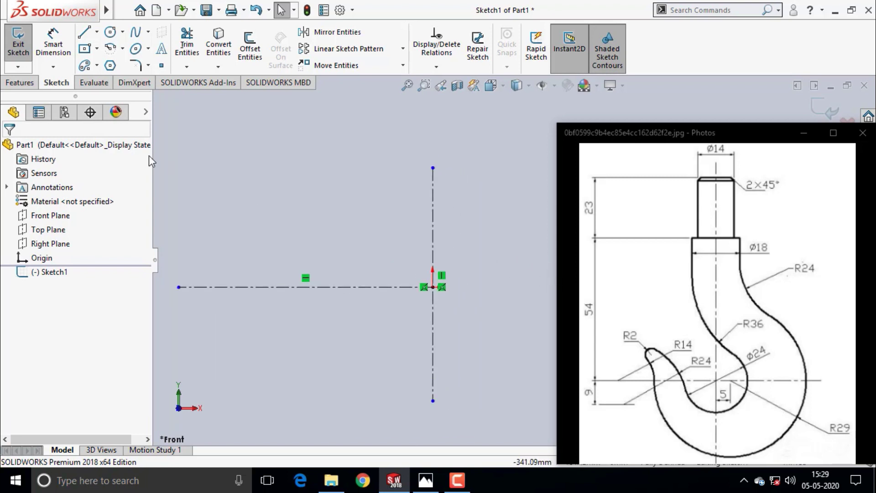
- Draw a horizontal line above the origin straddling the vertical centerline
left_click(83, 36)
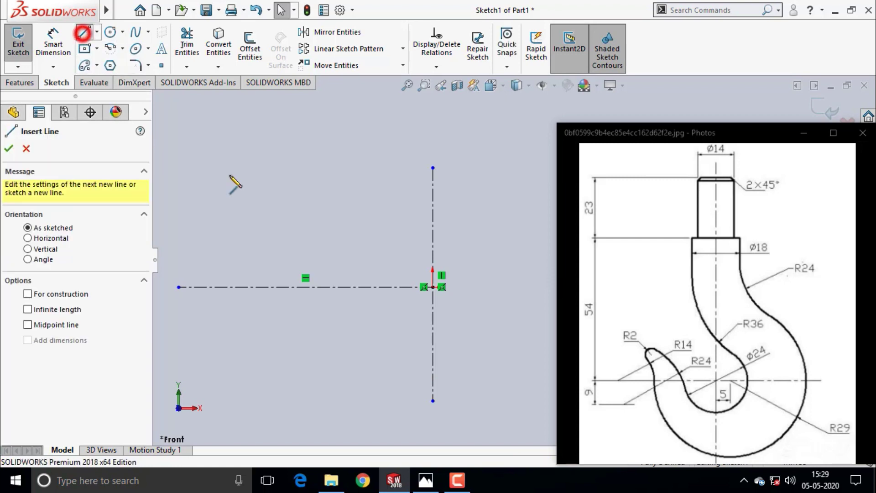
left_click(400, 197)
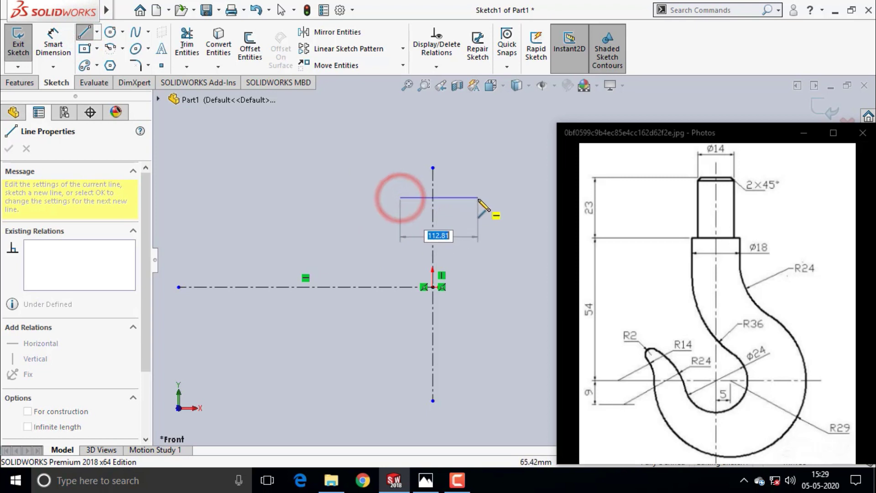
left_click(478, 197)
key("Escape")
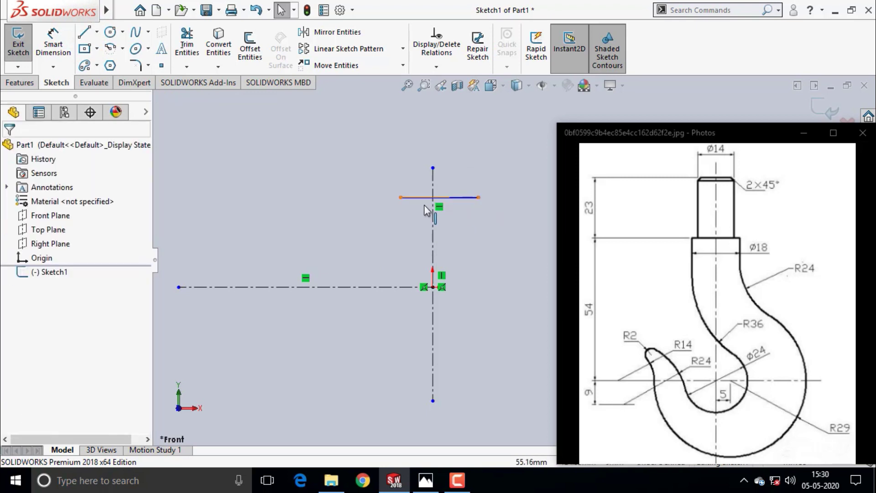
- Dimension the top horizontal line's length to 18 mm
left_click(53, 44)
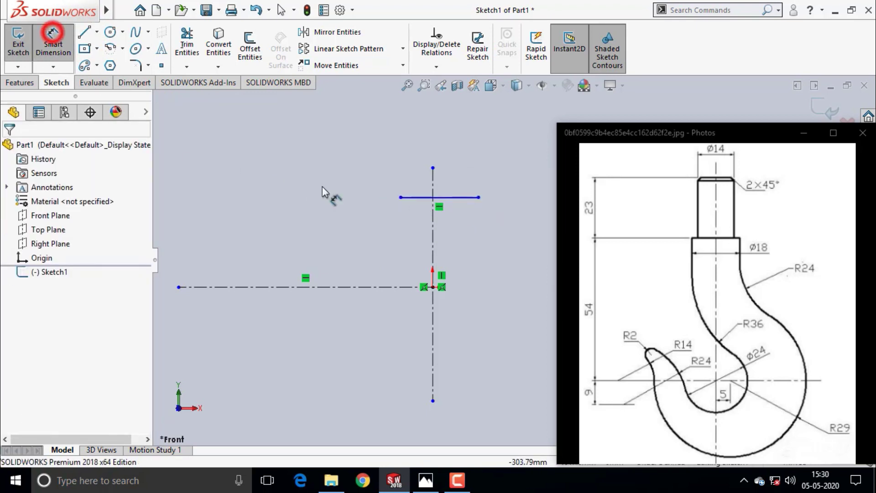
left_click(458, 197)
left_click(457, 117)
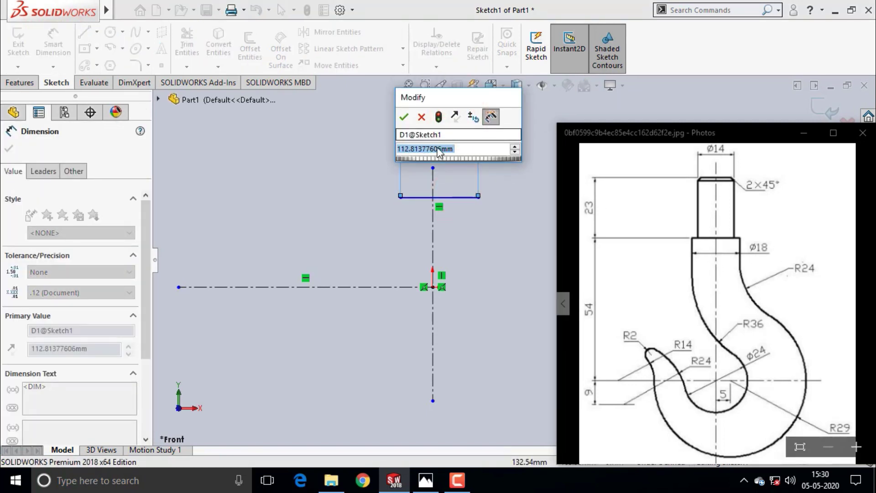
type("18")
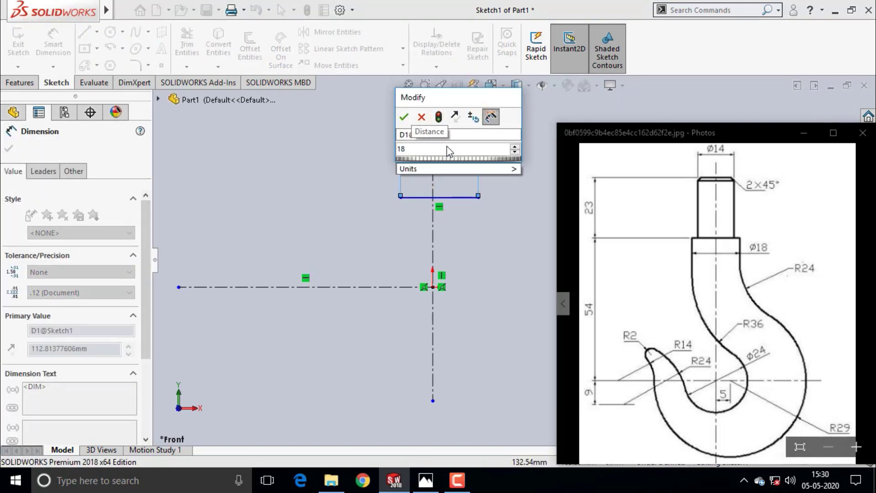
left_click(404, 117)
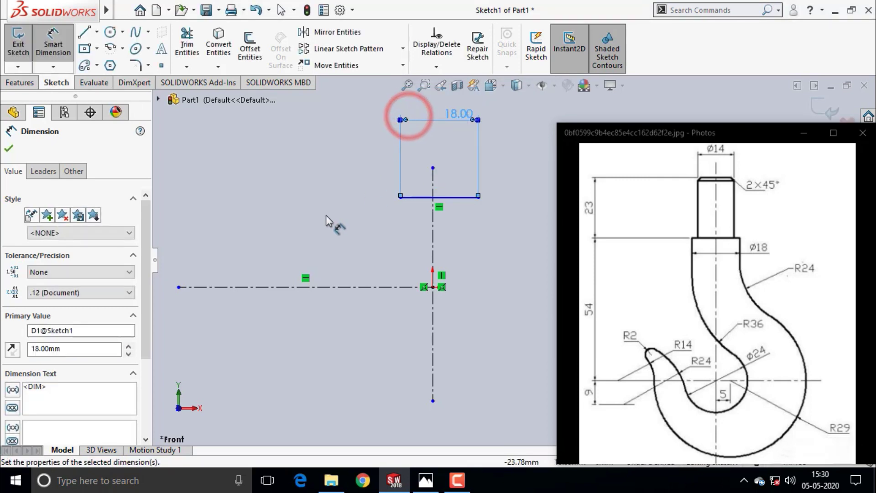
left_click(8, 149)
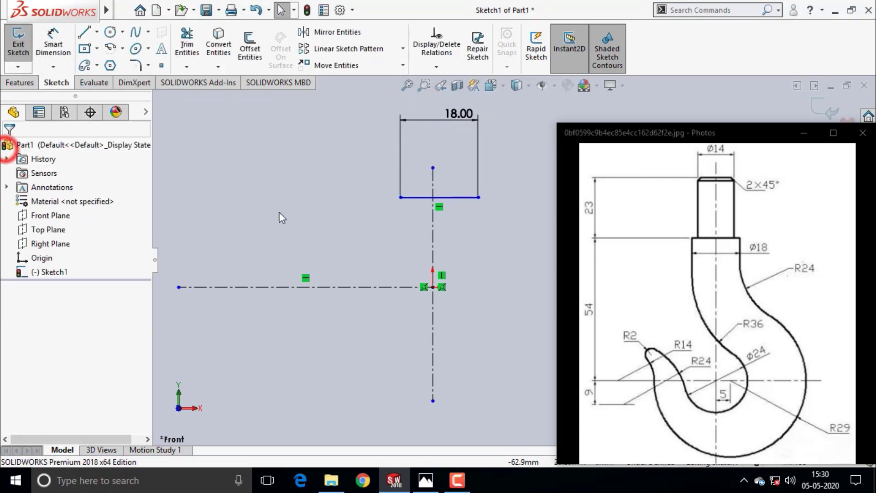
- Add a Midpoint relation between the 18 mm line and the vertical centerline
left_click(463, 197)
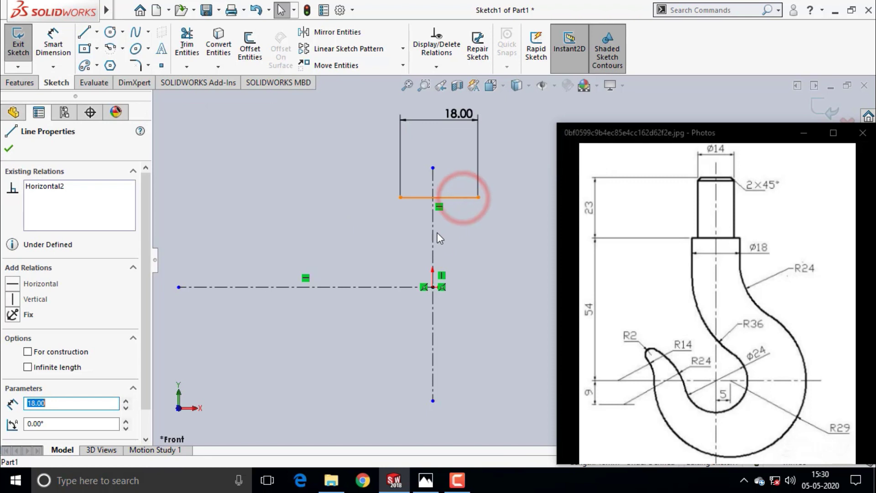
left_click(436, 233, "ctrl")
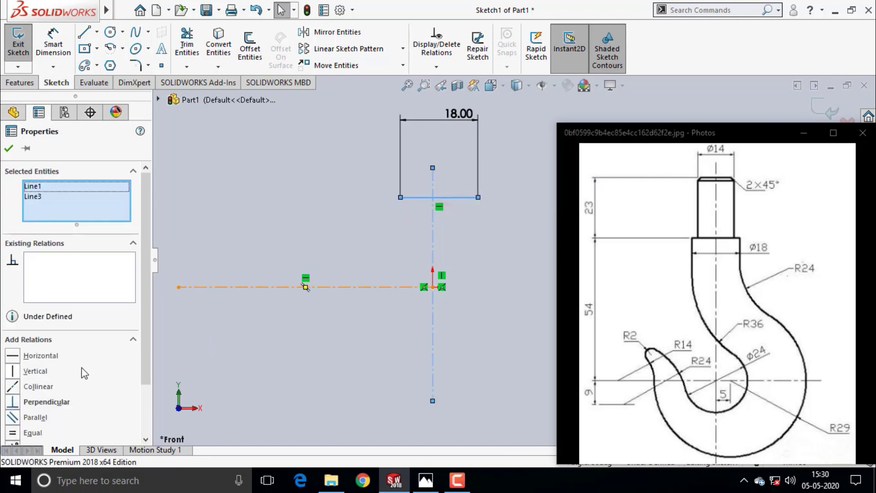
left_click(223, 346)
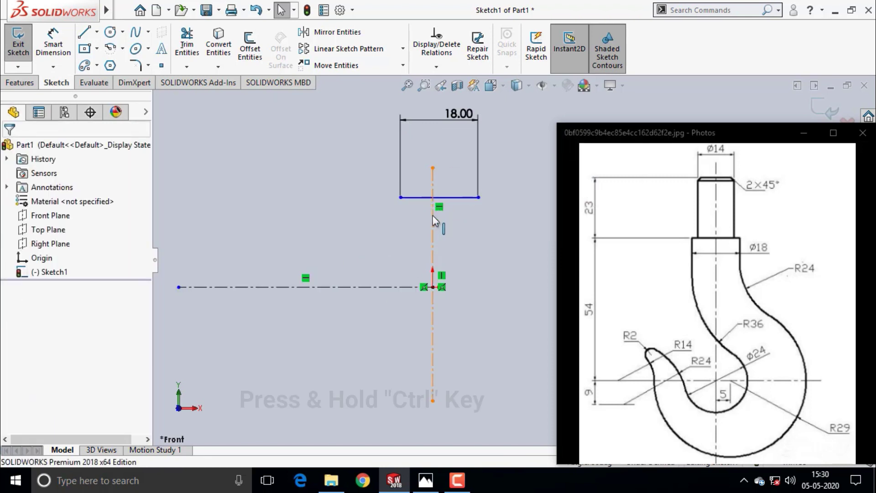
left_click(432, 216)
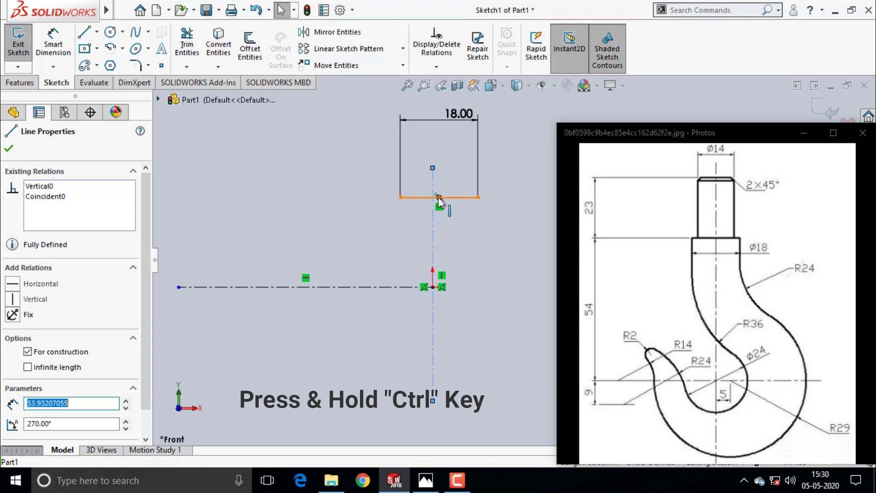
left_click(438, 198)
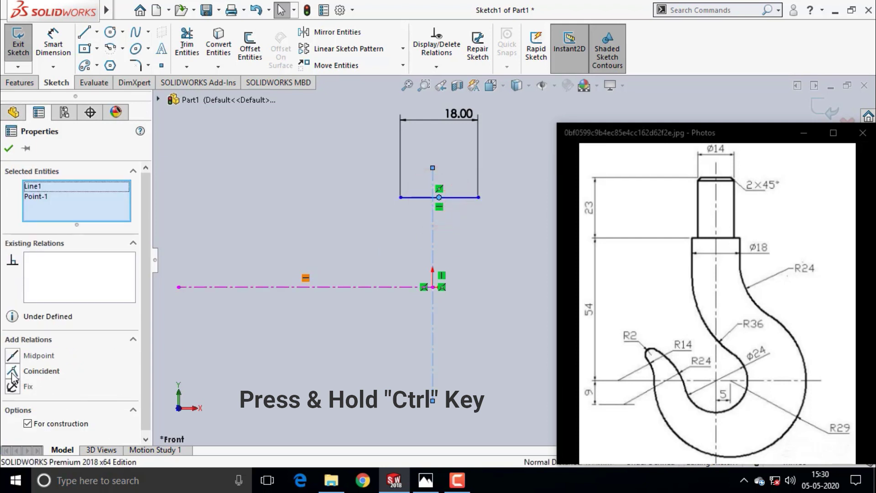
left_click(13, 357)
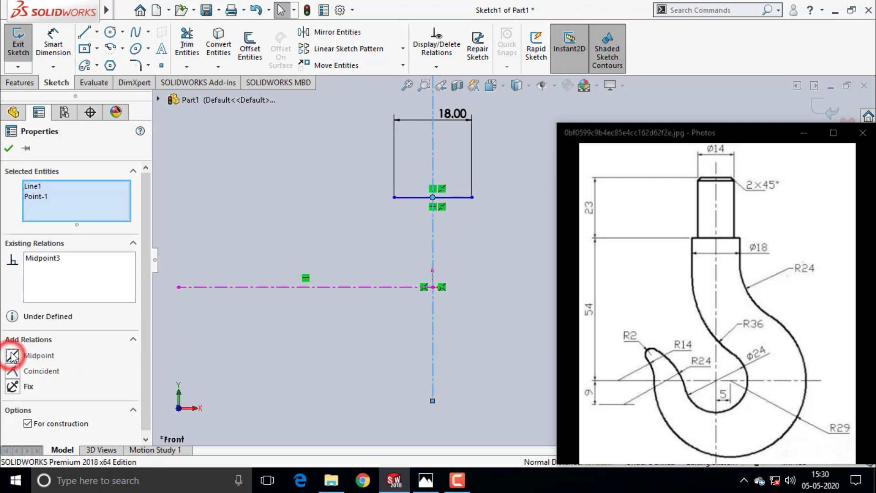
left_click(9, 149)
key("z")
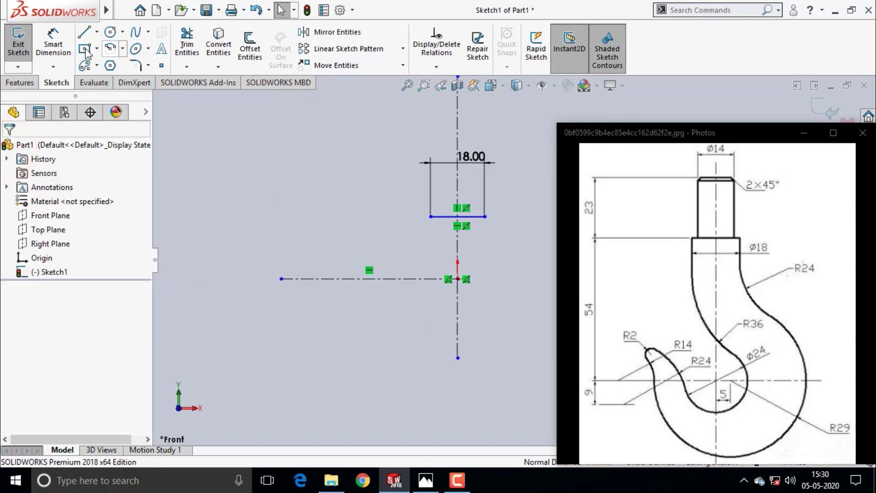
- Dimension the 18 mm line 54 mm above the horizontal centerline
left_click(53, 45)
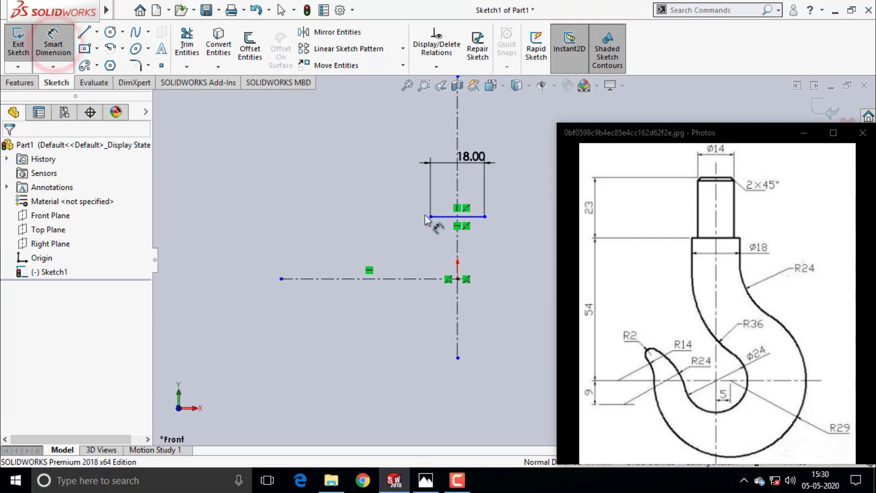
left_click(447, 219)
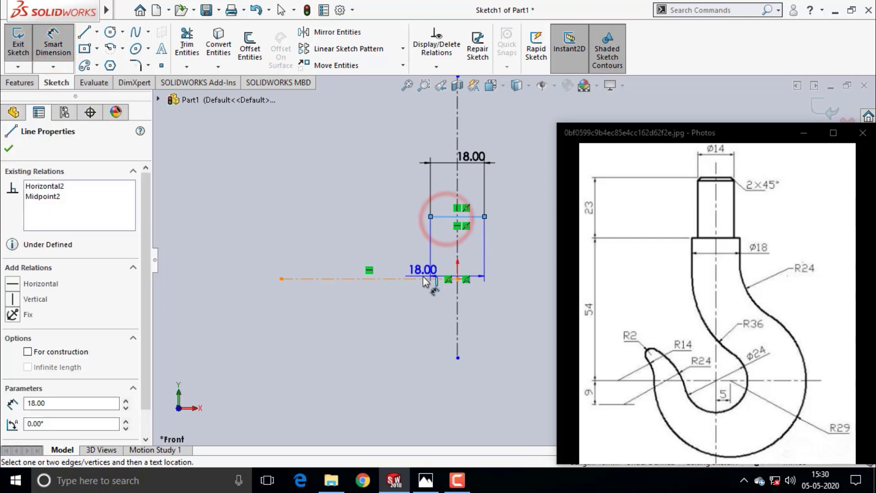
left_click(421, 277)
left_click(227, 251)
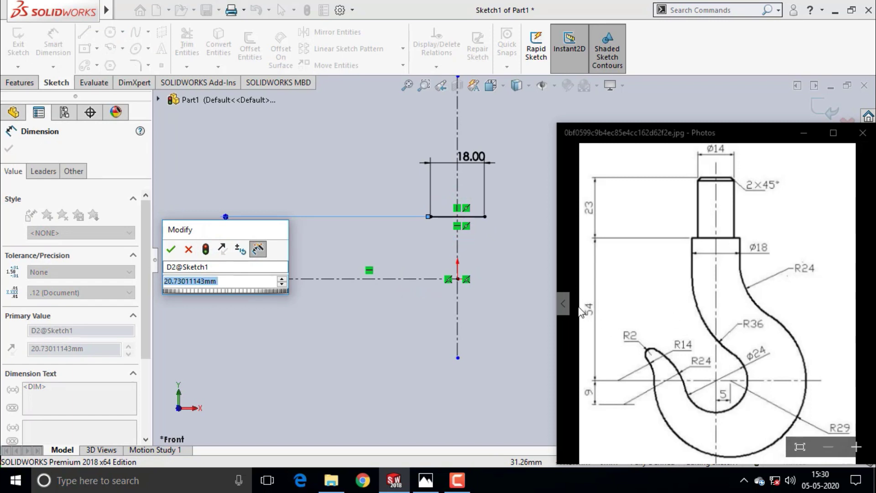
type("5")
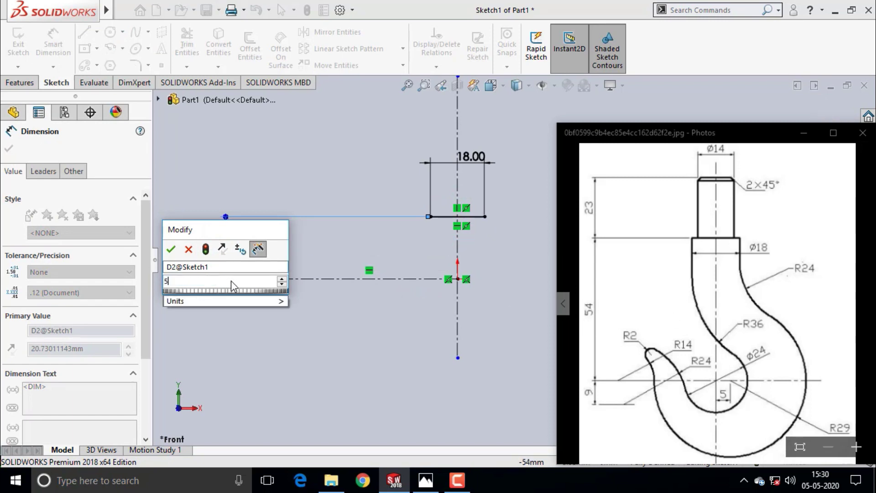
type("4")
left_click(170, 249)
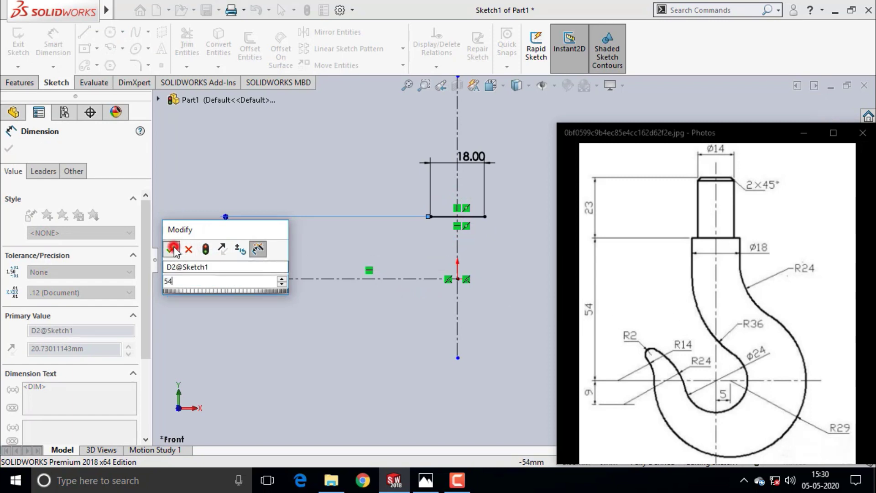
scroll(510, 219, "down", 2)
scroll(525, 224, "up", 1)
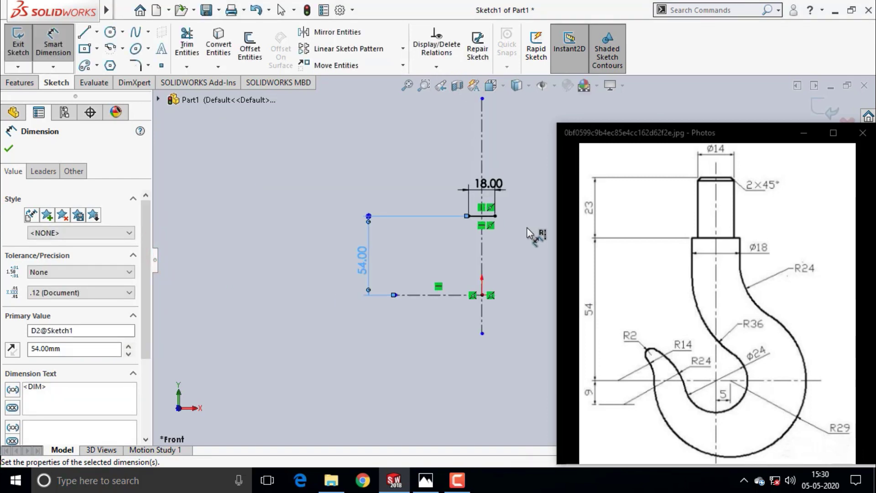
scroll(528, 237, "down", 1)
mouse_move(705, 274)
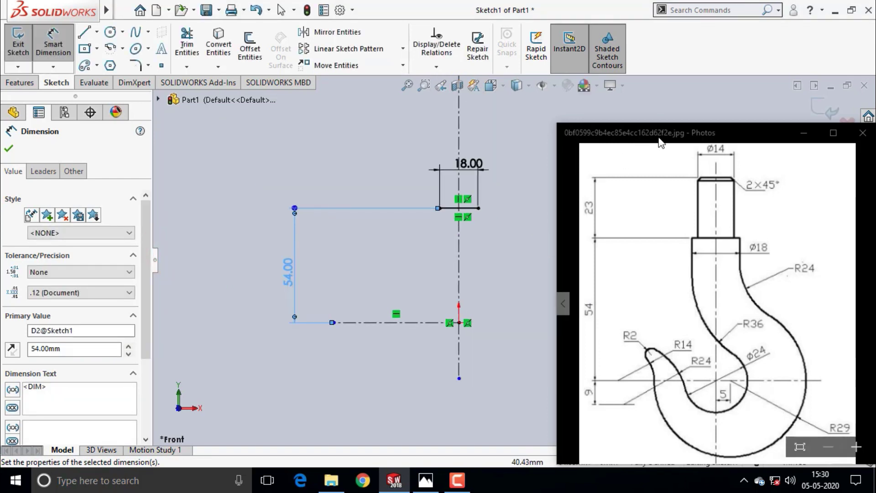
mouse_move(660, 143)
left_mouse_down()
mouse_move(694, 105)
mouse_move(683, 116)
left_mouse_up()
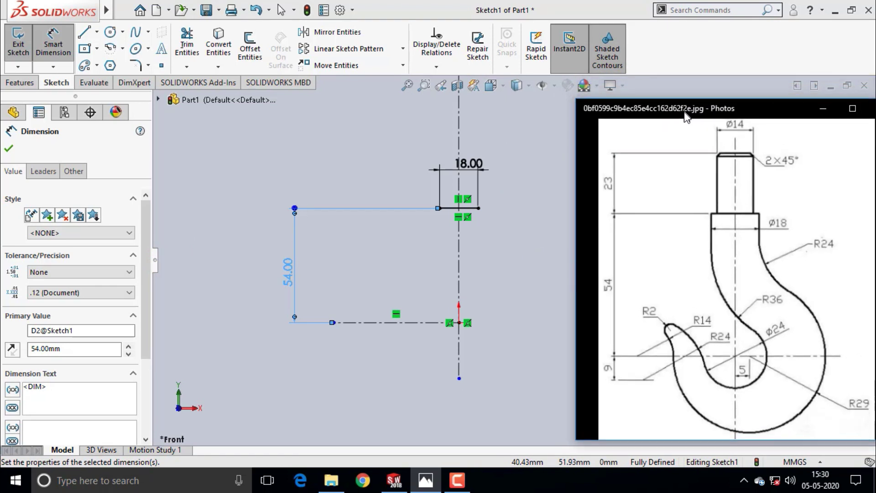
left_click(480, 272)
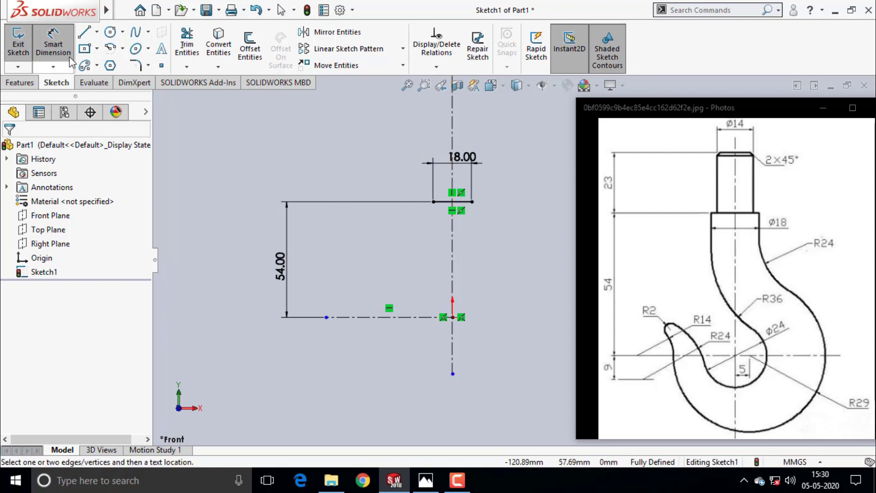
- Draw vertical lines downward from the right and left ends of the 18 mm line
left_click(85, 33)
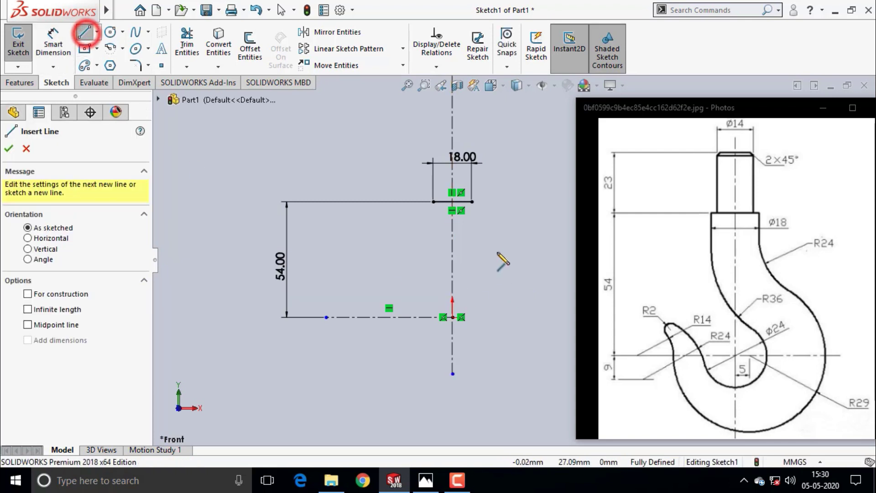
left_click(472, 201)
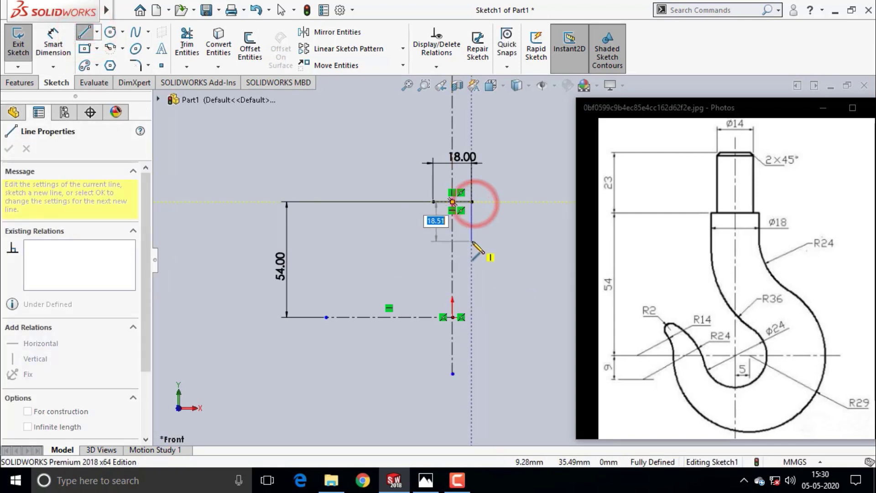
left_click(471, 250)
key("Escape")
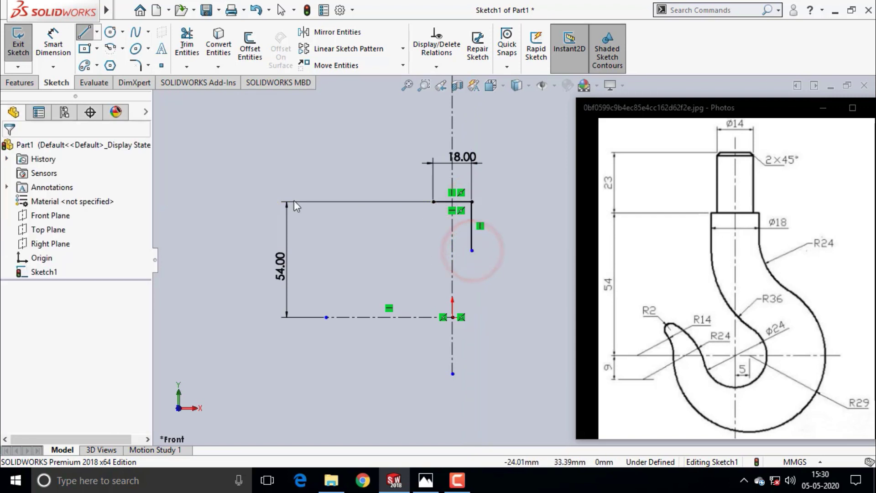
left_click(84, 34)
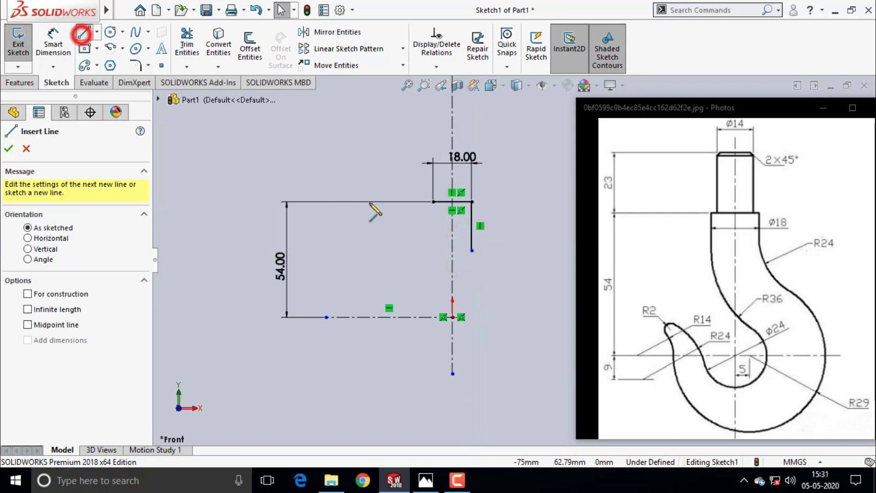
left_click(433, 202)
double_click(433, 261)
key("Escape")
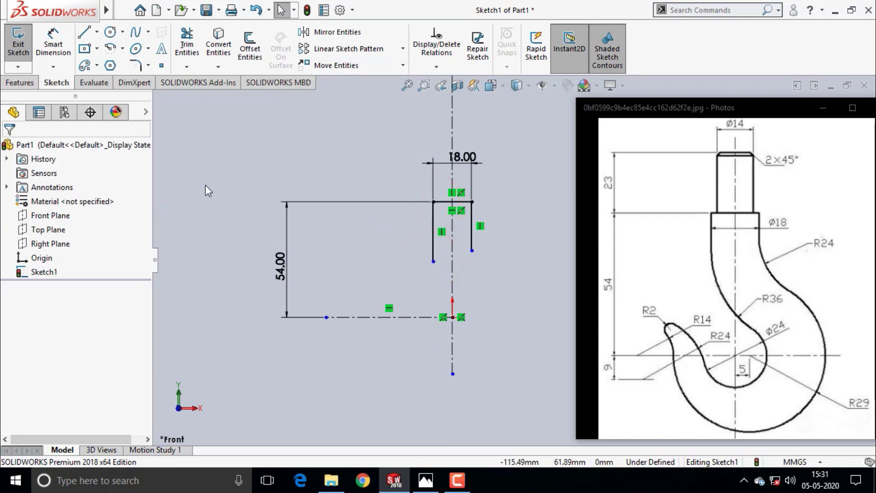
- Draw a small circle centred on the origin
left_click(110, 32)
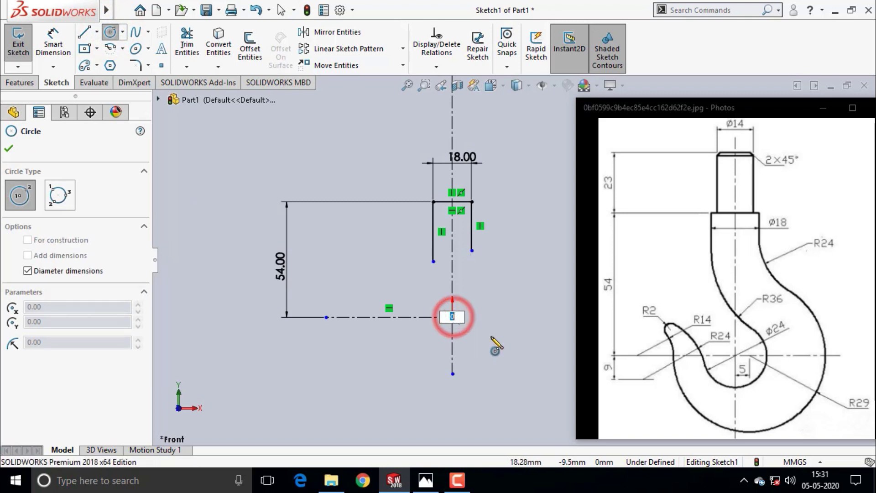
key("Escape")
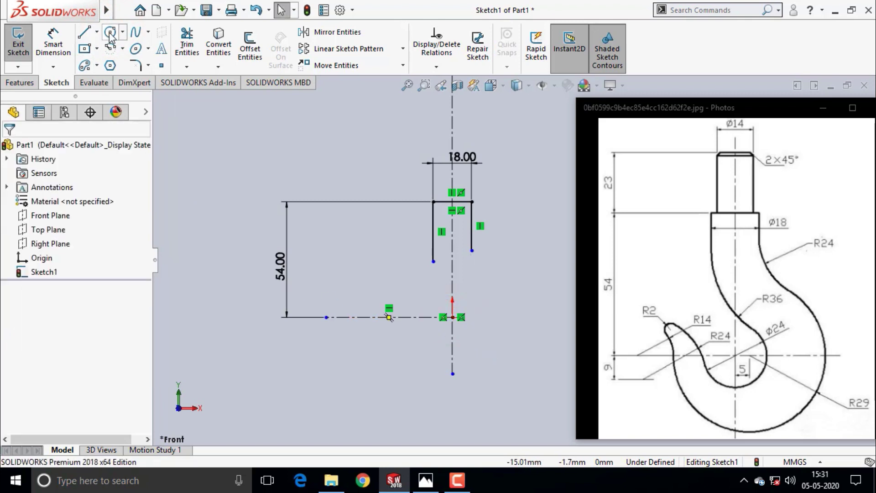
left_click(110, 32)
left_click(452, 317)
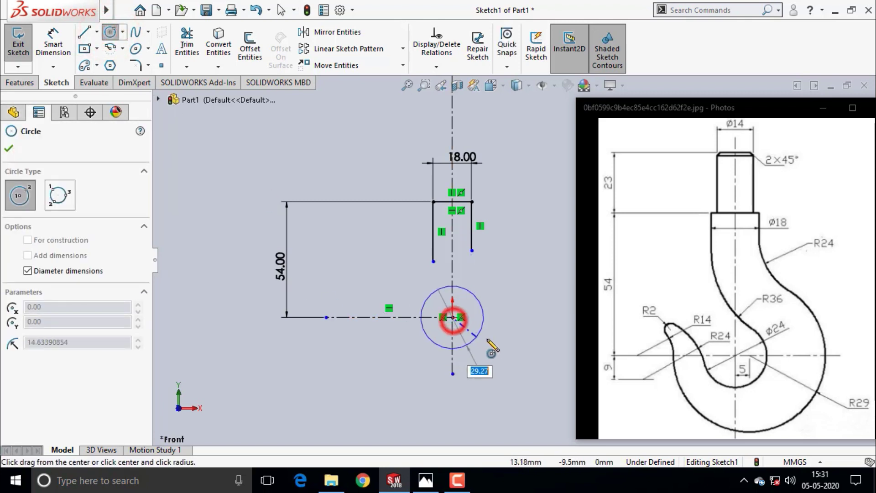
left_click(484, 334)
key("Escape")
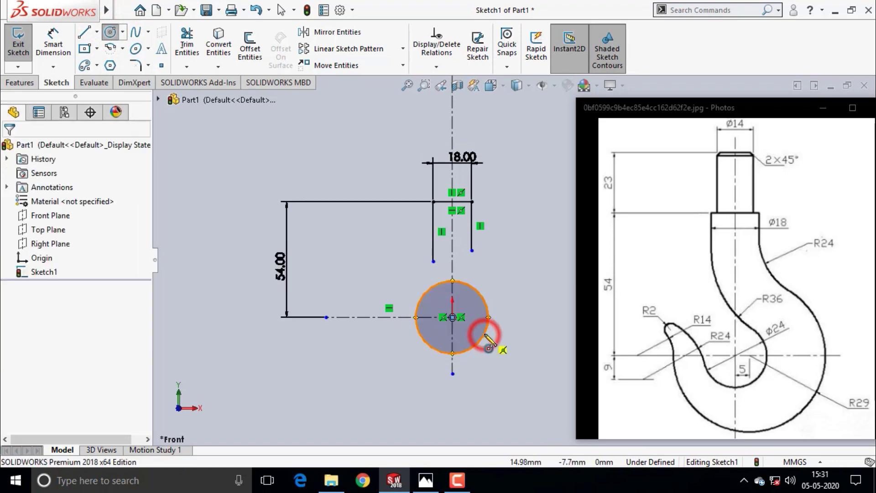
- Dimension the small circle's diameter to 24 mm
left_click(64, 58)
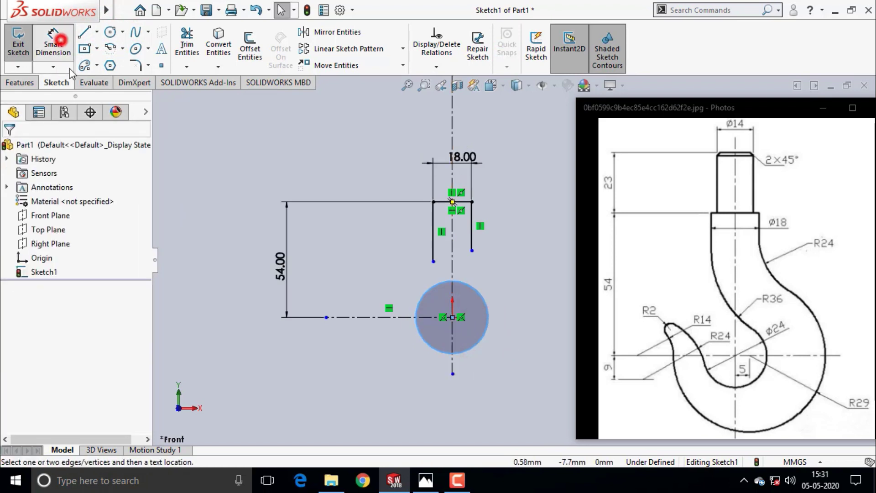
left_click(438, 349)
left_click(398, 399)
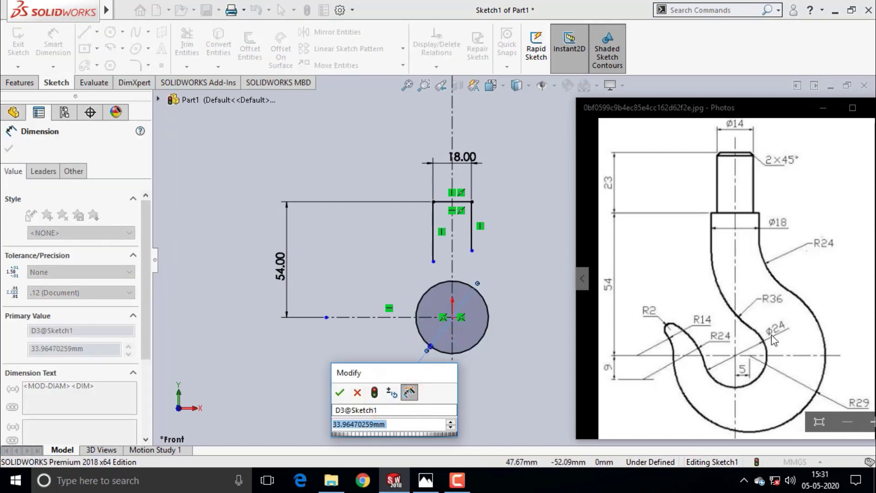
type("24")
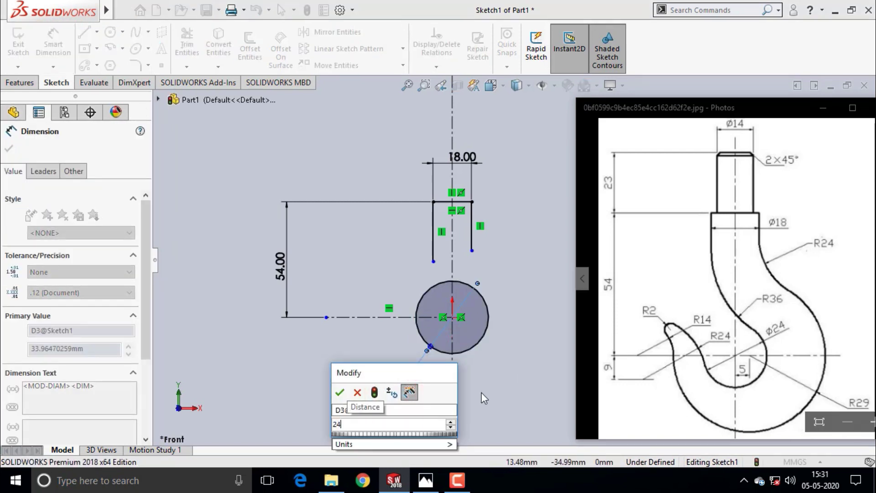
left_click(338, 393)
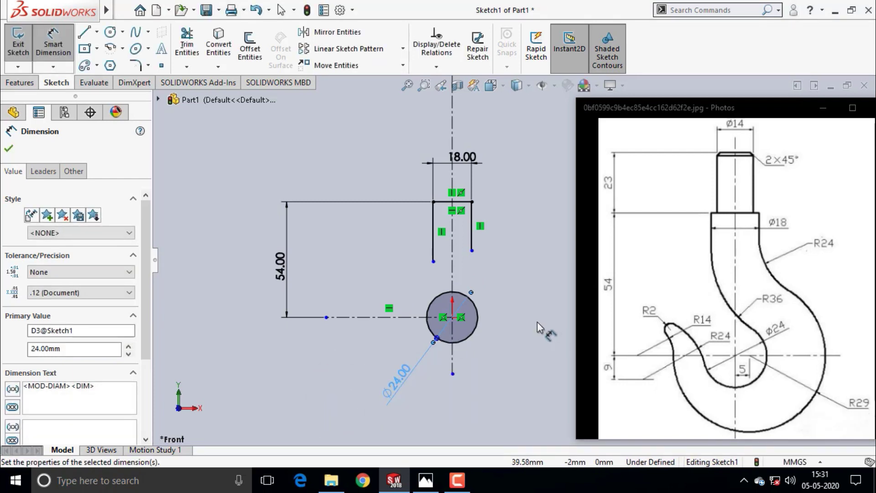
scroll(536, 321, "up", 1)
scroll(548, 287, "down", 1)
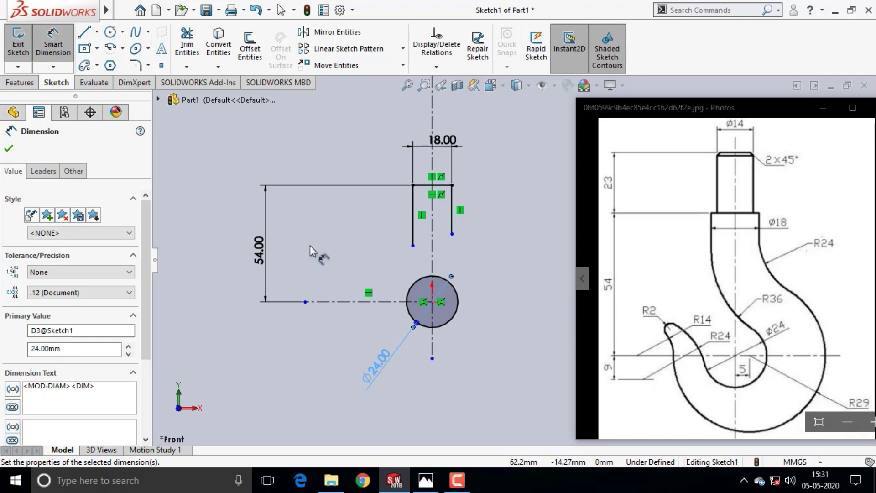
- Draw a larger circle enclosing the Ø24 circle
left_click(110, 33)
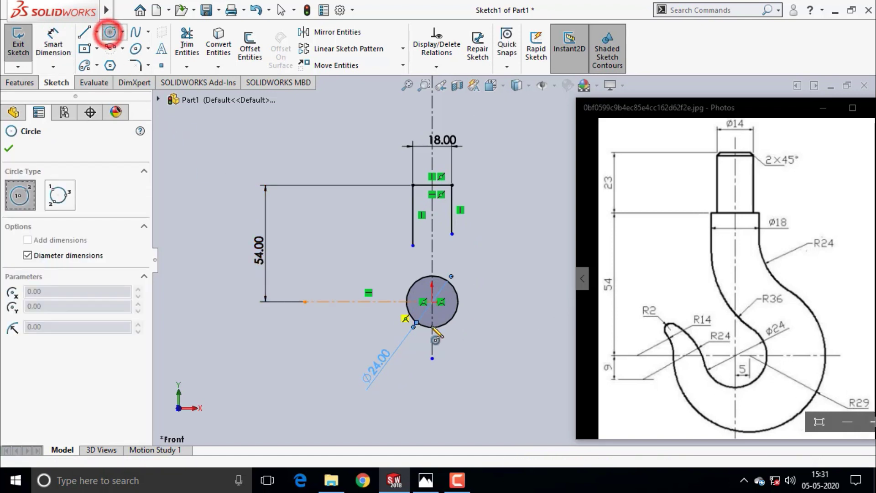
scroll(456, 318, "down", 2)
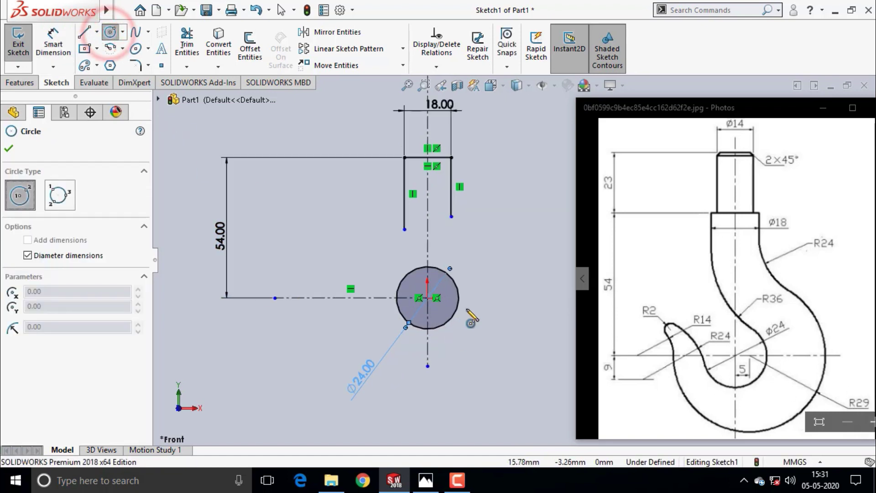
left_click(446, 297)
left_click(518, 352)
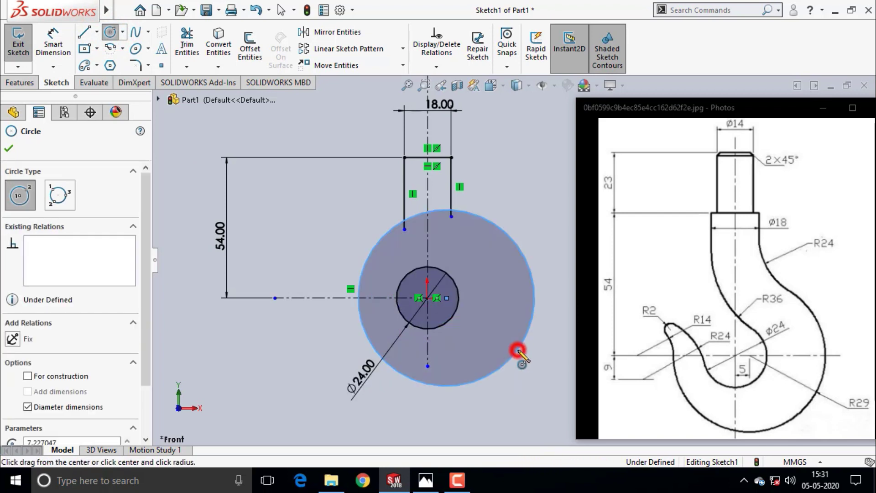
key("Escape")
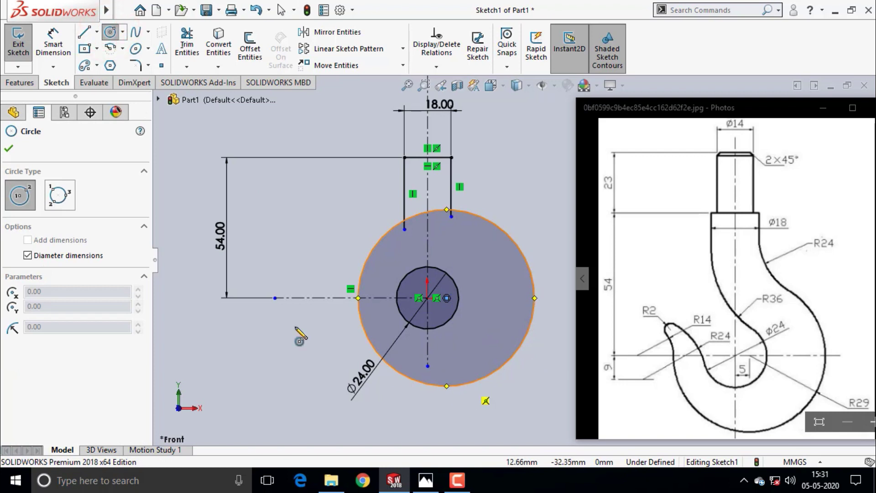
key("Escape")
- Dimension the large circle's diameter to 58 mm
left_click(56, 43)
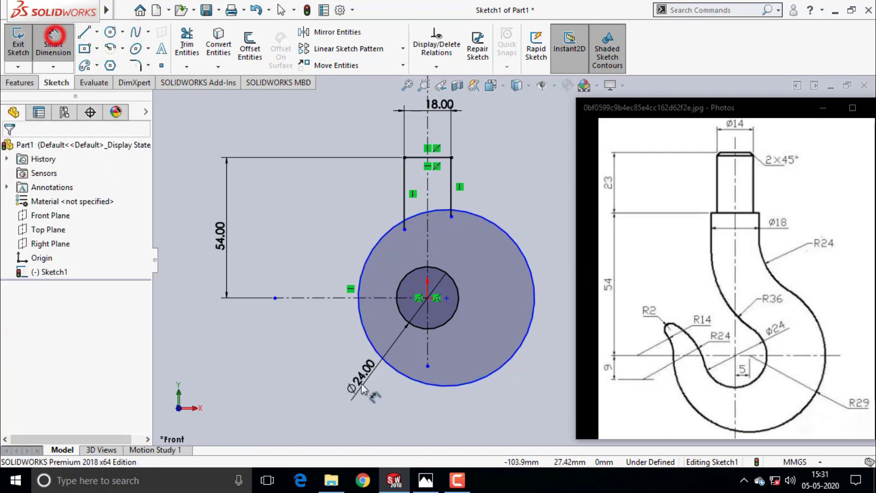
left_click(511, 400)
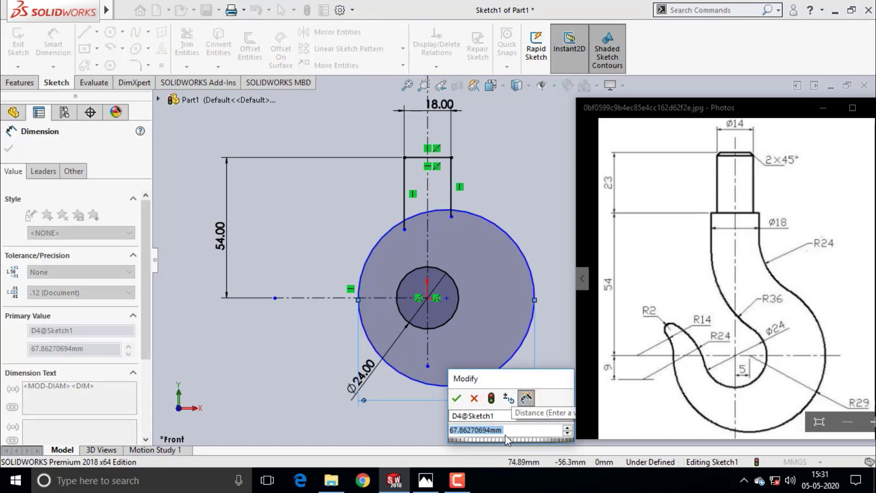
type("58")
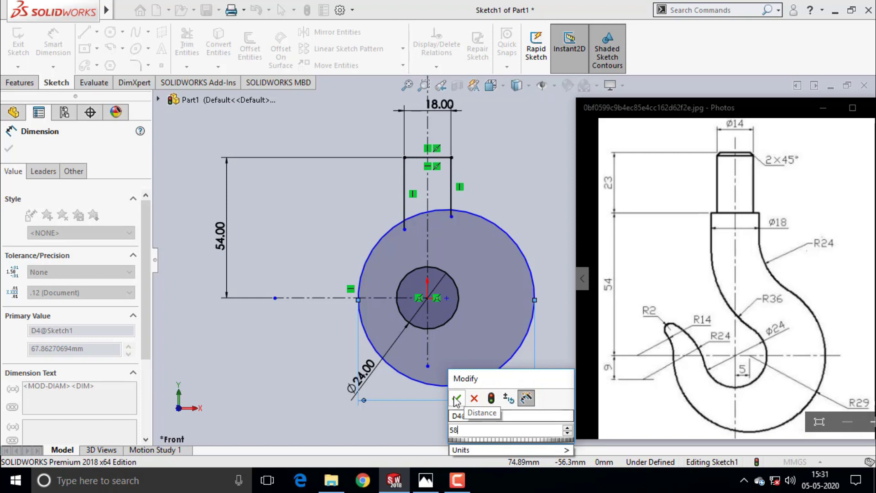
left_click(456, 399)
left_click(550, 244)
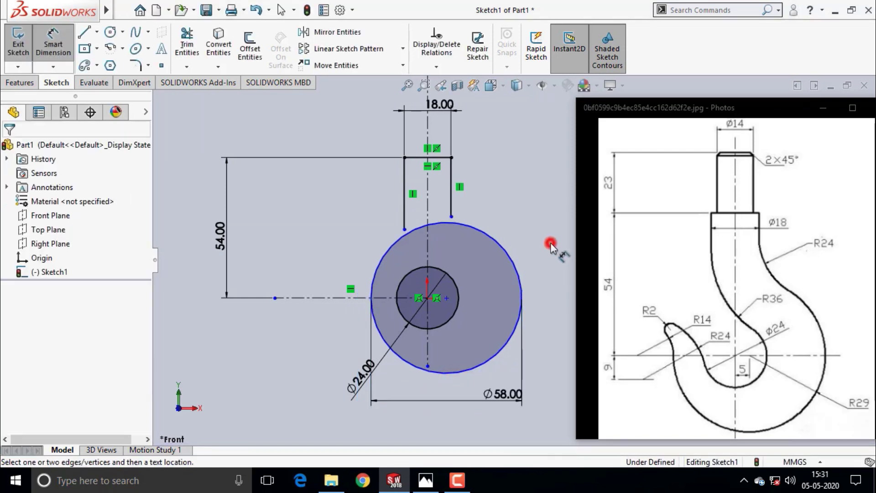
scroll(463, 305, "down", 2)
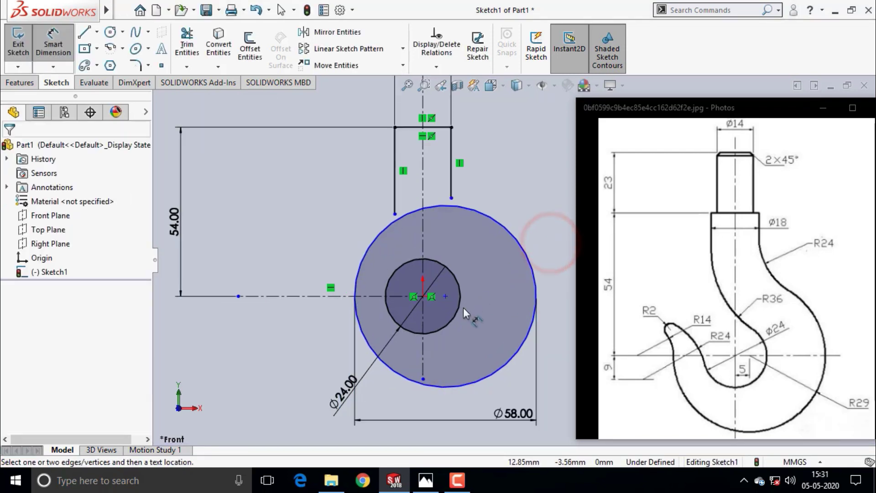
- Add a Horizontal relation between the Ø58 circle's centre point and the origin
left_click(53, 43)
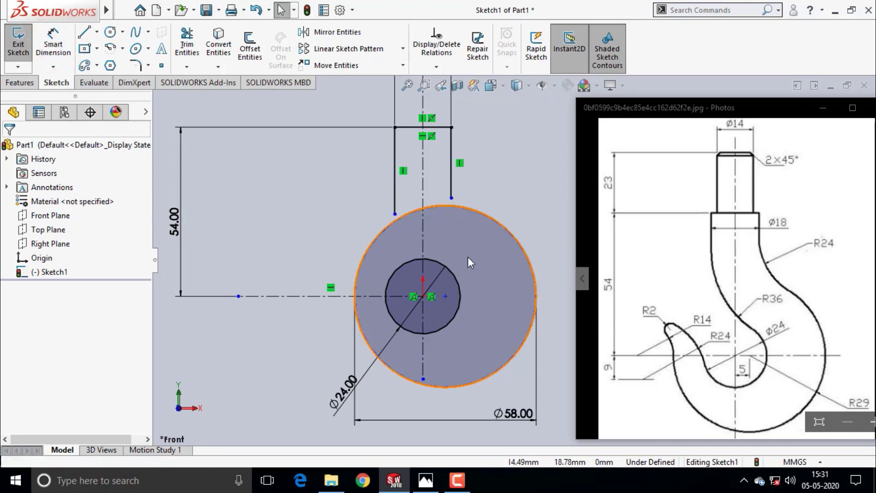
left_click(445, 296)
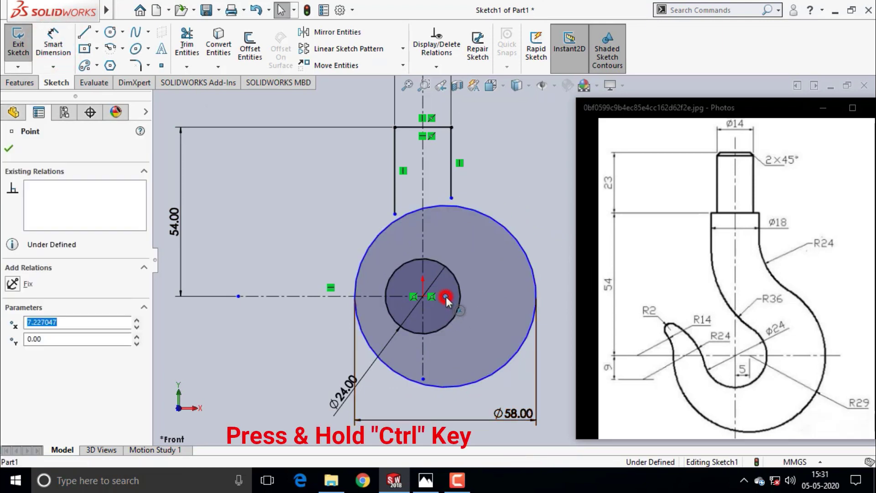
left_click(422, 295, "ctrl")
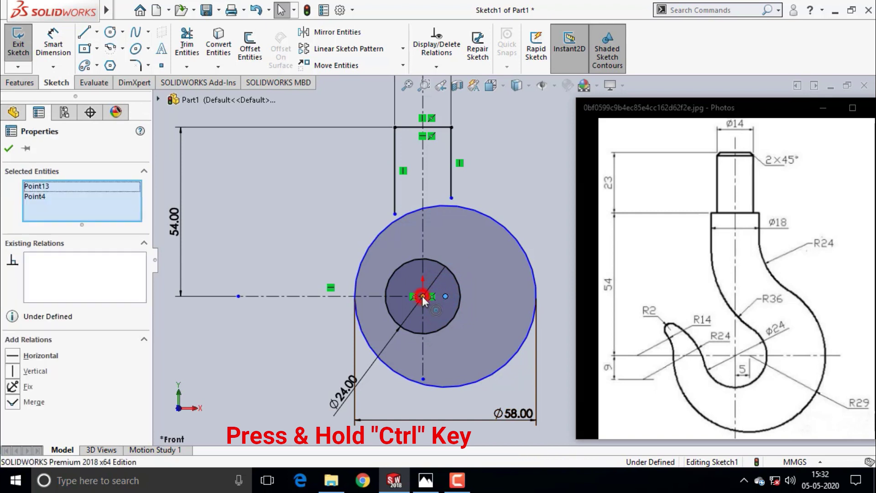
left_click(13, 359)
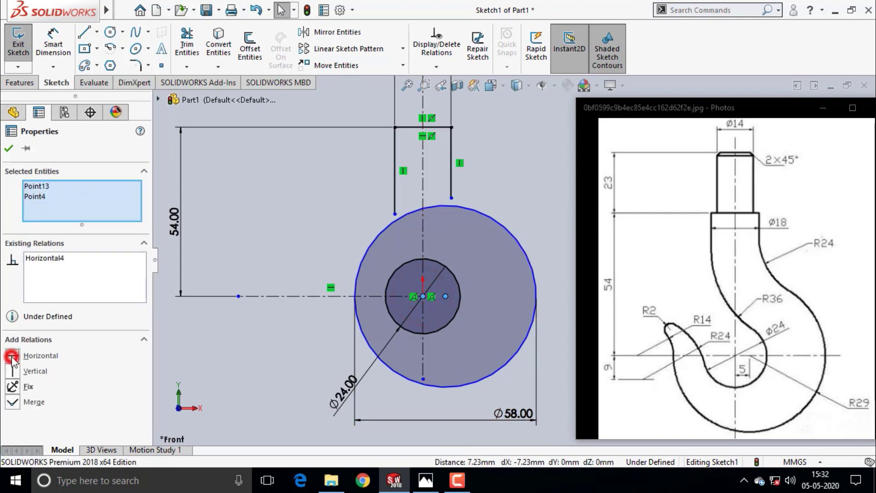
left_click(8, 149)
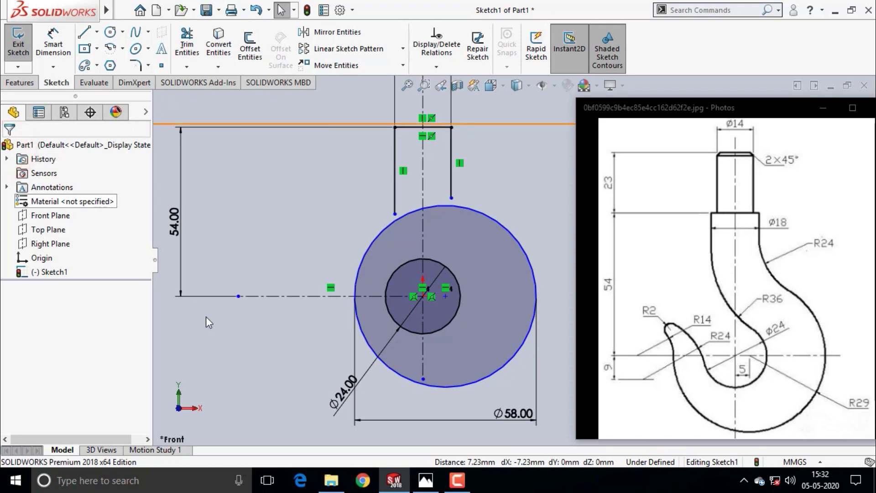
scroll(392, 321, "up", 3)
scroll(550, 311, "down", 2)
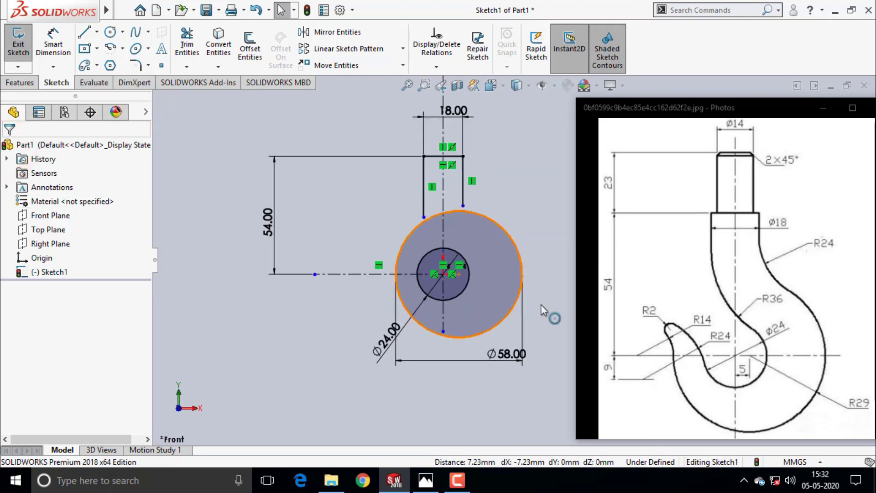
left_click(53, 46)
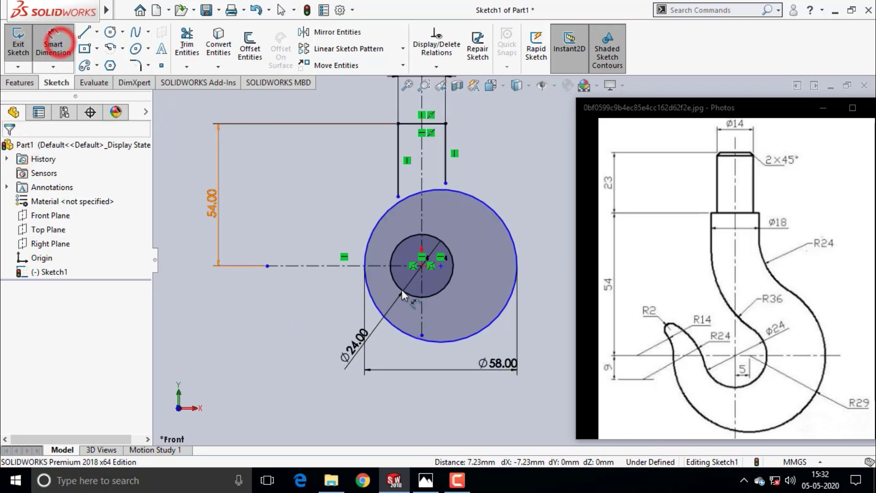
- Add a 5.00 mm horizontal dimension from the origin to the Ø58 circle's centre
left_click(441, 266)
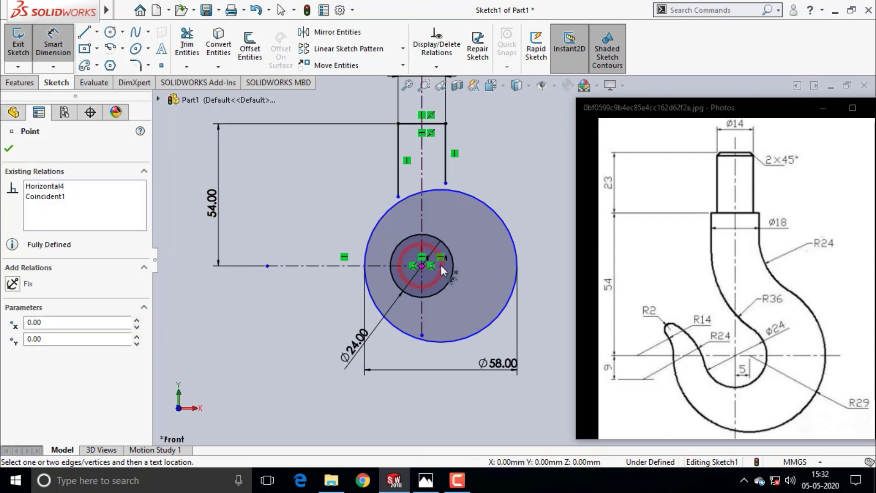
left_click(431, 384)
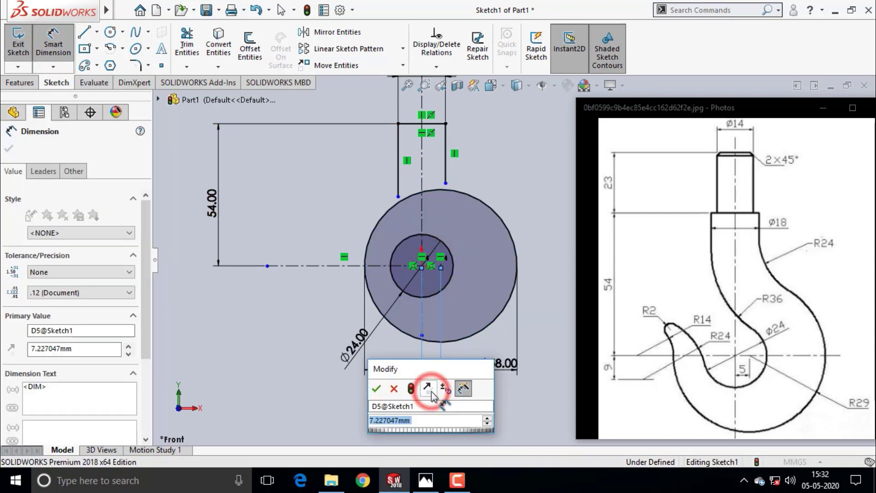
type("5")
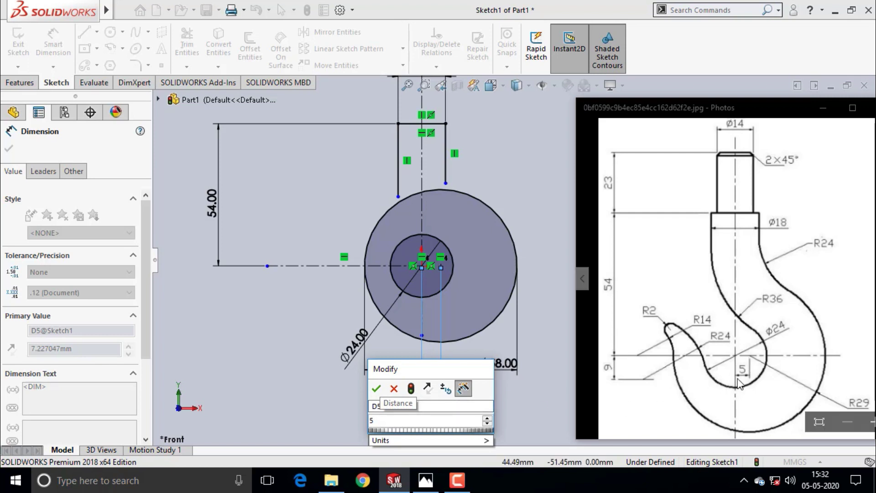
left_click(376, 385)
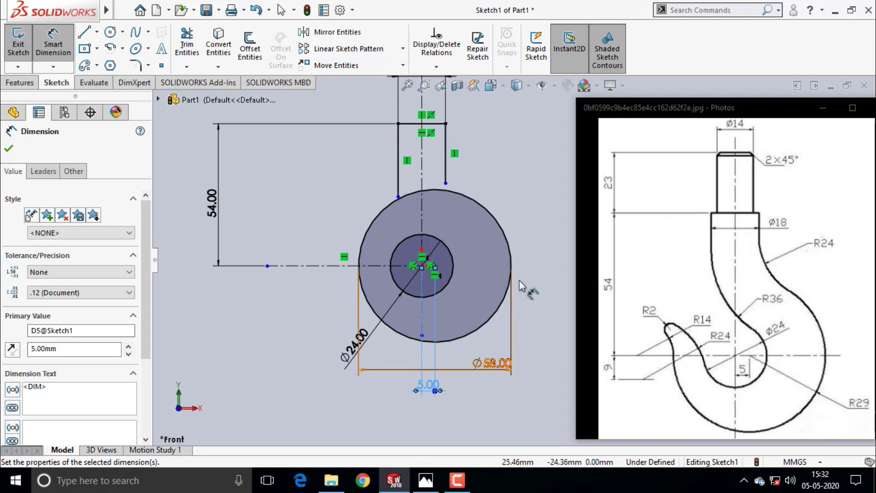
key("z")
scroll(535, 223, "down", 1)
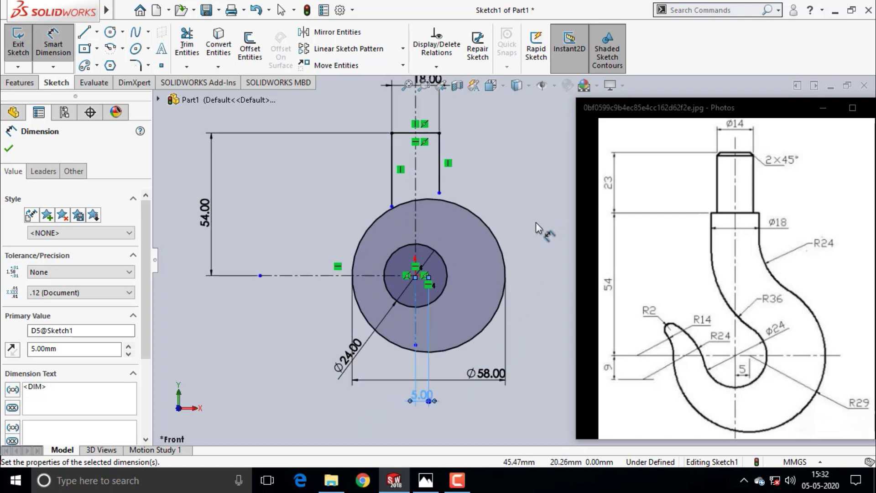
left_click(536, 250)
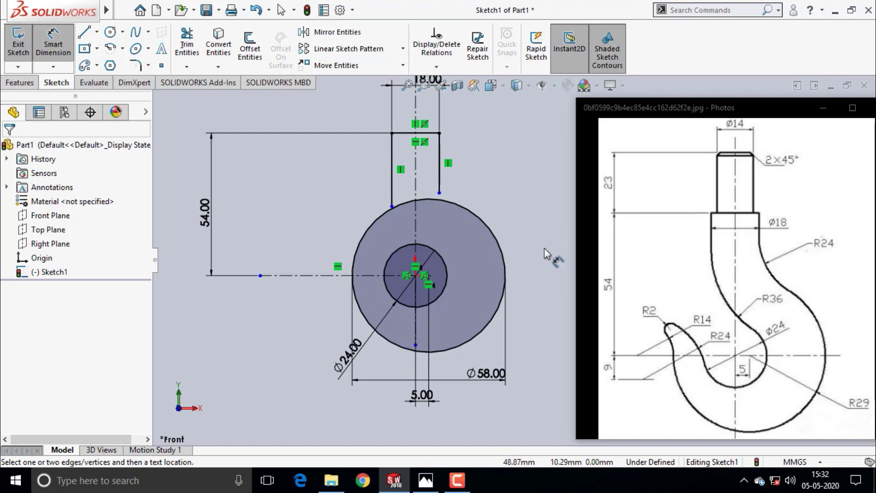
scroll(543, 248, "up", 2)
scroll(546, 222, "down", 1)
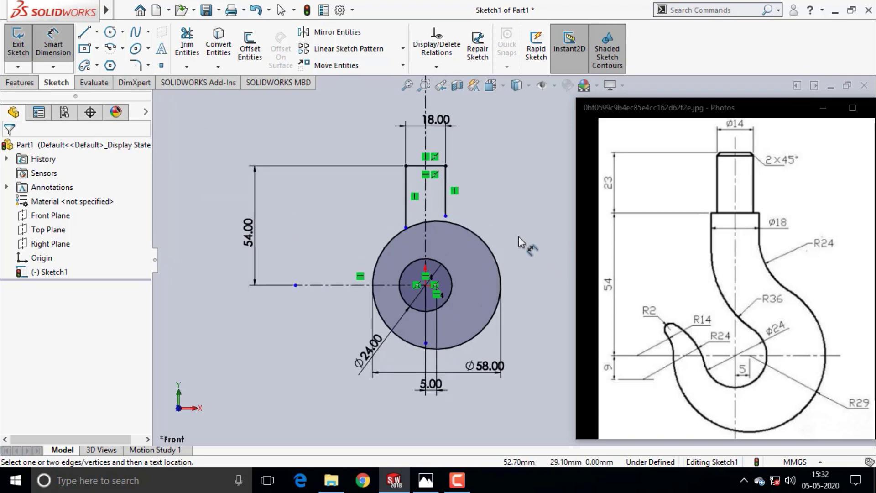
- Draw a new circle above and to the right of the shank
left_click(110, 33)
left_click(522, 198)
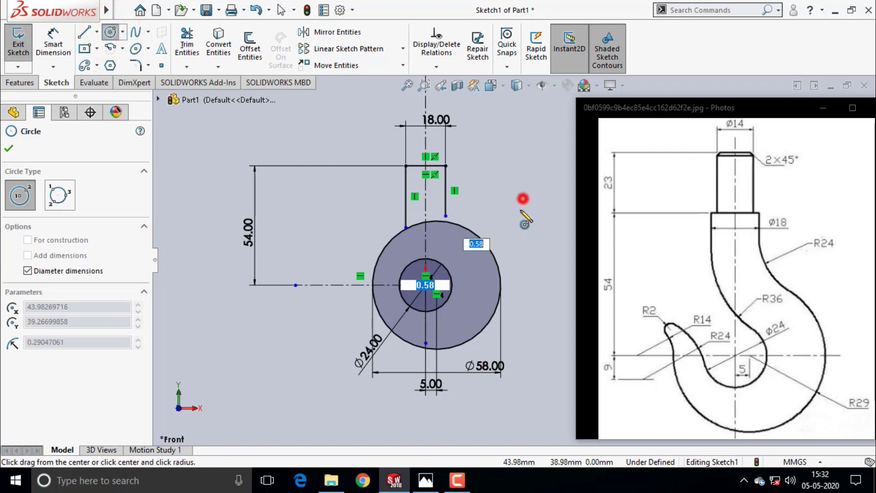
left_click(492, 227)
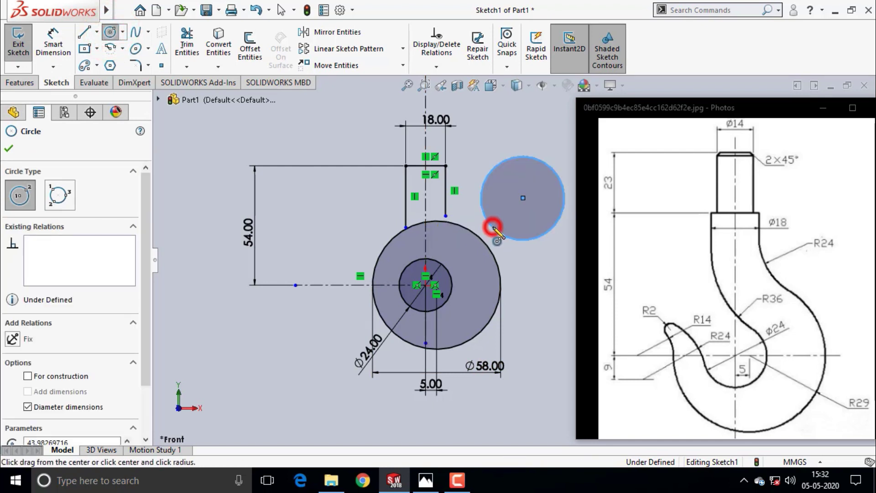
key("Escape")
left_click(53, 47)
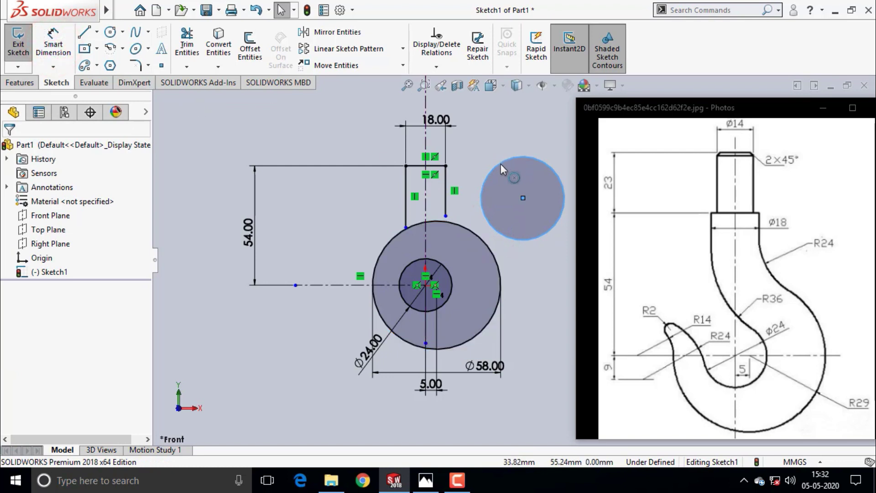
- Dimension the new circle's diameter to 48 mm
left_click(55, 45)
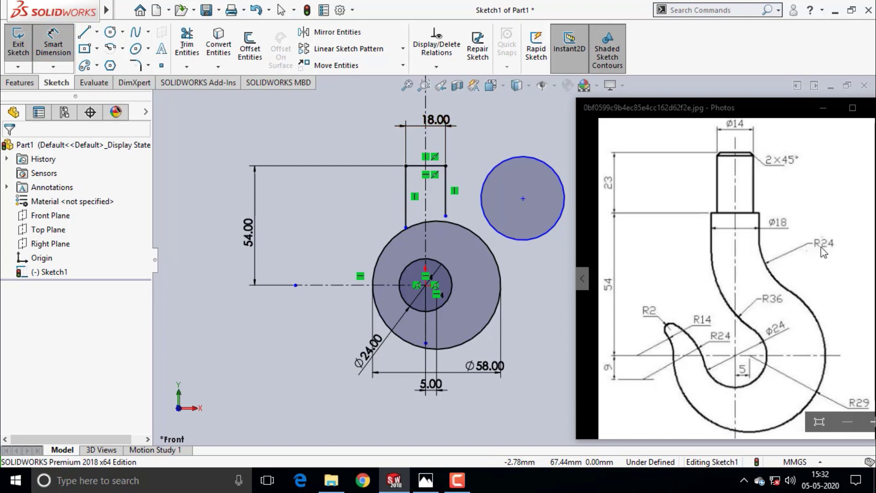
left_click(528, 160)
left_click(511, 122)
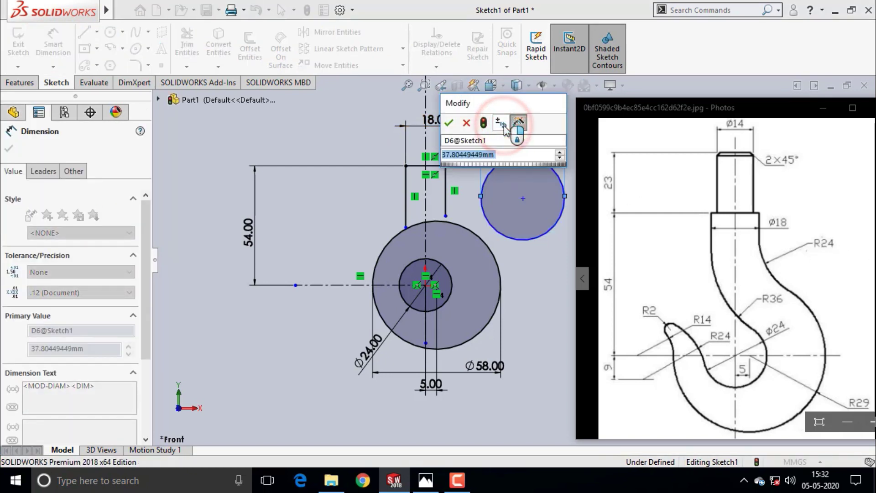
type("48")
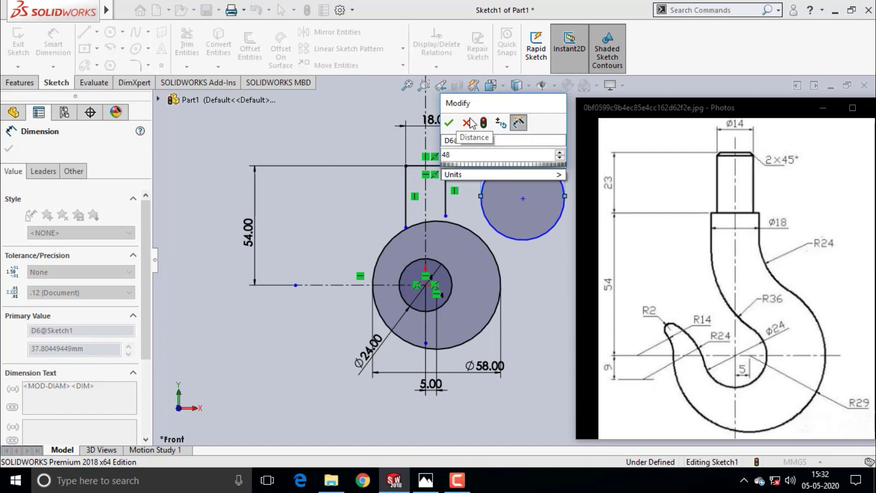
left_click(449, 123)
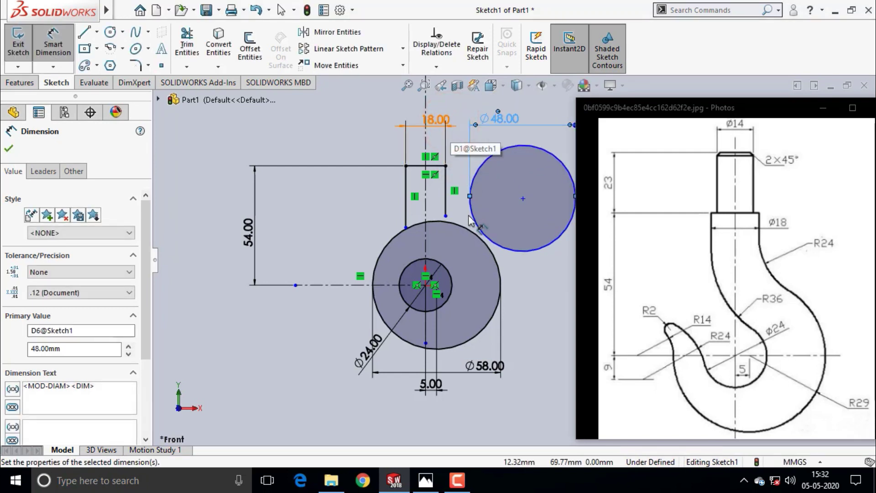
key("Escape")
scroll(510, 256, "up", 3)
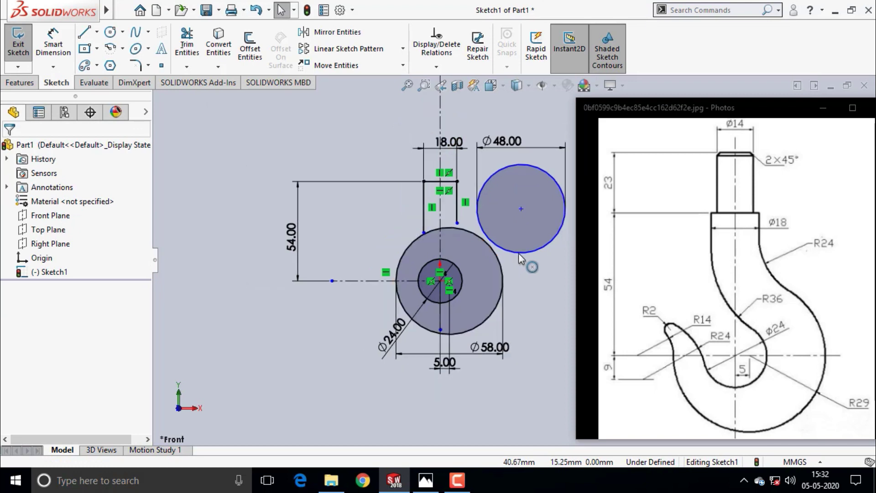
scroll(518, 253, "up", 1)
scroll(554, 248, "down", 3)
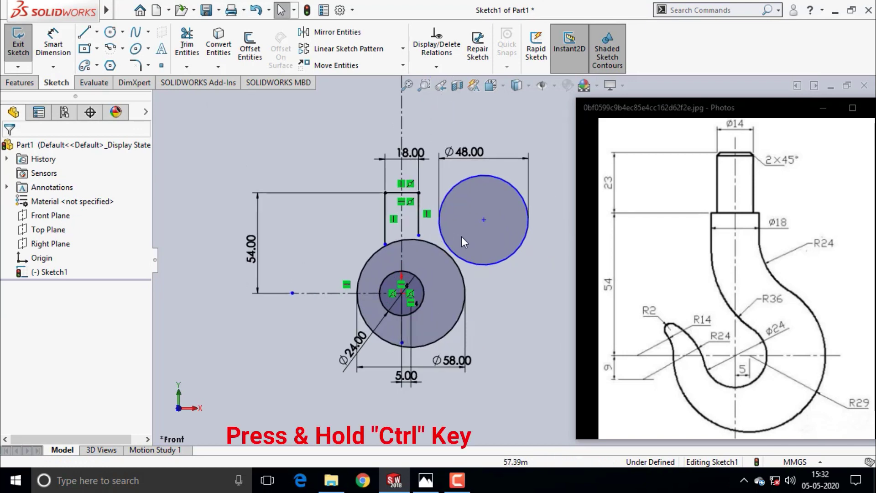
- Make the Ø48 circle tangent to the shank's right vertical line
left_click(465, 179)
left_click(419, 218, "ctrl")
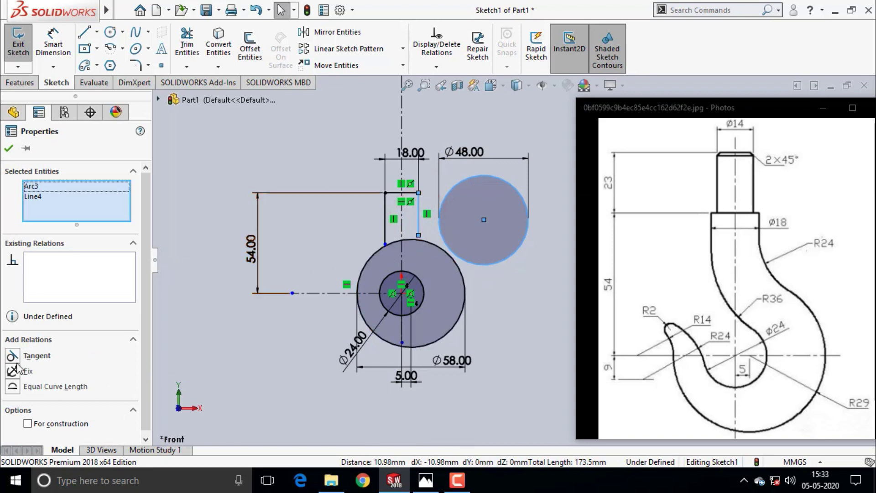
left_click(12, 356)
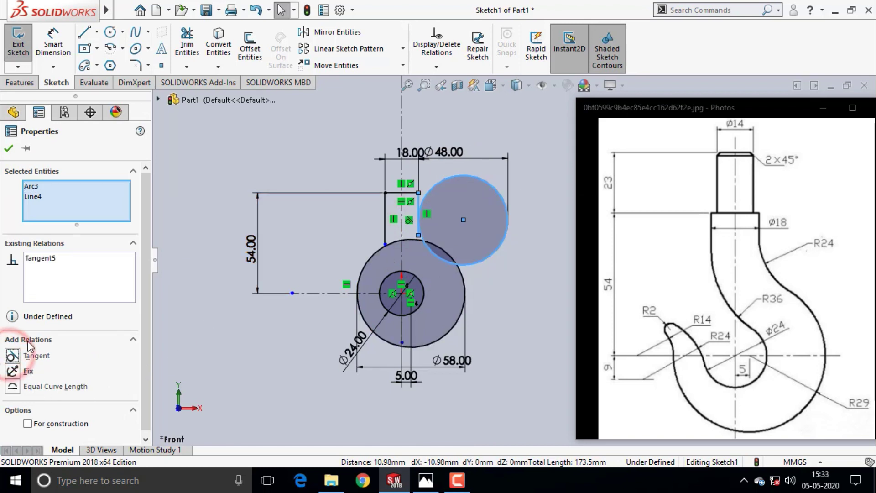
left_click(8, 148)
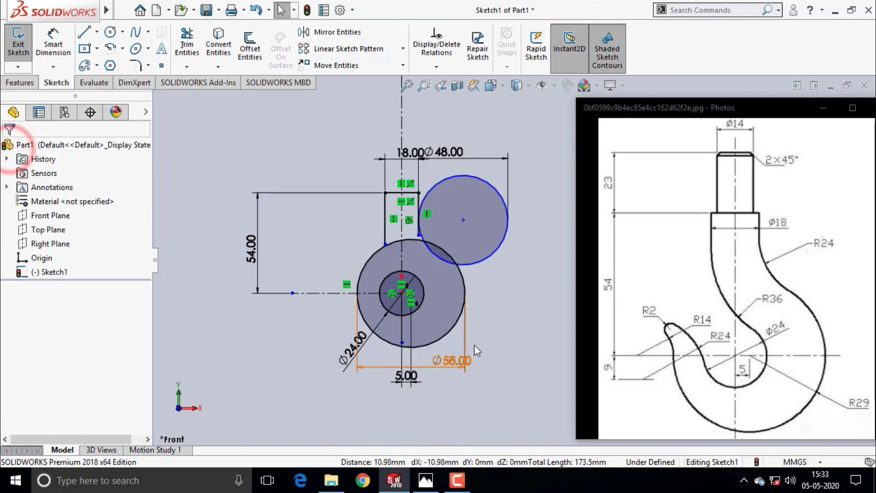
left_click(523, 331)
- Make the Ø48 circle tangent to the Ø58 circle
key("ctrl+Right")
key("ctrl+Down")
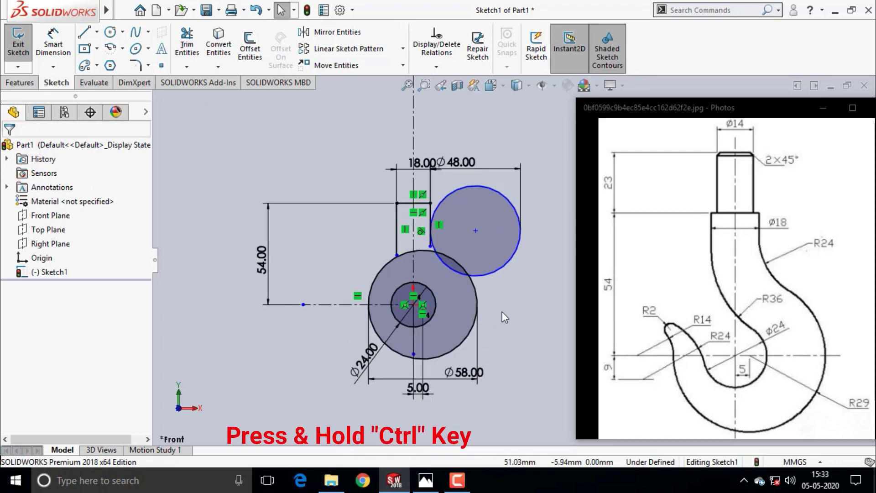
left_click(503, 270, "ctrl")
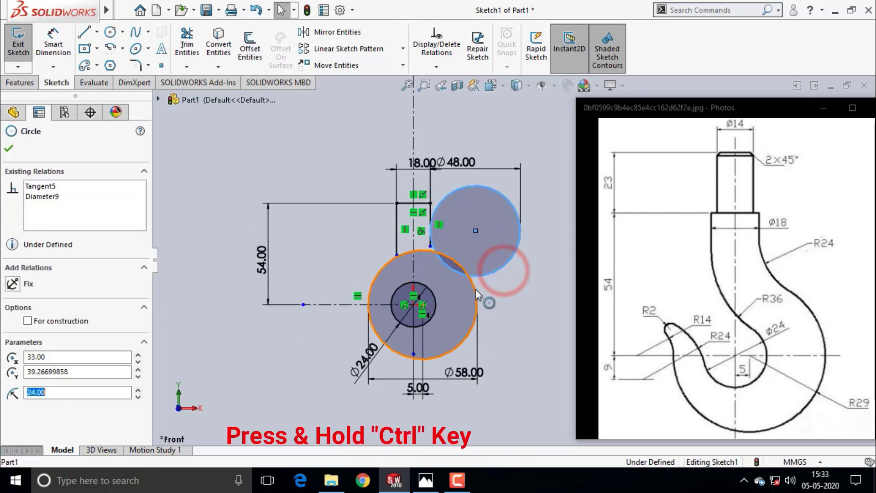
left_click(476, 289, "ctrl")
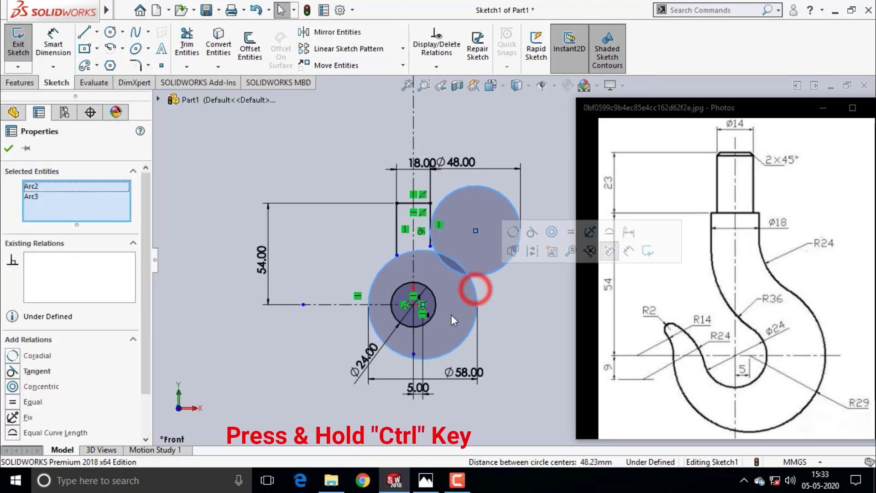
left_click(13, 371)
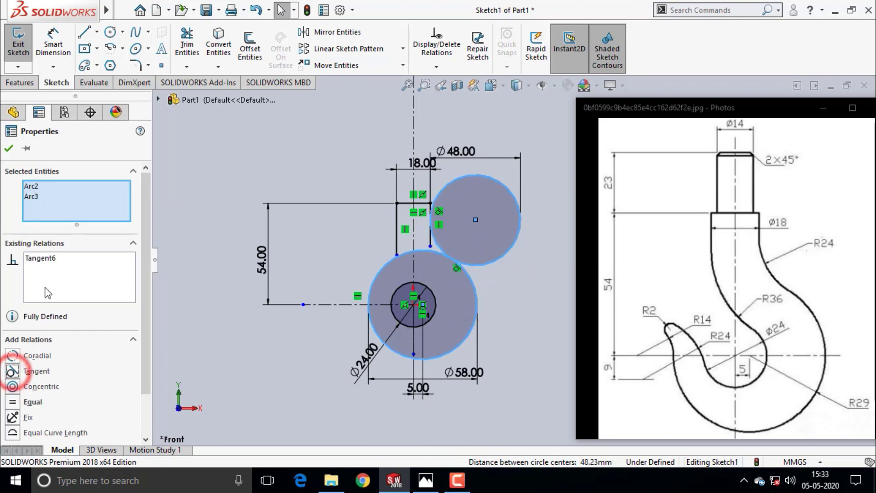
left_click(8, 148)
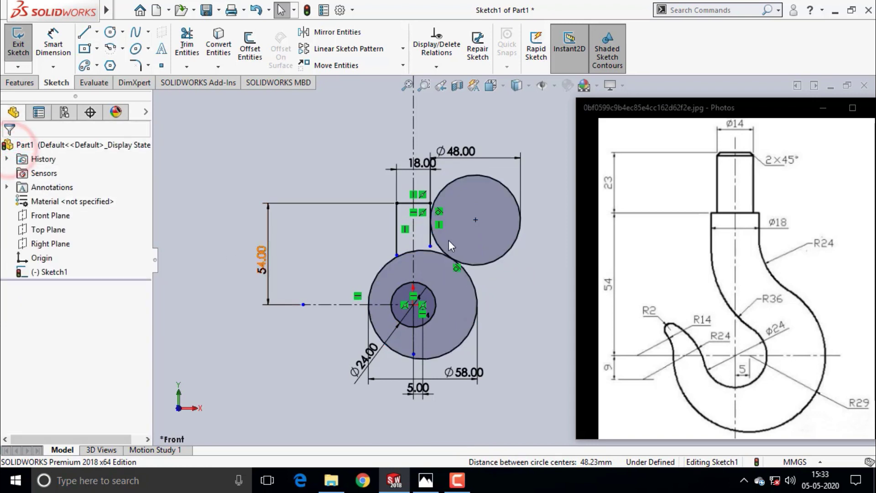
scroll(450, 241, "down", 1)
scroll(507, 264, "up", 1)
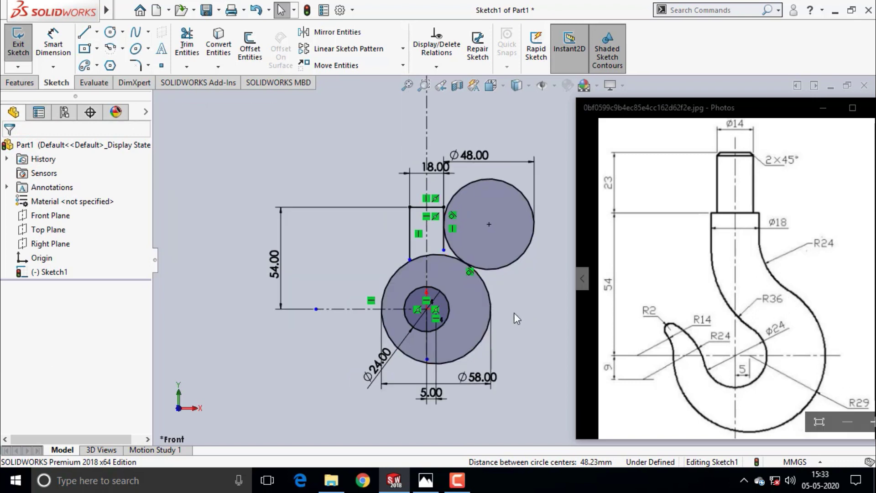
scroll(513, 312, "up", 1)
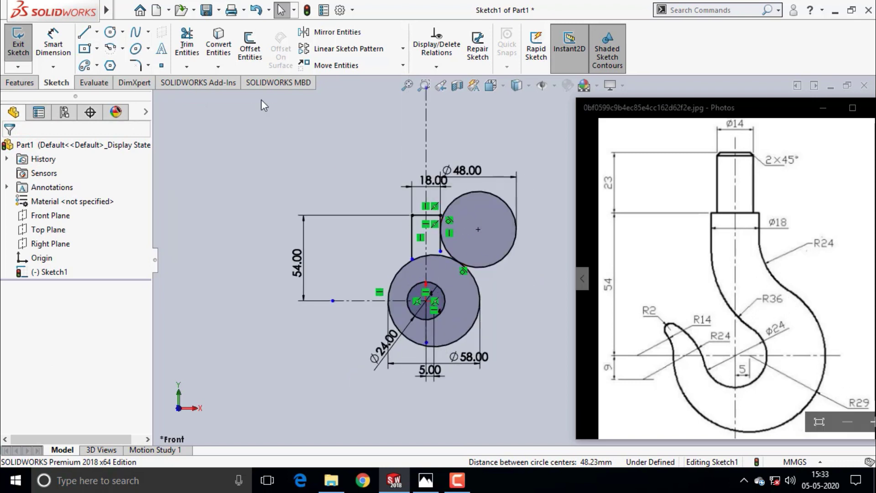
- Power-trim the Ø48 circle to the short arc between the shank line and the Ø58 circle
left_click(186, 43)
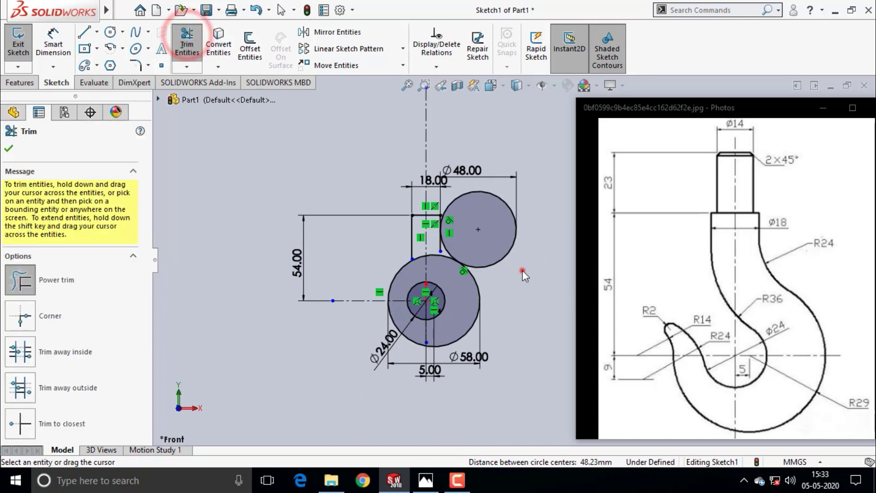
left_click_drag(522, 271, 507, 245)
scroll(433, 228, "down", 3)
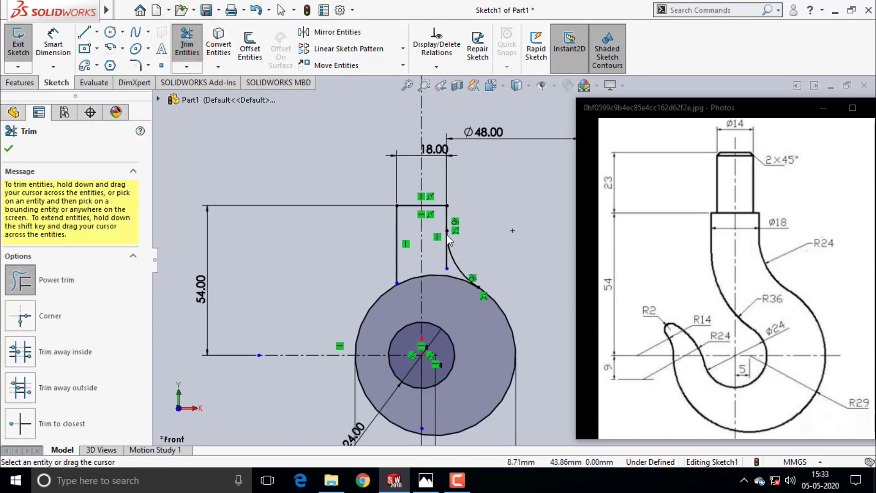
scroll(448, 238, "down", 2)
scroll(469, 308, "down", 1)
scroll(415, 284, "up", 2)
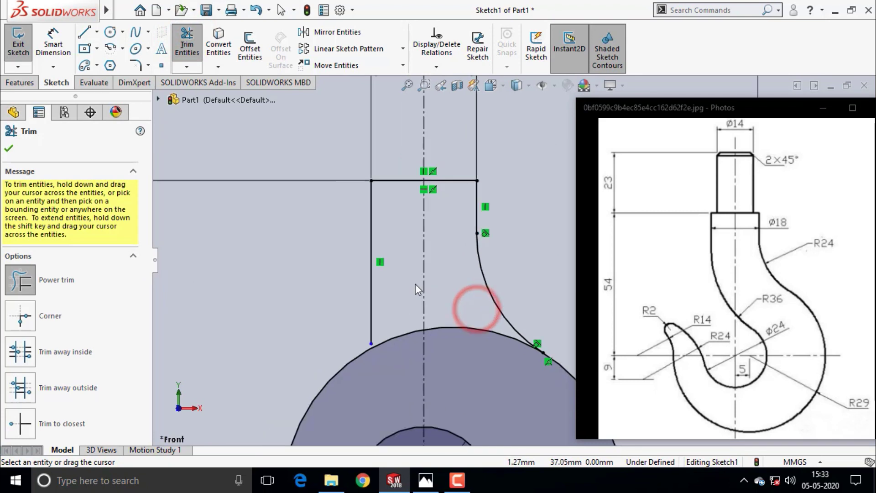
scroll(414, 282, "up", 2)
scroll(539, 289, "up", 1)
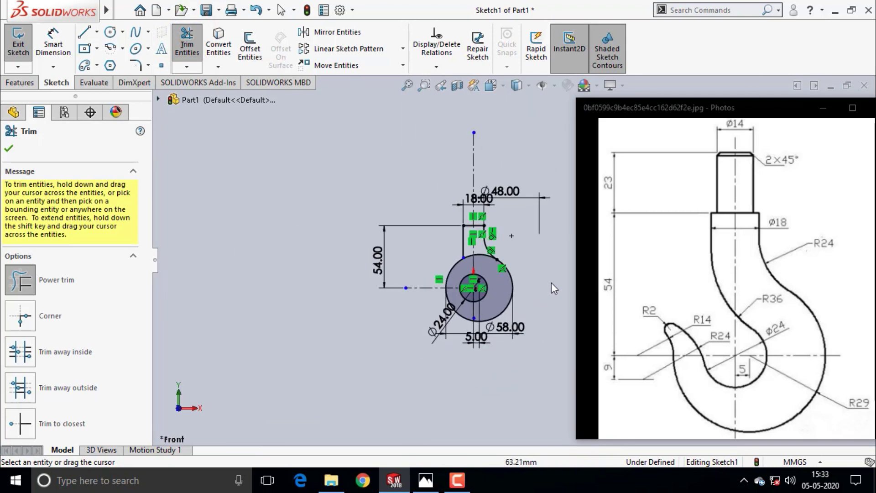
scroll(551, 283, "up", 1)
scroll(537, 283, "down", 2)
scroll(537, 282, "up", 1)
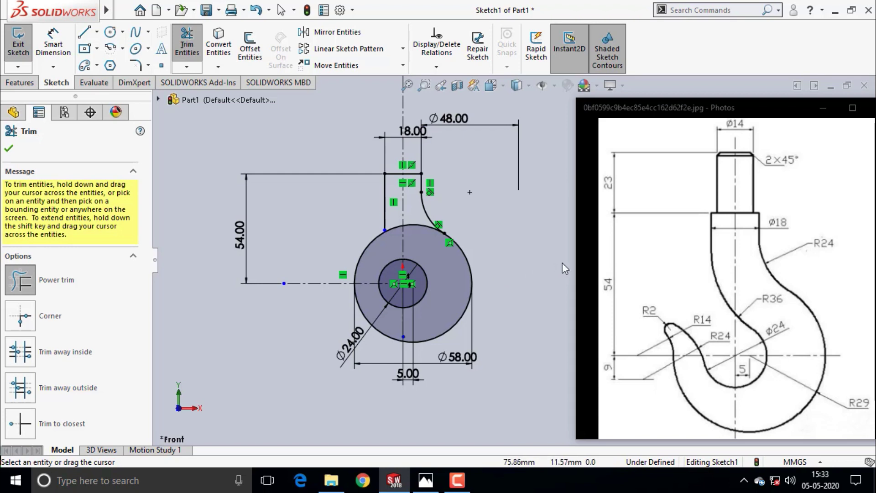
left_click(8, 149)
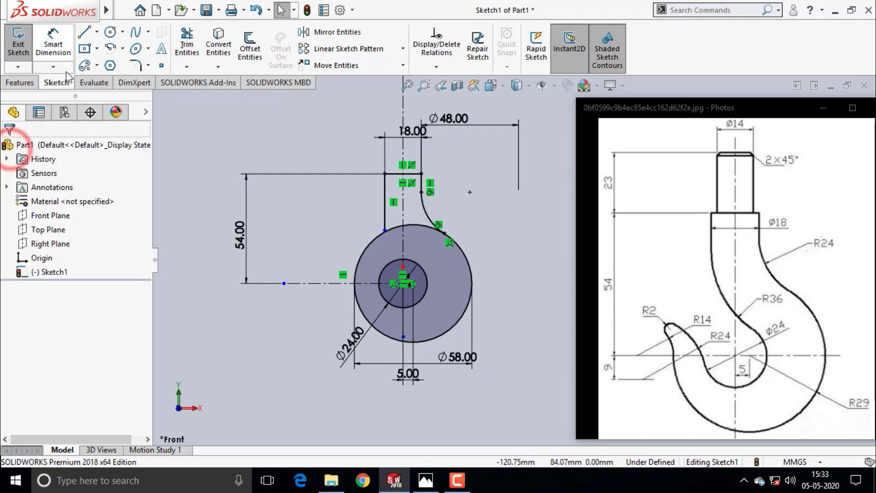
- Draw a new circle right of the shank, overlapping the Ø58 circle
left_click(109, 36)
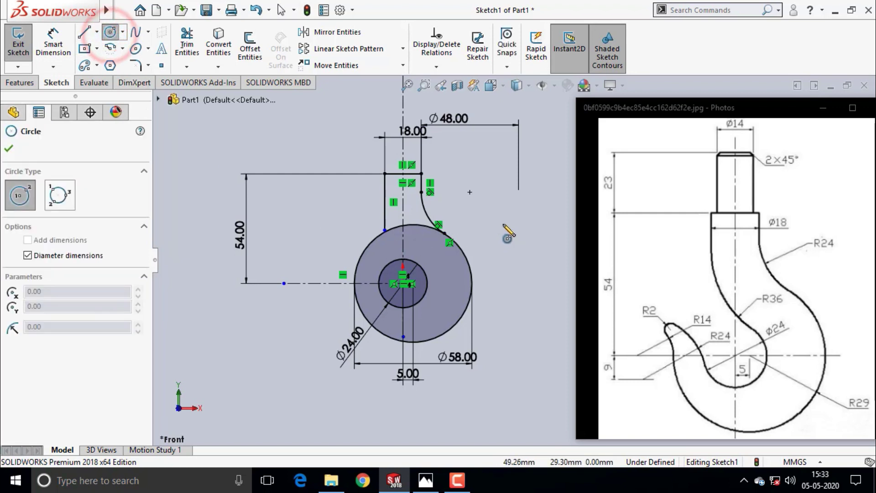
left_click(505, 217)
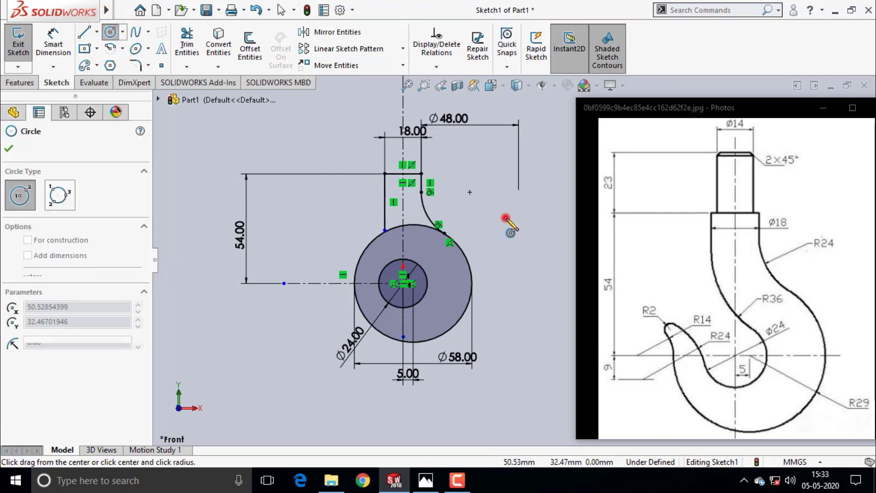
left_click(521, 257)
key("Escape")
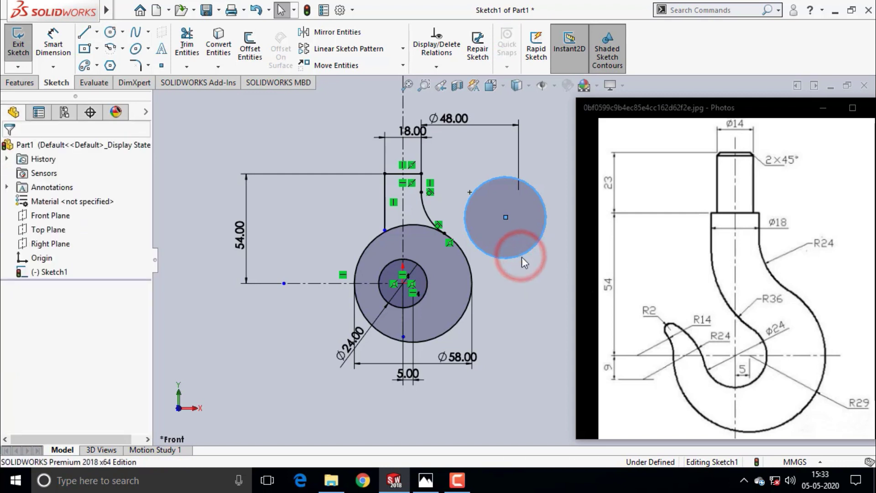
- Dimension the new circle's diameter to 72 mm
left_click(55, 46)
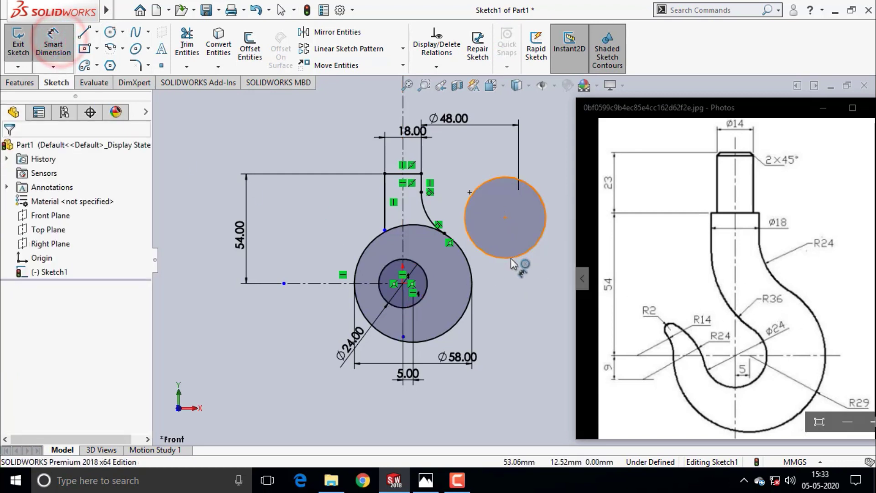
left_click(510, 258)
left_click(515, 303)
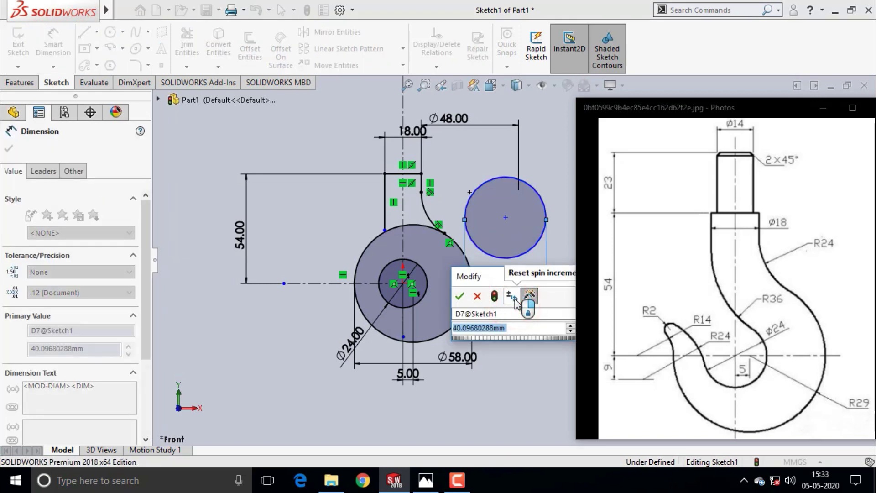
type("72")
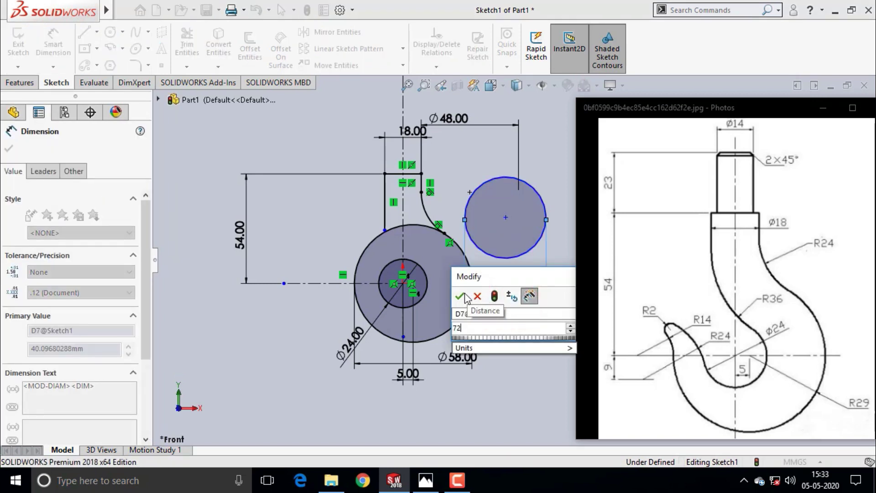
left_click(460, 296)
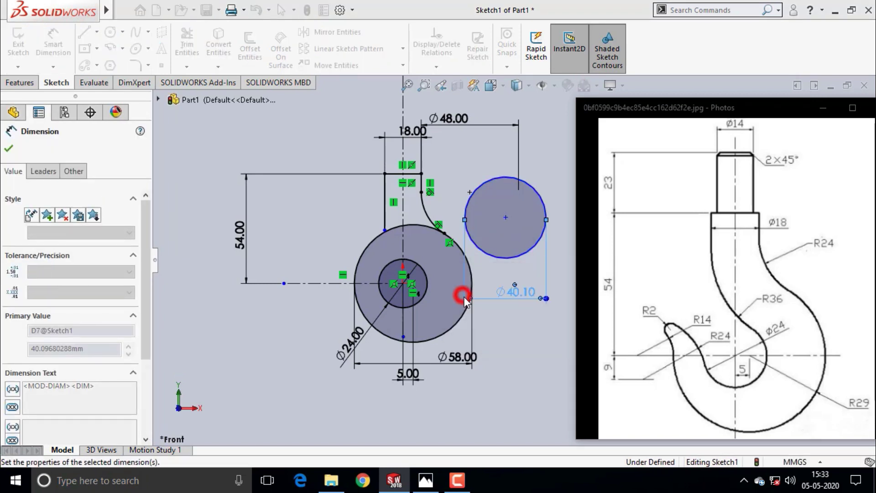
left_click(512, 325)
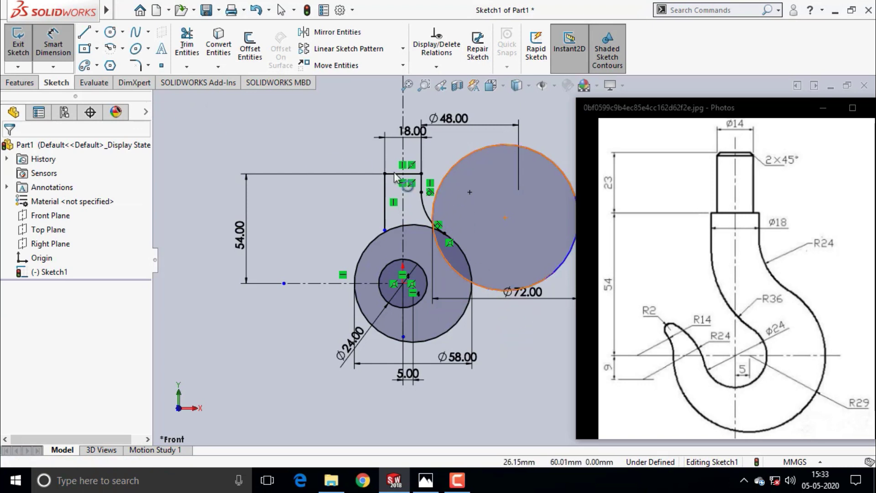
left_click(37, 44)
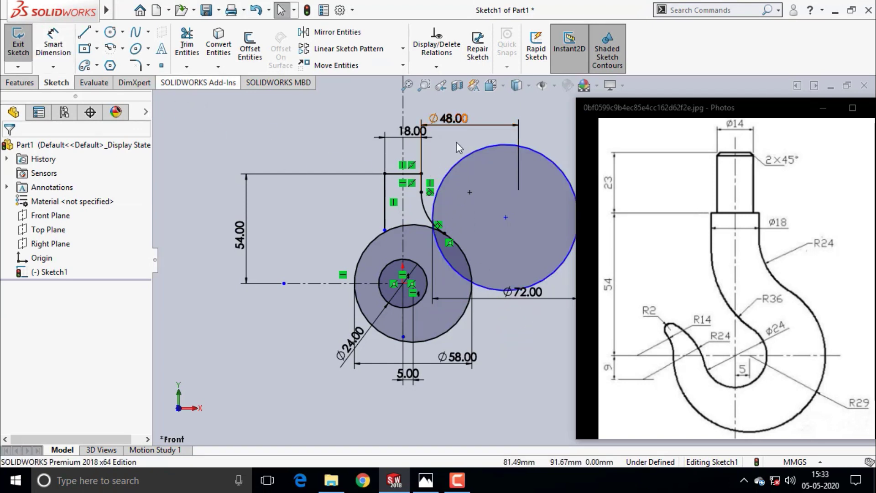
- Make the Ø72 circle tangent to the shank's left vertical line
left_click(462, 161)
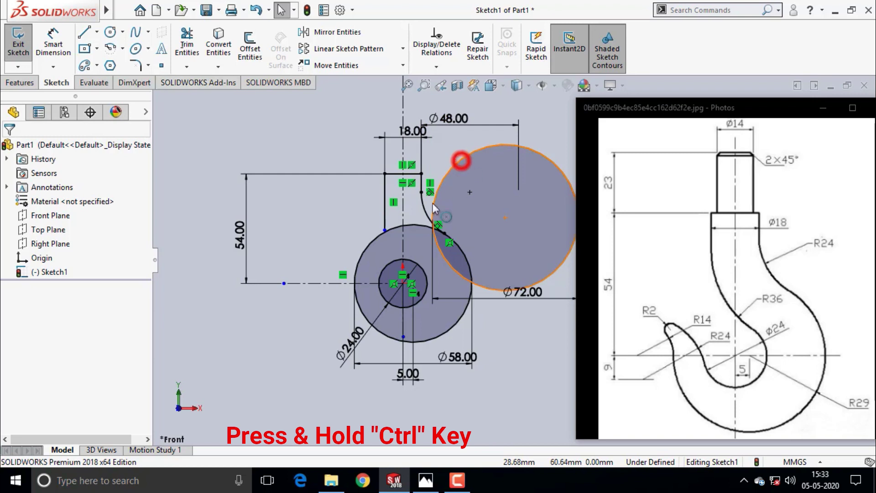
left_click(385, 217, "ctrl")
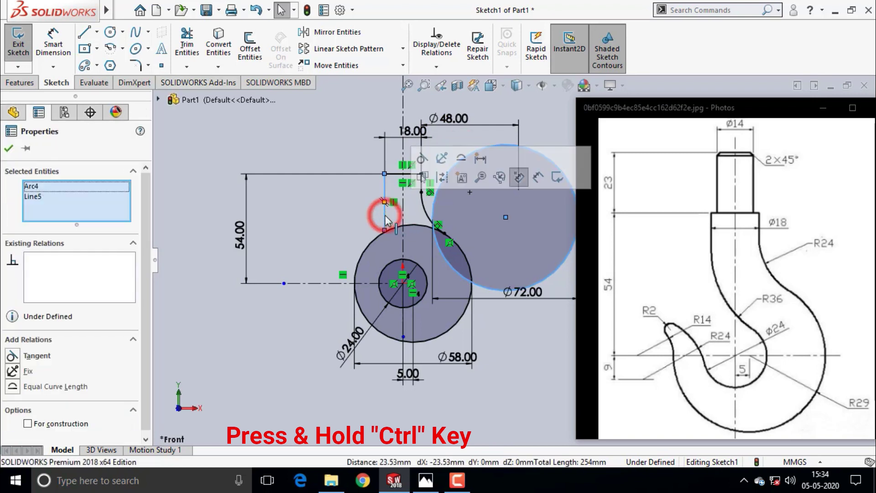
left_click(13, 355)
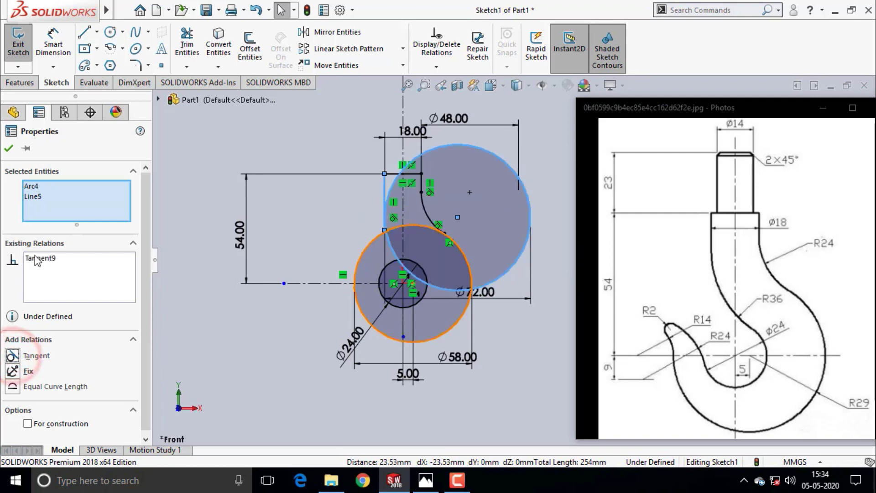
left_click(9, 148)
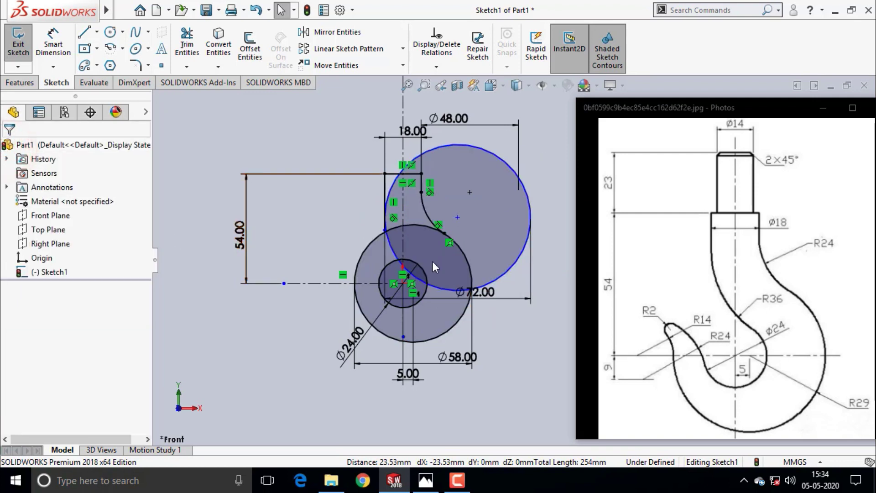
scroll(432, 261, "down", 2)
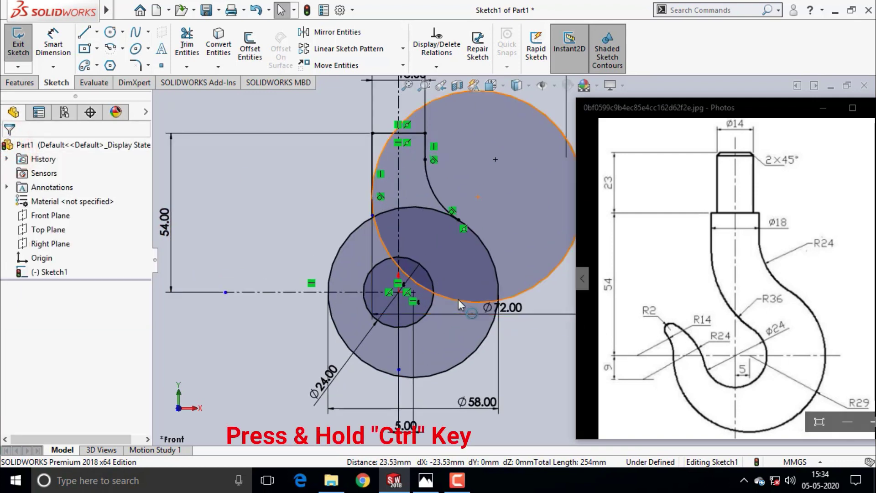
- Make the Ø72 circle tangent to the small Ø24 circle
left_click(456, 299, "ctrl")
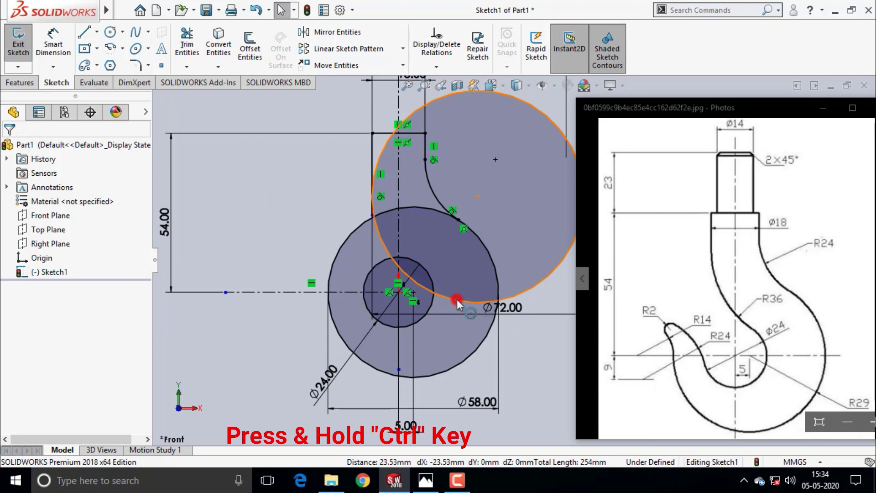
left_click(432, 305, "ctrl")
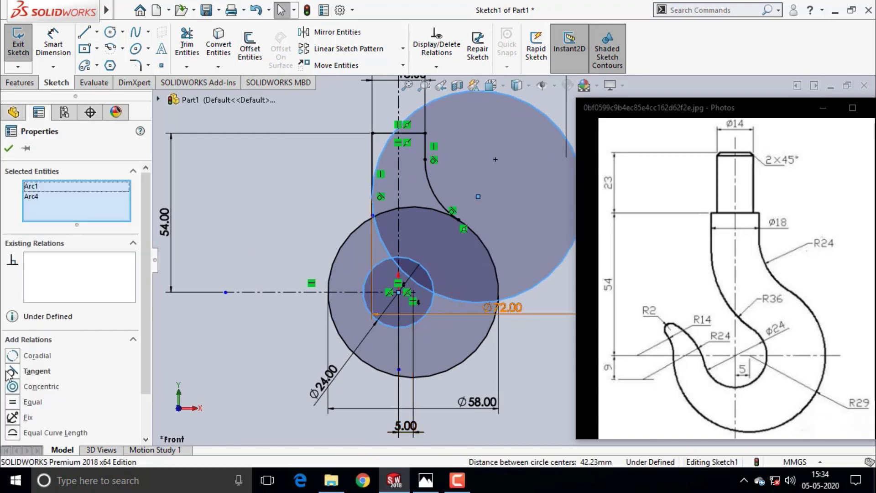
left_click(12, 370)
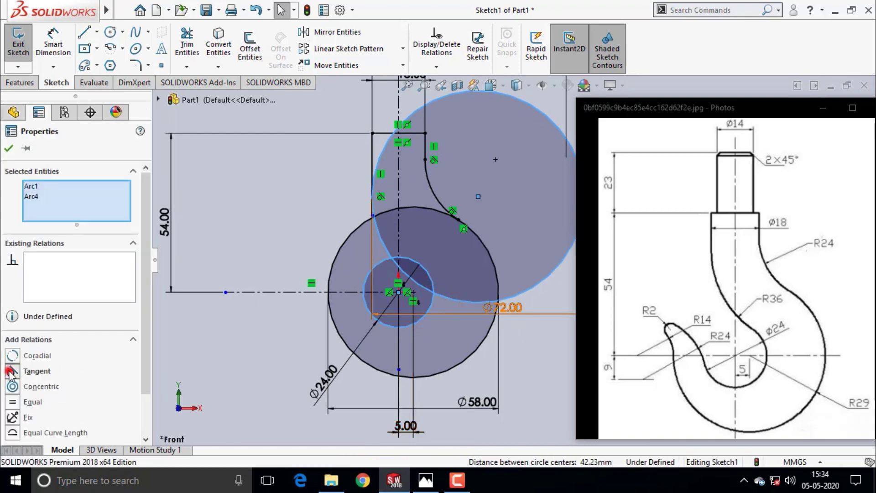
left_click(8, 148)
key("z")
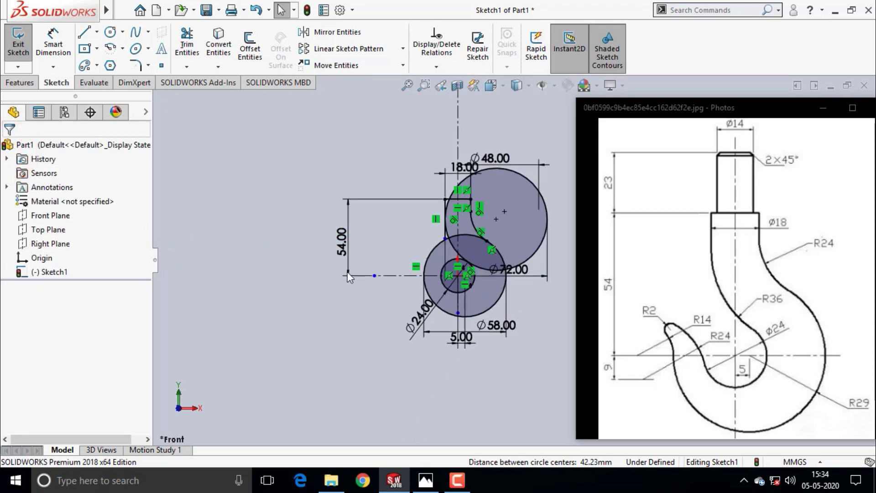
scroll(558, 228, "down", 2)
scroll(502, 256, "down", 2)
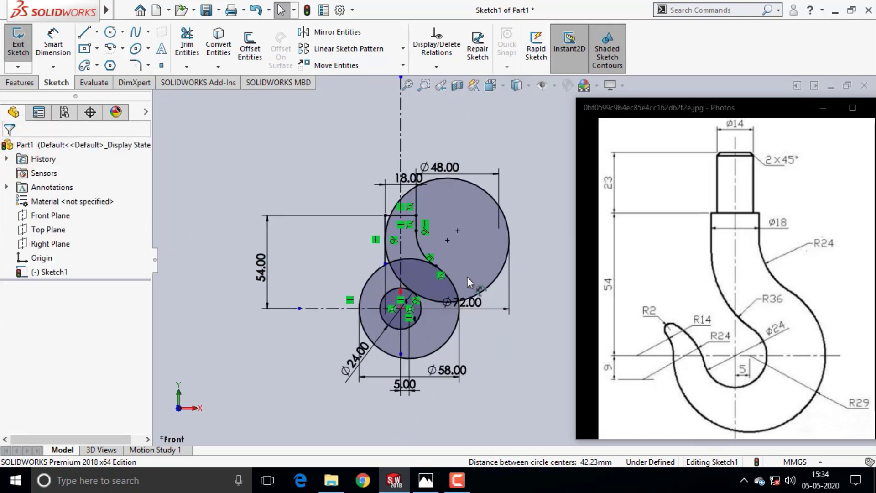
- Power-trim the excess Ø48 circle segments and the short arc above the horizontal line
left_click(186, 44)
scroll(392, 264, "down", 2)
scroll(453, 258, "down", 2)
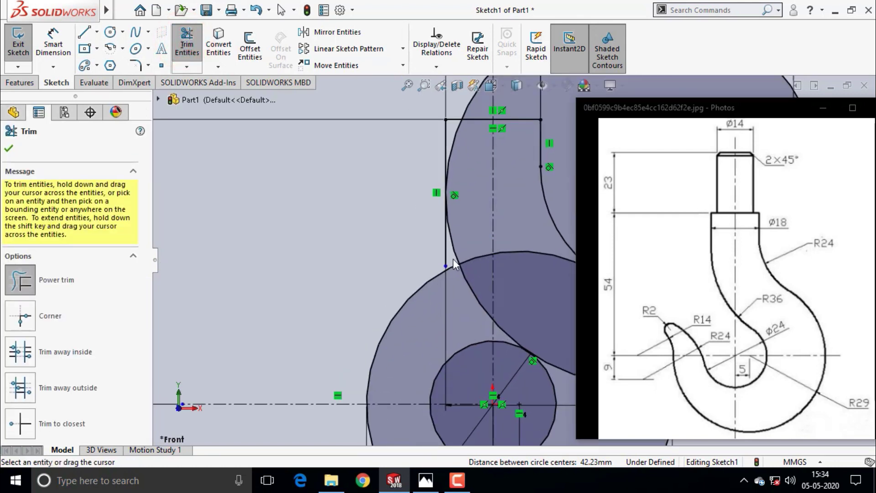
left_click_drag(453, 259, 427, 257)
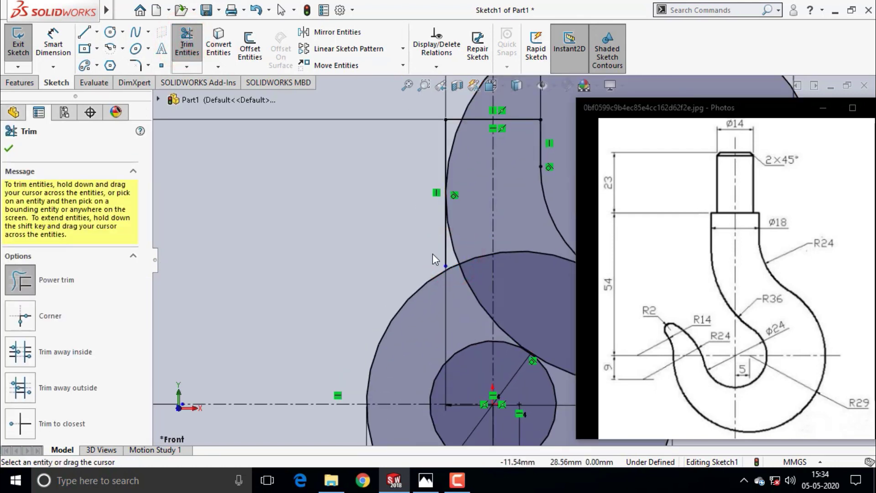
scroll(401, 245, "up", 3)
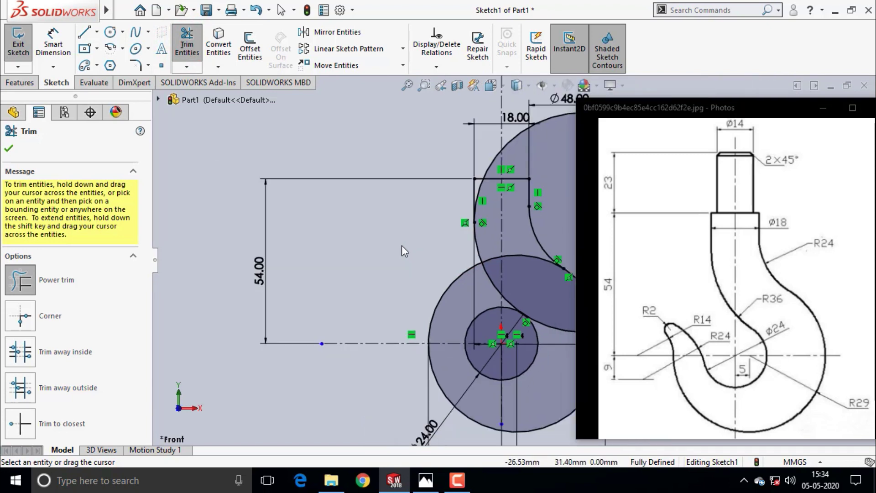
scroll(378, 240, "up", 2)
scroll(559, 266, "down", 2)
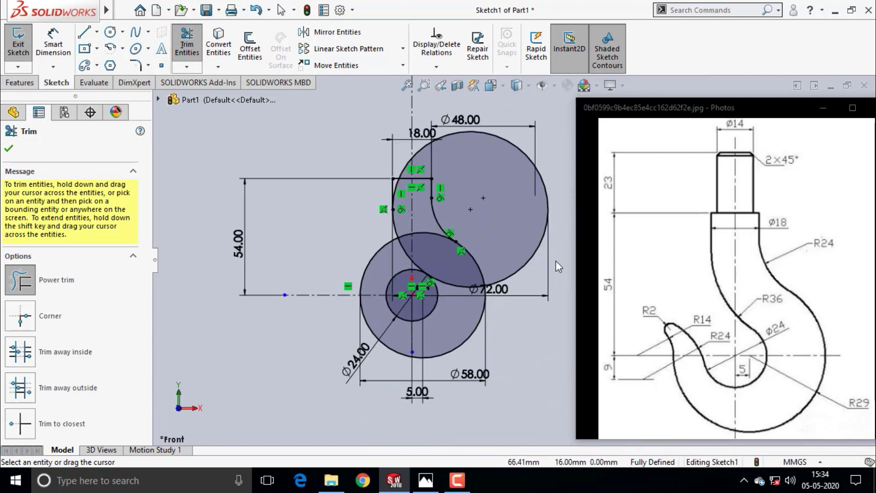
scroll(529, 182, "down", 1)
left_click_drag(514, 131, 496, 152)
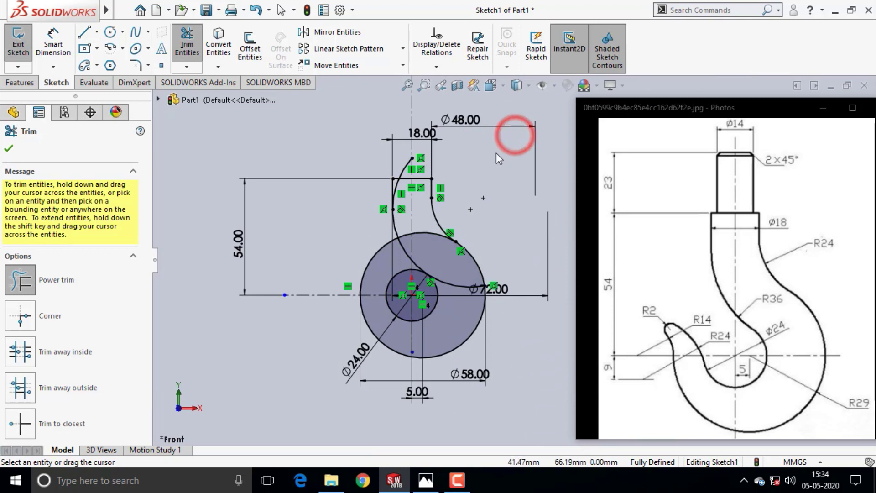
scroll(415, 176, "down", 3)
left_click(428, 197)
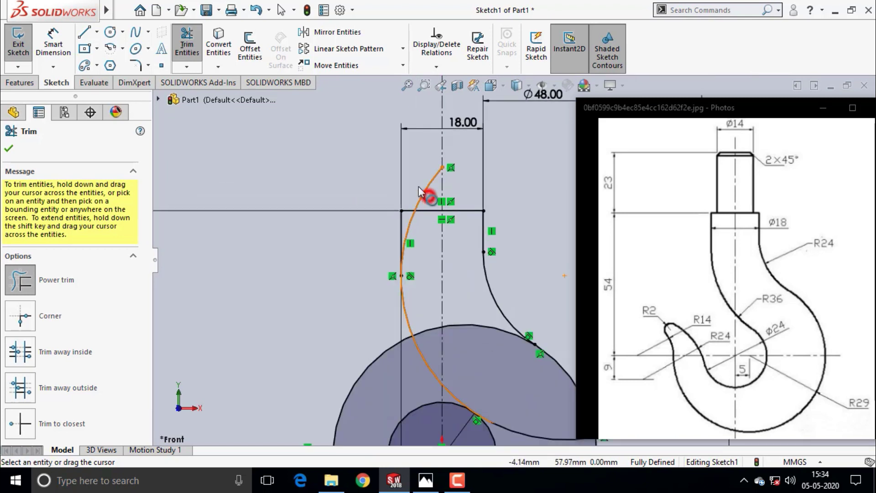
left_click_drag(418, 185, 422, 196)
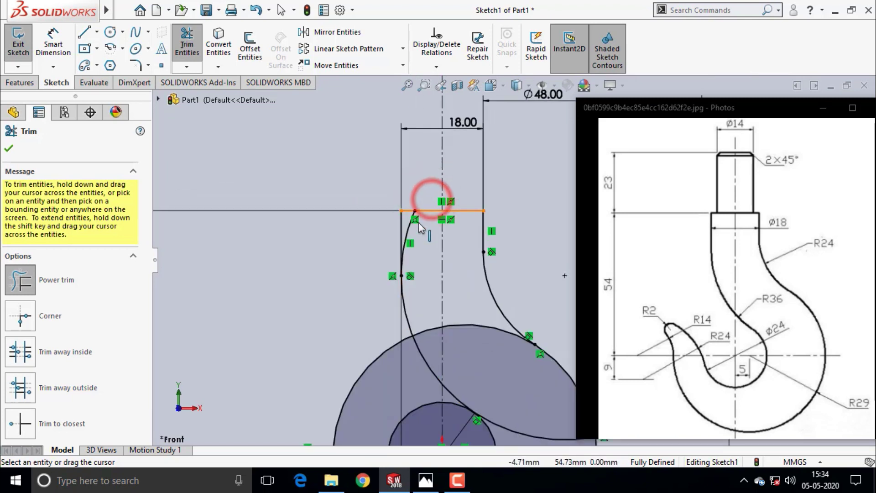
- Trim the arc crossing the large circle and the Ø72 circle's top arc, then close Trim
scroll(426, 210, "down", 2)
scroll(433, 239, "down", 2)
scroll(417, 241, "up", 1)
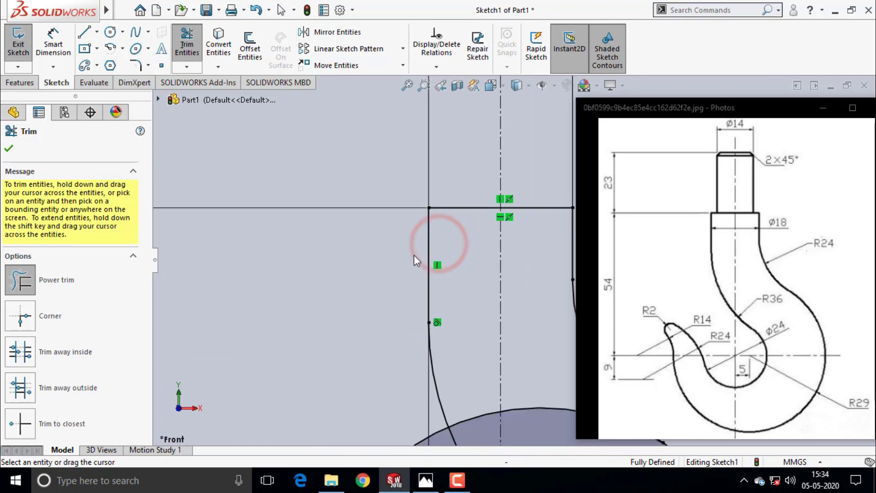
scroll(414, 255, "up", 3)
scroll(456, 274, "up", 2)
scroll(510, 292, "up", 2)
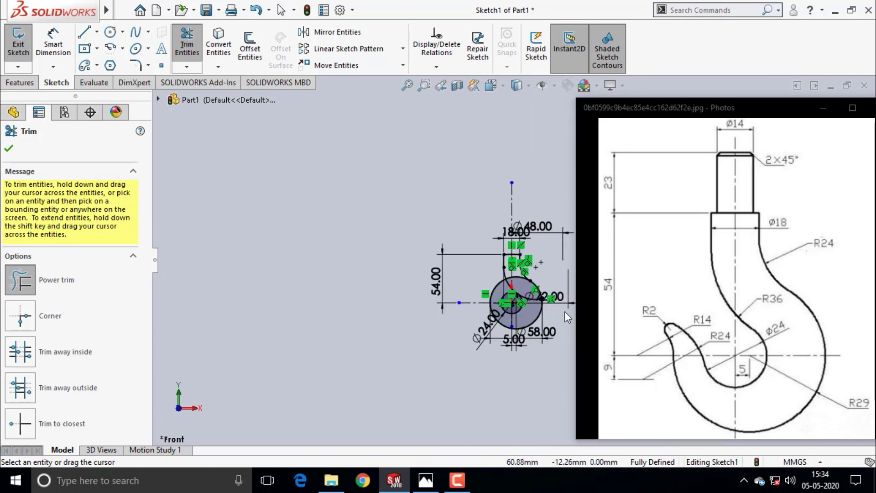
scroll(564, 305, "down", 4)
scroll(536, 191, "up", 2)
scroll(507, 255, "down", 2)
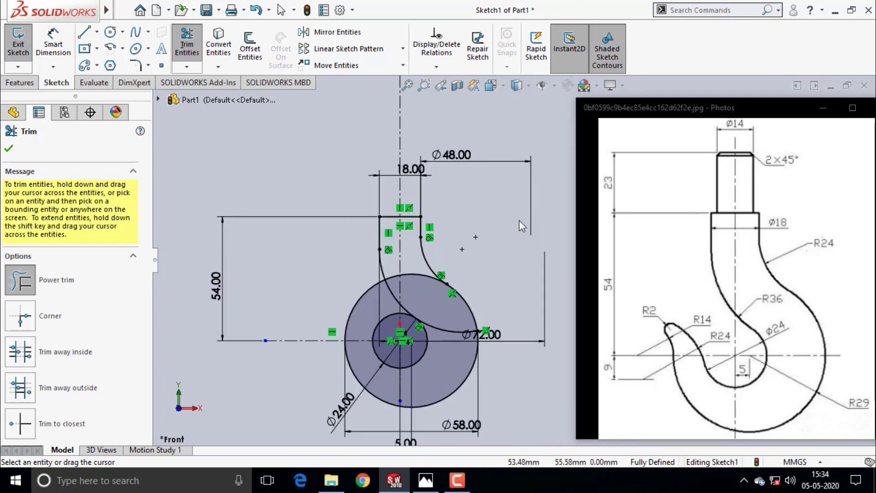
scroll(456, 333, "down", 2)
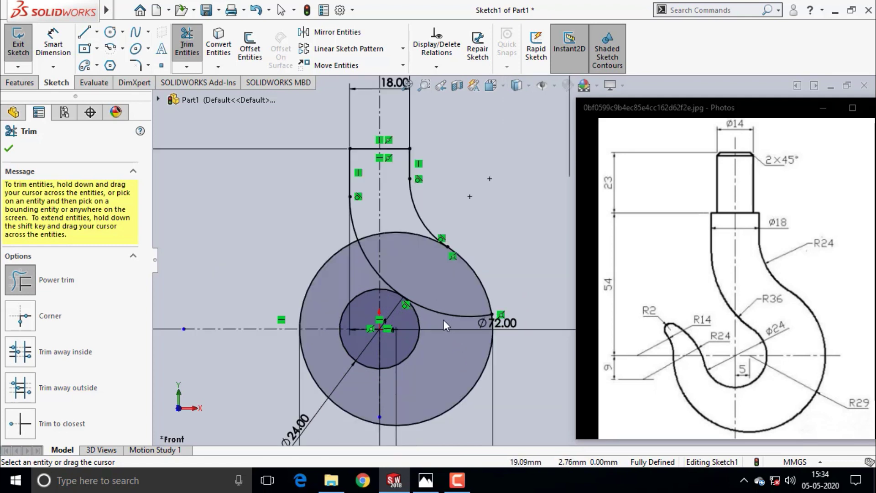
left_click(443, 319)
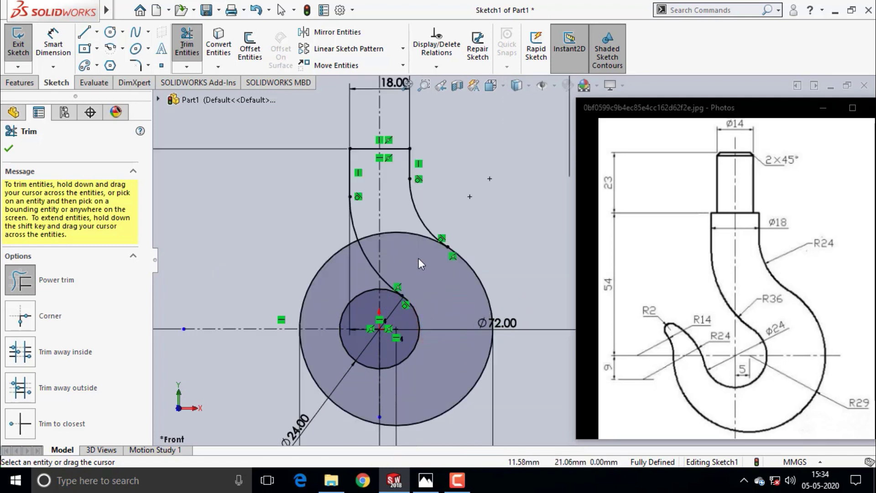
left_click_drag(416, 250, 409, 221)
left_click_drag(368, 242, 371, 225)
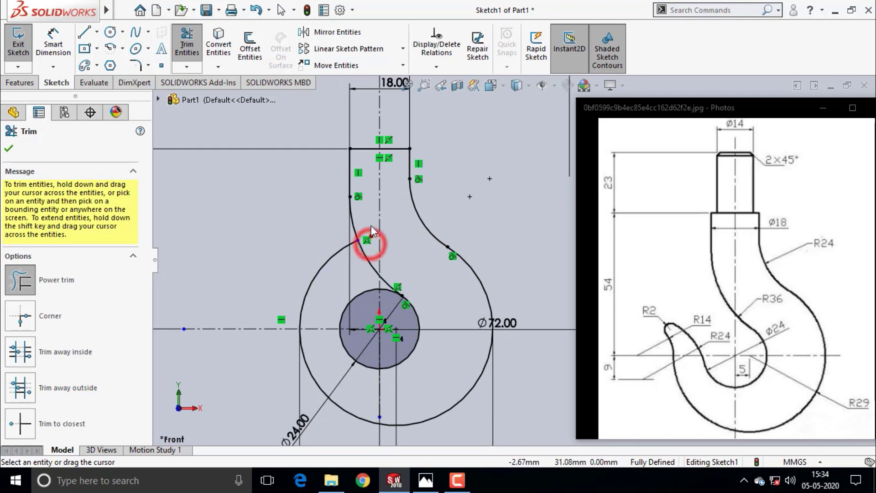
scroll(442, 301, "up", 3)
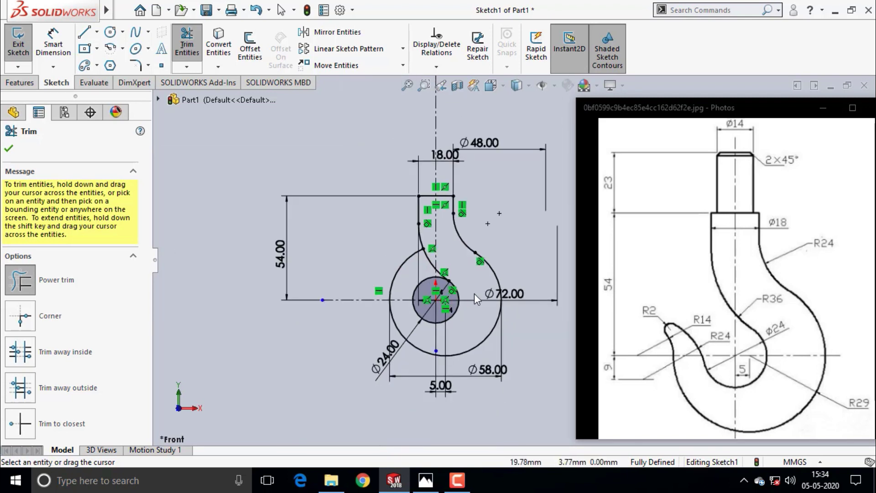
left_click(8, 149)
- Draw a circle centred on the horizontal centreline left of the hook
scroll(497, 295, "down", 1)
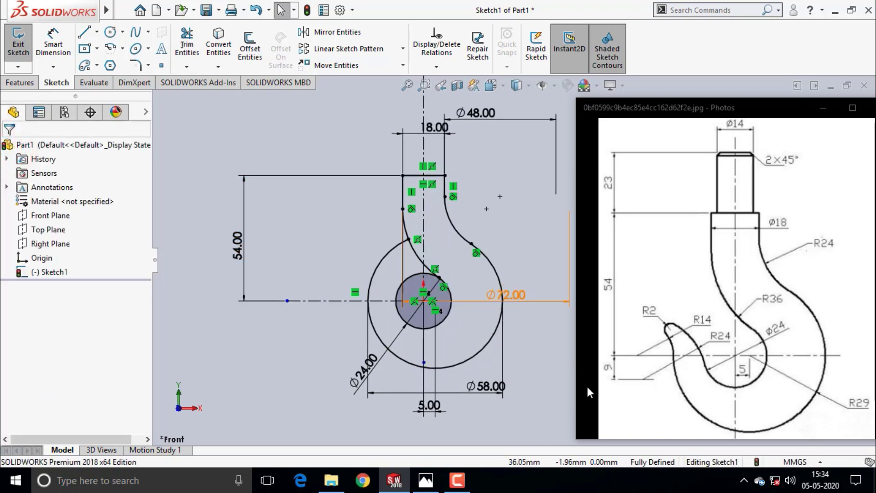
mouse_move(725, 308)
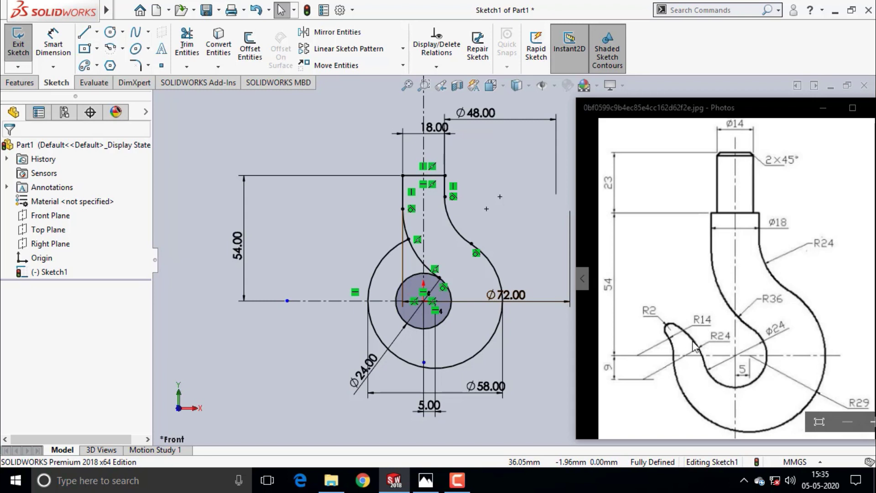
left_click(108, 33)
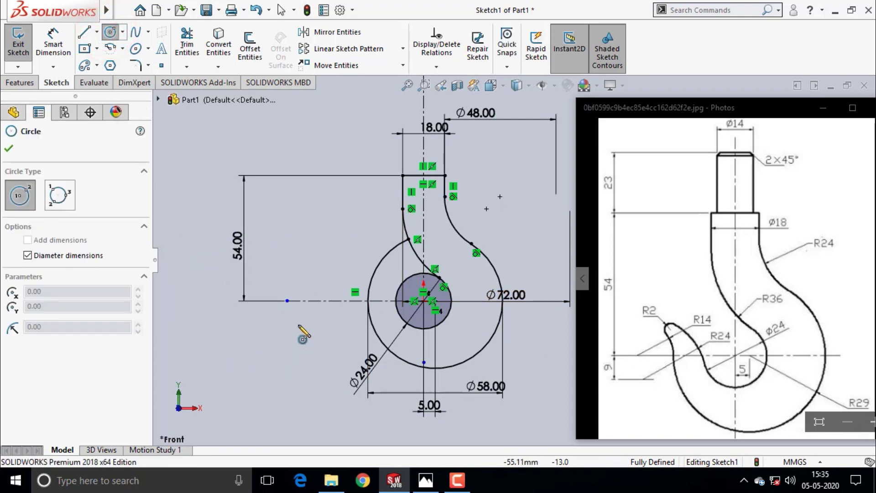
left_click(313, 301)
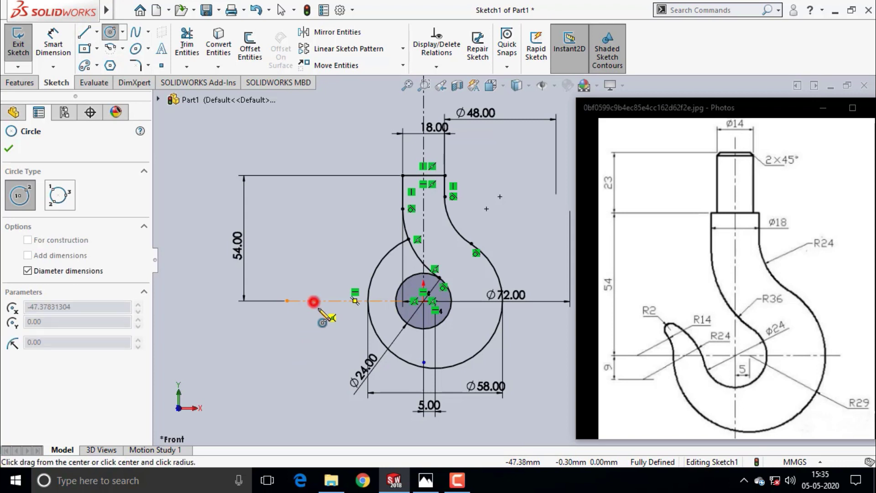
left_click(341, 324)
key("Escape")
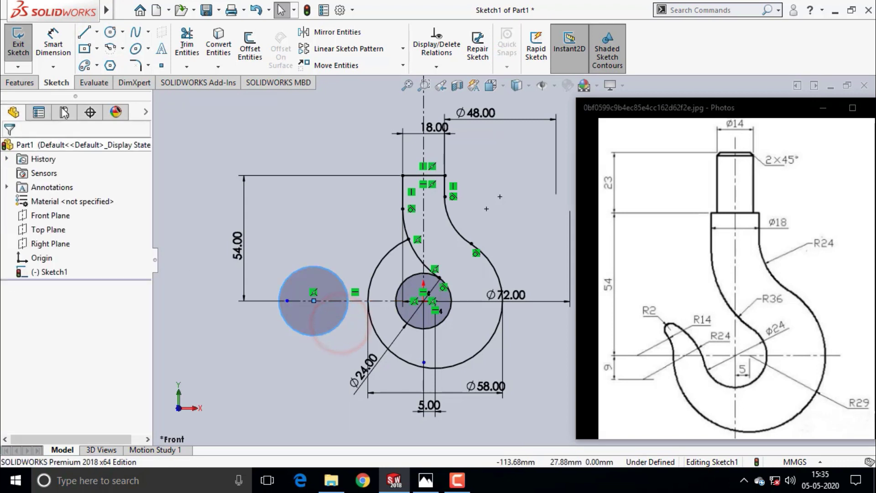
- Dimension the new circle's diameter to 28 mm
left_click(52, 44)
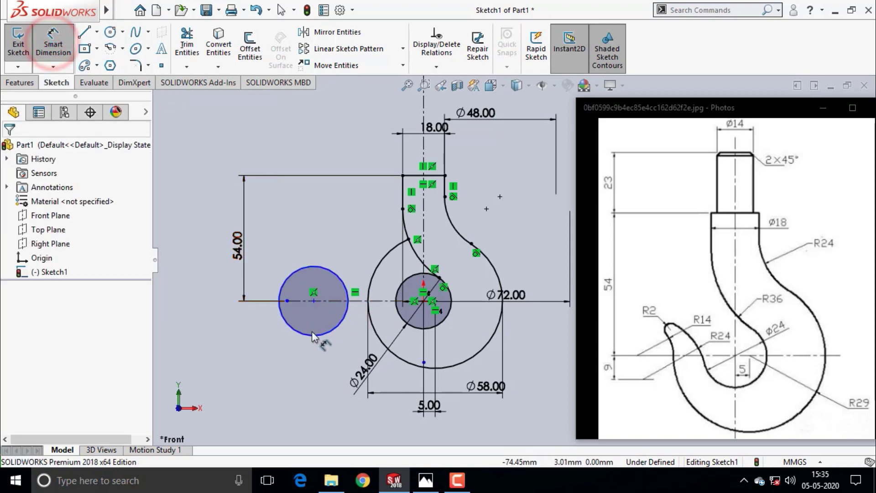
left_click(292, 360)
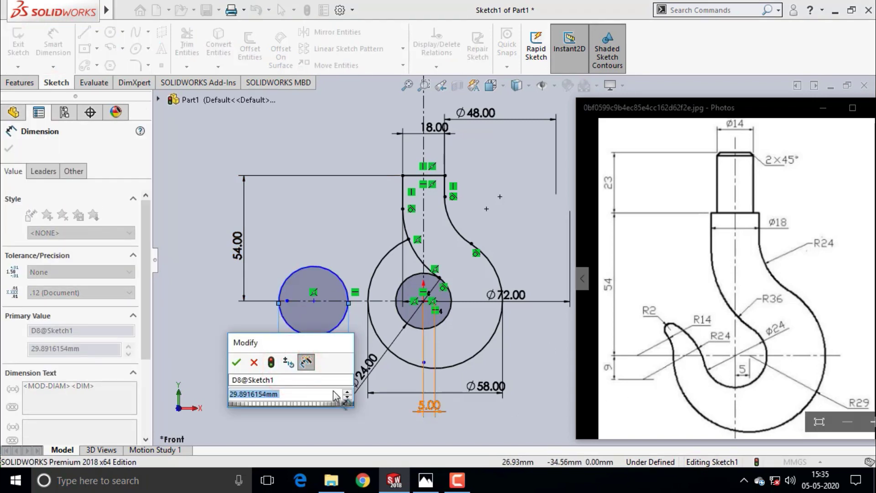
type("28")
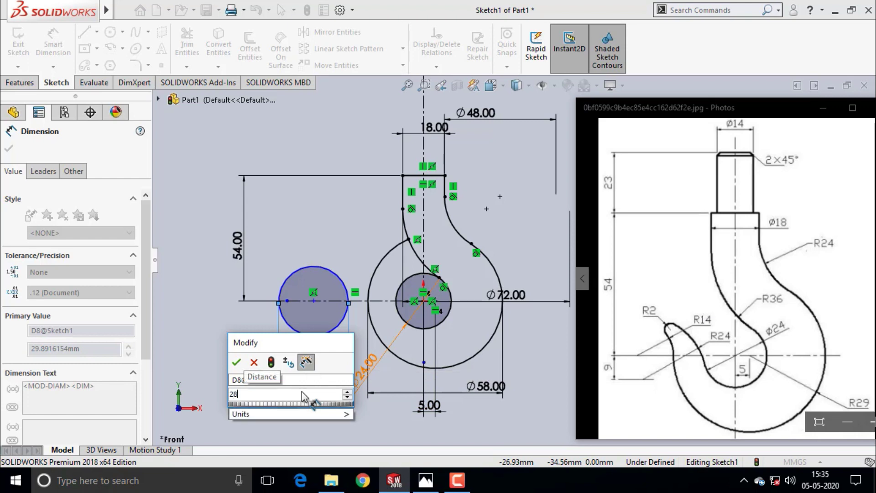
left_click(236, 361)
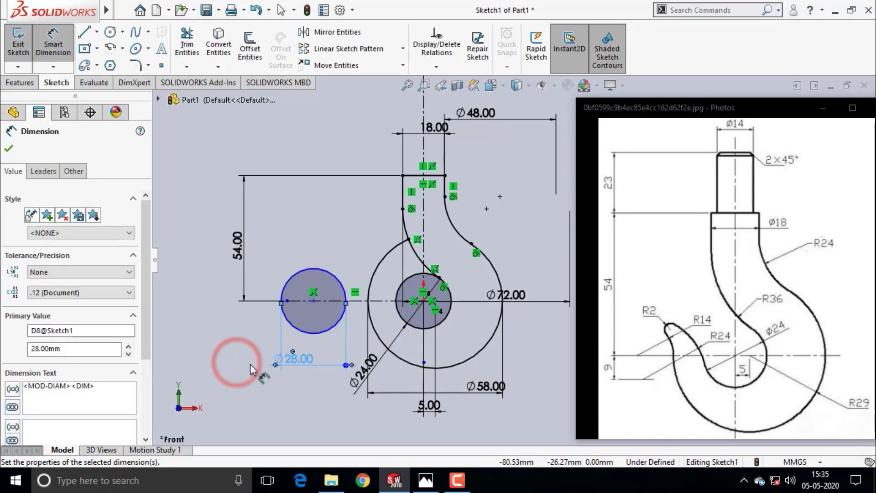
- Add a tangent relation between the Ø28 circle and the Ø72 circle
left_click(9, 148)
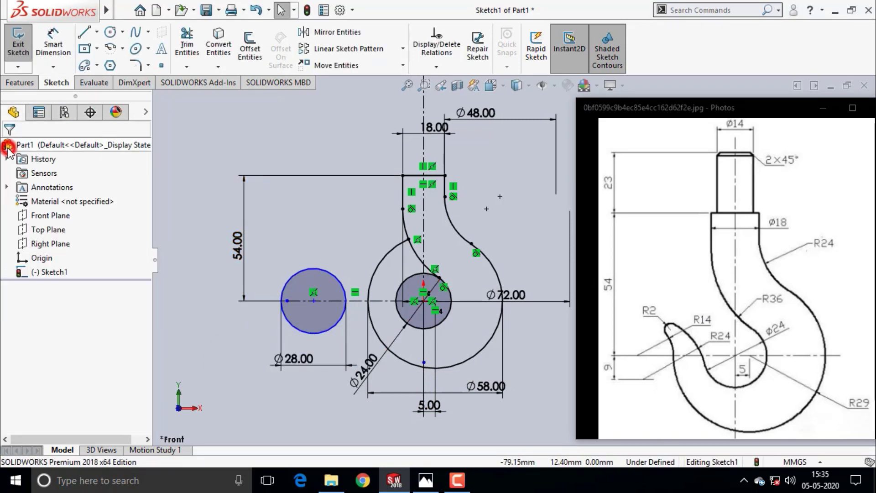
left_click(341, 280)
left_click(370, 287, "ctrl")
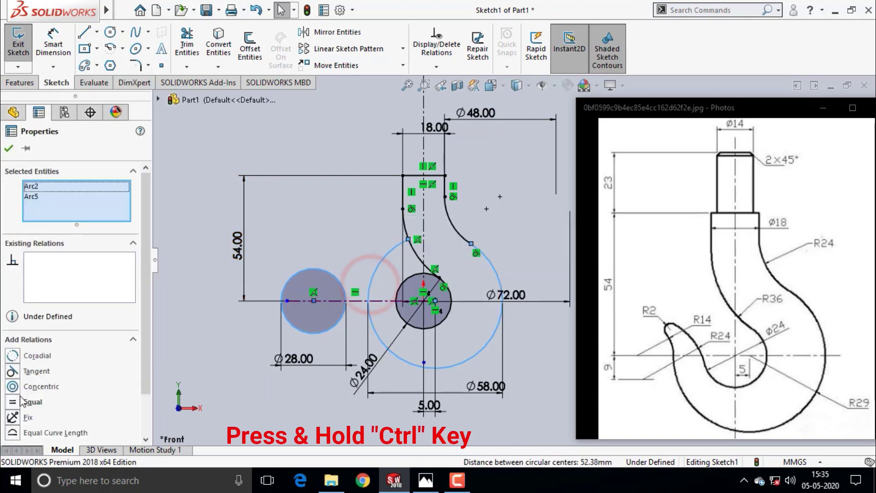
left_click(12, 370)
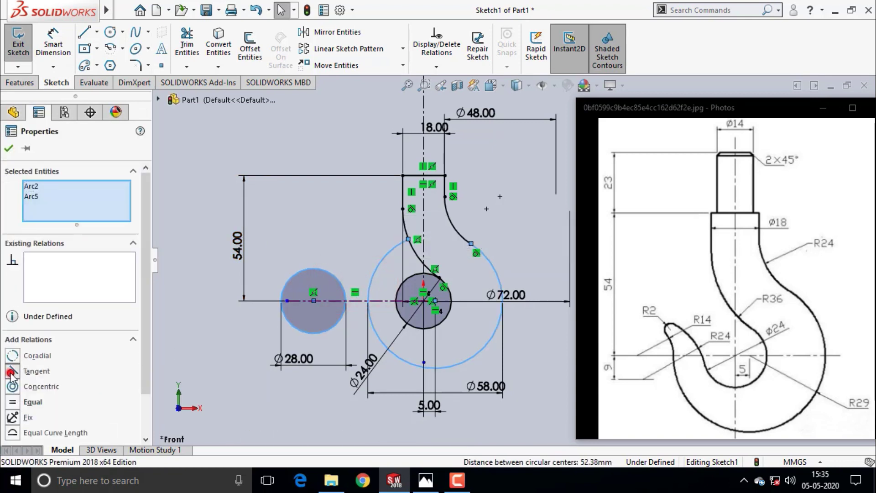
left_click(9, 148)
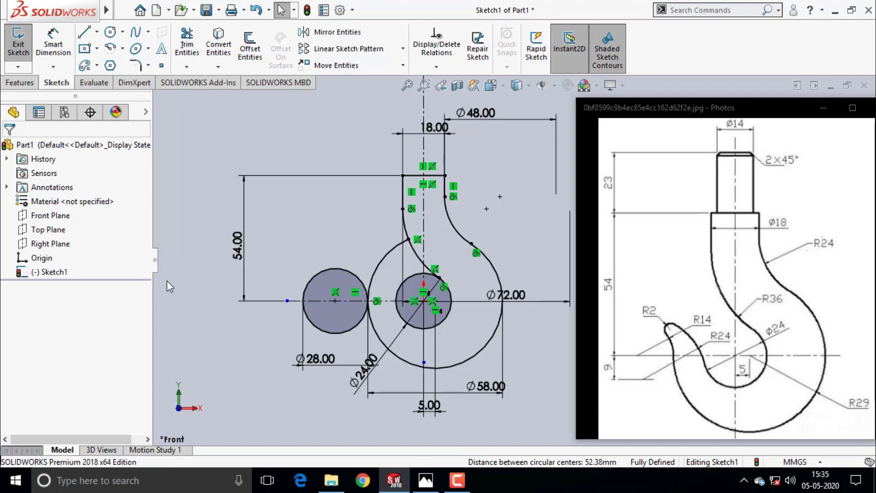
- Draw a new large circle left of the hook
left_click(112, 32)
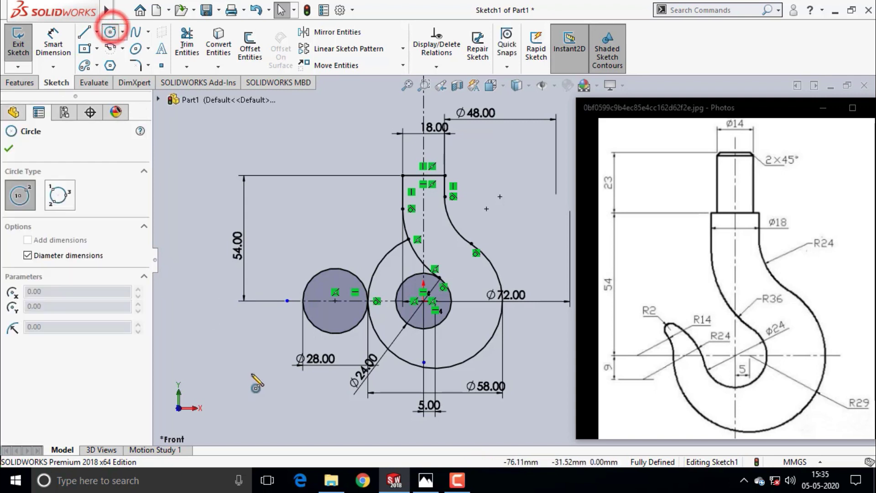
left_click(350, 342)
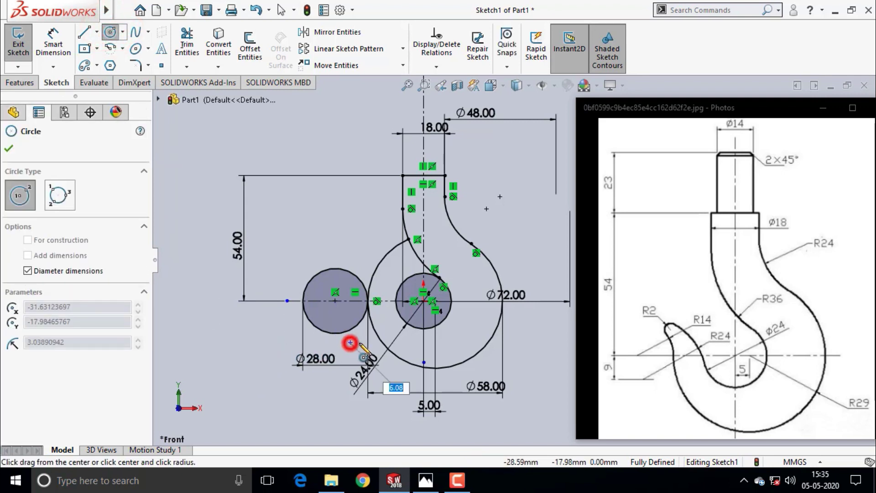
left_click(346, 236)
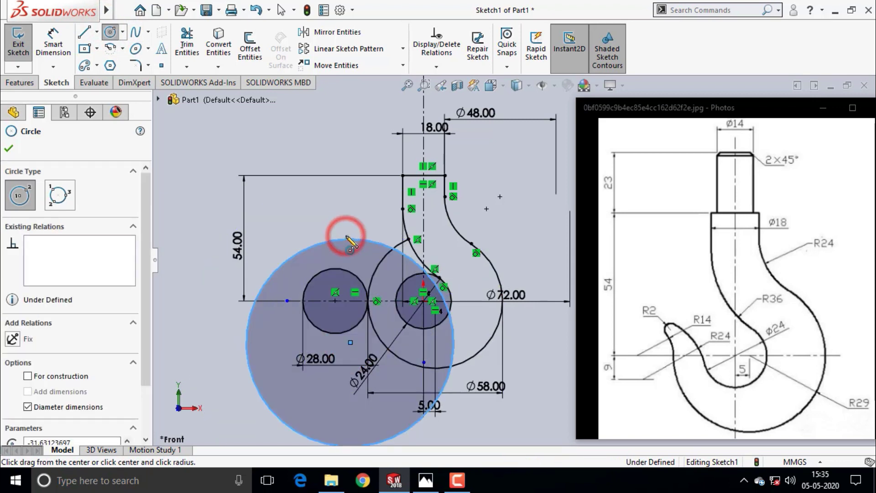
key("Escape")
- Dimension the new circle's diameter to 48 mm
left_click(58, 54)
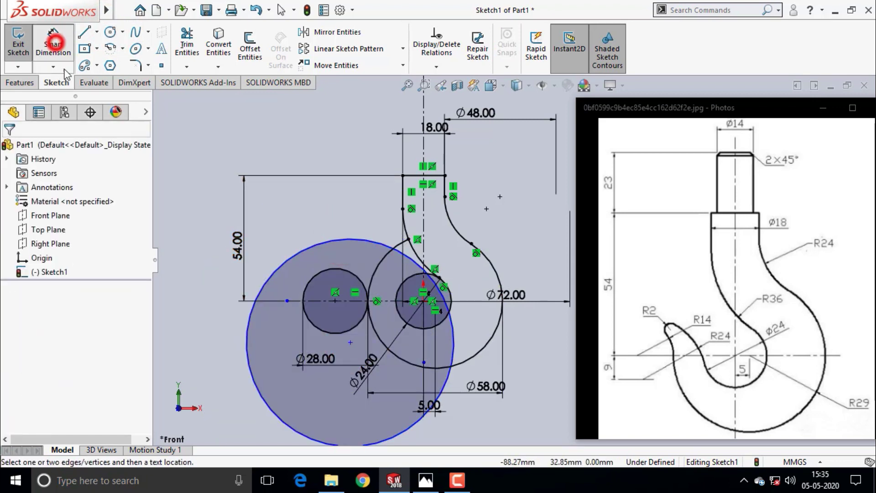
left_click(324, 240)
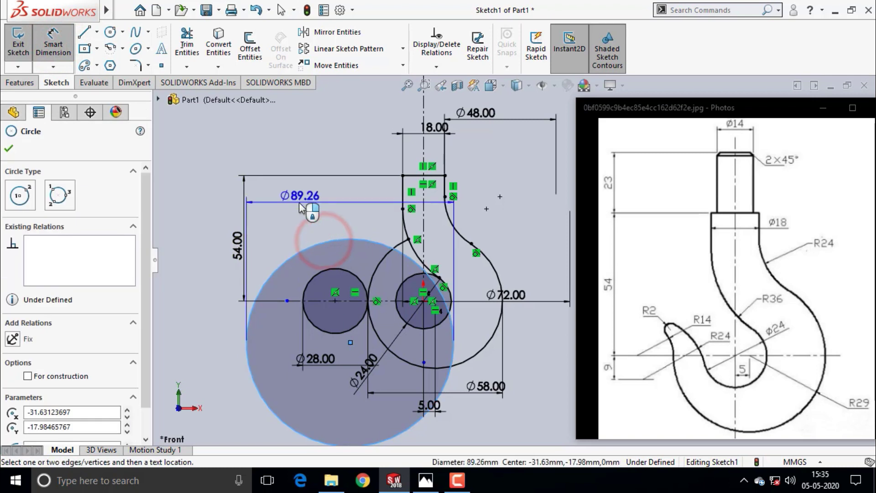
left_click(296, 201)
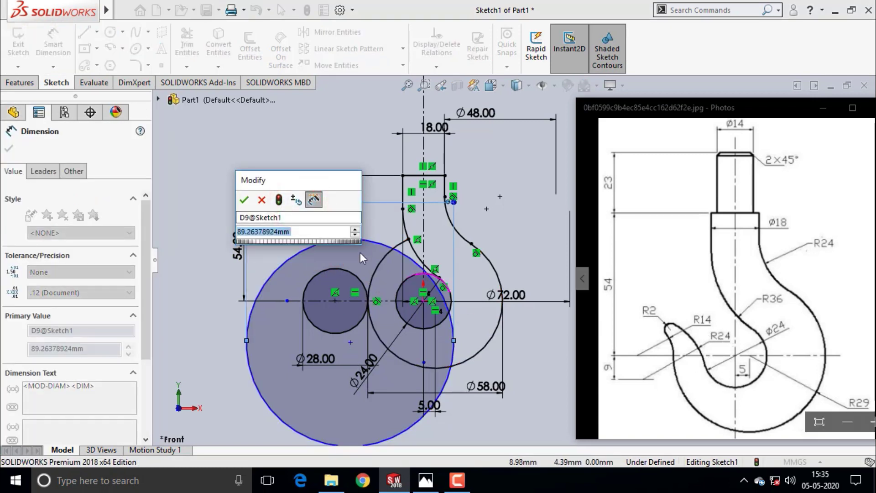
type("48")
mouse_move(273, 251)
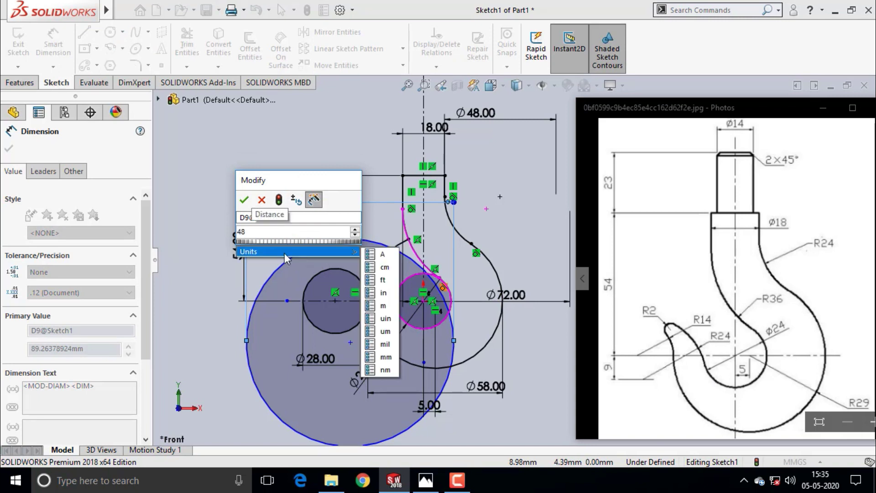
left_click(243, 199)
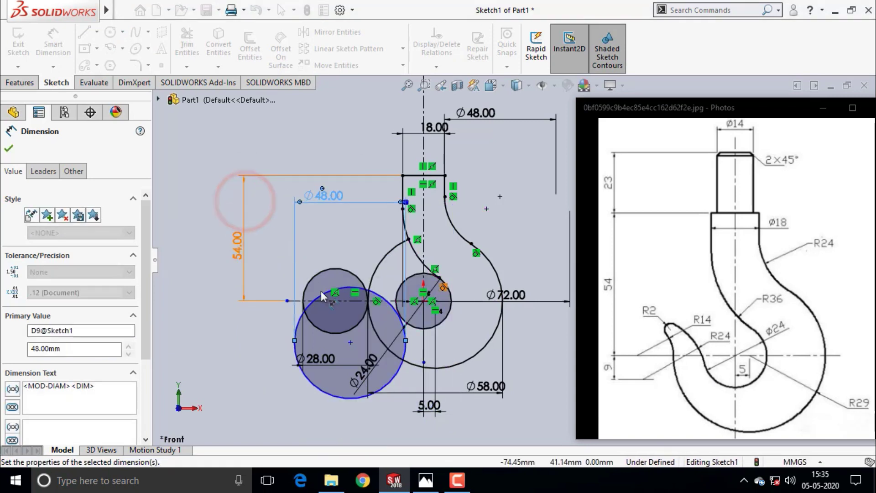
left_click(240, 380)
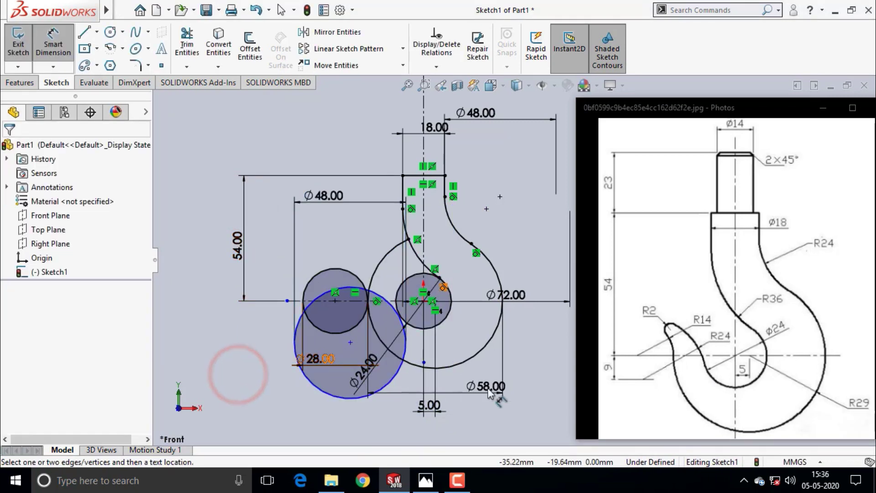
- Dimension the Ø48 circle's centre 9 mm vertically from the Ø24 circle's centre
key("shift+z")
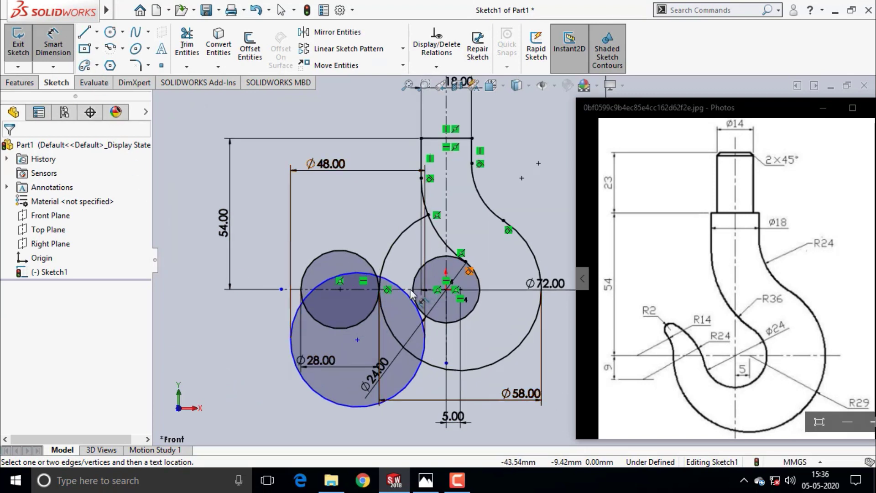
left_click(297, 293)
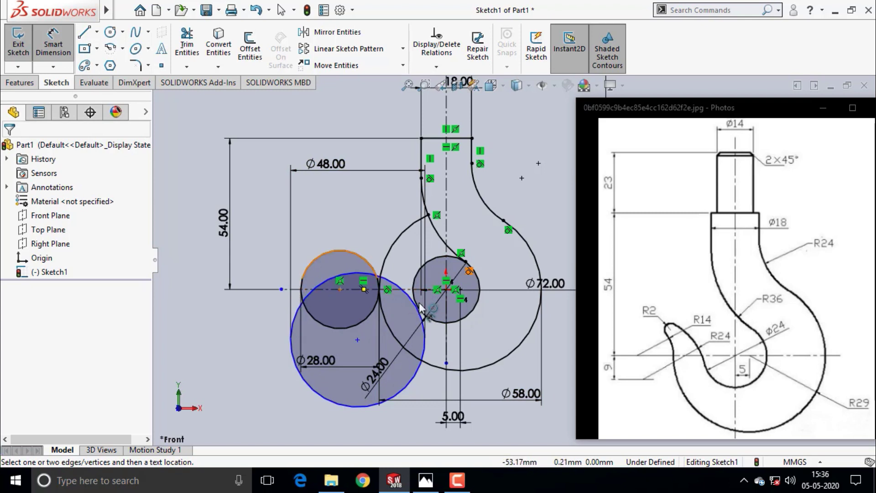
left_click(446, 290)
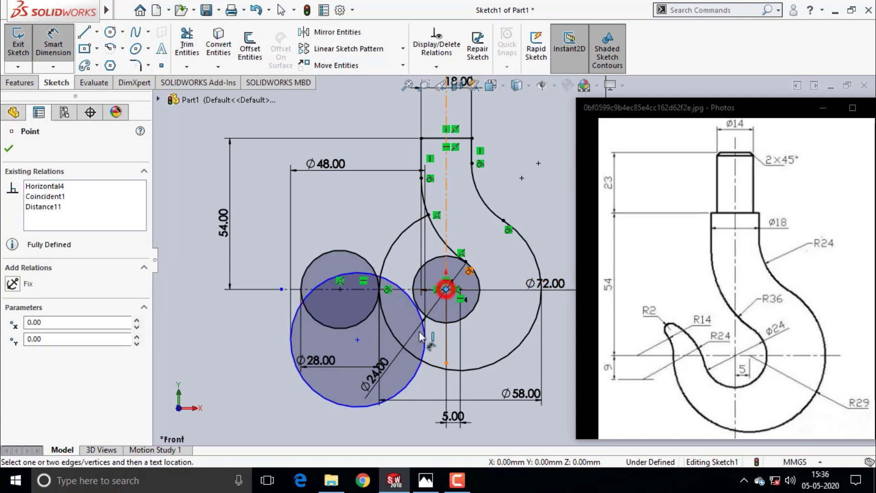
left_click(357, 339)
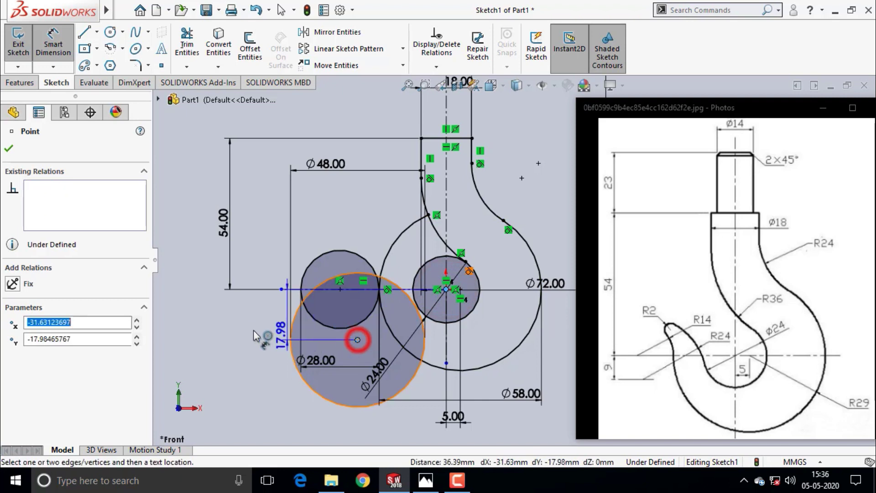
left_click(190, 315)
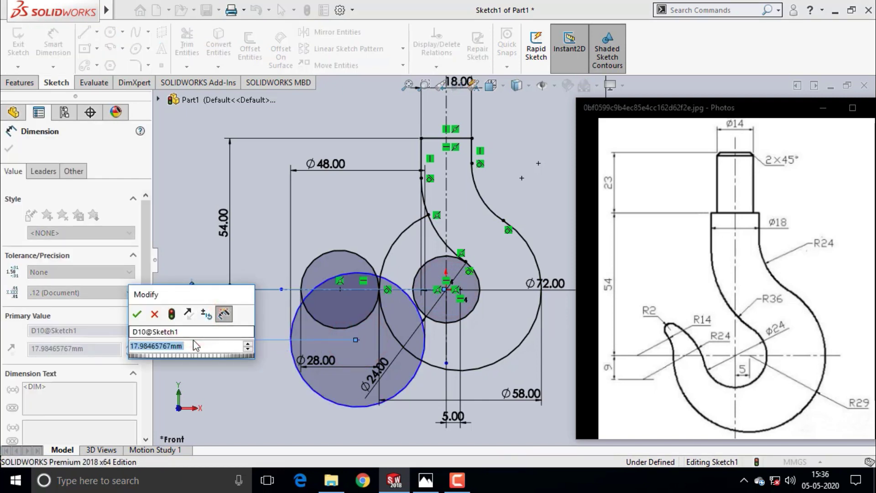
type("9")
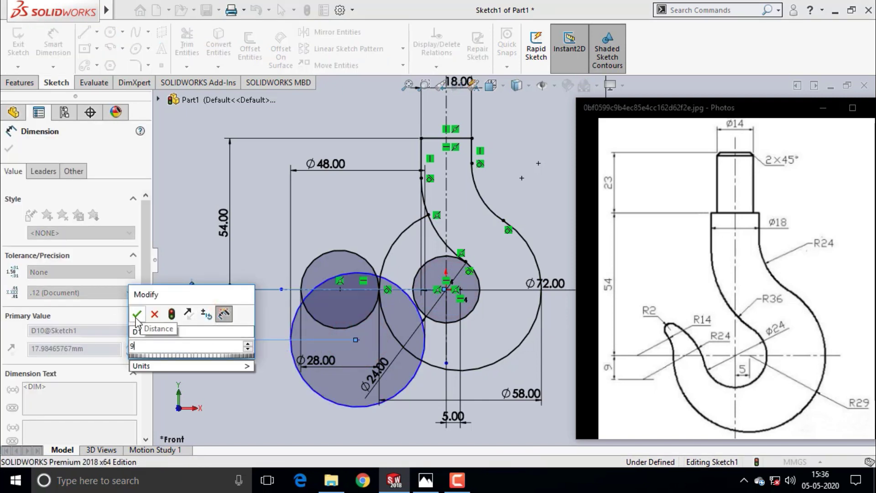
left_click(137, 314)
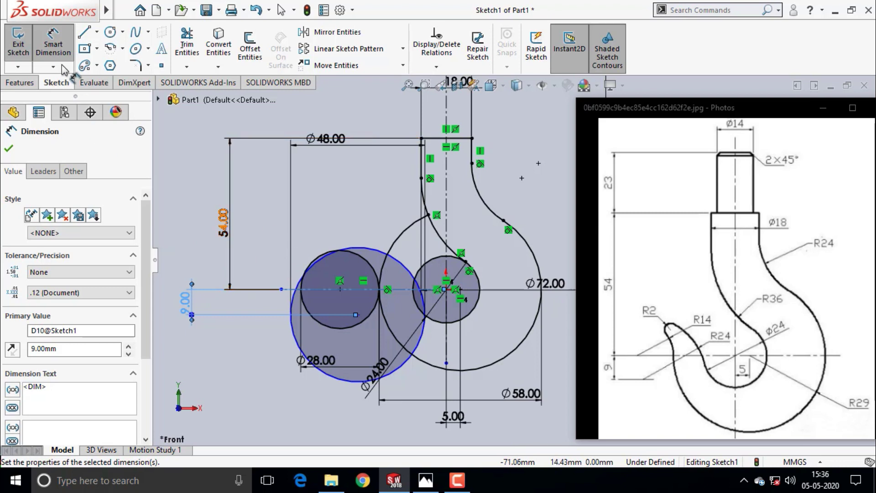
left_click(10, 149)
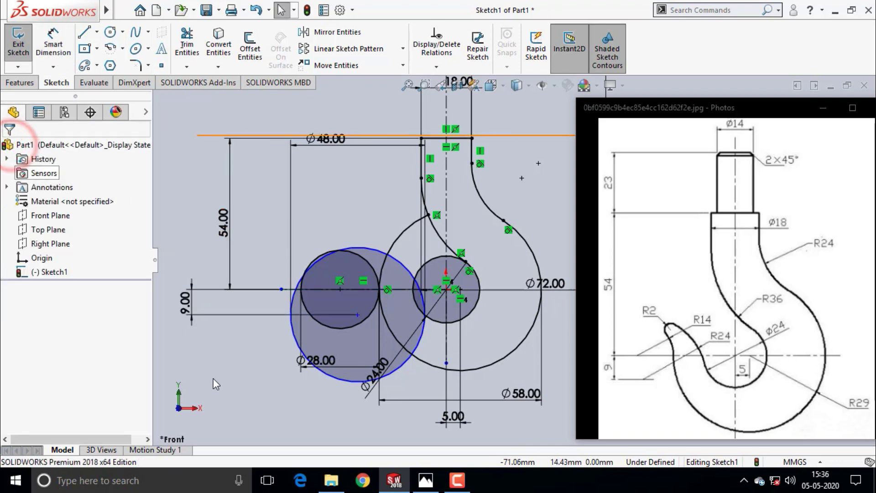
- Add a Tangent relation between the Ø48 circle and the Ø24 circle
left_click(409, 295)
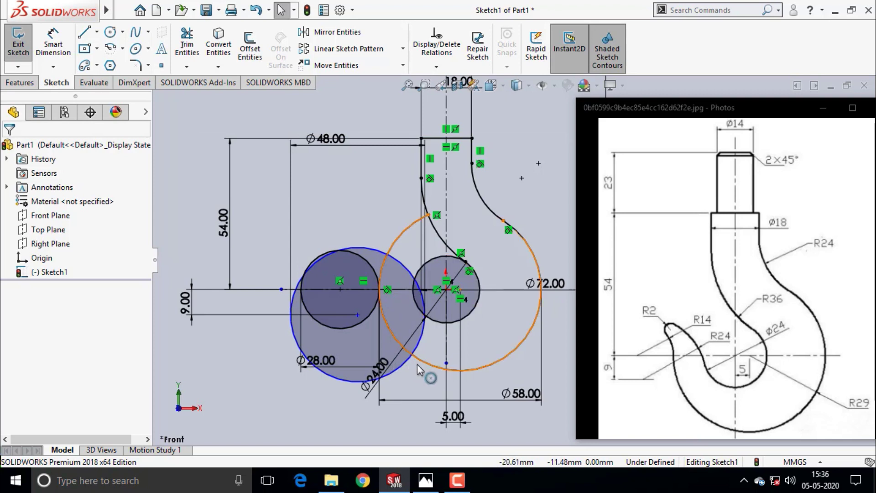
left_click(403, 269)
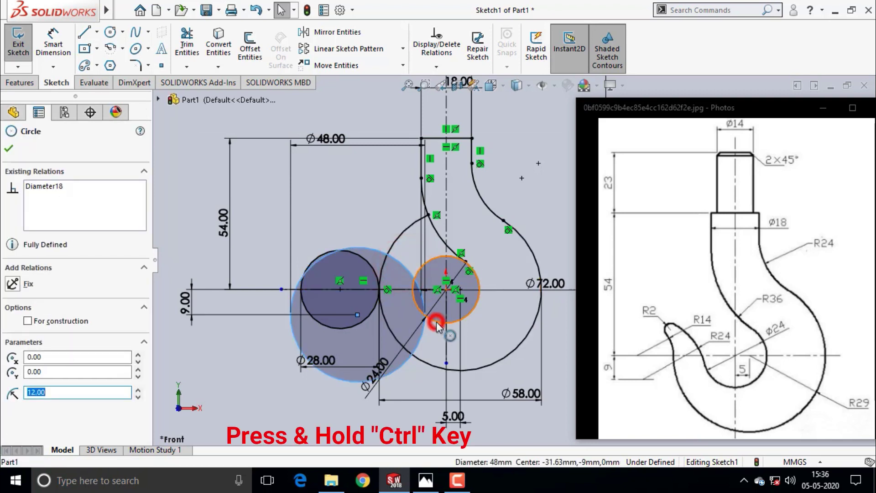
left_click(435, 321, "ctrl")
left_click(11, 371)
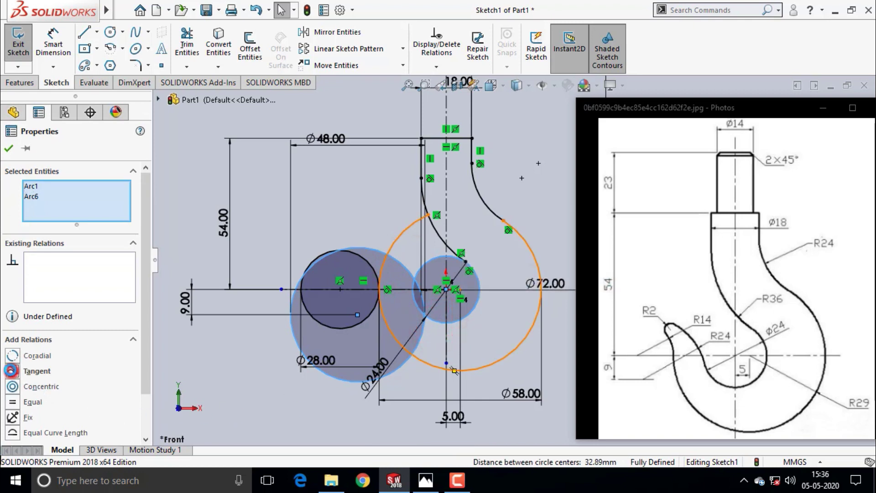
left_click(6, 150)
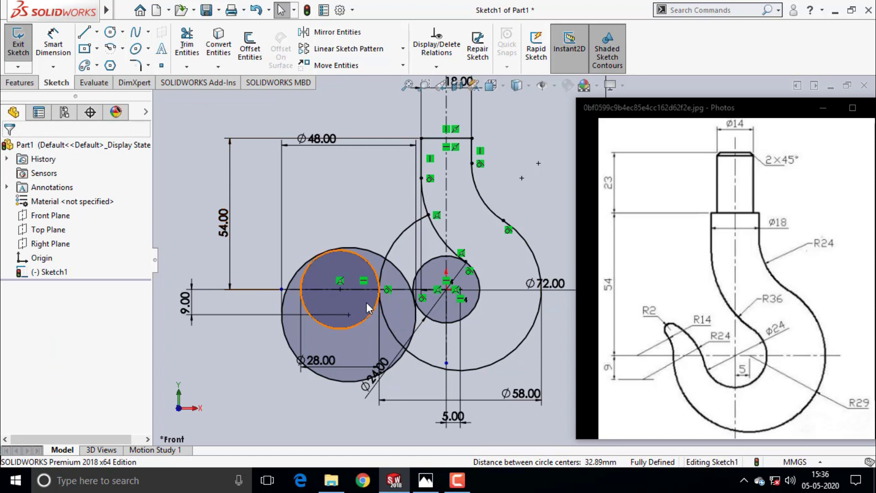
scroll(370, 264, "down", 1)
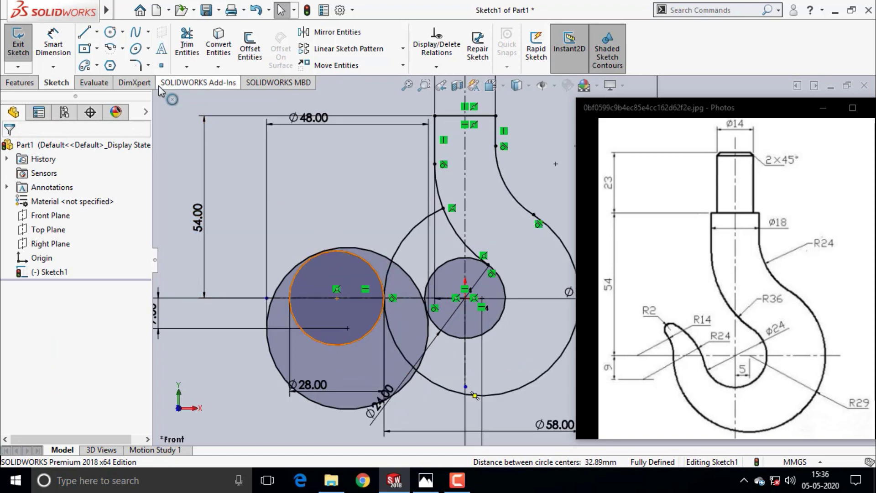
- Power-trim the unwanted arc segments of the large circle
left_click(187, 46)
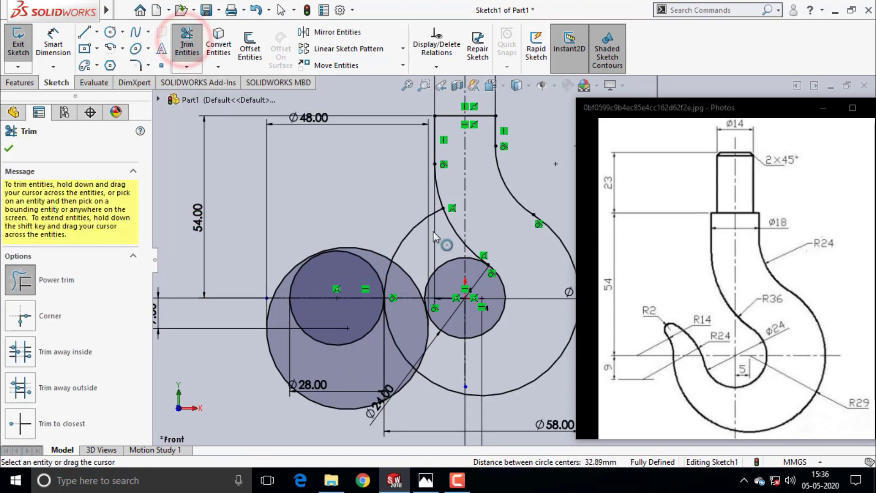
mouse_move(442, 228)
left_mouse_down()
mouse_move(436, 245)
mouse_move(451, 262)
left_mouse_up()
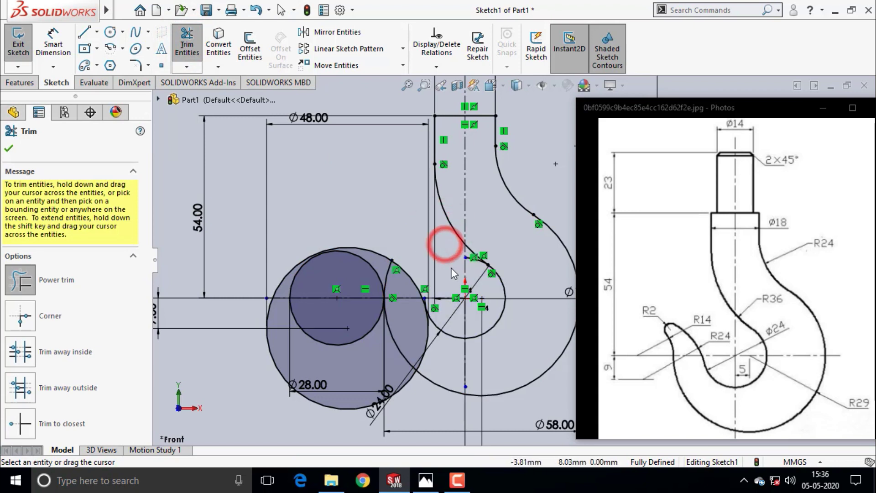
scroll(444, 341, "up", 2)
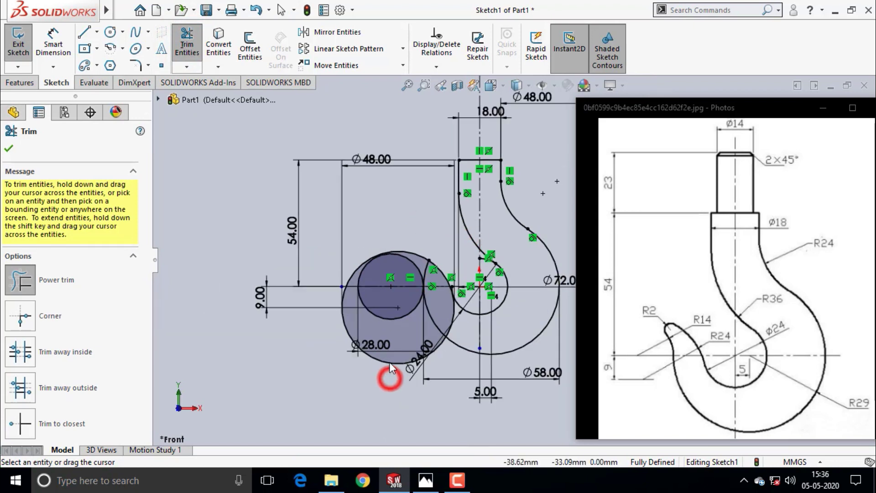
left_click_drag(390, 362, 404, 307)
scroll(434, 310, "down", 2)
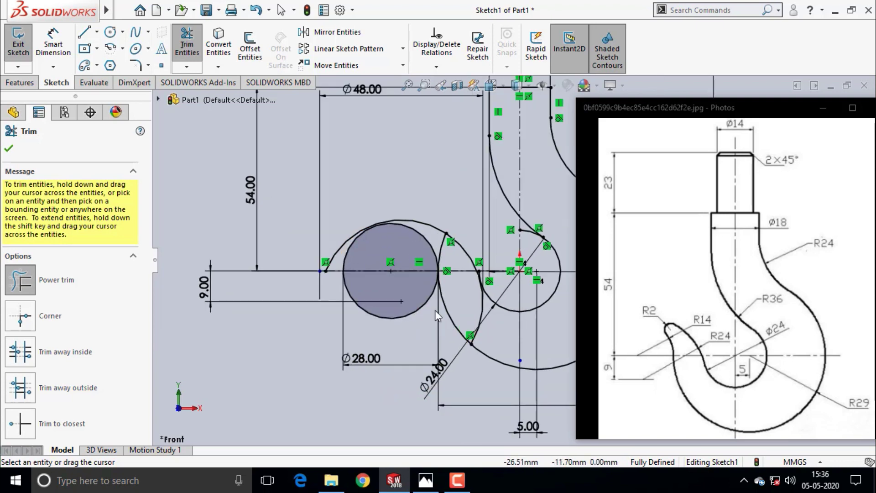
left_click_drag(502, 336, 471, 317)
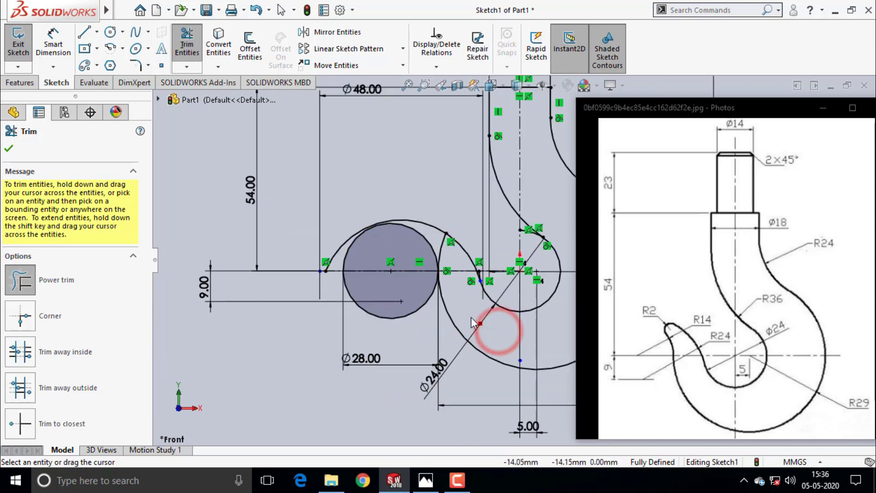
scroll(460, 286, "up", 3)
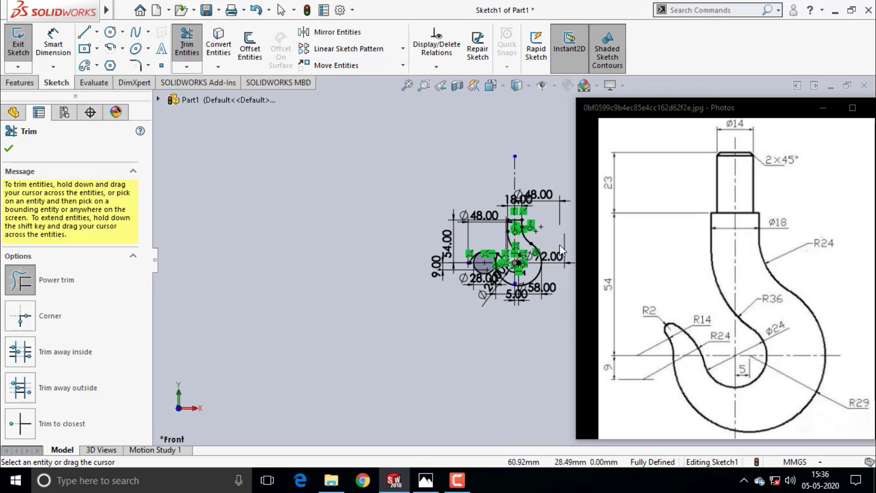
- Trim off the Ø28 circle's lower half and the Ø24 circle's part above the centreline
scroll(559, 244, "down", 4)
scroll(378, 309, "down", 1)
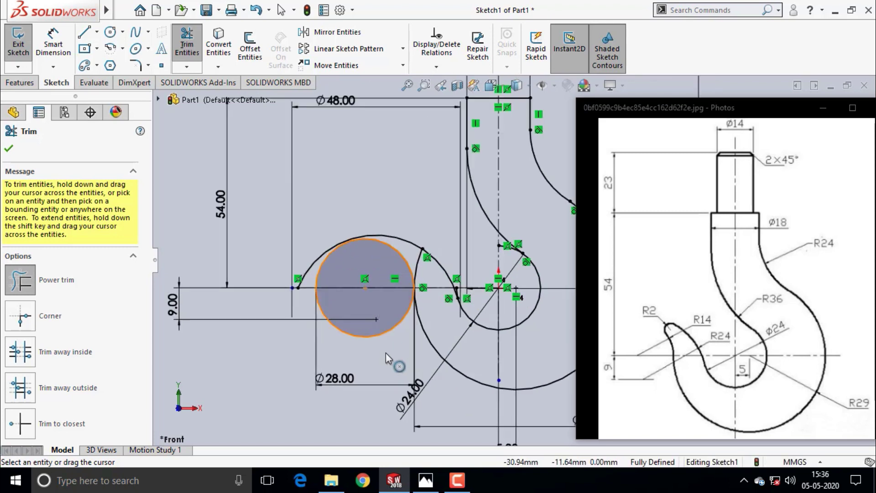
left_click_drag(381, 349, 373, 328)
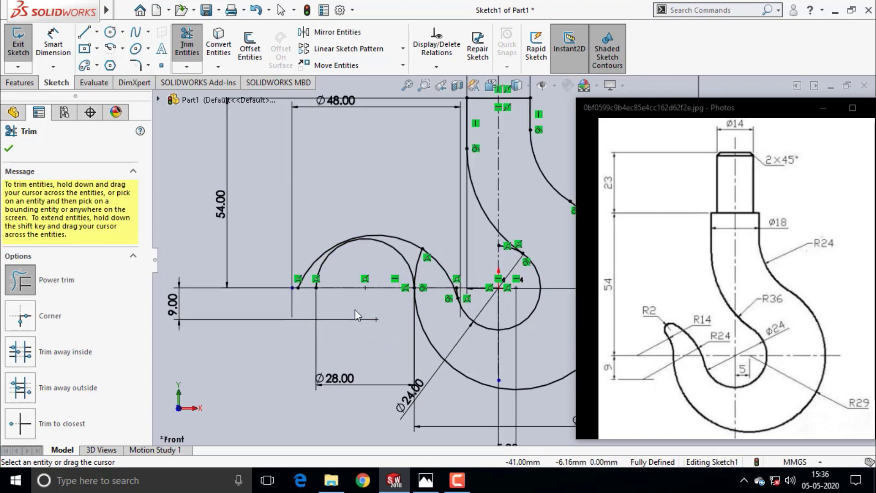
scroll(426, 274, "down", 2)
scroll(423, 270, "down", 1)
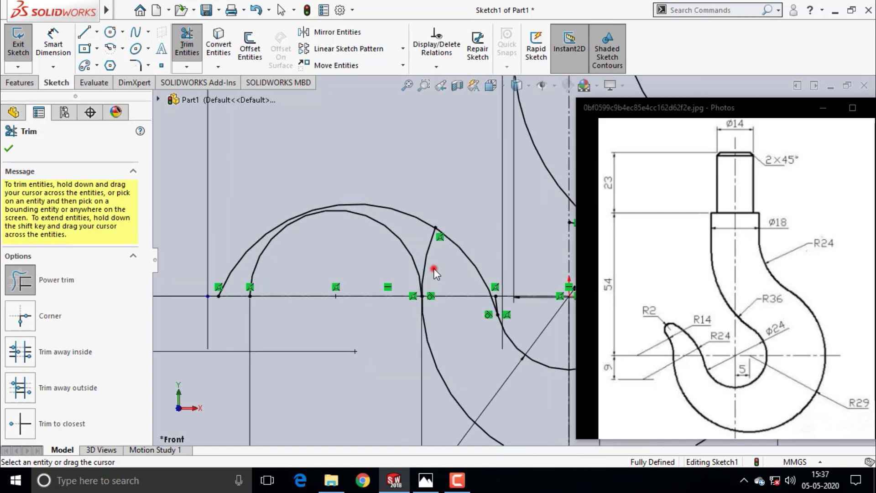
left_click_drag(423, 274, 426, 246)
scroll(360, 264, "up", 2)
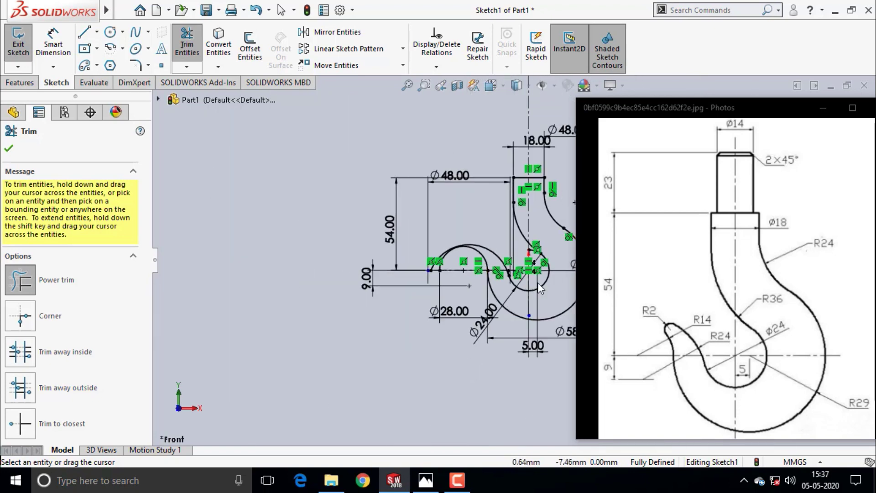
scroll(484, 280, "down", 1)
scroll(483, 280, "down", 1)
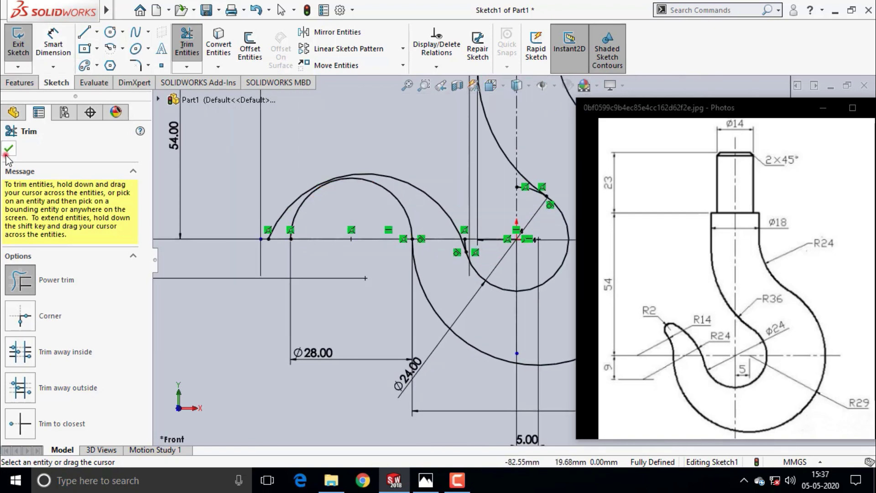
left_click(8, 152)
- Draw a small circle centred between the two upper arcs
left_click(109, 34)
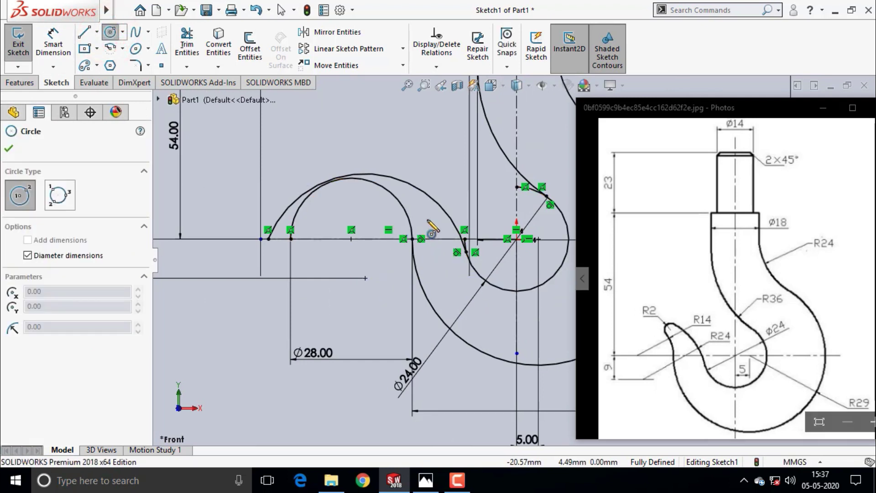
left_click(426, 216)
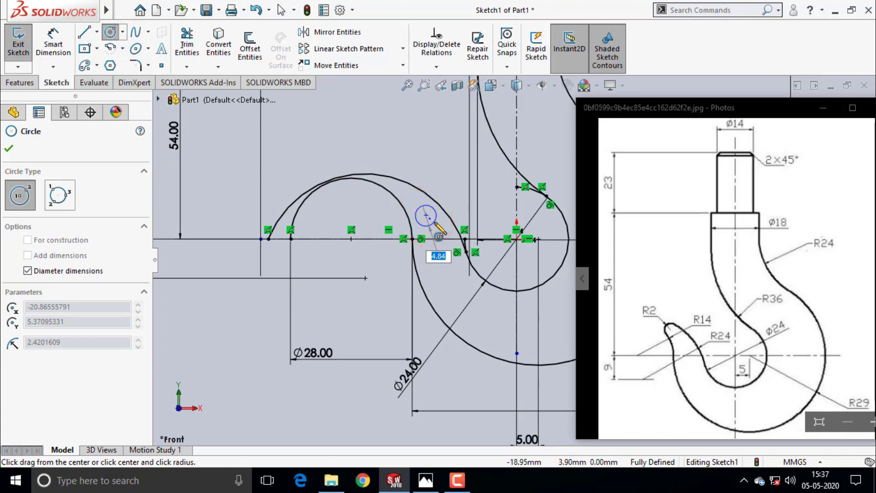
type("4")
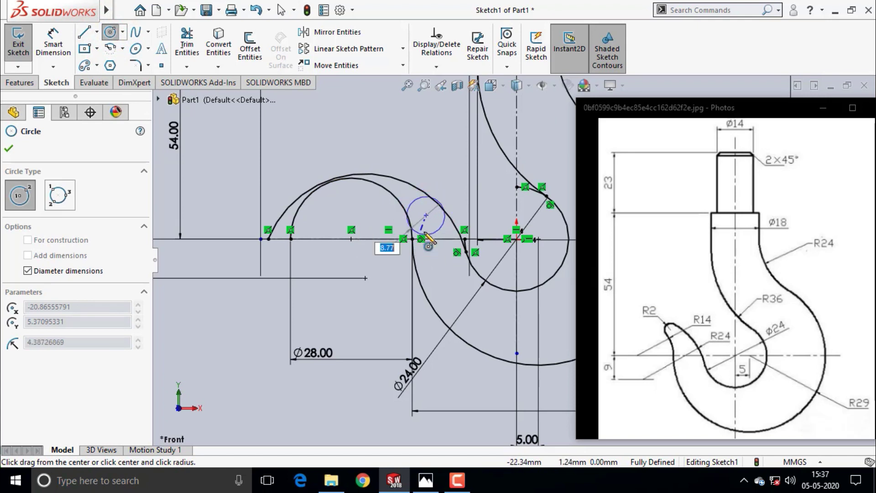
left_click(433, 228)
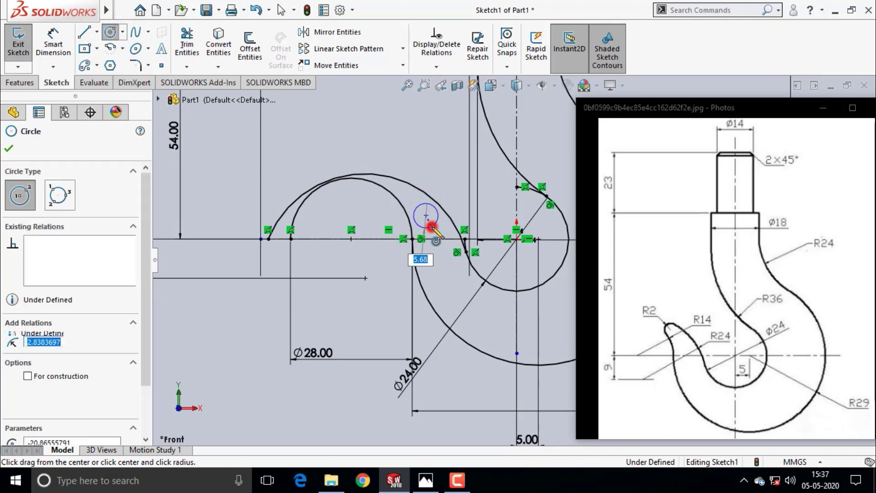
key("Escape")
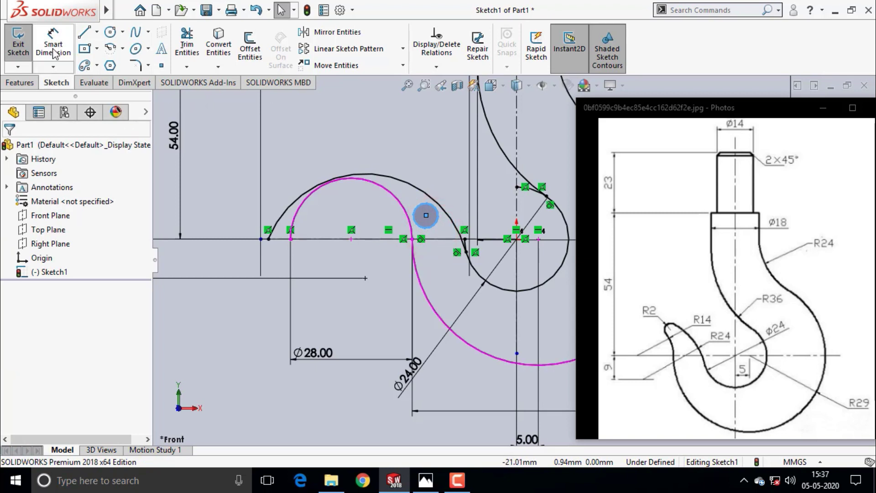
- Dimension the small circle's diameter to Ø4.00
left_click(52, 41)
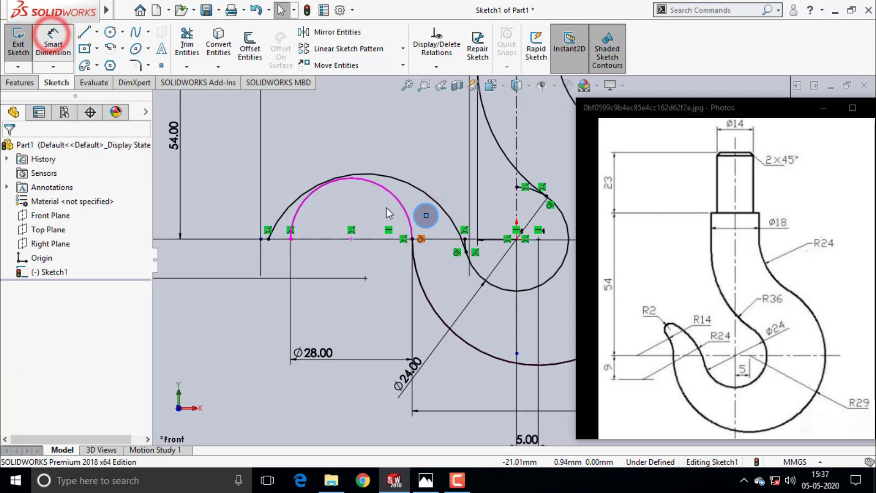
left_click(429, 204)
left_click(435, 153)
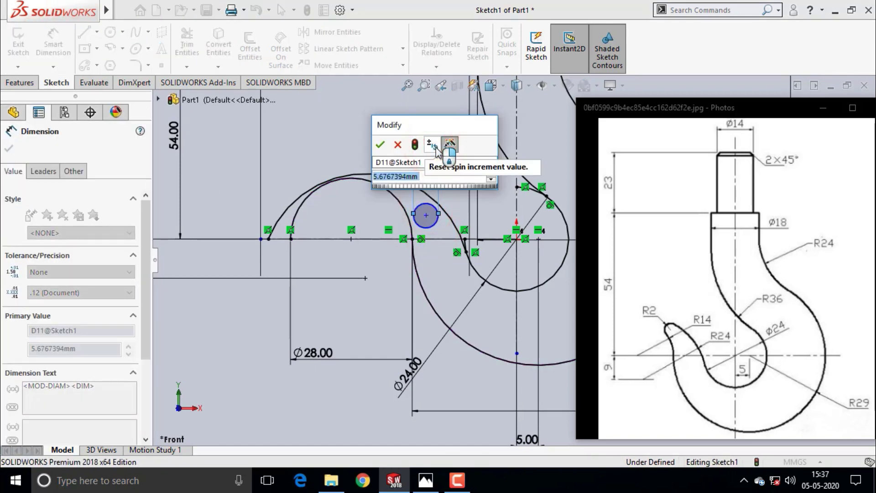
type("4")
left_click(379, 145)
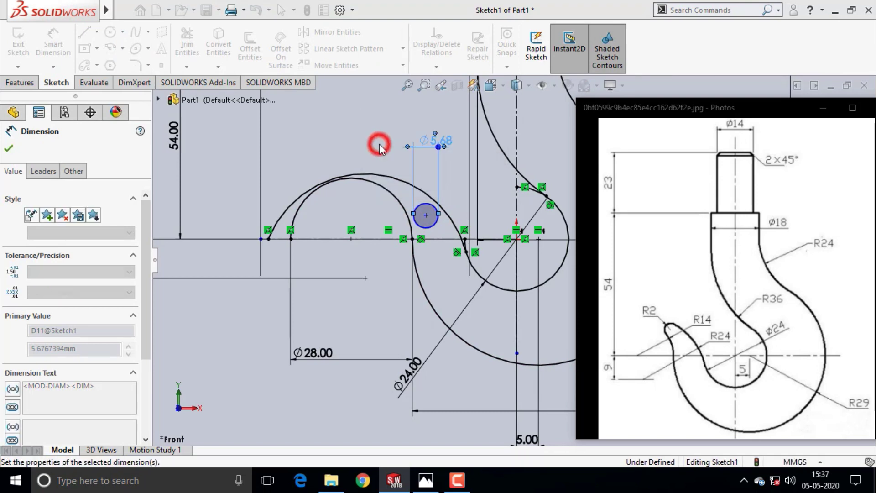
left_click(10, 149)
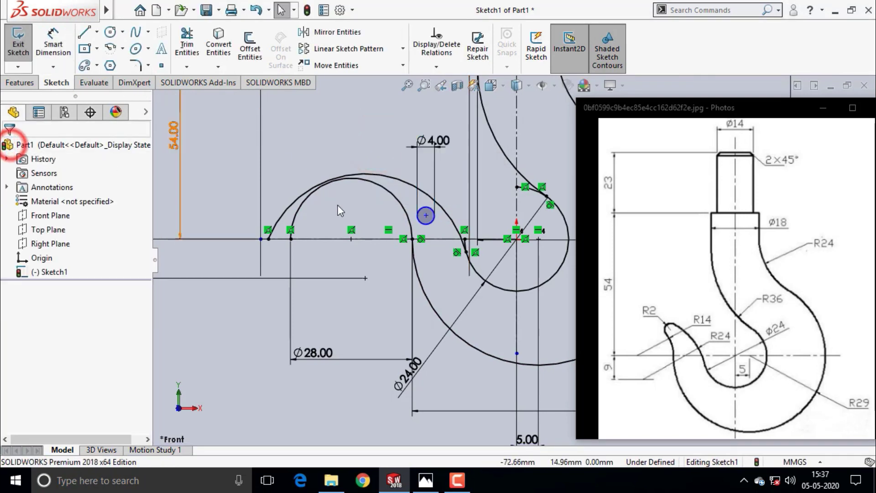
- Make the Ø4 circle tangent to the outer arc
scroll(431, 224, "down", 2)
left_click(431, 224)
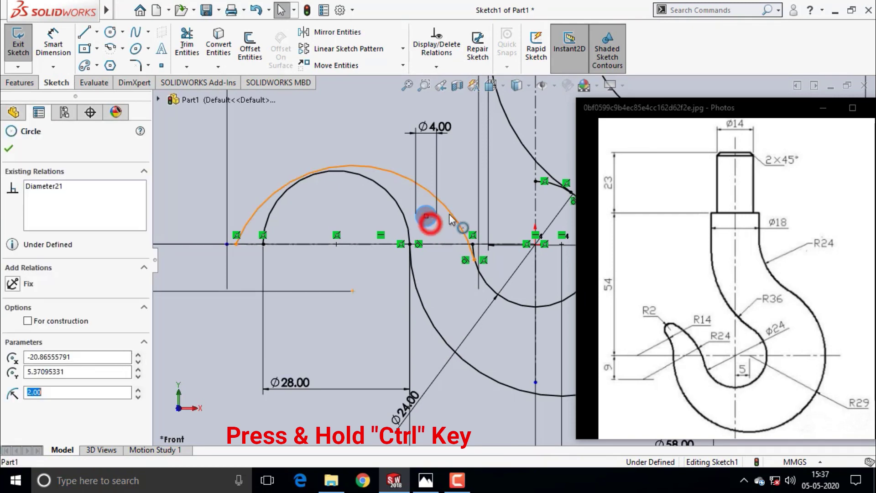
left_click(451, 212, "ctrl")
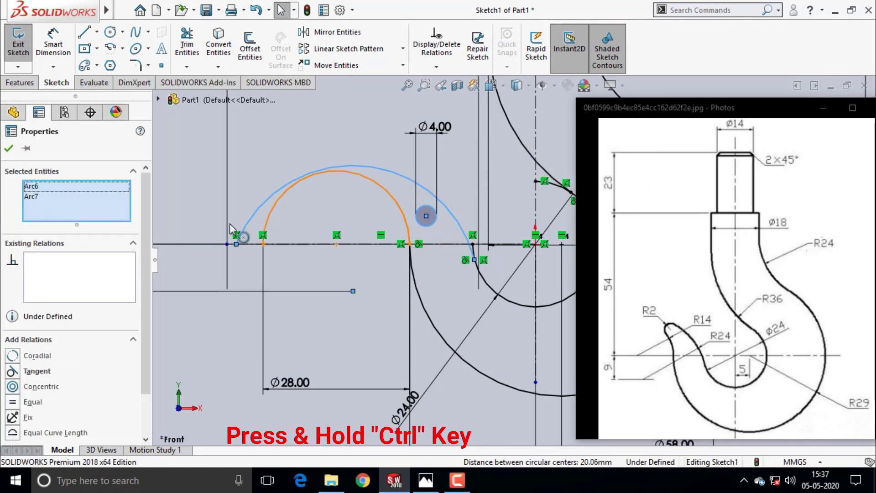
left_click(13, 371)
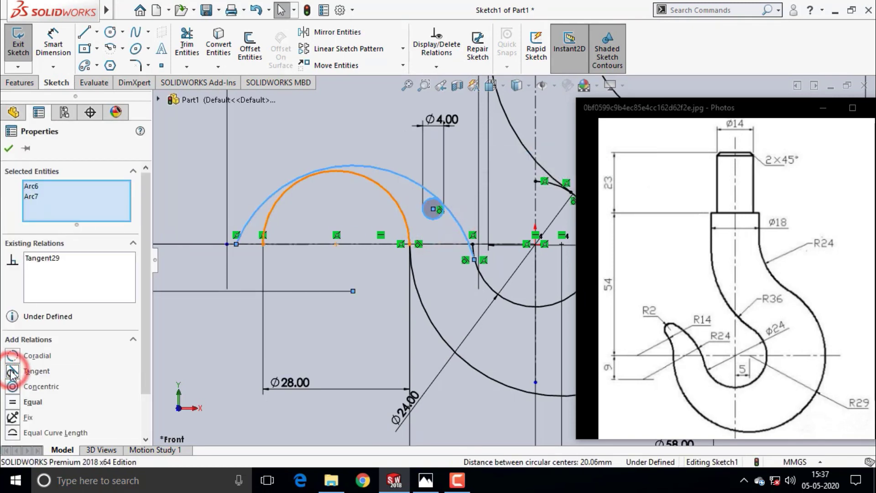
left_click(9, 151)
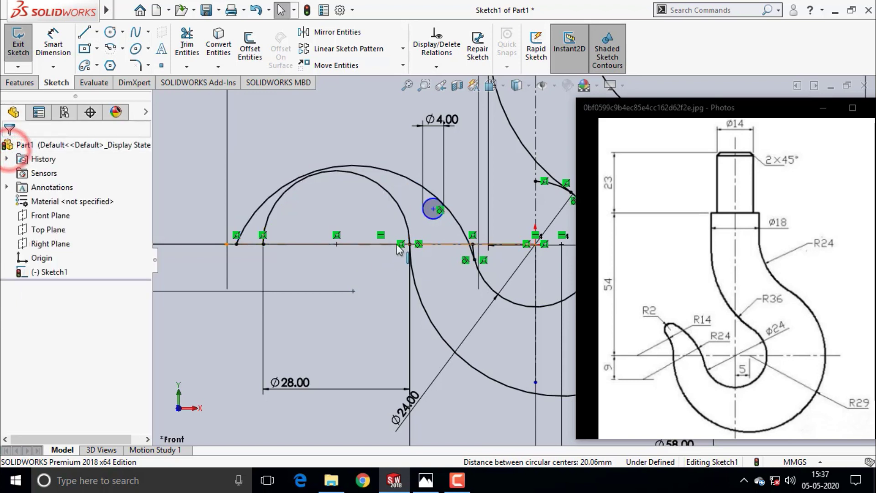
- Make the Ø4 circle tangent to the inner arc as well
left_click(439, 214)
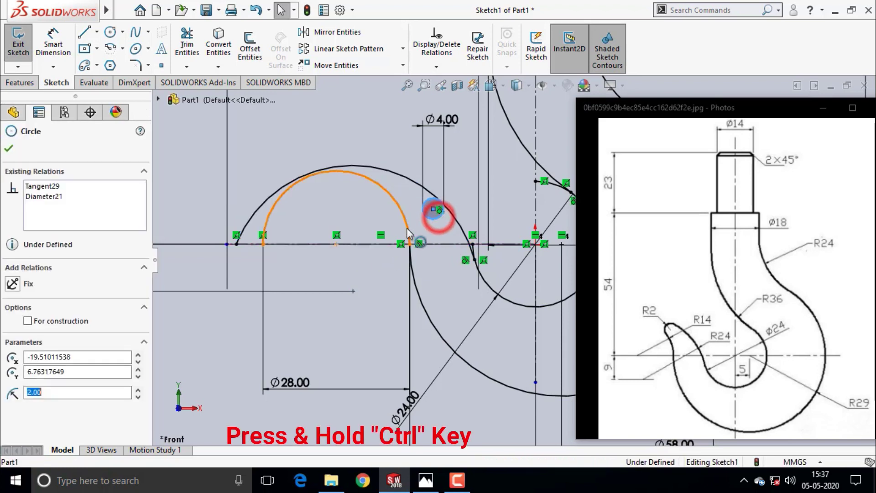
left_click(404, 235, "ctrl")
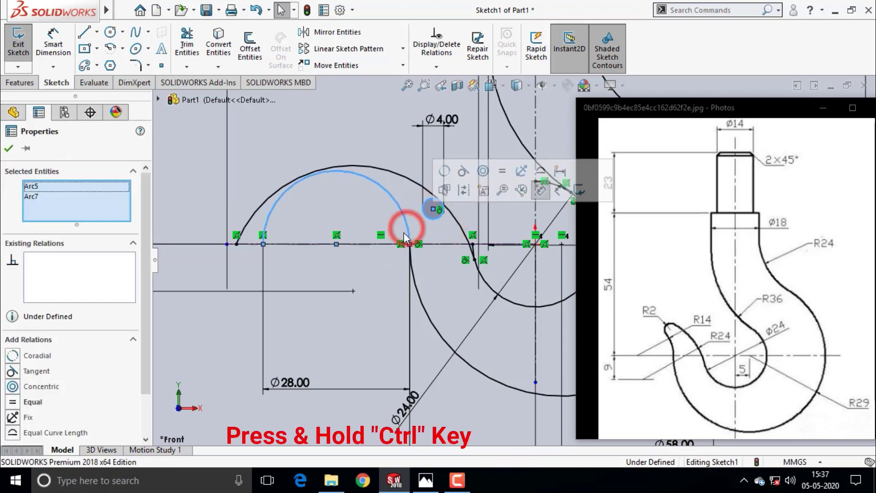
left_click(13, 371)
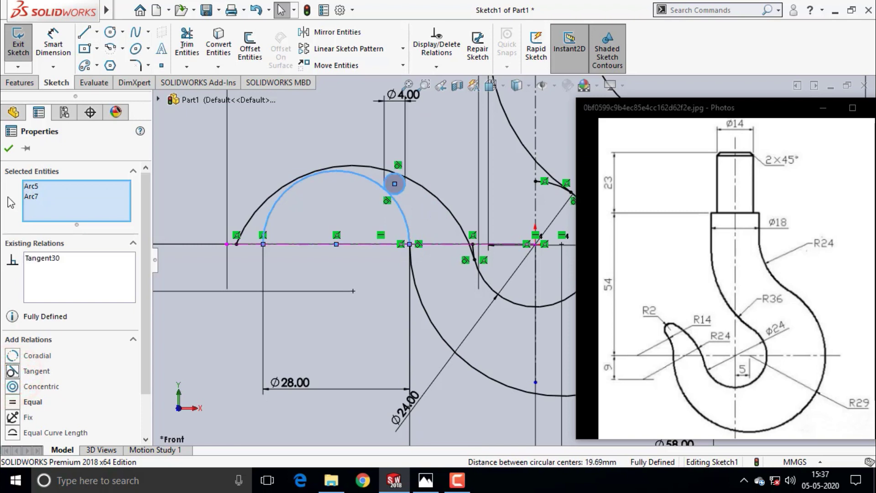
left_click(9, 148)
key("f")
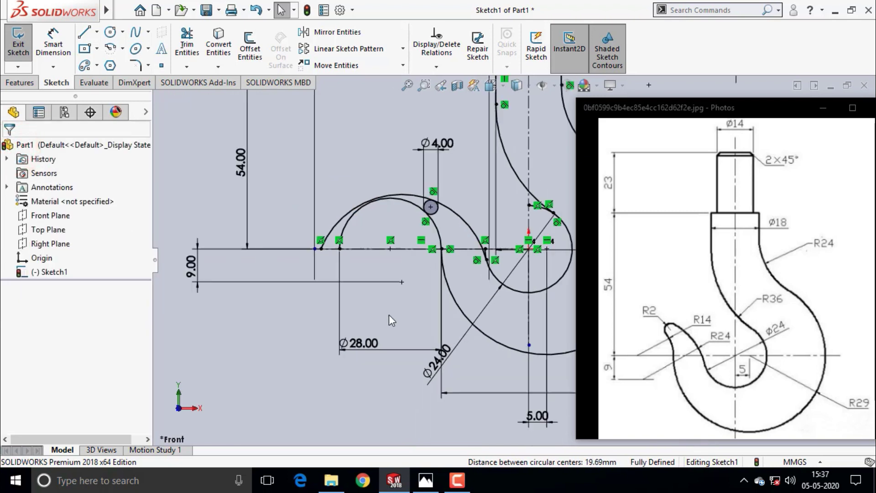
scroll(561, 290, "up", 2)
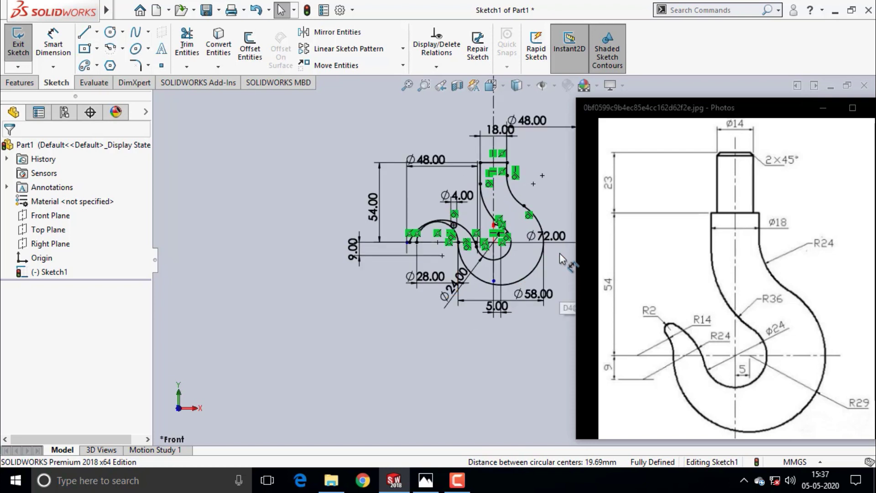
scroll(549, 185, "up", 2)
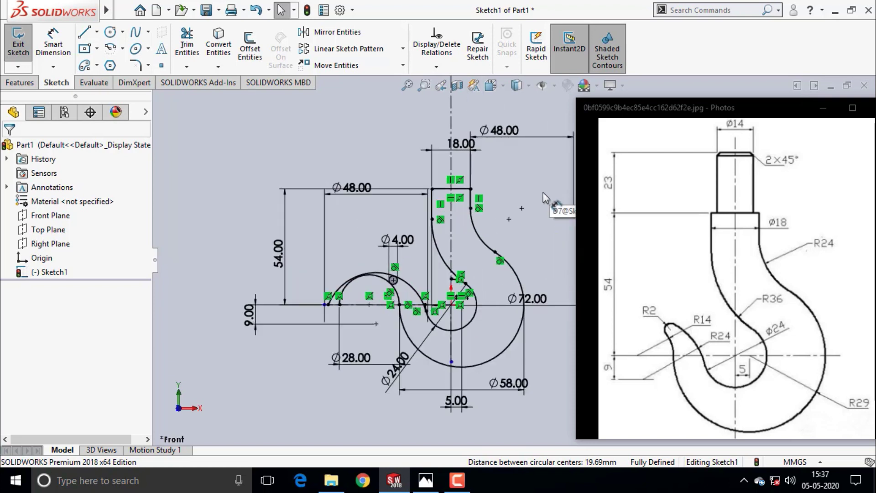
- Power-trim the left part of the Ø28 arc and the inner part of the Ø4 circle
left_click(198, 50)
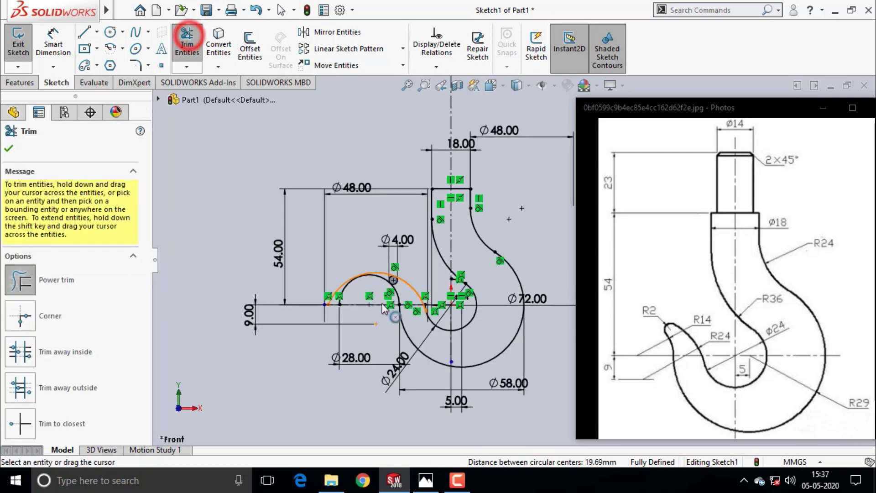
left_click_drag(368, 292, 368, 261)
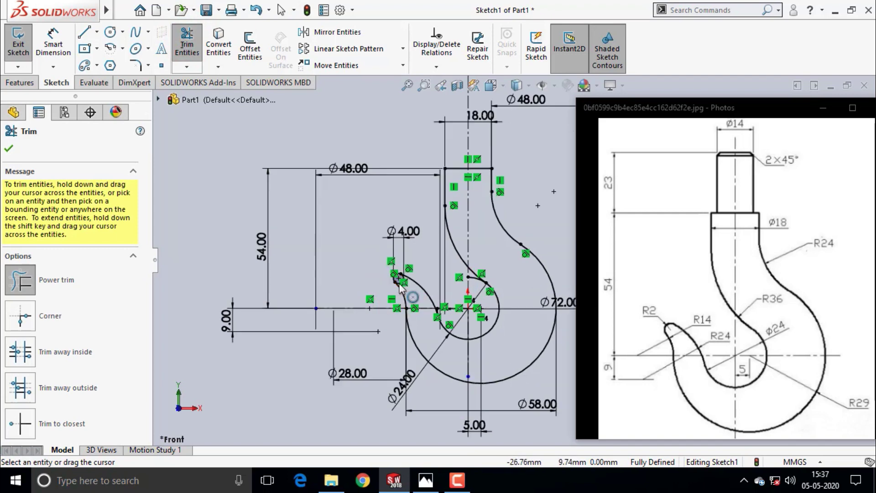
scroll(424, 288, "up", 4)
left_click_drag(458, 277, 444, 254)
scroll(382, 301, "down", 3)
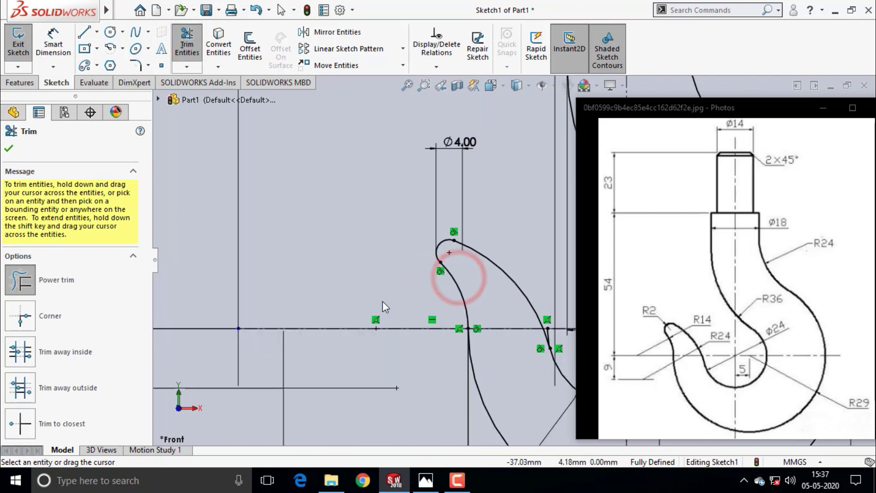
scroll(444, 333, "down", 2)
scroll(546, 294, "down", 2)
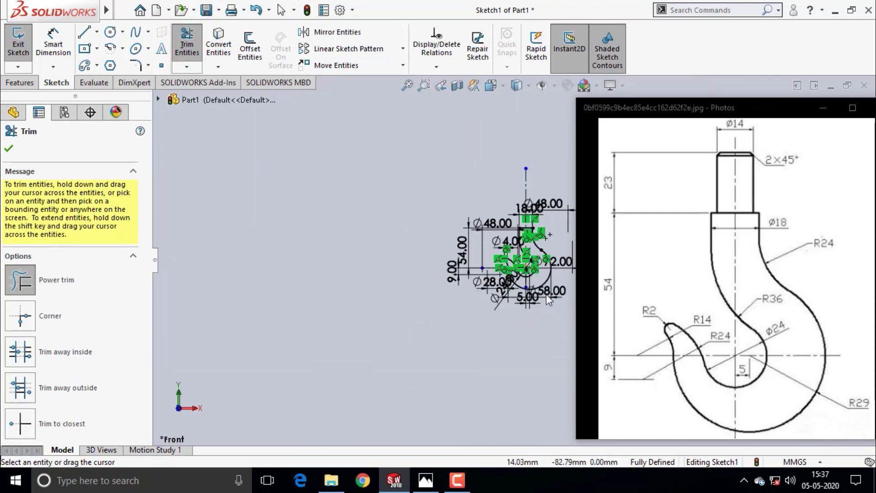
scroll(567, 236, "up", 1)
scroll(546, 253, "up", 1)
scroll(539, 254, "up", 1)
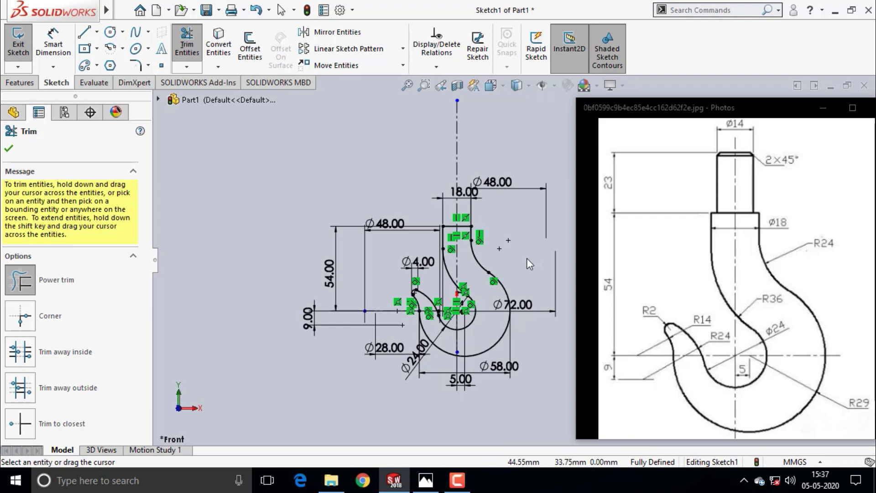
mouse_move(725, 287)
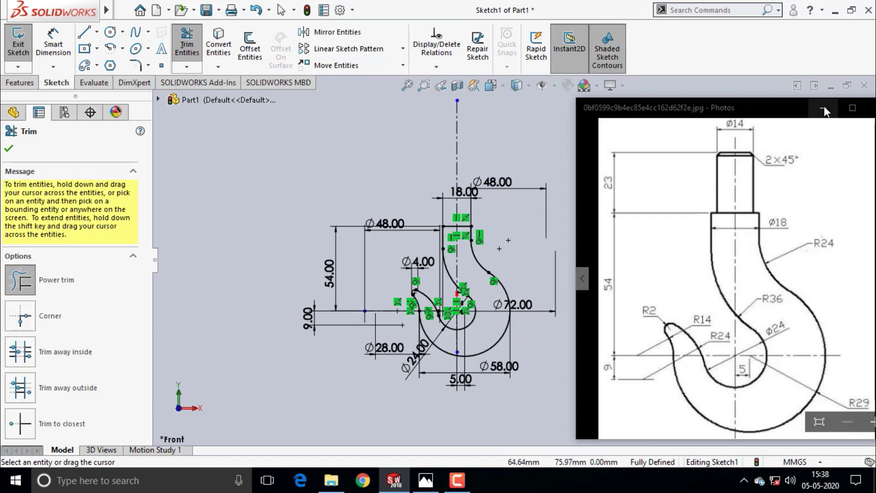
- Draw a horizontal centerline from the inner arc's right end to the Ø72 outer arc
left_click(8, 149)
scroll(549, 281, "down", 1)
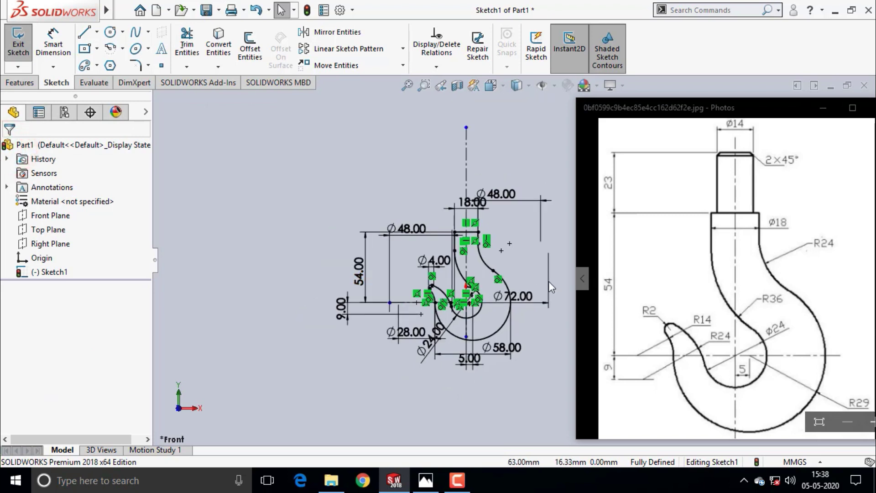
scroll(548, 281, "down", 2)
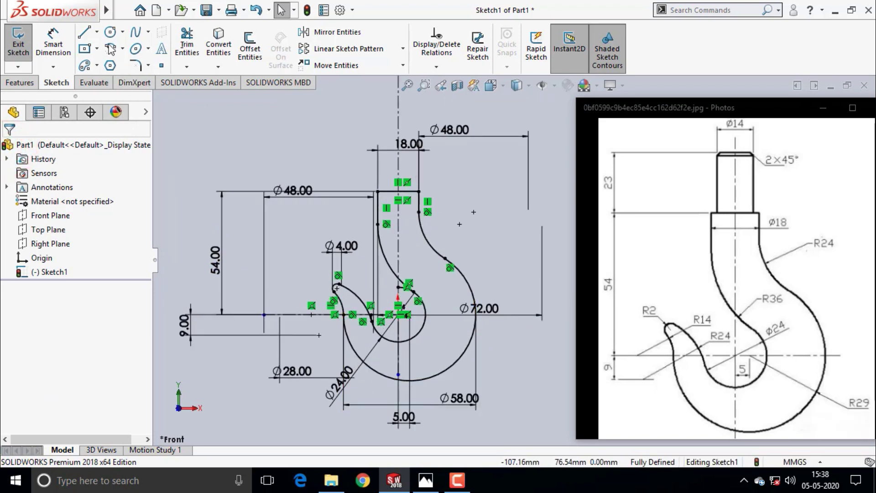
left_click(97, 32)
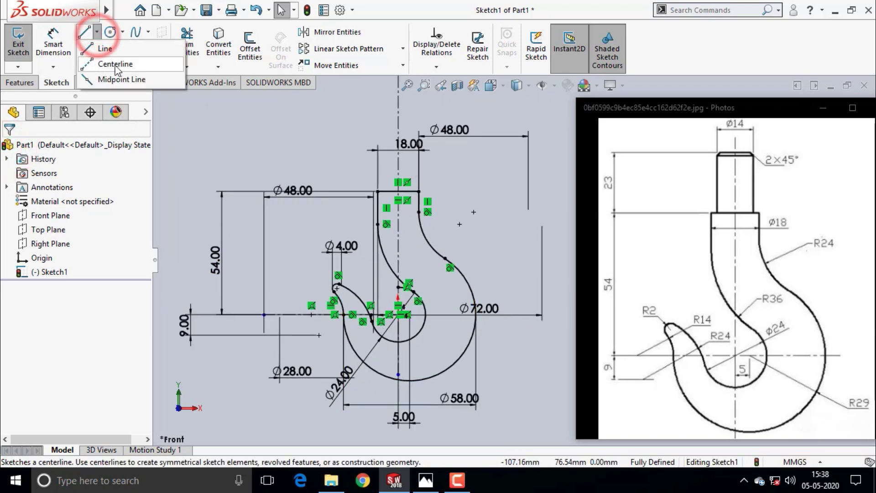
left_click(109, 64)
scroll(467, 316, "down", 2)
scroll(438, 306, "down", 2)
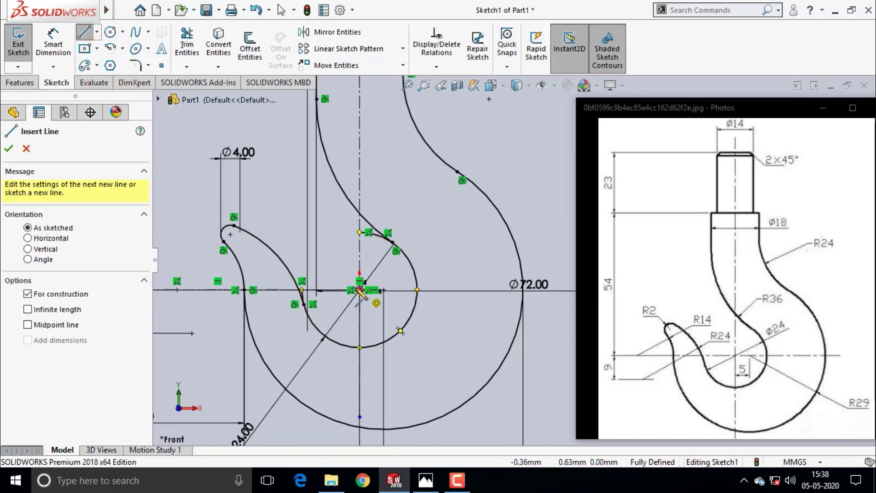
left_click(417, 291)
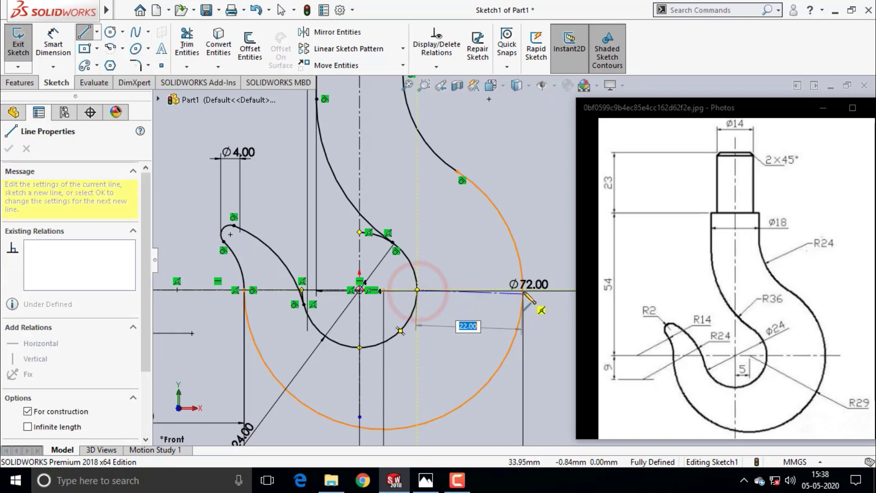
left_click(523, 291)
key("Escape")
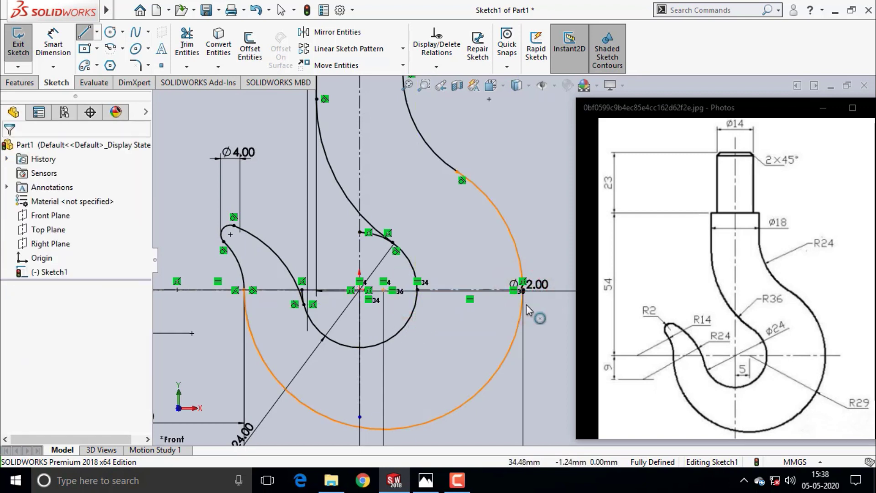
- Zoom in and out to inspect the hook outline and its rounded tip
scroll(434, 361, "up", 1)
scroll(434, 361, "down", 2)
scroll(493, 265, "down", 2)
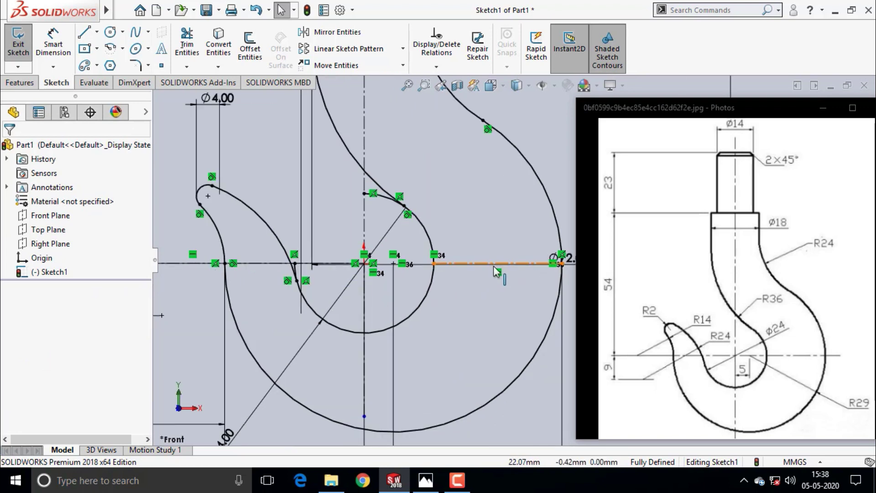
scroll(420, 255, "down", 3)
scroll(402, 267, "down", 2)
scroll(388, 279, "down", 2)
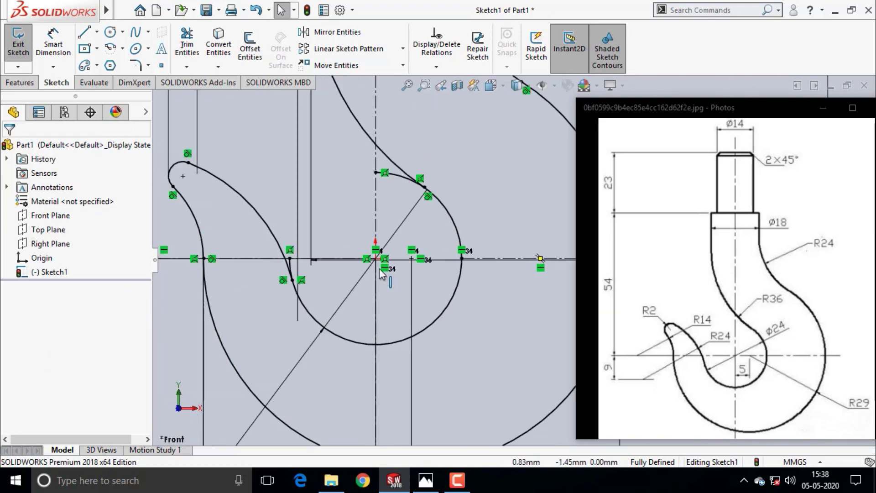
scroll(379, 268, "down", 2)
scroll(383, 266, "down", 2)
scroll(386, 264, "down", 2)
scroll(387, 264, "up", 2)
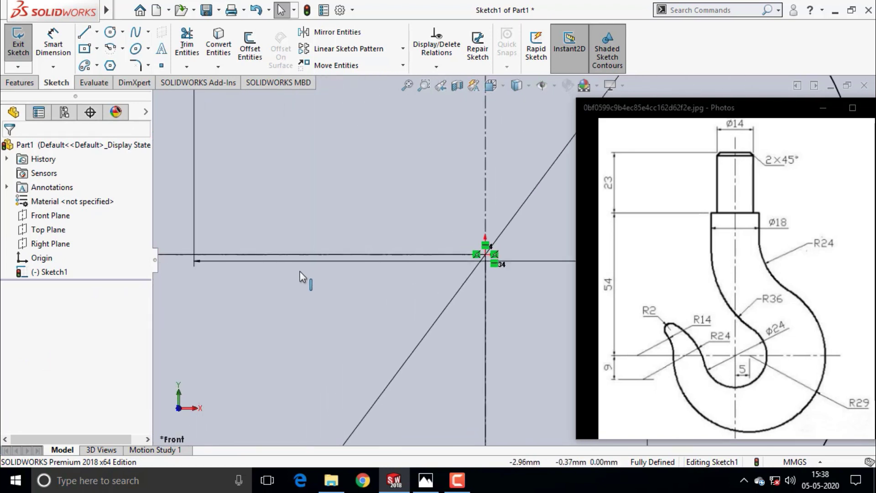
scroll(310, 278, "up", 2)
scroll(310, 278, "up", 2)
scroll(316, 278, "up", 2)
scroll(383, 297, "up", 2)
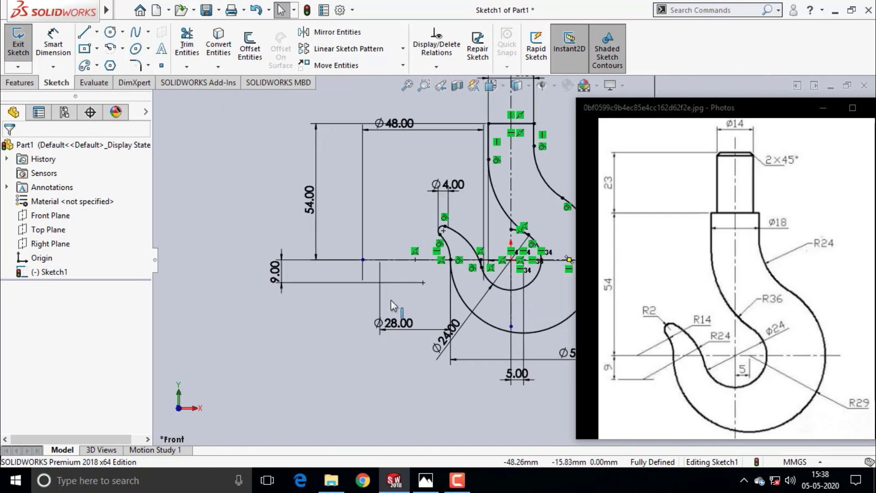
scroll(456, 319, "up", 2)
scroll(488, 327, "up", 2)
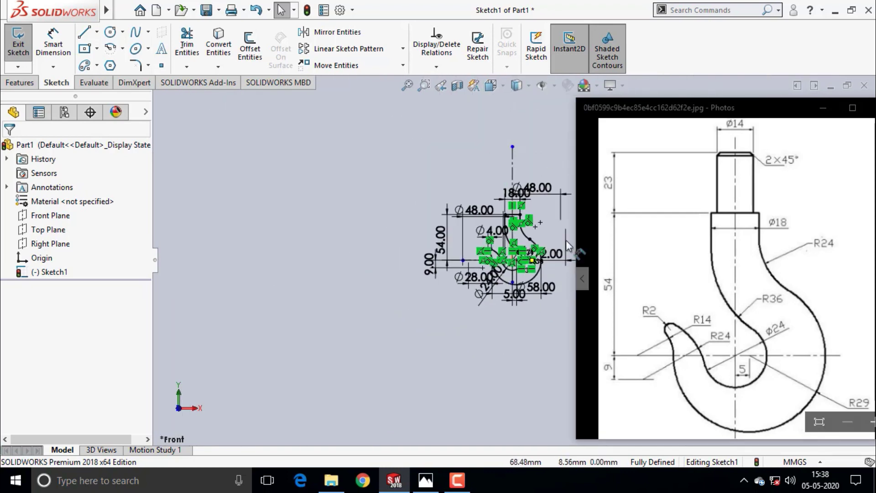
scroll(566, 240, "down", 2)
scroll(502, 286, "down", 2)
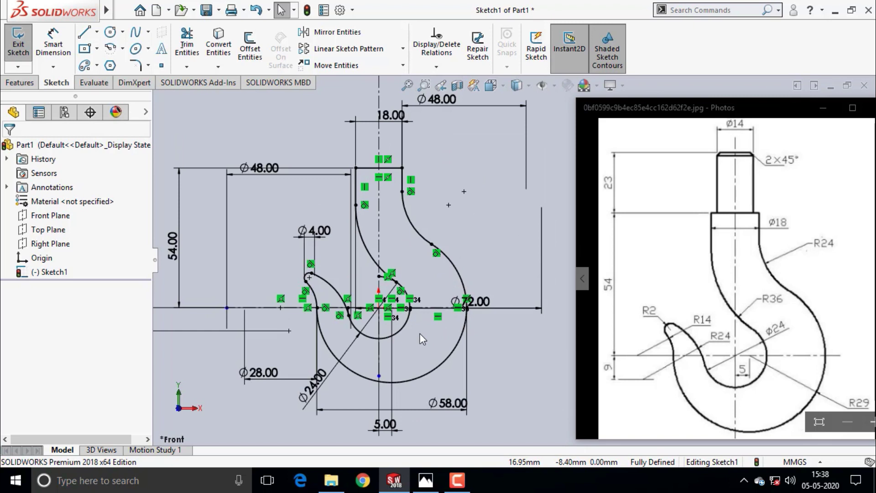
scroll(421, 334, "down", 1)
scroll(351, 301, "up", 1)
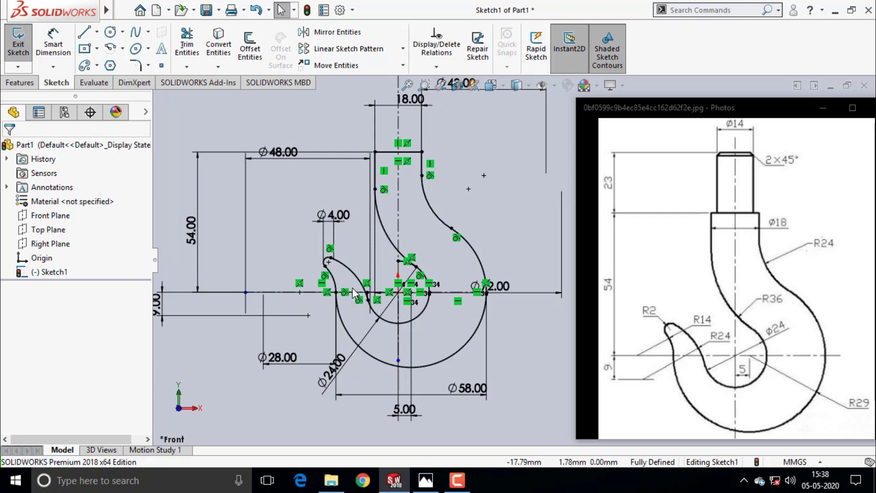
- Draw a vertical centerline from the inner arc's bottom down to the Ø58 arc's bottom
left_click(97, 32)
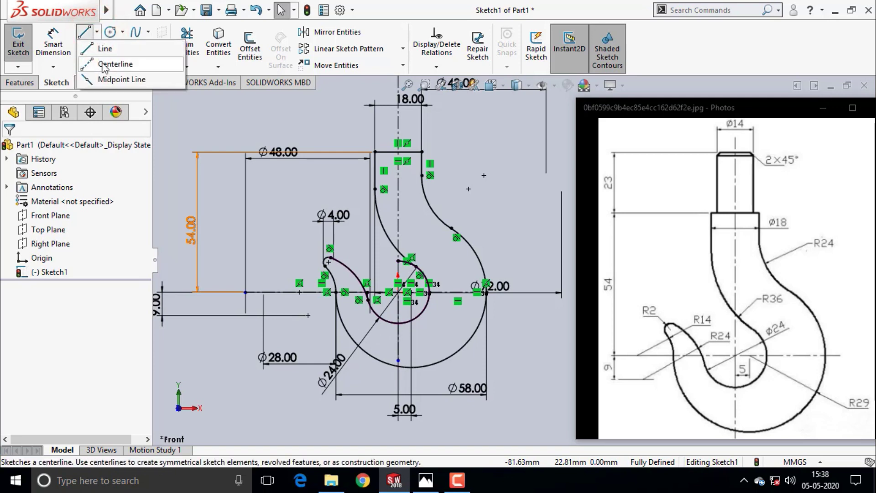
left_click(103, 63)
scroll(370, 360, "down", 3)
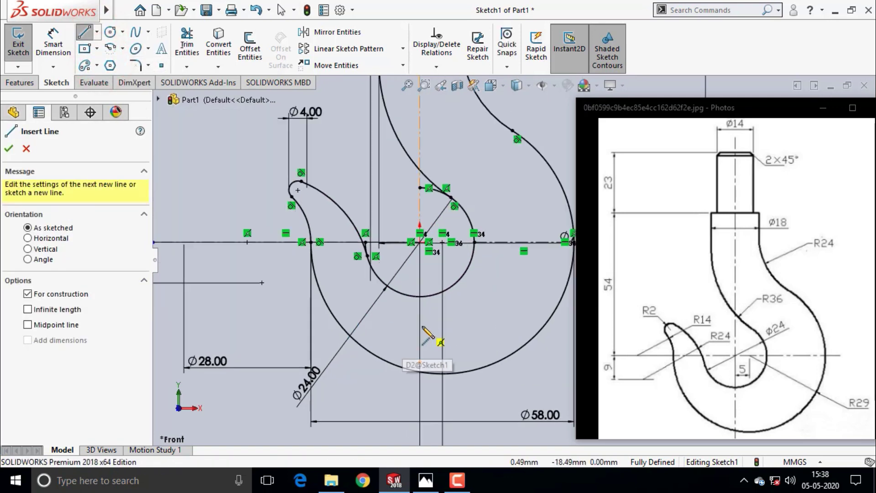
left_click(418, 297)
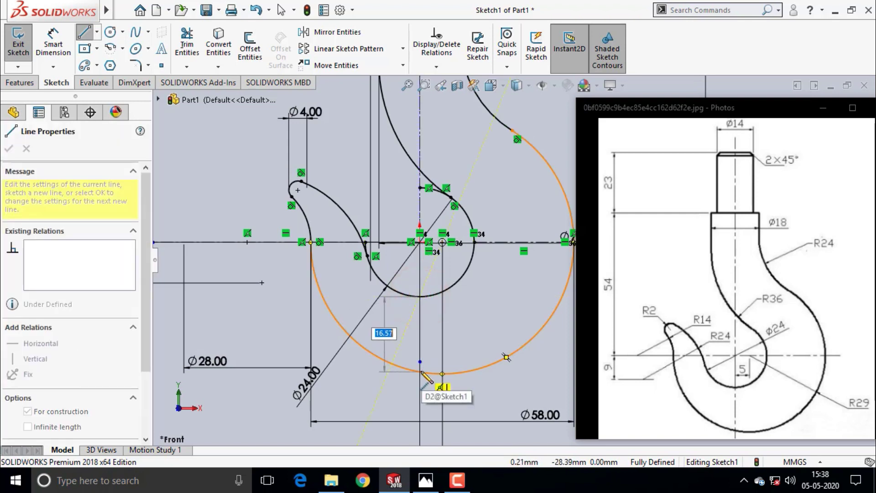
left_click(420, 371)
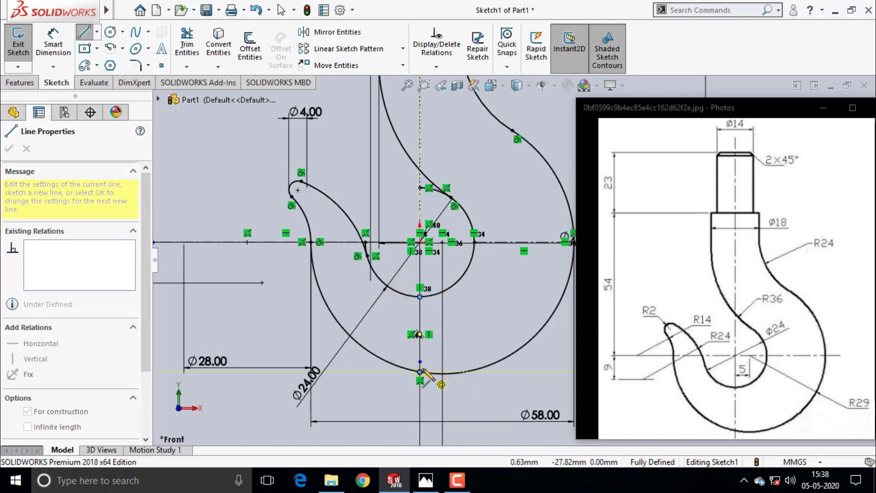
right_click(434, 358)
key("Escape")
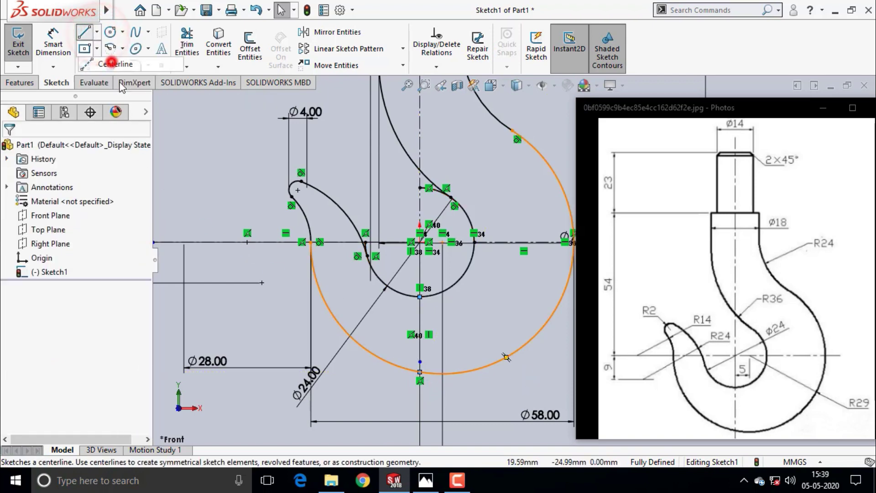
- Draw a horizontal centerline from the tip's curve across to the outer arc
left_click(121, 63)
scroll(361, 250, "down", 3)
scroll(382, 254, "down", 2)
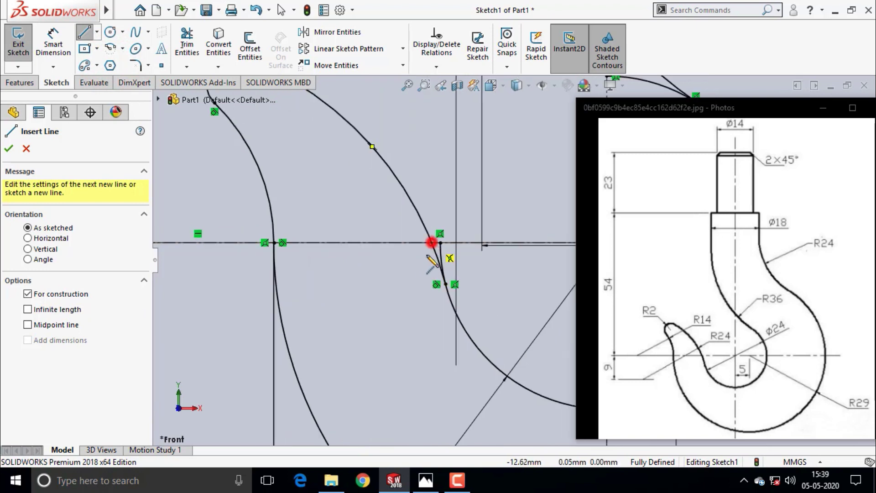
left_click(431, 243)
left_click(274, 242)
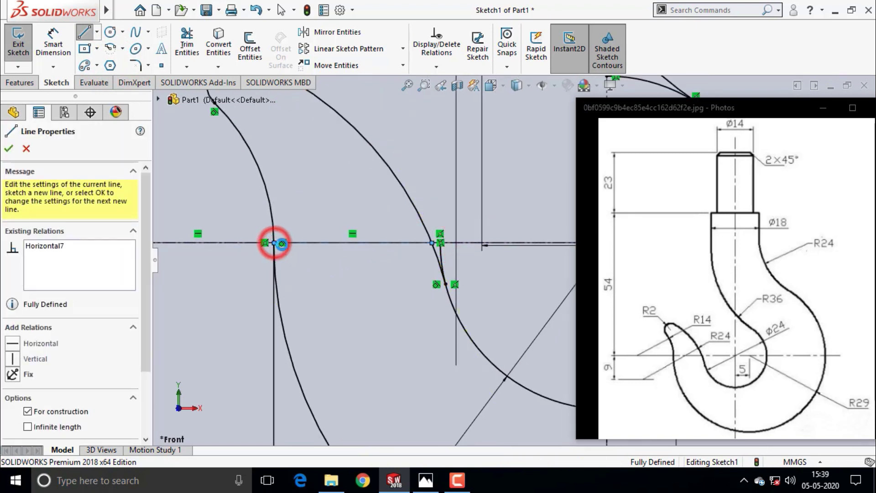
key("Escape")
- Trim the arc piece near the horizontal axis beside the hook tip
left_click(187, 41)
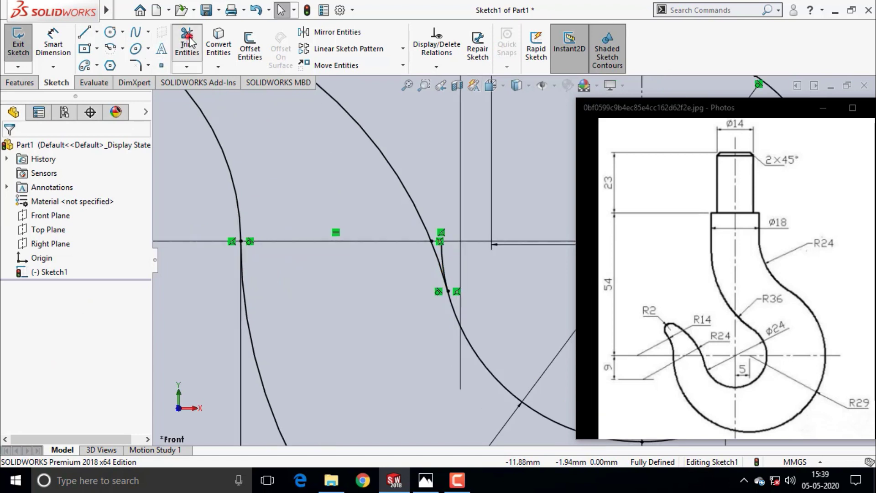
left_click(441, 253)
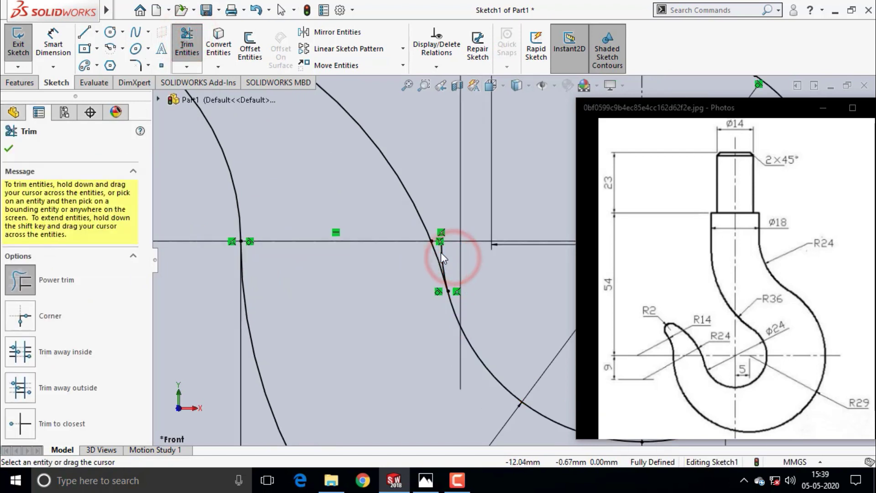
key("z")
key("z")
key("z")
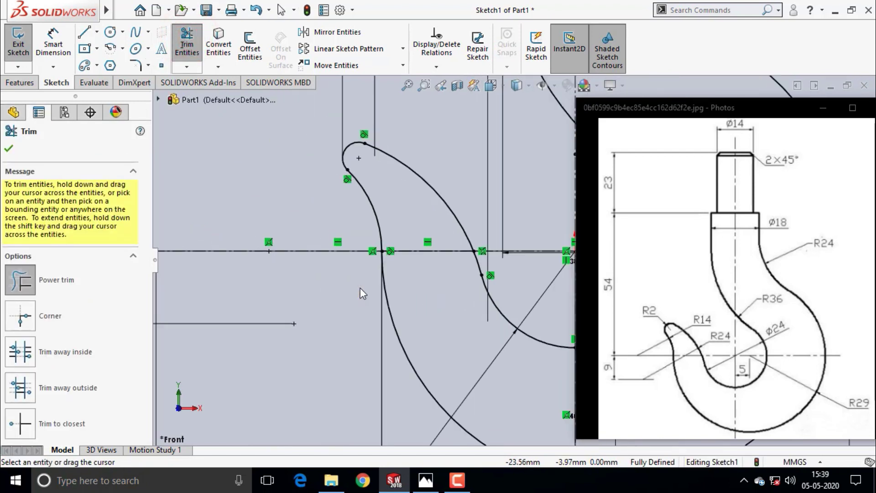
scroll(360, 287, "up", 3)
scroll(435, 311, "up", 2)
scroll(496, 333, "up", 2)
scroll(518, 335, "up", 2)
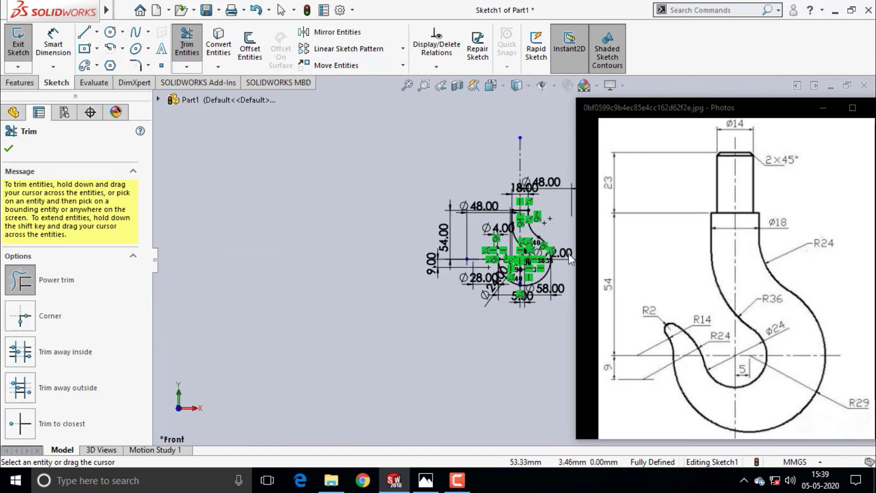
scroll(566, 260, "down", 2)
scroll(548, 283, "down", 2)
scroll(536, 316, "down", 2)
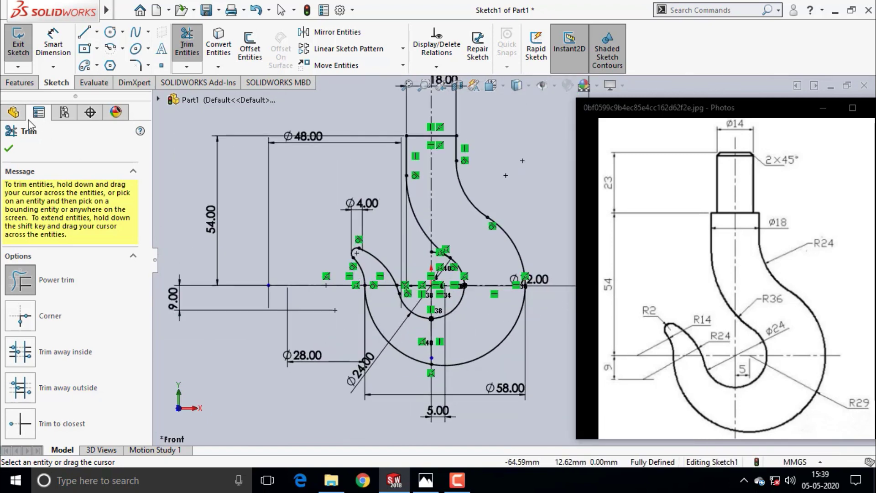
left_click(9, 148)
scroll(413, 278, "down", 2)
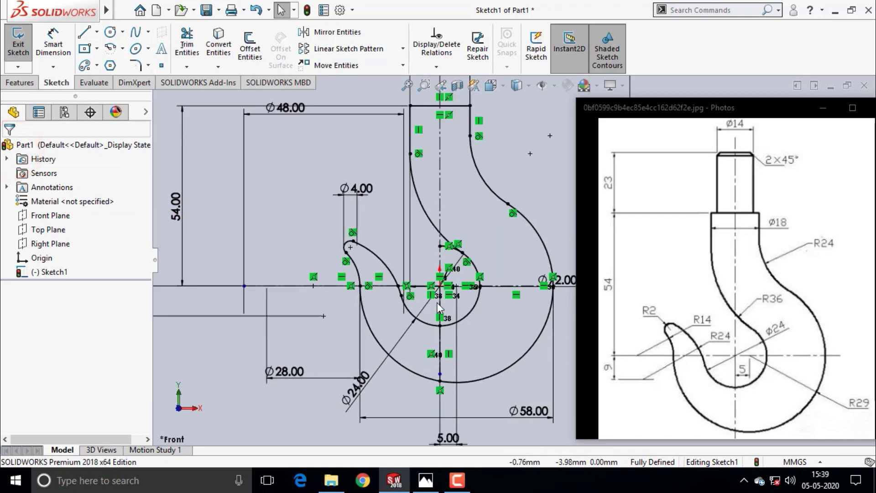
scroll(456, 306, "down", 2)
scroll(488, 308, "down", 2)
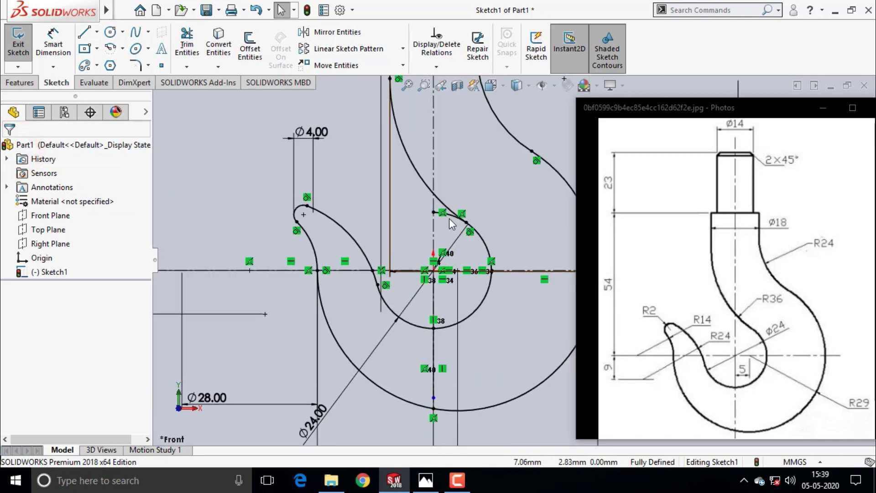
scroll(449, 218, "down", 2)
scroll(449, 218, "down", 2)
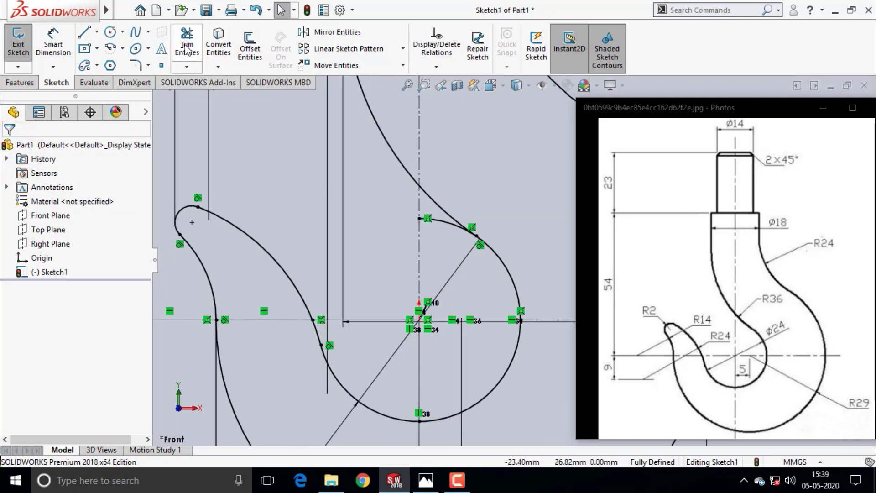
- Trim the extra arc above the inner circle, closing the outline into a shaded region
left_click(187, 46)
left_click(438, 218)
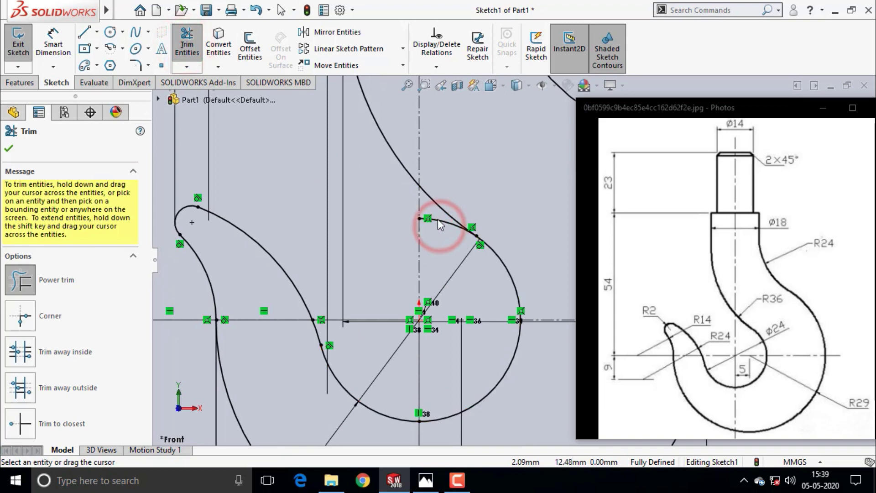
scroll(417, 238, "up", 3)
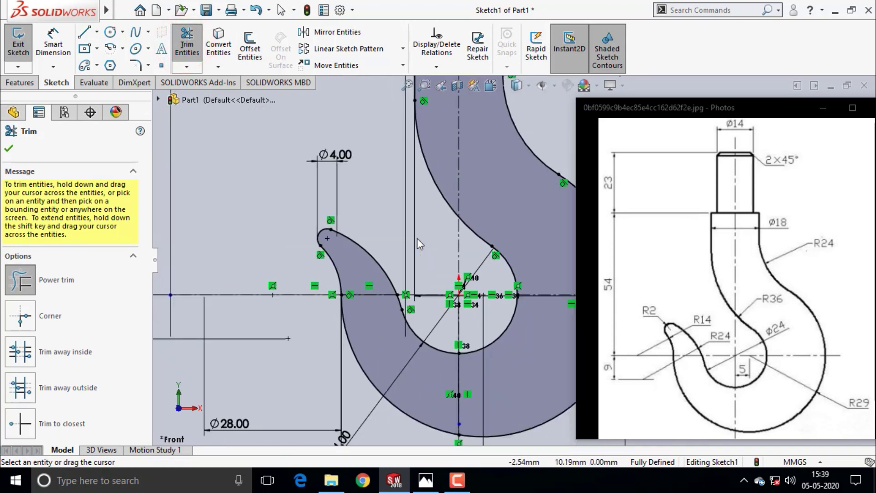
scroll(417, 238, "up", 2)
scroll(417, 238, "up", 2)
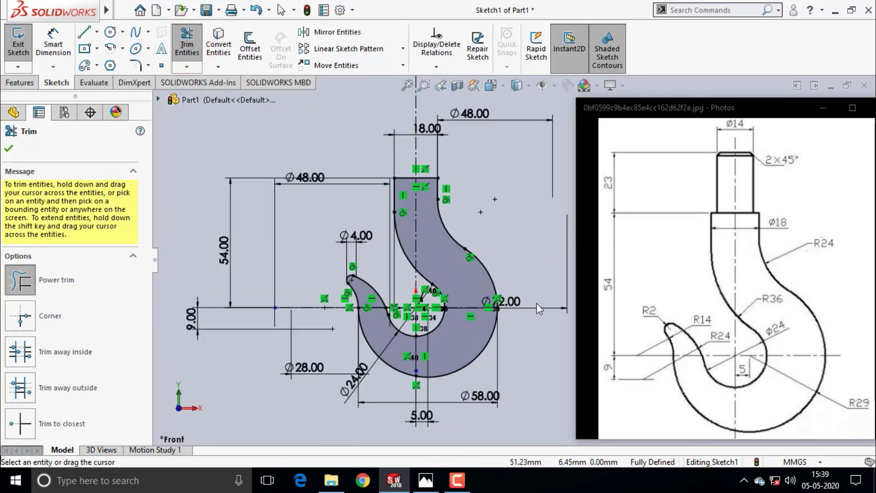
scroll(533, 310, "down", 2)
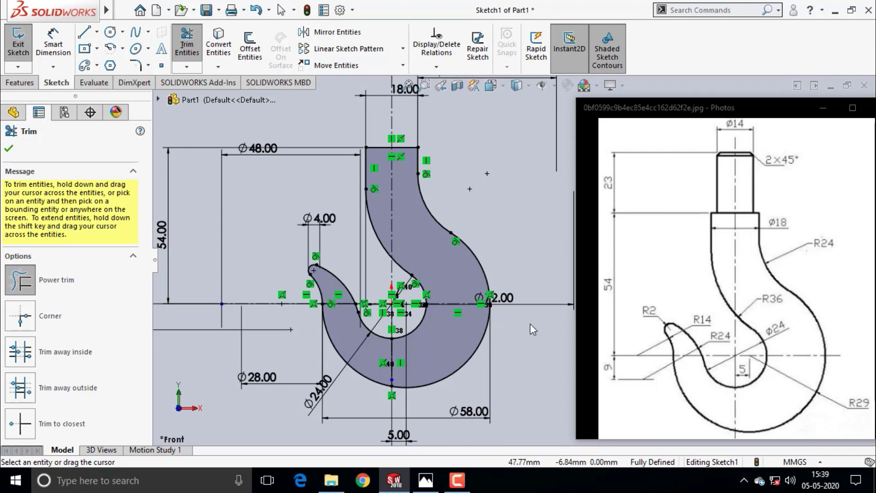
- Draw a construction centerline across the rounded tip of the hook profile
left_click(8, 149)
left_click(97, 32)
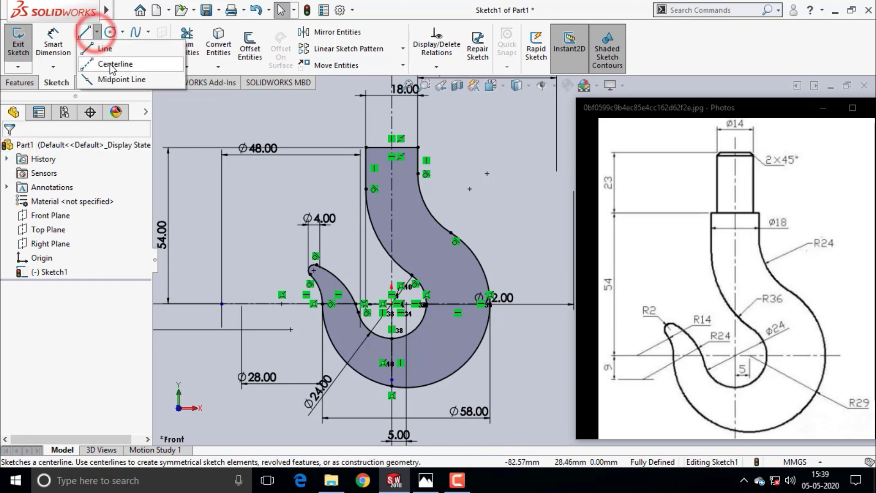
left_click(112, 69)
scroll(287, 280, "down", 3)
scroll(288, 280, "down", 2)
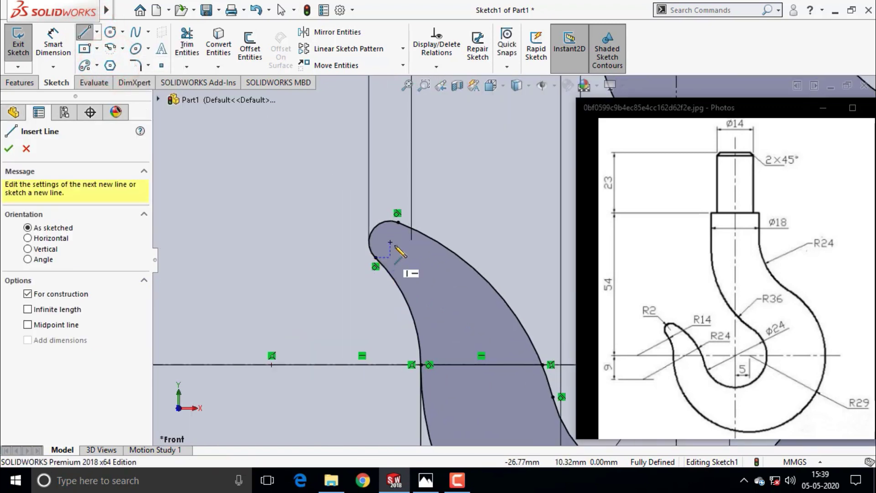
left_click(399, 223)
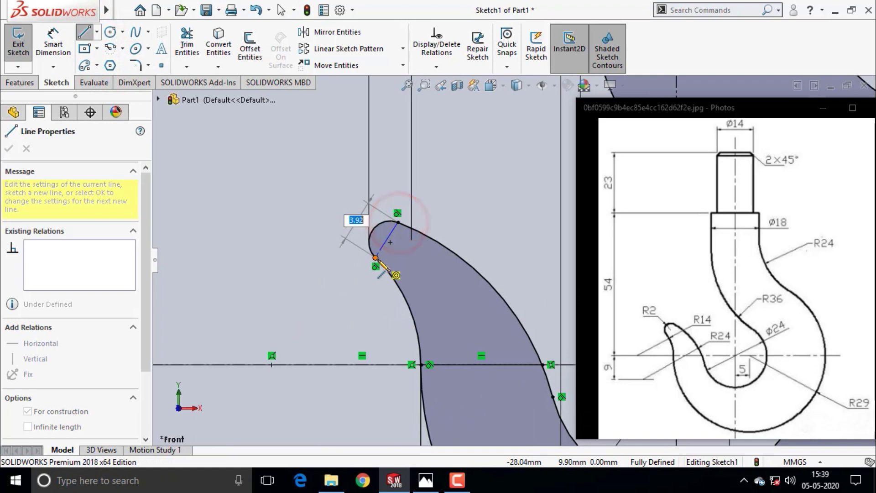
left_click(375, 258)
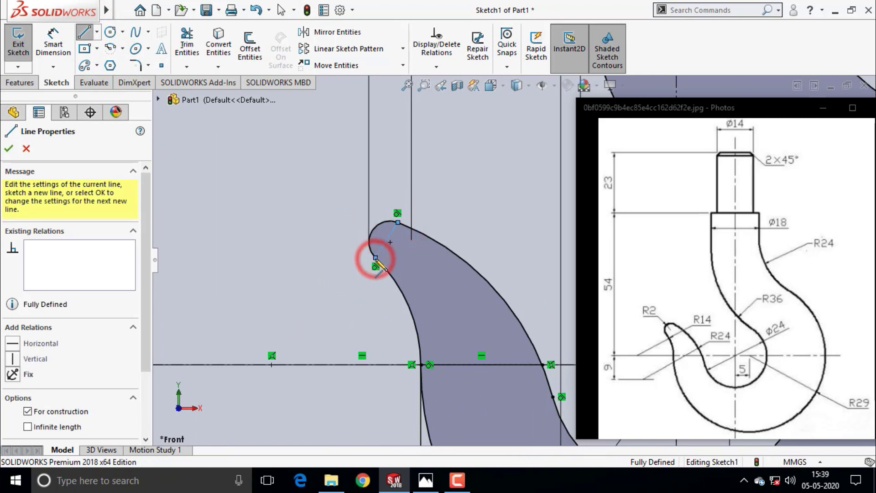
key("Escape")
key("Escape")
- Zoom out over the hook sketch and minimize the reference drawing window
scroll(362, 305, "up", 2)
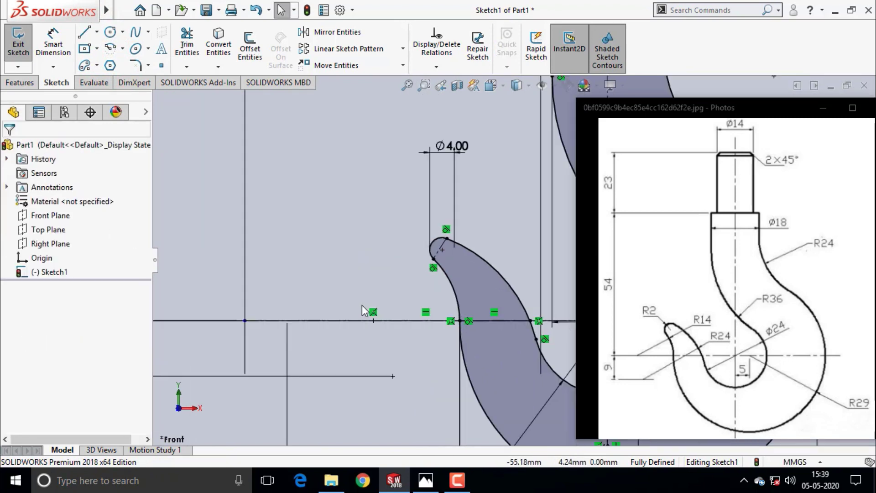
scroll(362, 305, "up", 3)
scroll(439, 325, "up", 2)
scroll(548, 292, "up", 2)
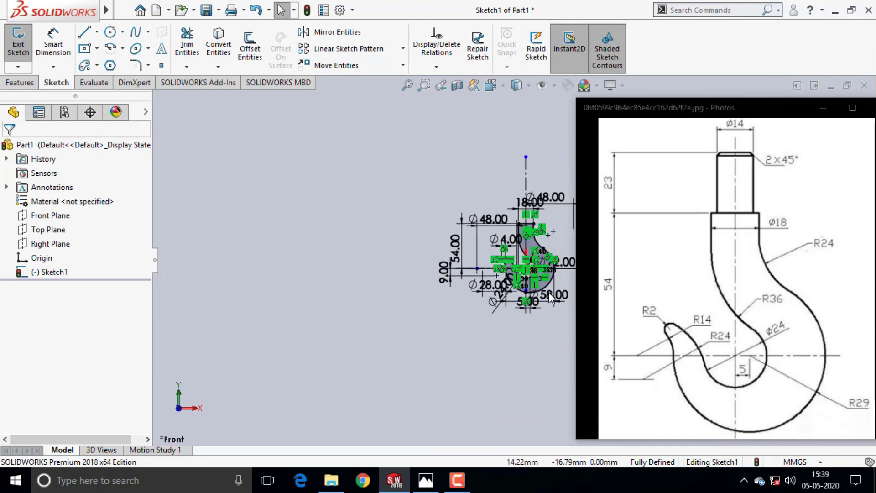
scroll(560, 284, "down", 1)
scroll(553, 235, "up", 1)
scroll(557, 223, "down", 1)
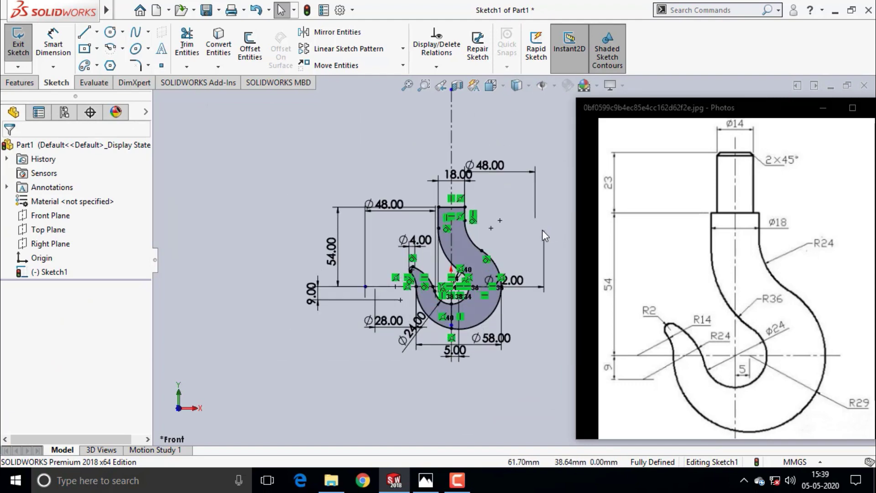
scroll(542, 229, "down", 1)
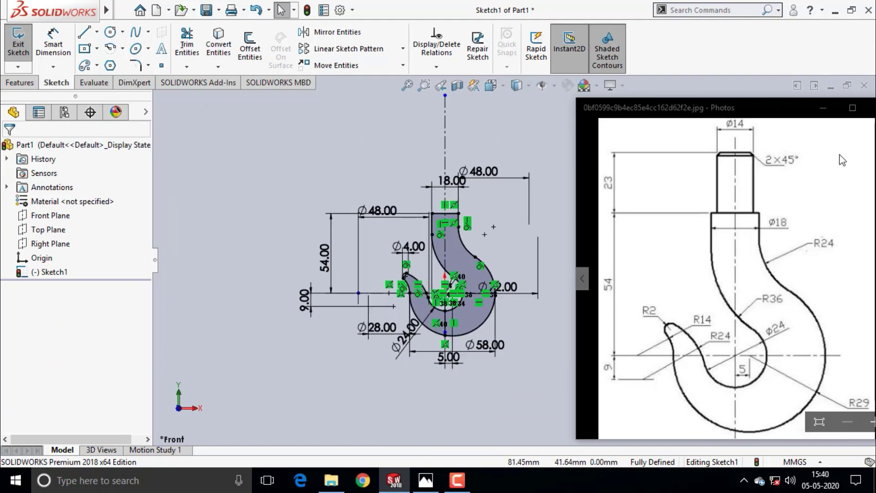
key("super+Down")
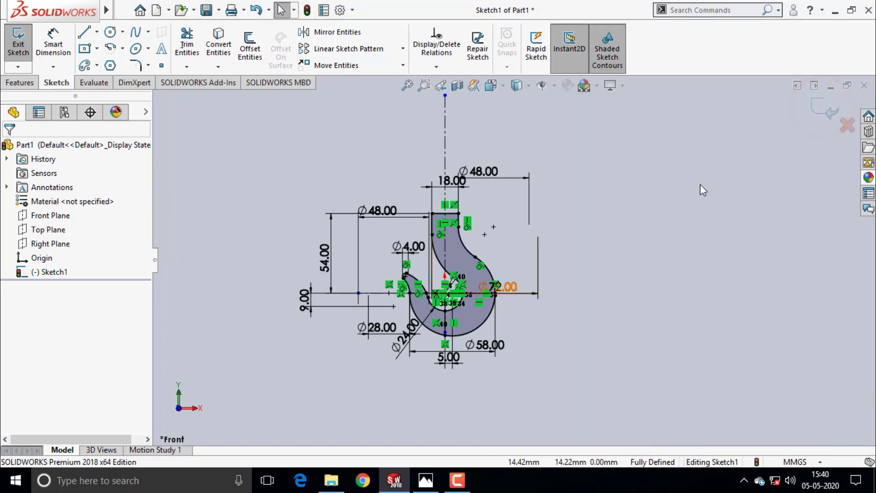
scroll(509, 259, "down", 1)
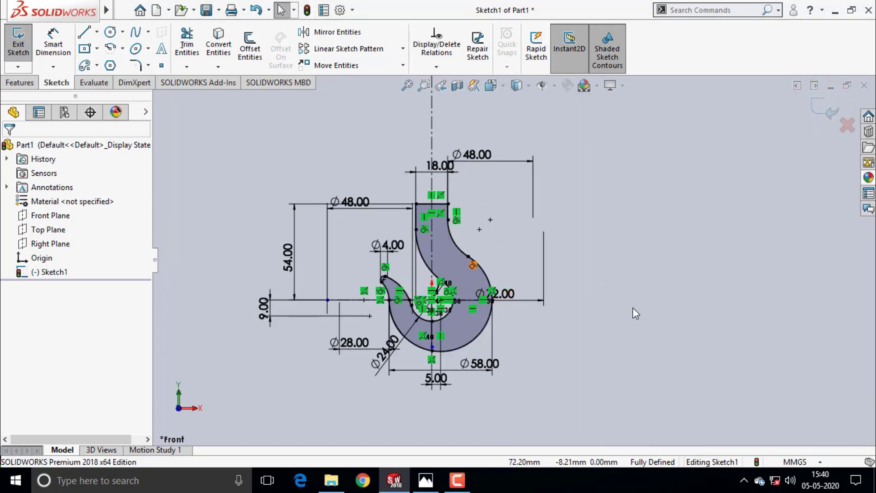
- Exit the hook profile sketch and clear the selection
left_click(818, 111)
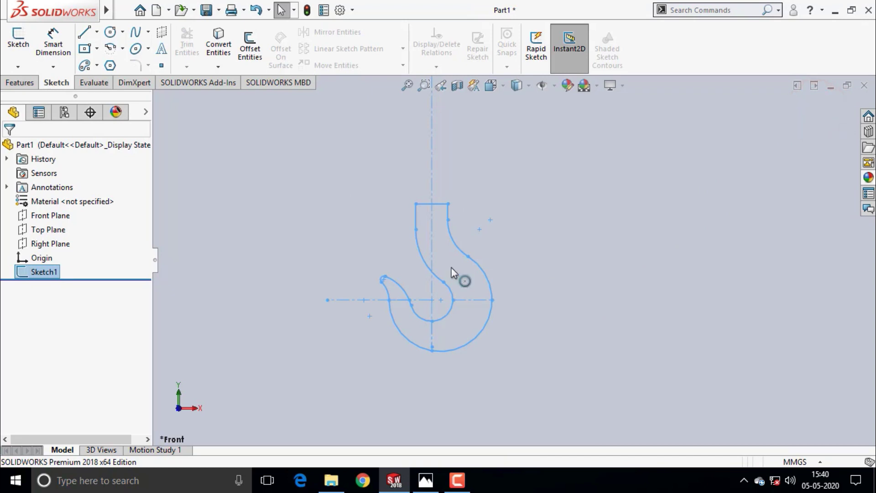
scroll(440, 234, "down", 2)
scroll(441, 236, "down", 1)
scroll(561, 268, "up", 3)
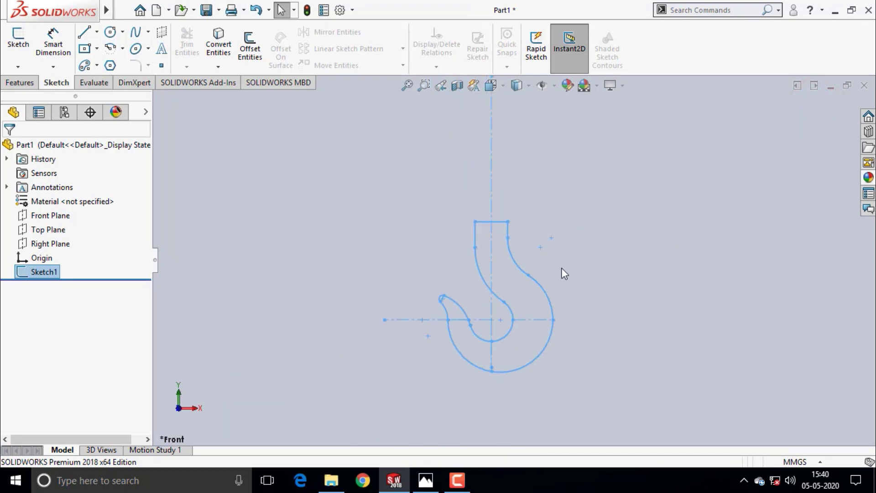
left_click(629, 282)
scroll(467, 283, "up", 1)
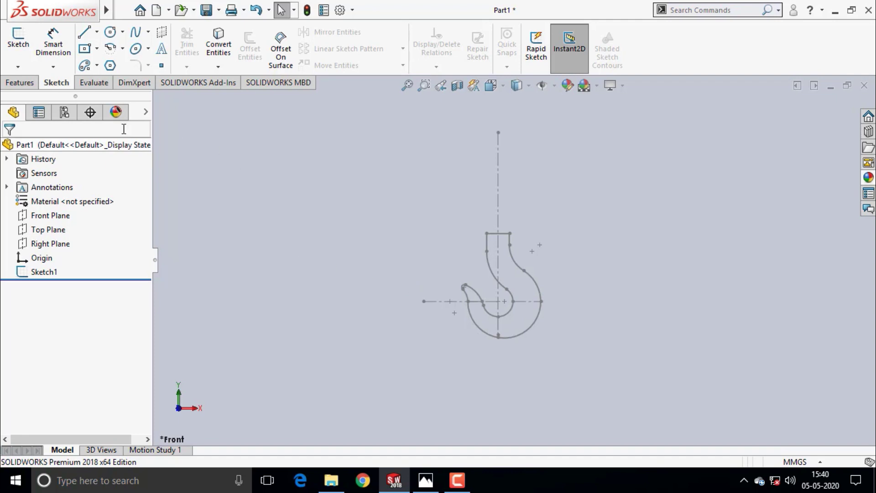
- Create Plane1 through the hook's top line, parallel to Top Plane
left_click(8, 84)
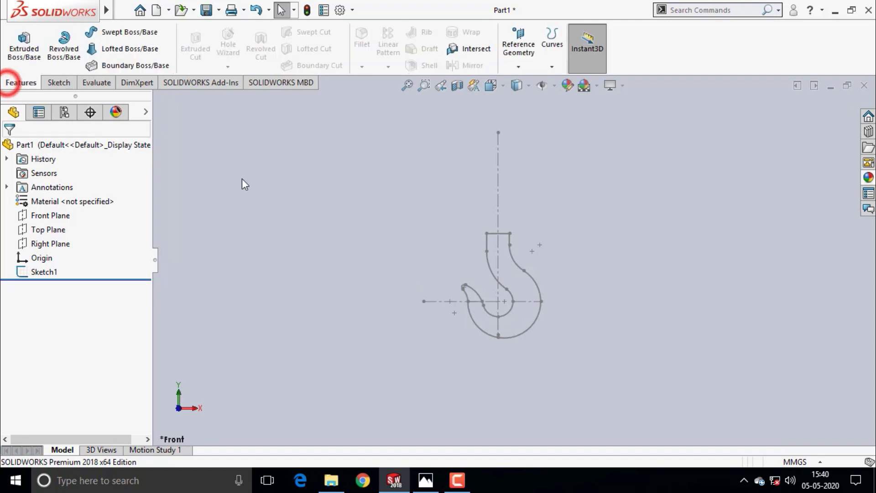
left_click(518, 66)
left_click(525, 83)
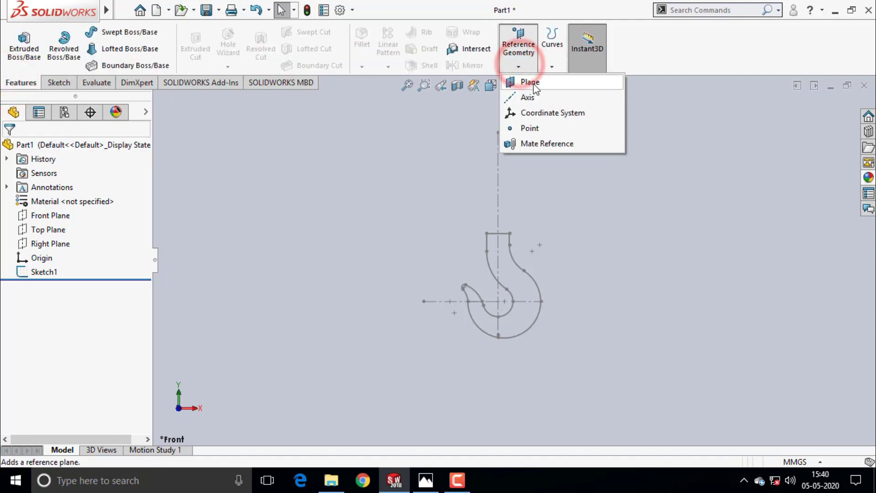
left_click(505, 234)
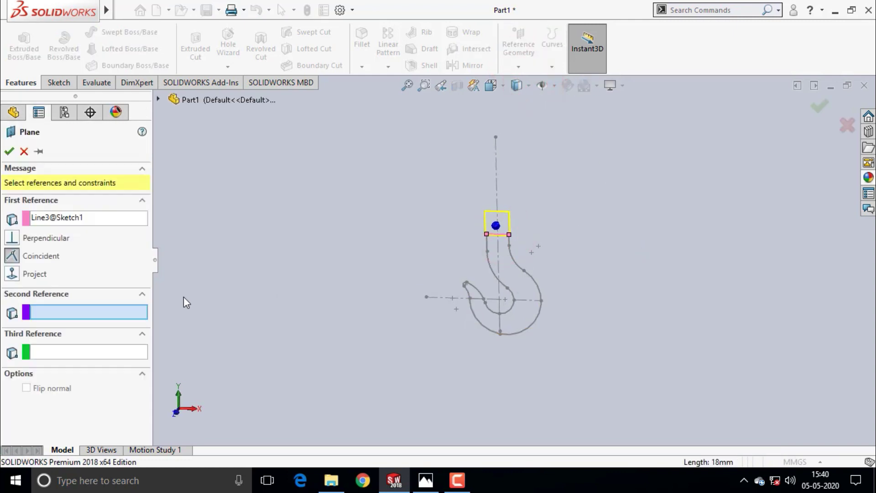
left_click(158, 99)
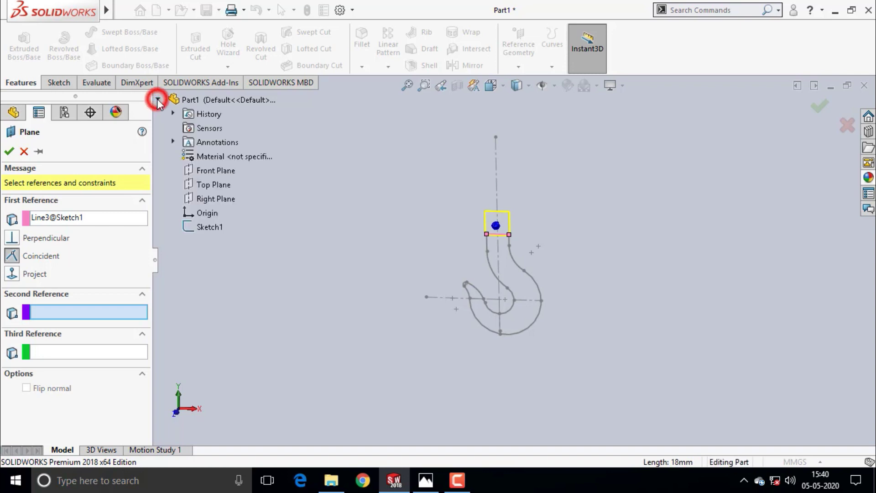
left_click(210, 184)
middle_click_drag(371, 229, 354, 258)
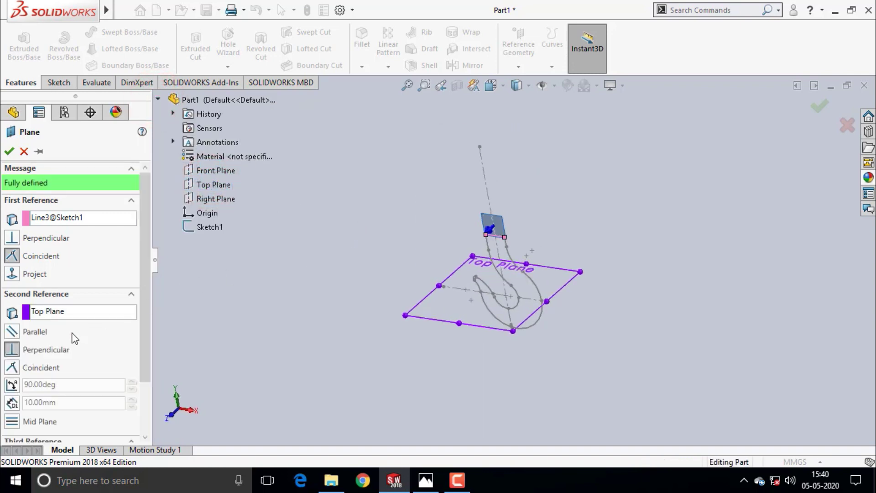
left_click(14, 332)
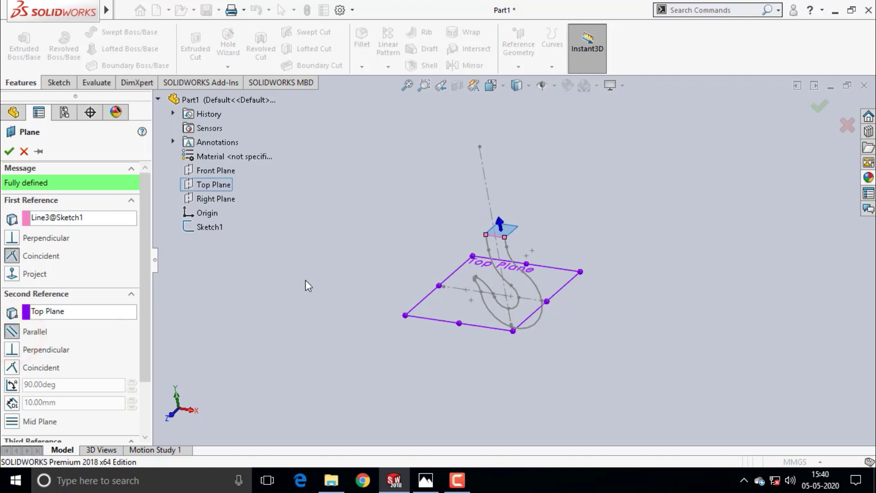
left_click(10, 152)
middle_click_drag(577, 264, 603, 306)
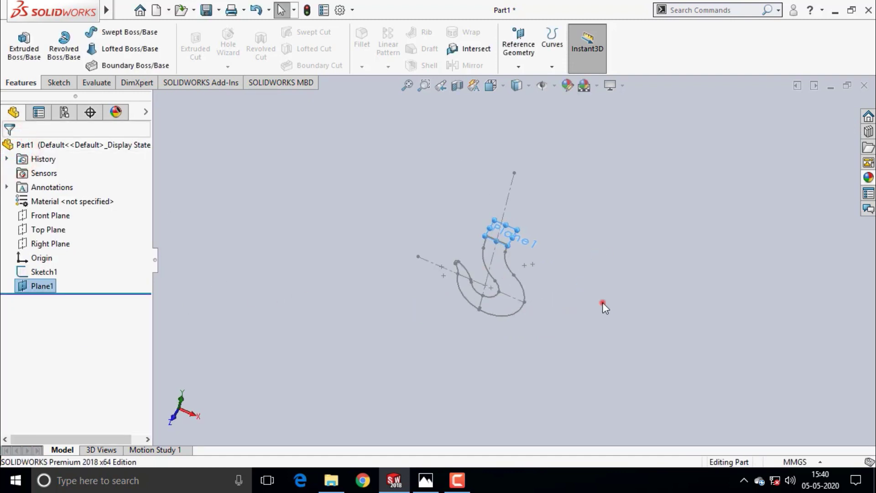
left_click(603, 306)
- Start a new sketch on Plane1, briefly checking the hook reference drawing
scroll(502, 251, "down", 5)
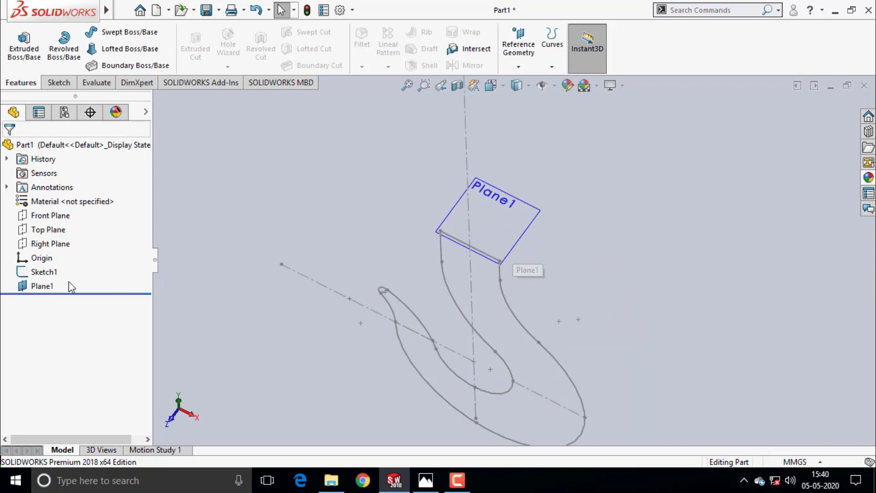
left_click(44, 286)
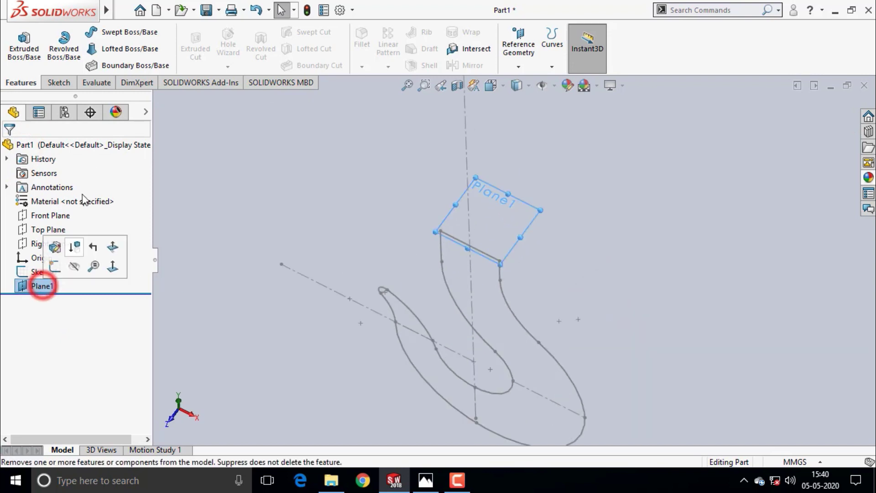
left_click(54, 82)
left_click(18, 39)
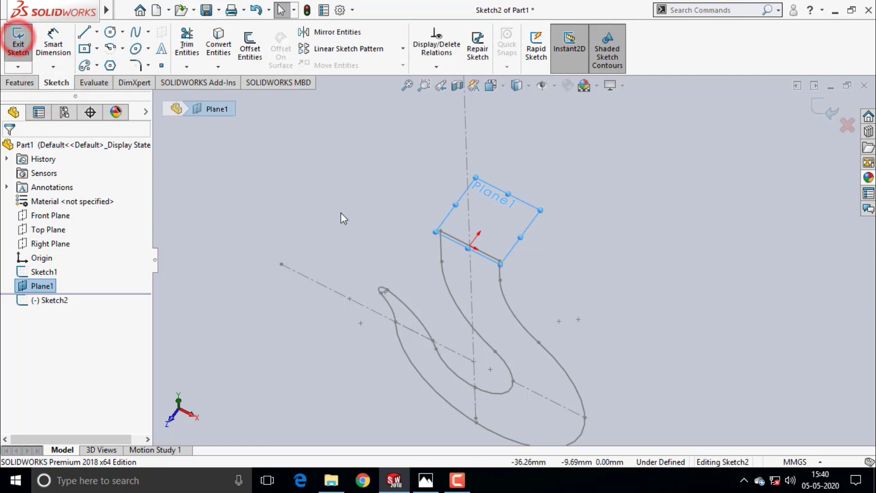
scroll(485, 256, "down", 2)
scroll(512, 259, "up", 1)
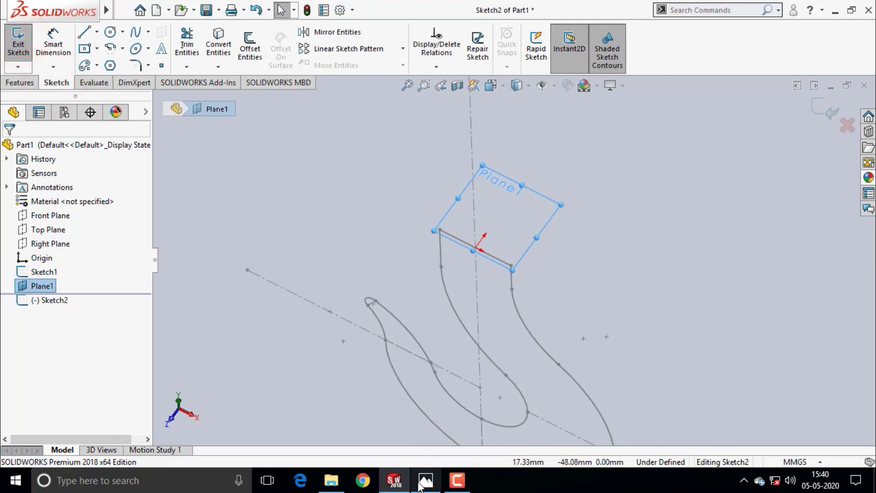
left_click(426, 480)
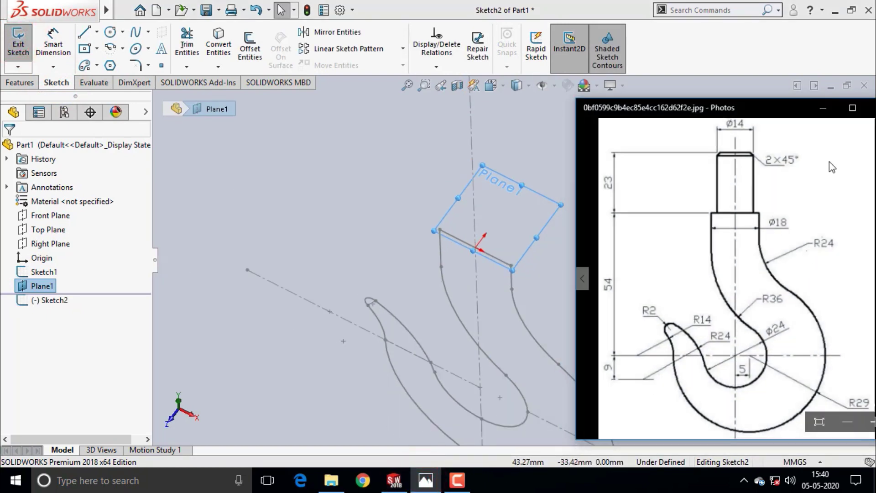
left_click(823, 107)
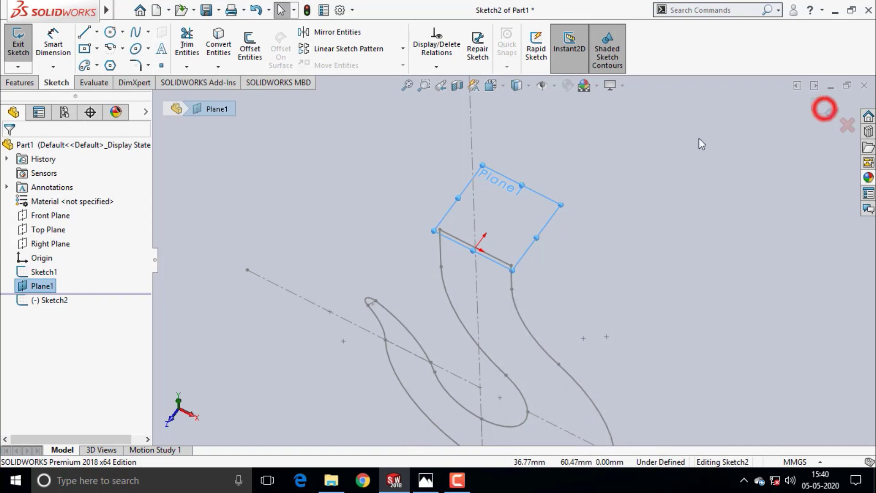
- Draw an 18 mm circle centred on the hook's top line and close Sketch2
left_click(109, 35)
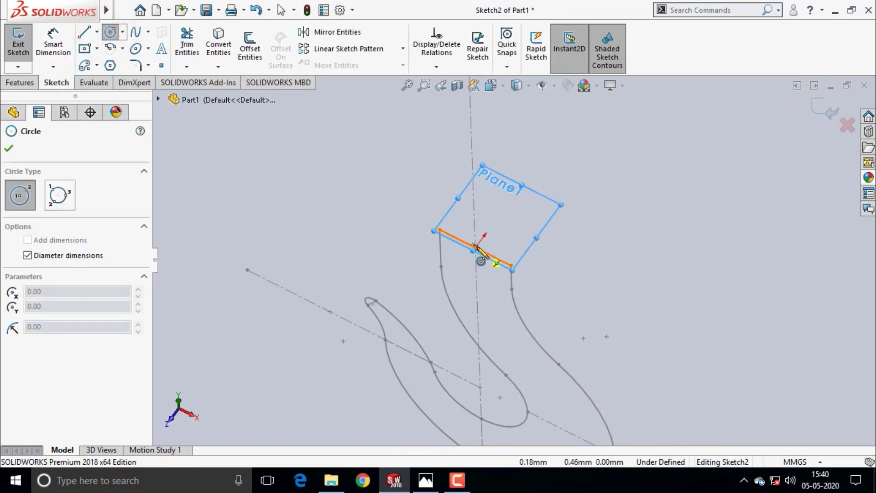
left_click(474, 247)
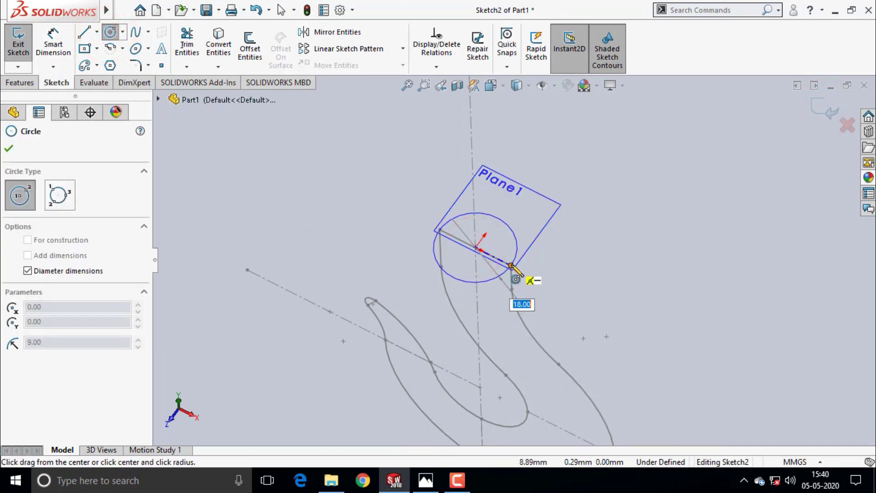
left_click(511, 267)
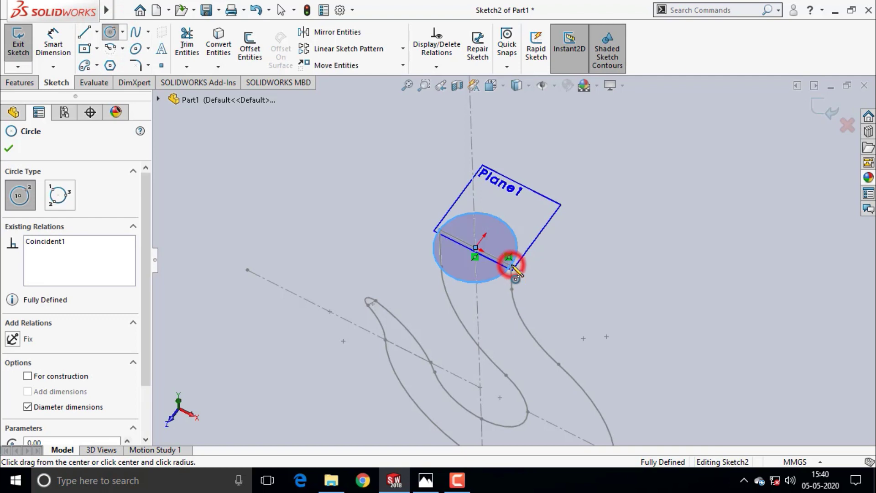
left_click(819, 108)
middle_click_drag(587, 250, 593, 302)
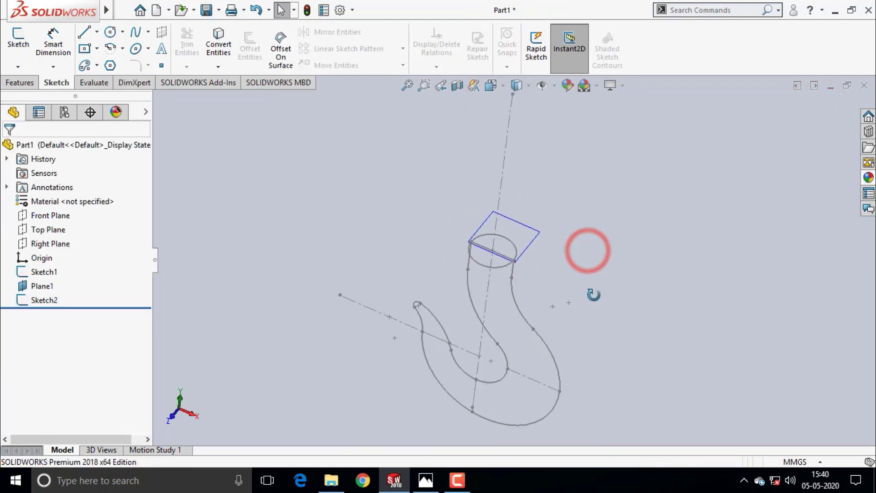
- Create Plane2 through the hook's lower-right line (Line6@Sketch1), parallel to Plane1
scroll(576, 319, "up", 3)
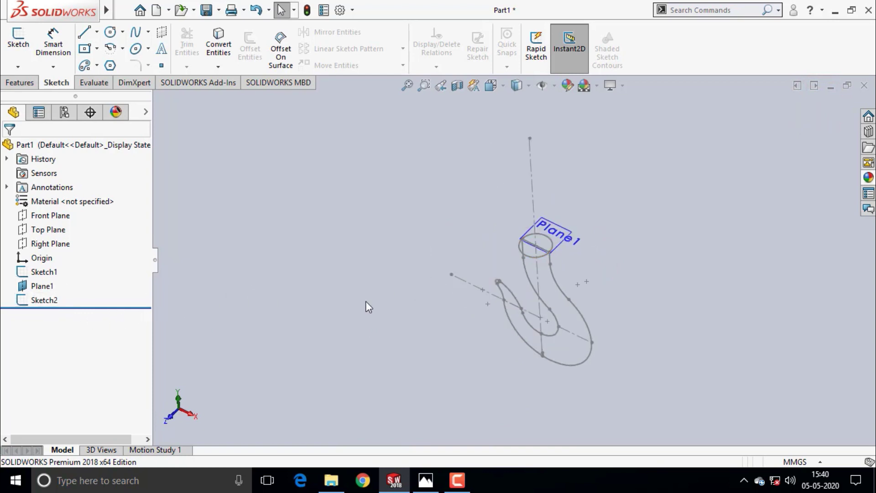
middle_click_drag(365, 305, 374, 266)
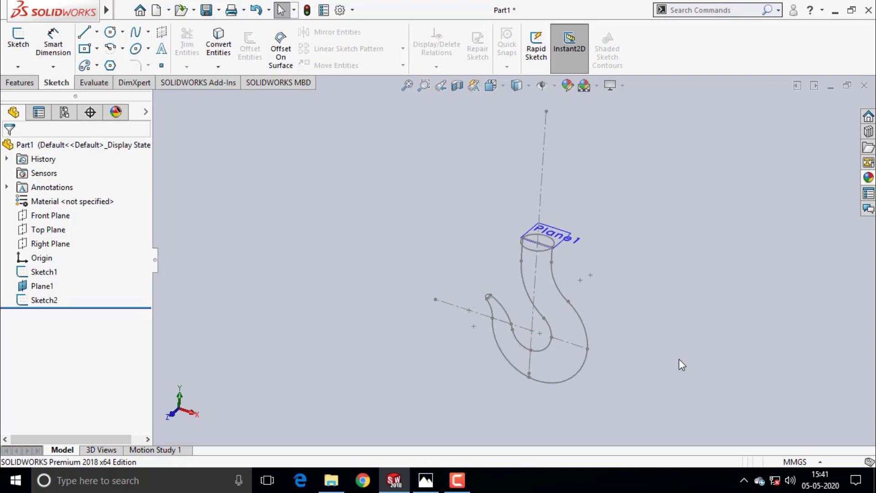
scroll(680, 362, "down", 2)
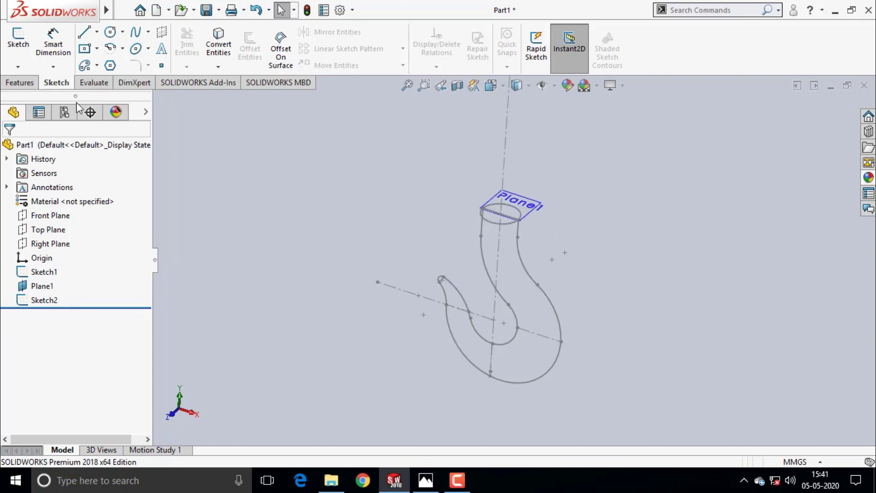
left_click(20, 82)
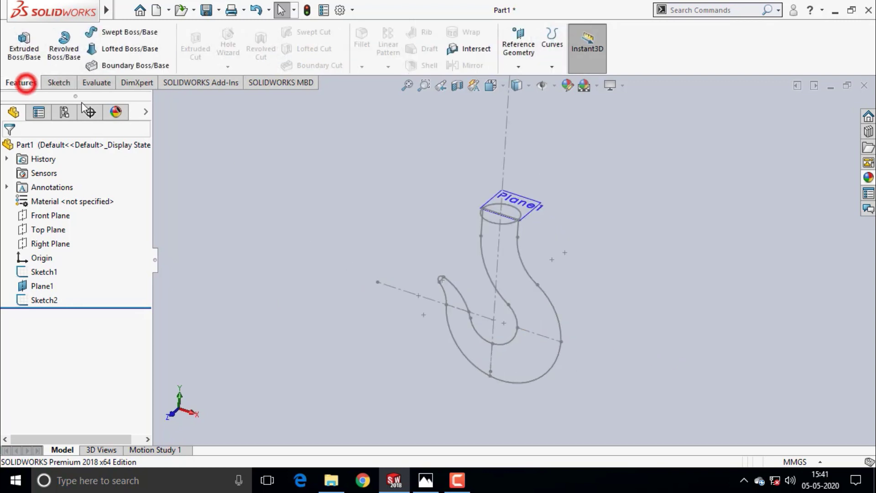
left_click(519, 41)
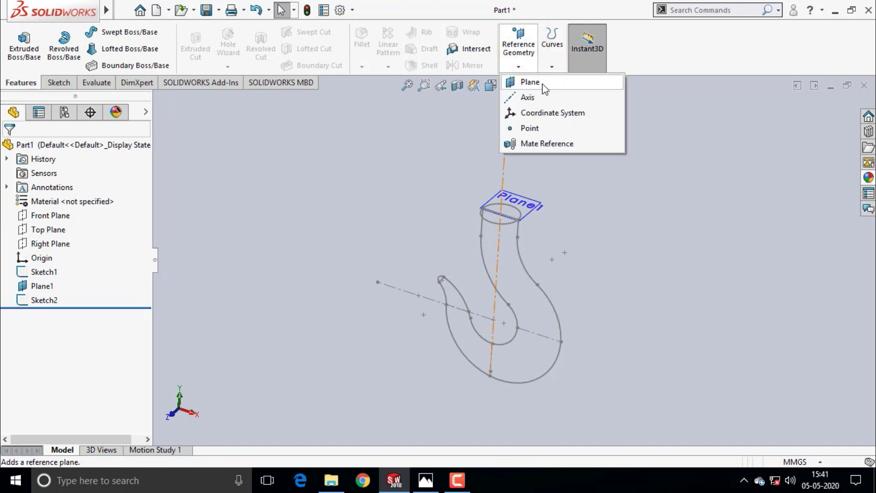
left_click(531, 82)
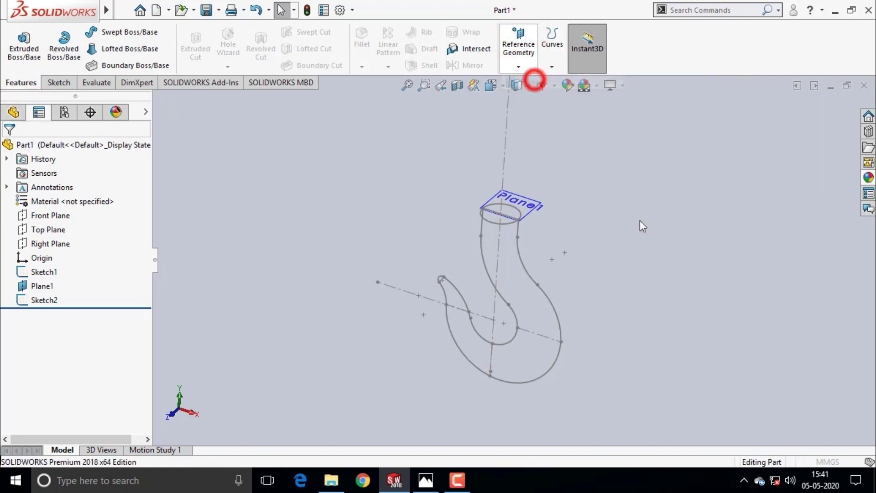
left_click(544, 337)
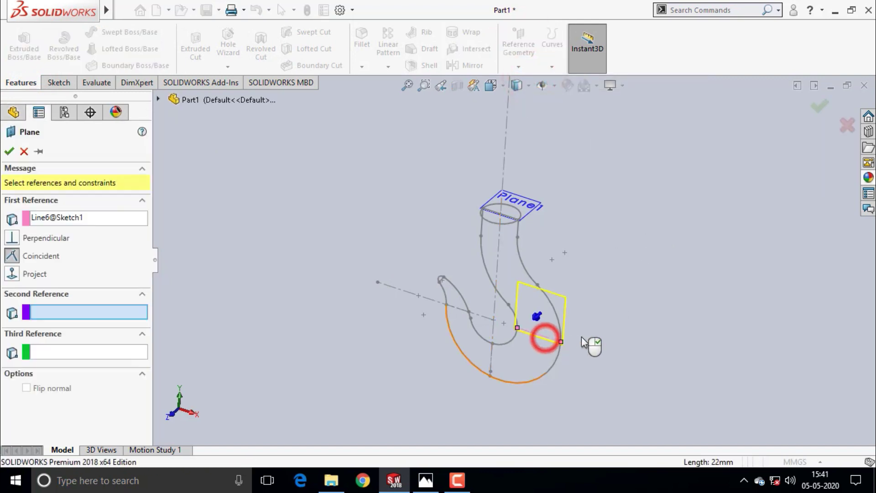
left_click(530, 215)
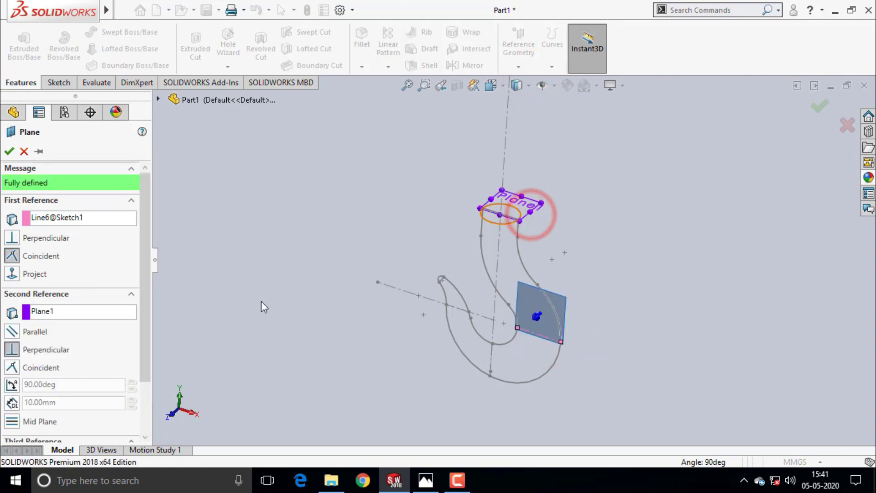
left_click(12, 332)
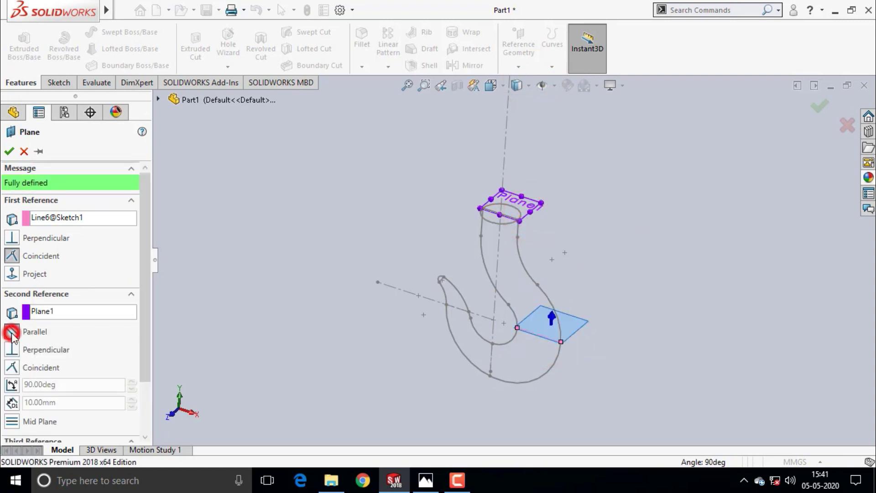
left_click(8, 152)
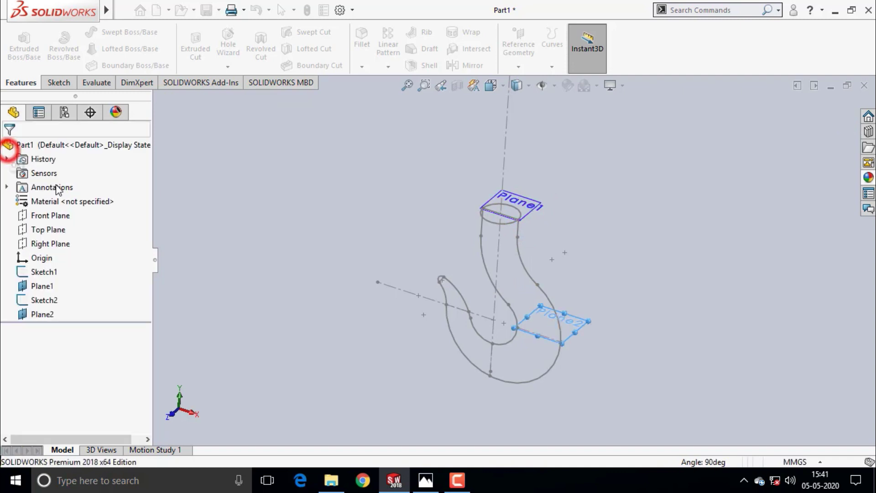
left_click(297, 190)
middle_click_drag(332, 202, 310, 237)
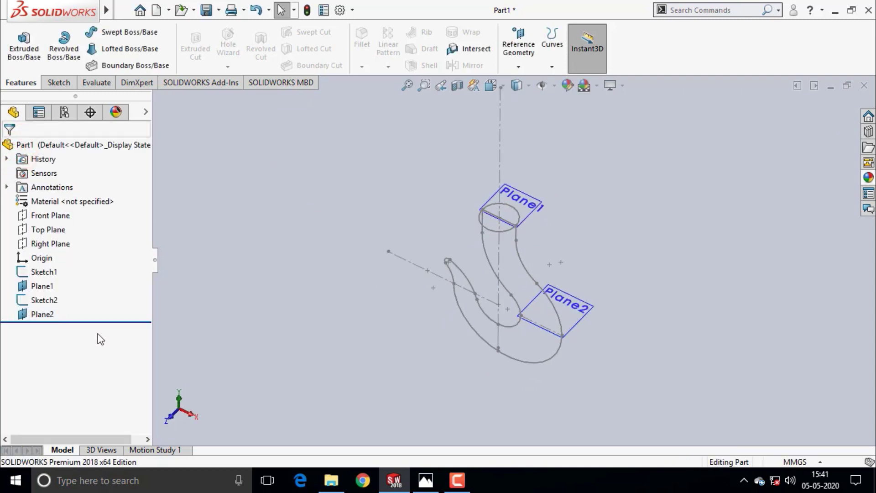
- Start a sketch on Plane2 and draw a circle centred on the hook line
left_click(42, 316)
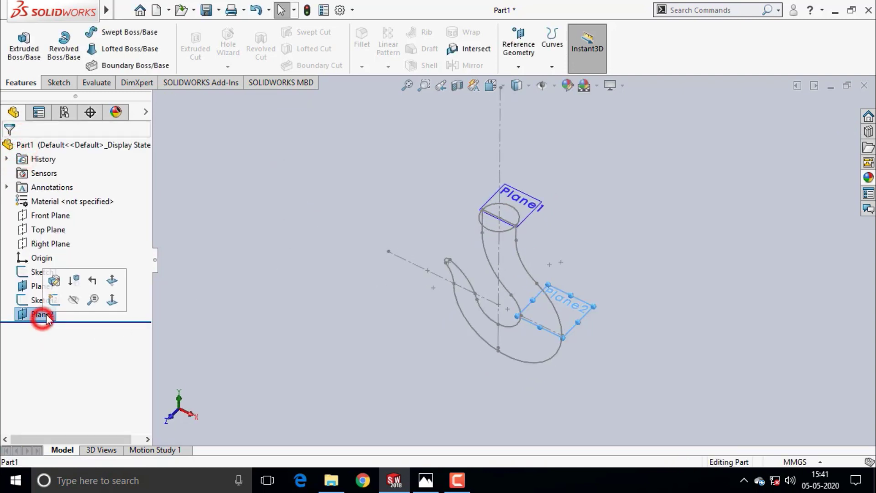
left_click(61, 83)
left_click(19, 40)
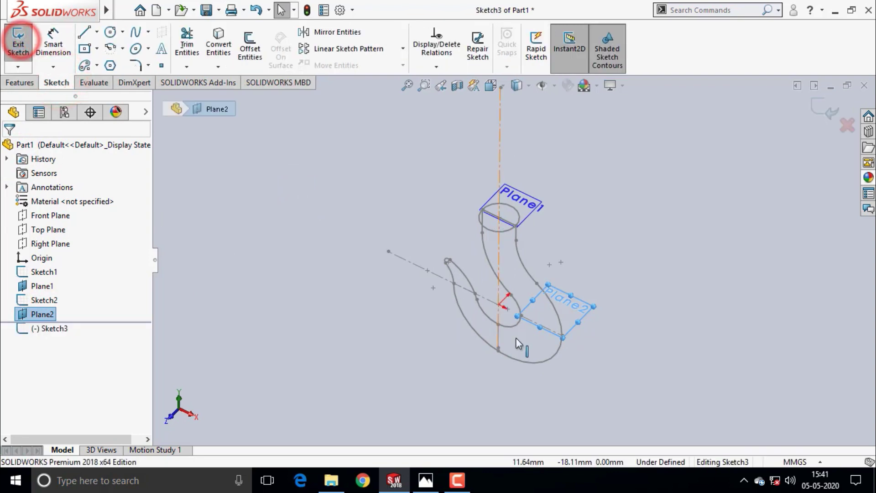
scroll(558, 335, "down", 3)
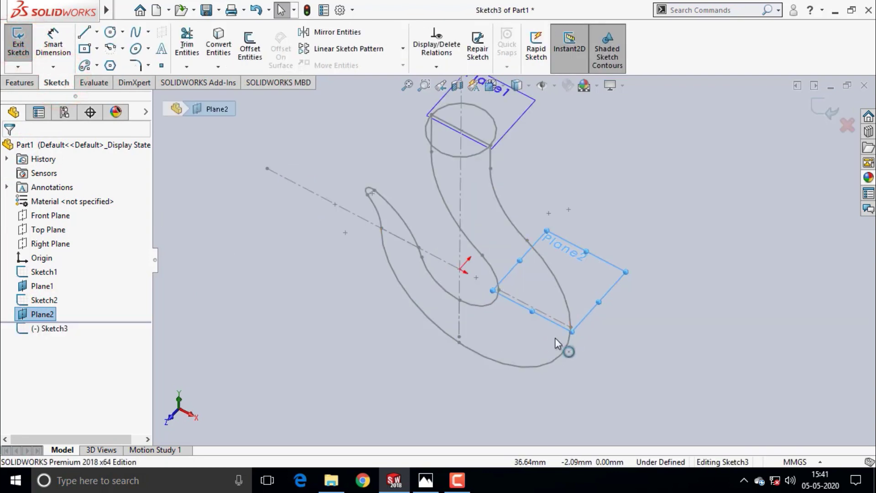
left_click(112, 31)
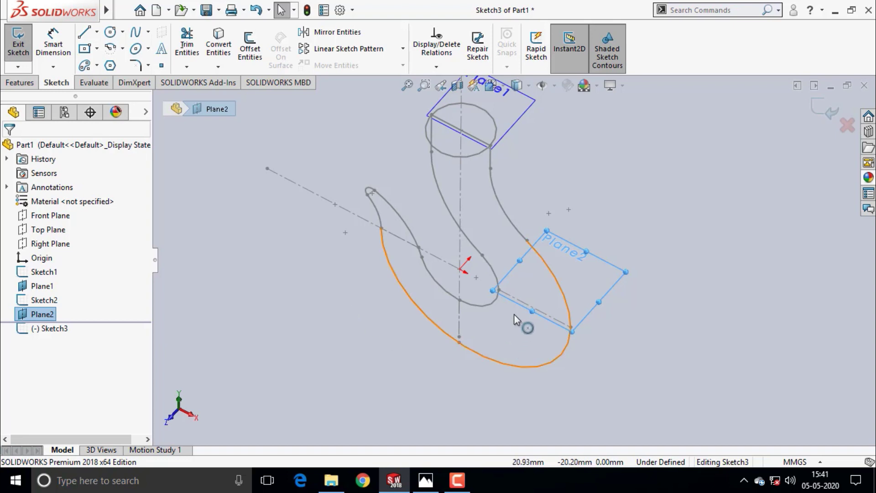
scroll(514, 319, "down", 2)
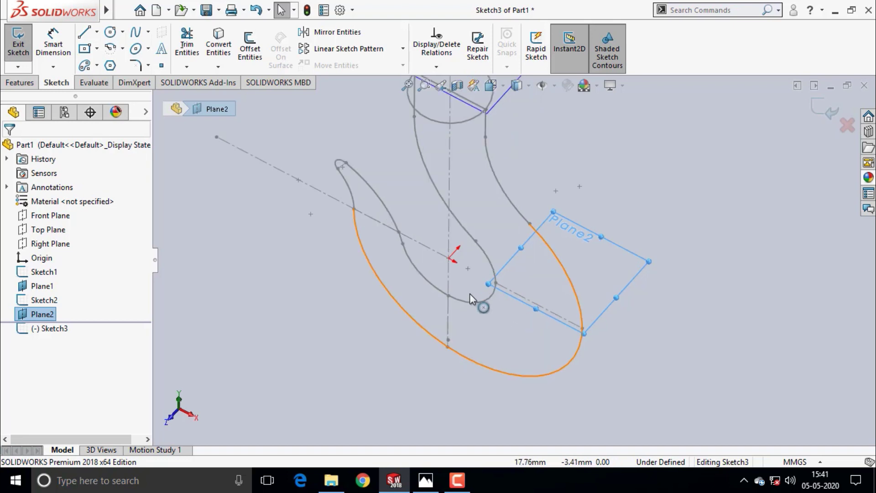
left_click(111, 33)
scroll(554, 327, "down", 3)
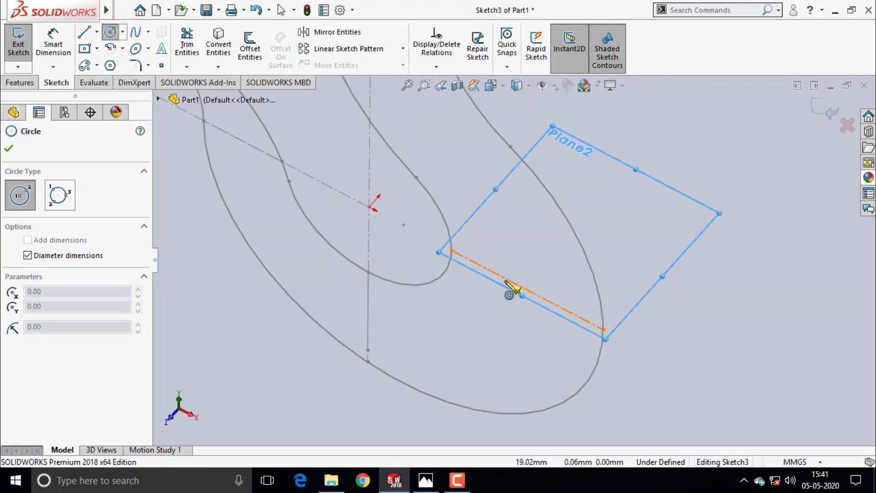
left_click(513, 282)
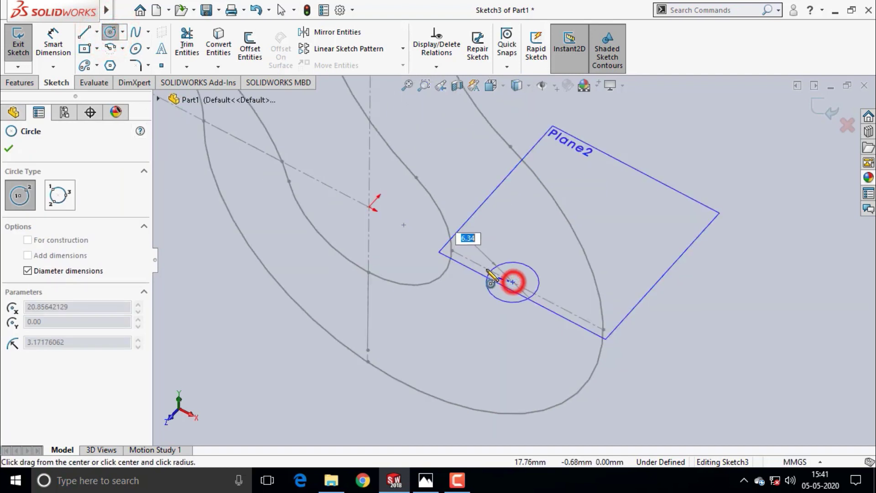
left_click(452, 251)
key("Escape")
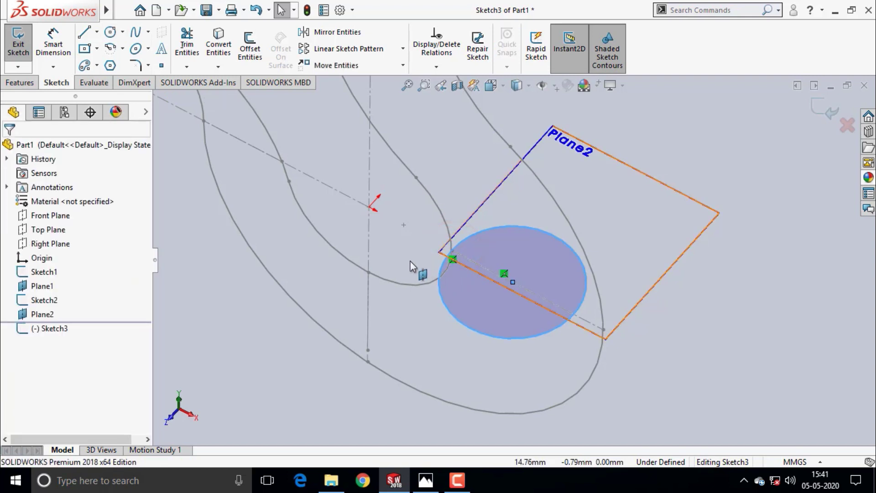
- Dimension the circle to 18 mm diameter and glance at the hook reference drawing
key("z")
key("z")
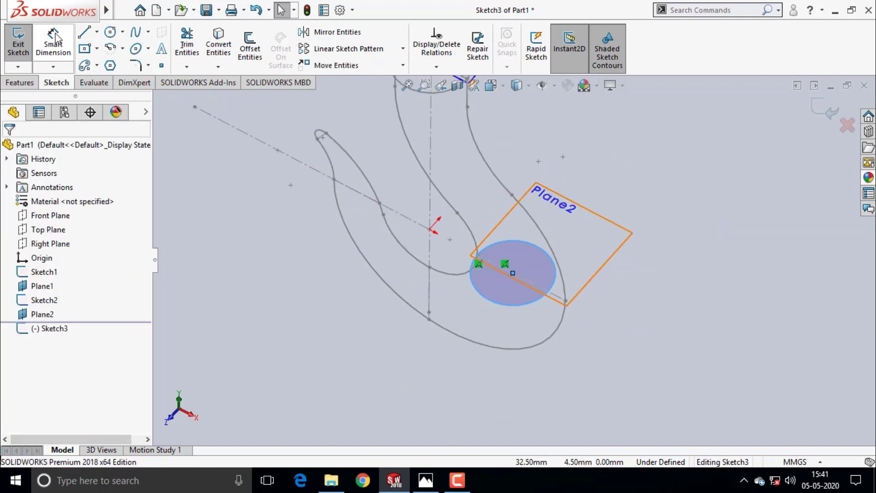
left_click(54, 40)
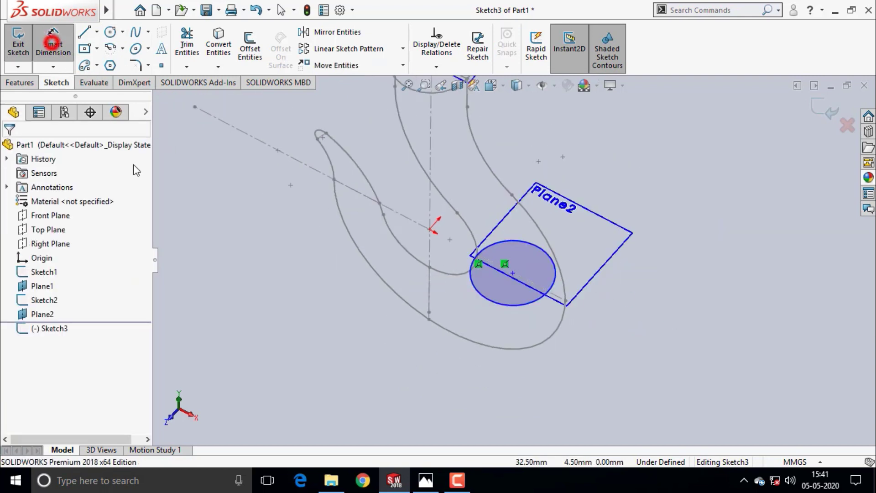
left_click(494, 303)
left_click(416, 356)
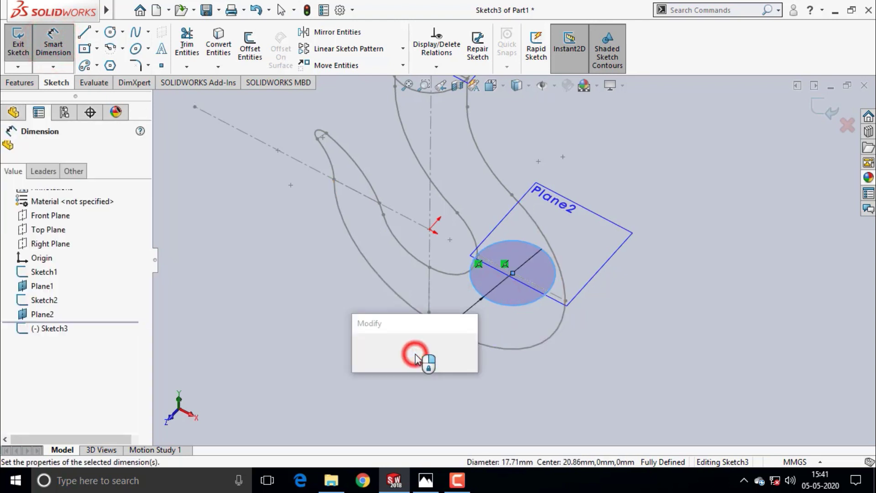
type("18")
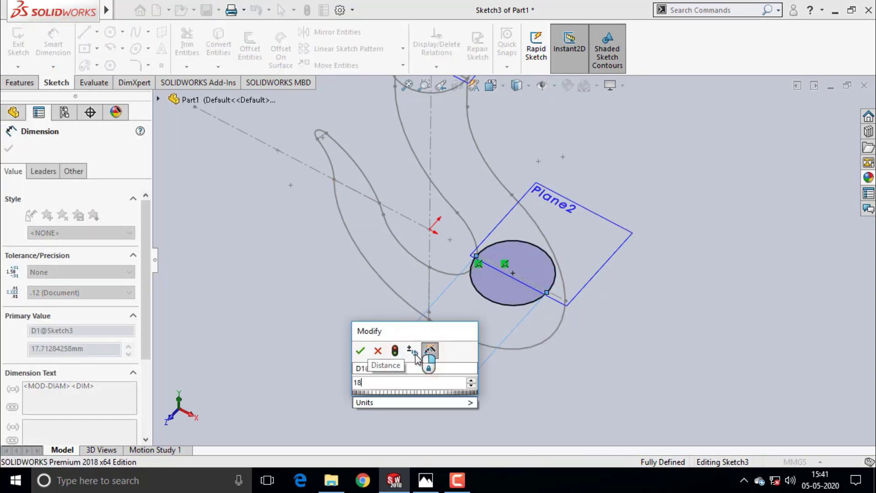
left_click(360, 351)
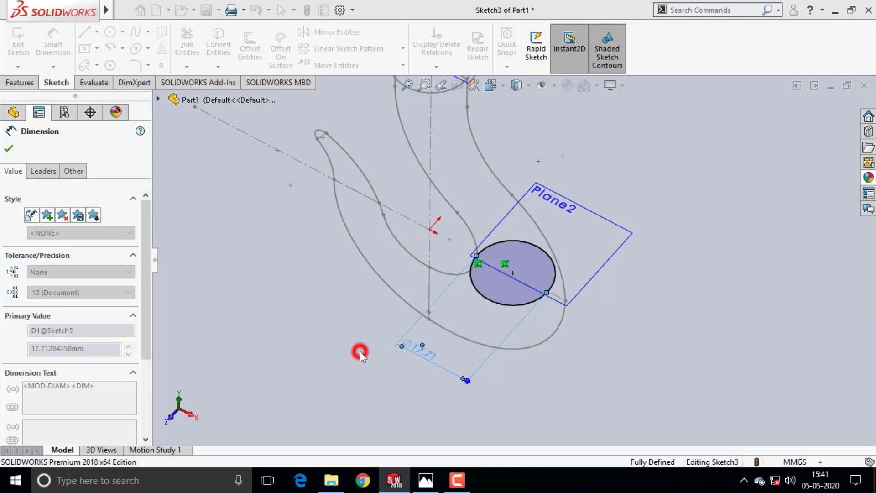
key("z")
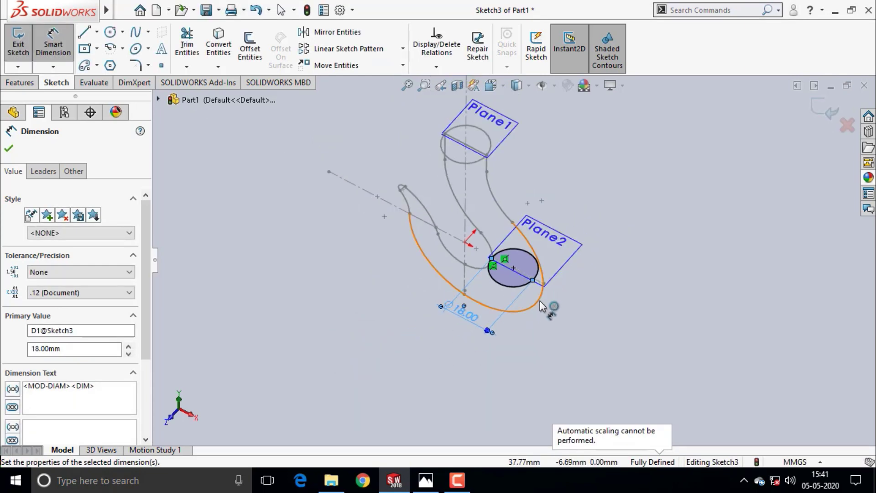
scroll(540, 300, "down", 1)
left_click(425, 480)
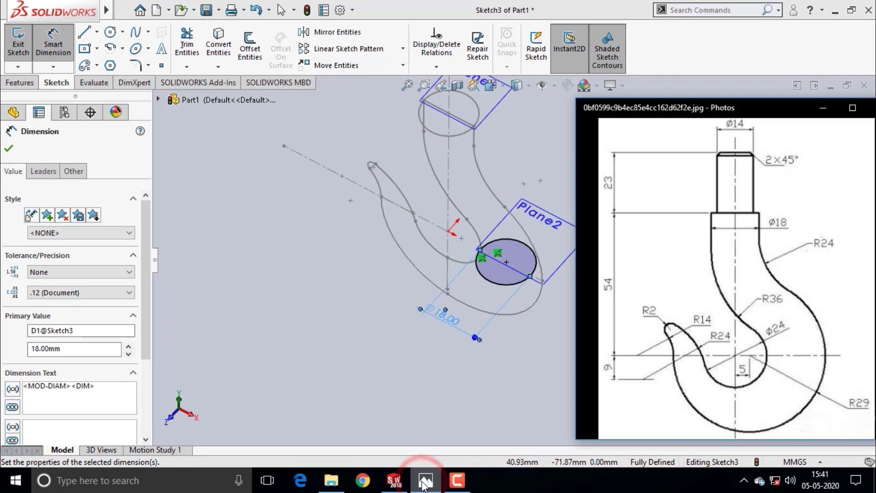
left_click(424, 480)
scroll(560, 311, "down", 1)
- Draw a second circle on the line, overlapping the 18 mm circle
left_click(572, 340)
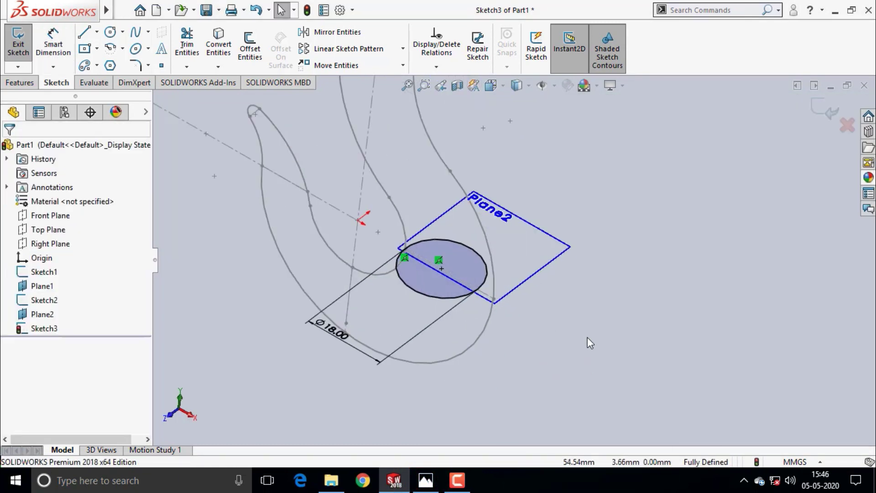
scroll(549, 230, "up", 3)
scroll(593, 319, "down", 2)
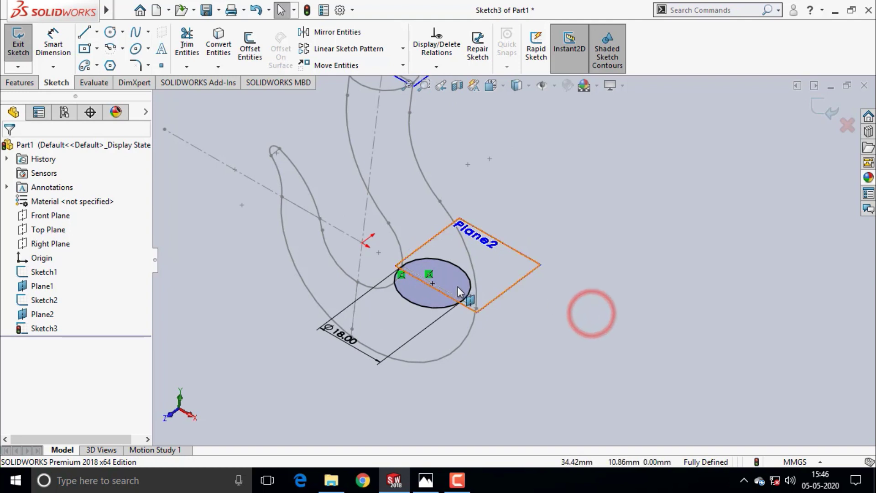
scroll(416, 274, "down", 1)
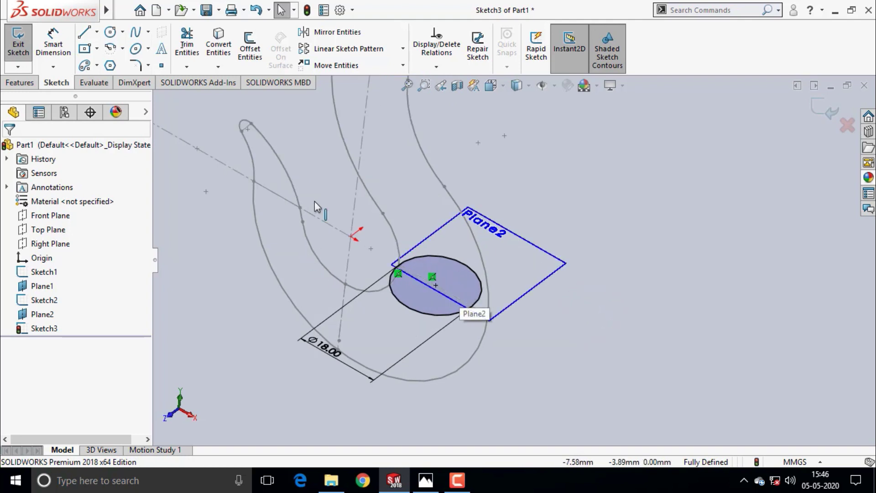
left_click(110, 35)
scroll(472, 308, "down", 2)
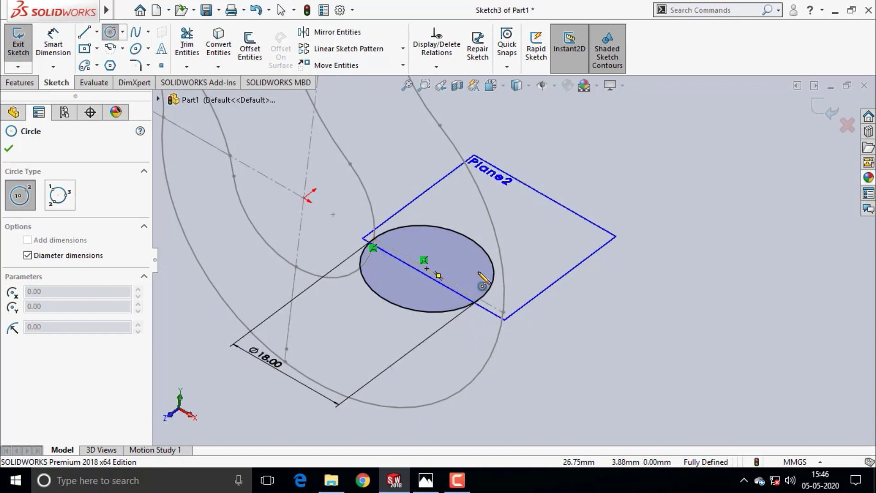
left_click(458, 287)
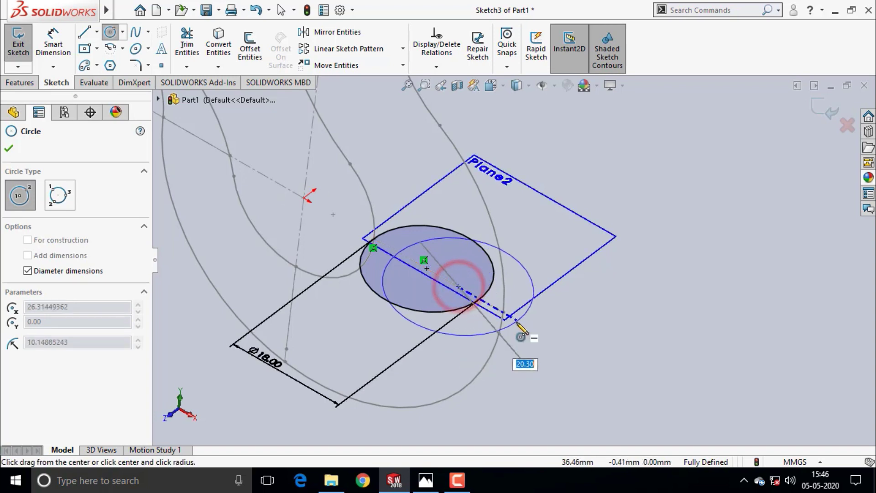
left_click(503, 313)
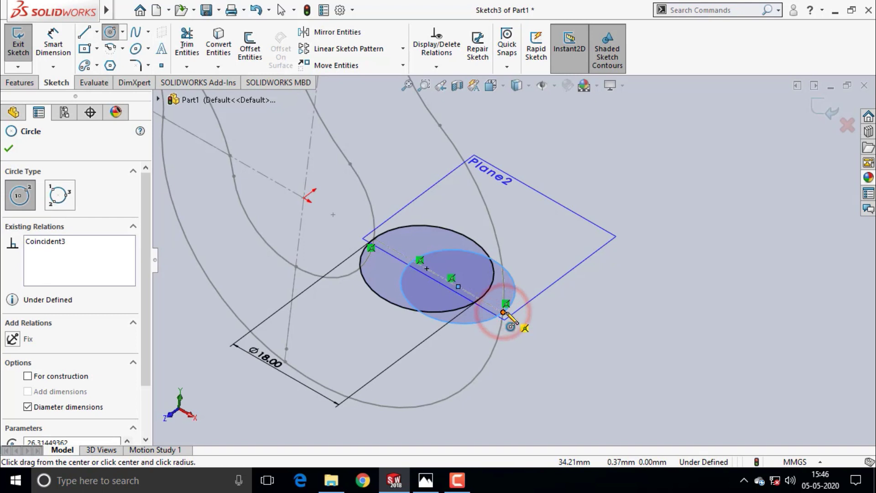
key("Escape")
- Dimension the new circle's diameter to 10 mm
left_click(50, 50)
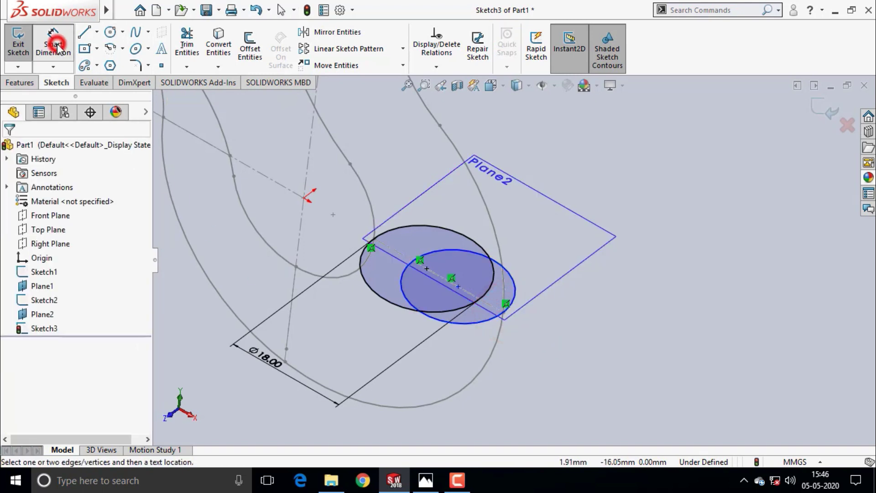
left_click(514, 281)
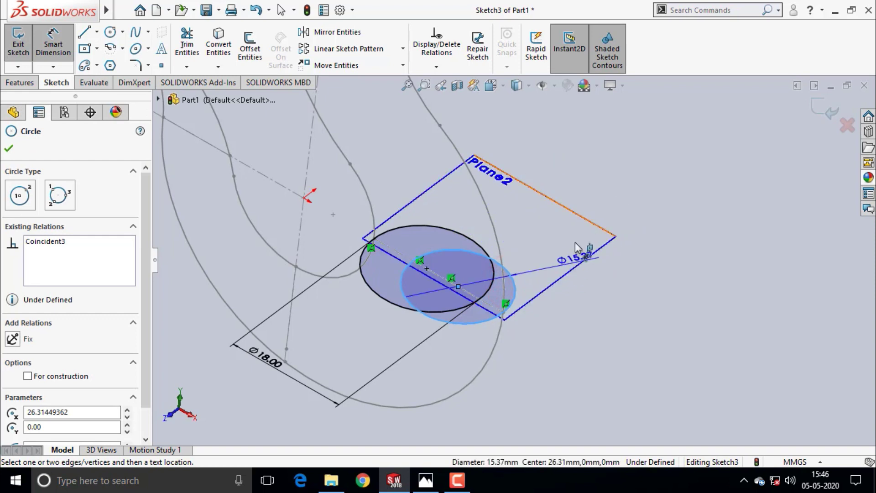
left_click(556, 242)
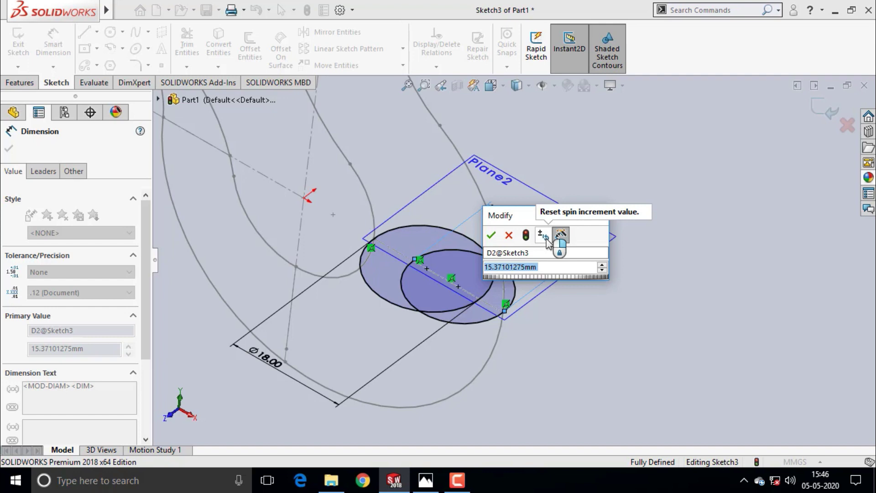
type("10")
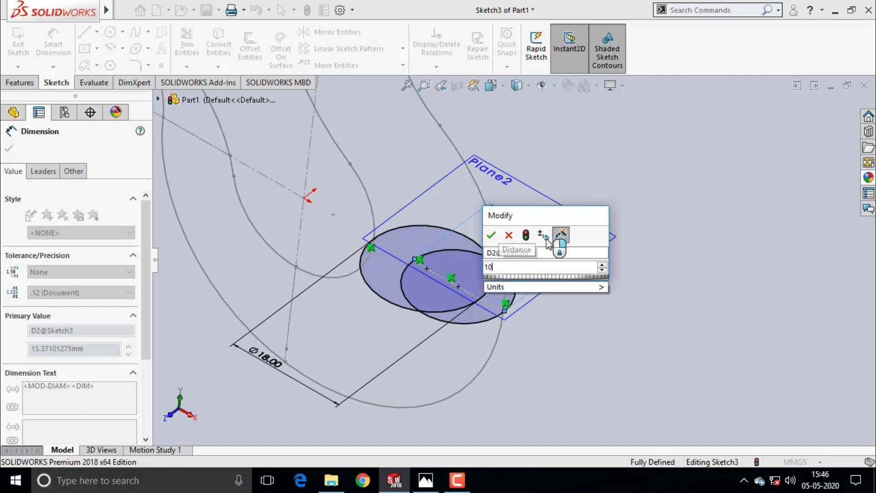
left_click(491, 235)
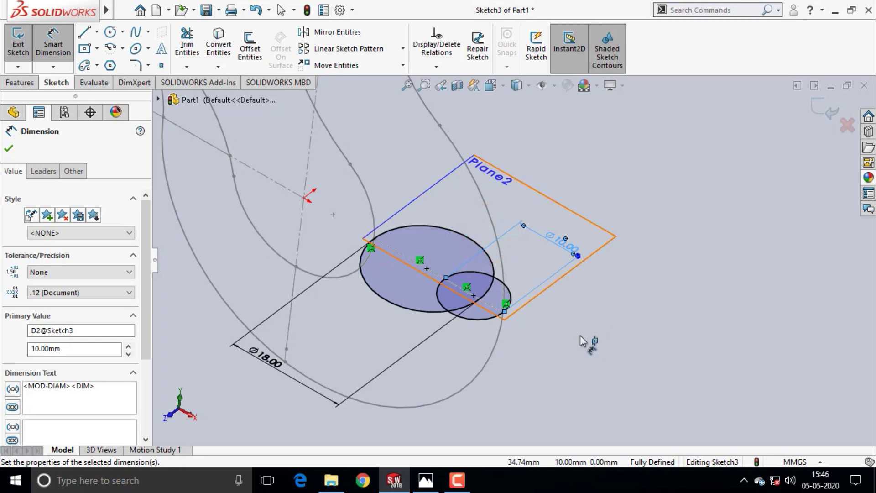
left_click(579, 335)
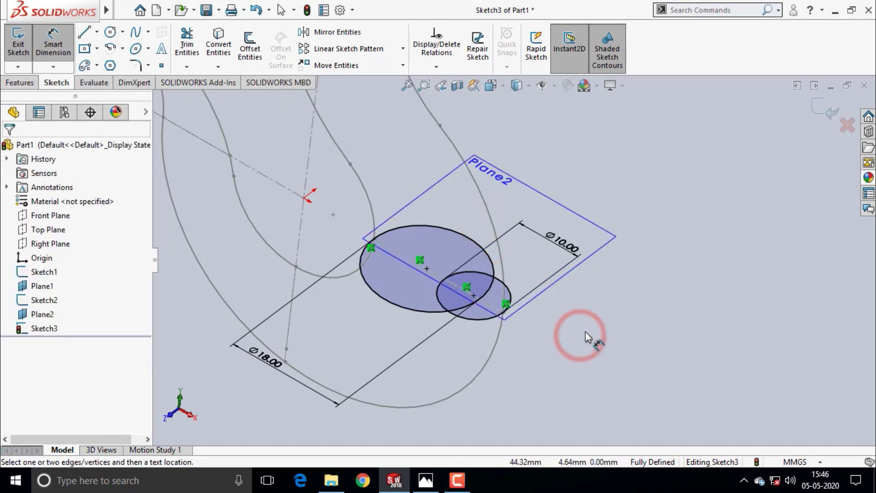
- Draw a slanted line beside both circles and a centerline through them
left_click(84, 33)
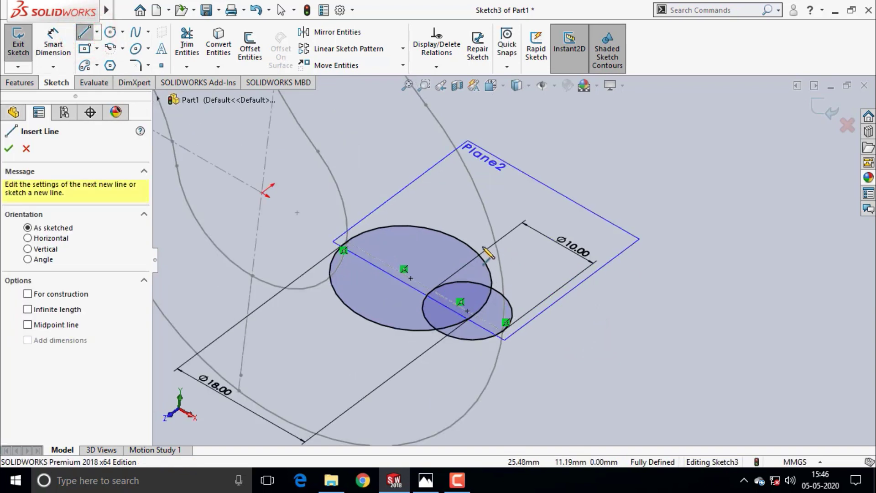
left_click(441, 189)
left_click(557, 340)
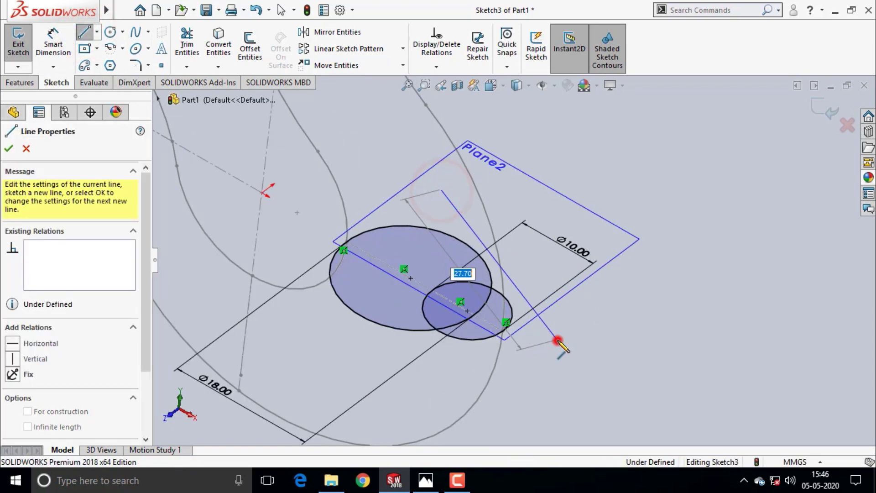
key("Escape")
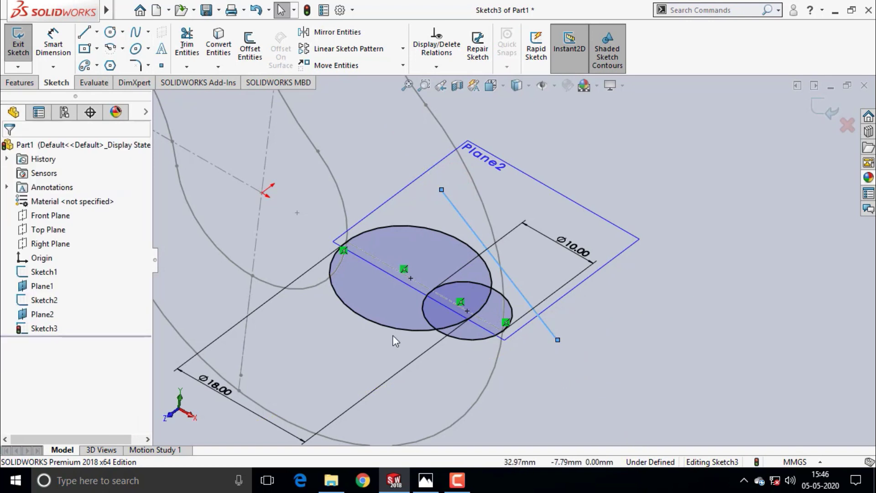
left_click(97, 33)
left_click(121, 64)
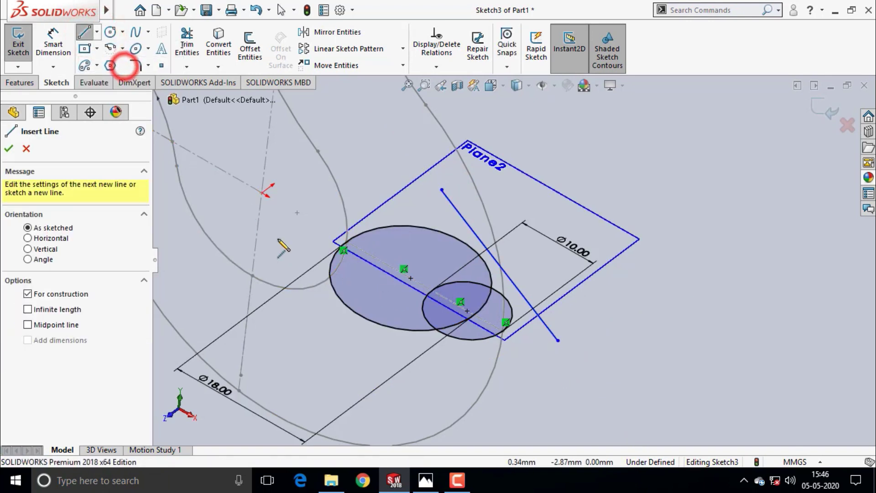
left_click(344, 249)
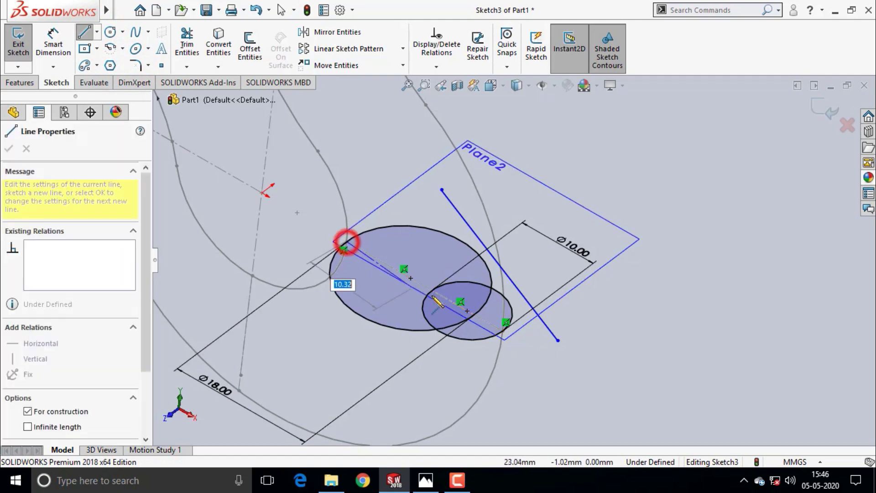
left_click(503, 330)
key("Escape")
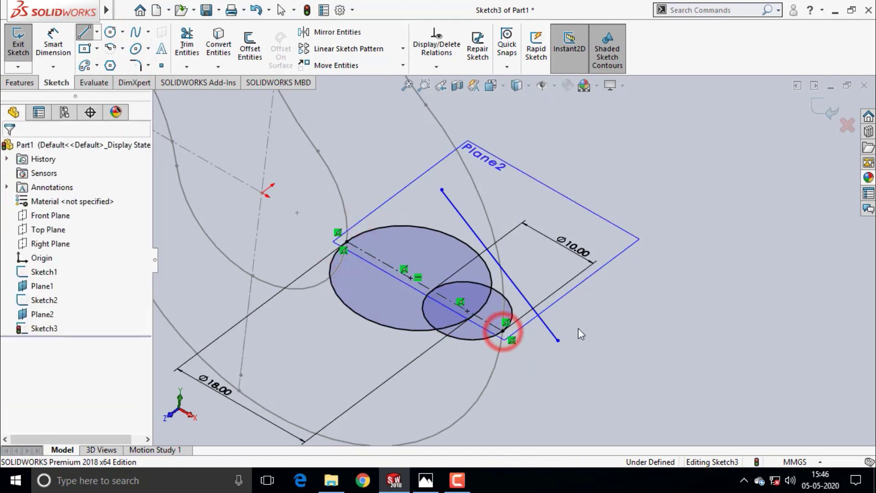
- Make the slanted line tangent to both the Ø18 and Ø10 circles
left_click(508, 275, "ctrl")
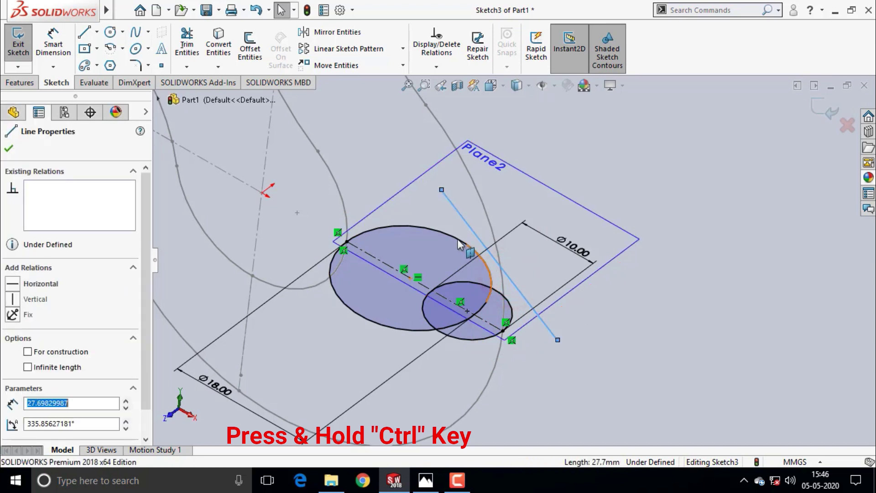
left_click(457, 240, "ctrl")
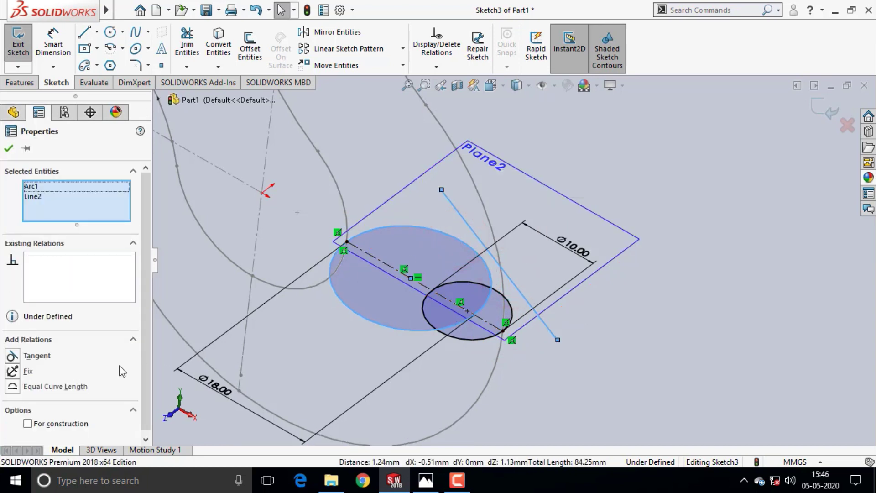
left_click(12, 356)
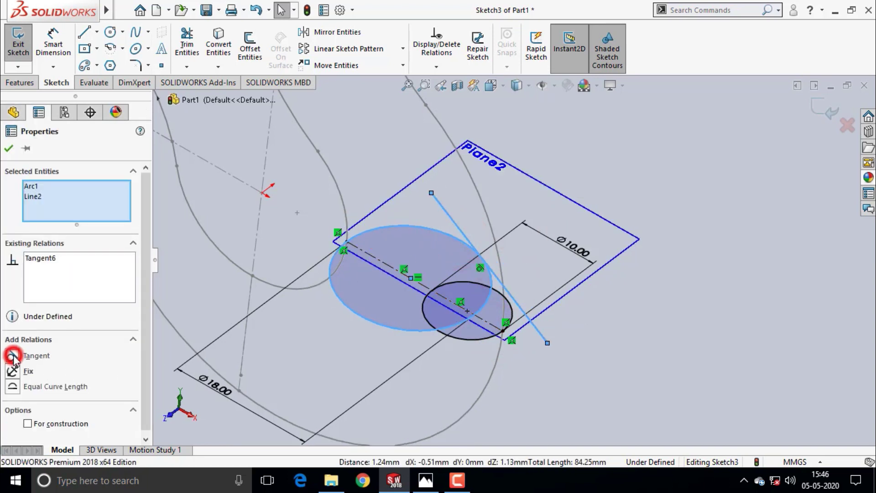
left_click(8, 148)
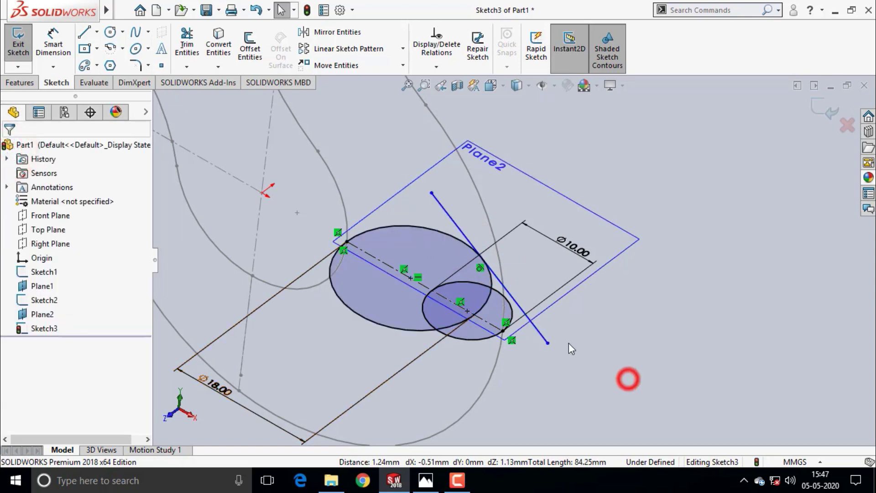
scroll(568, 343, "up", 2)
left_click(519, 315, "ctrl")
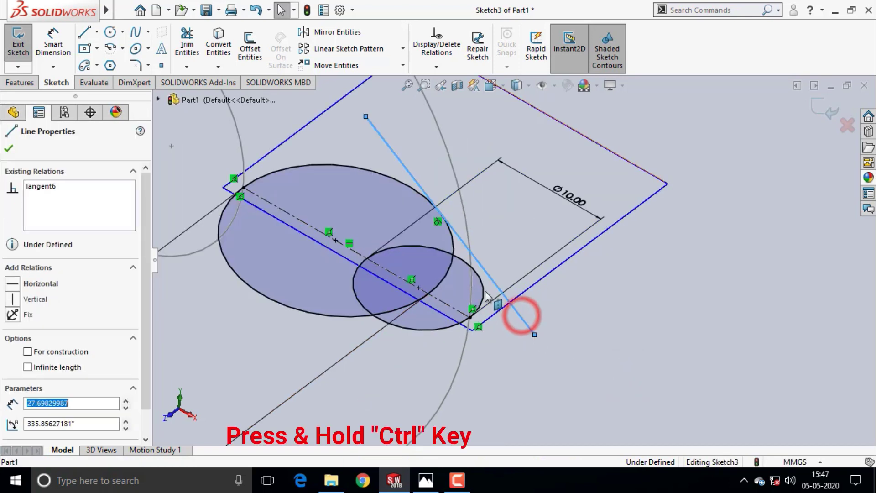
left_click(482, 293, "ctrl")
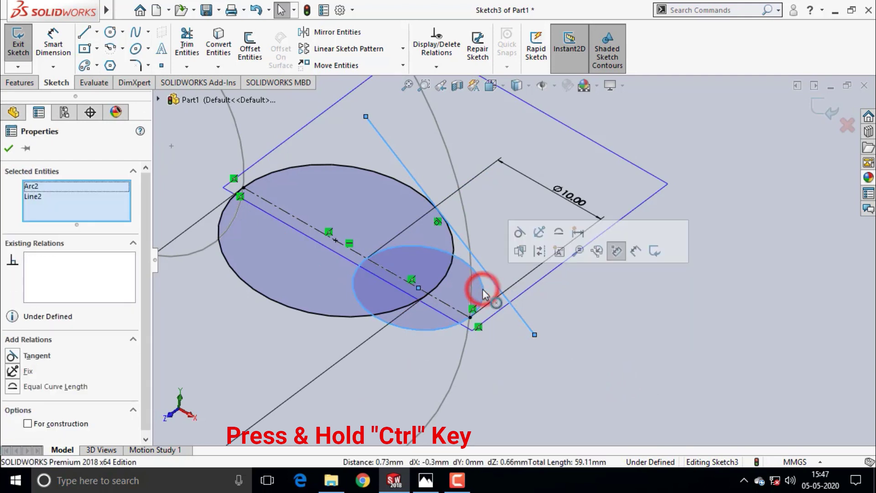
left_click(12, 357)
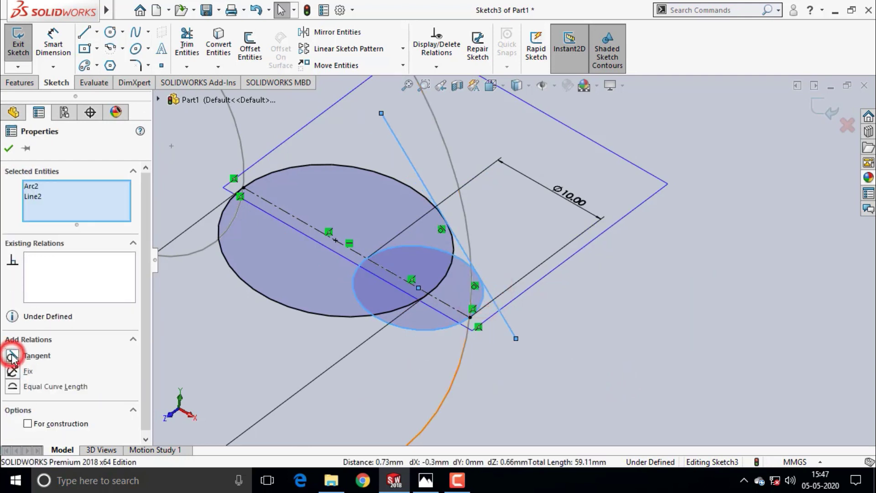
left_click(9, 148)
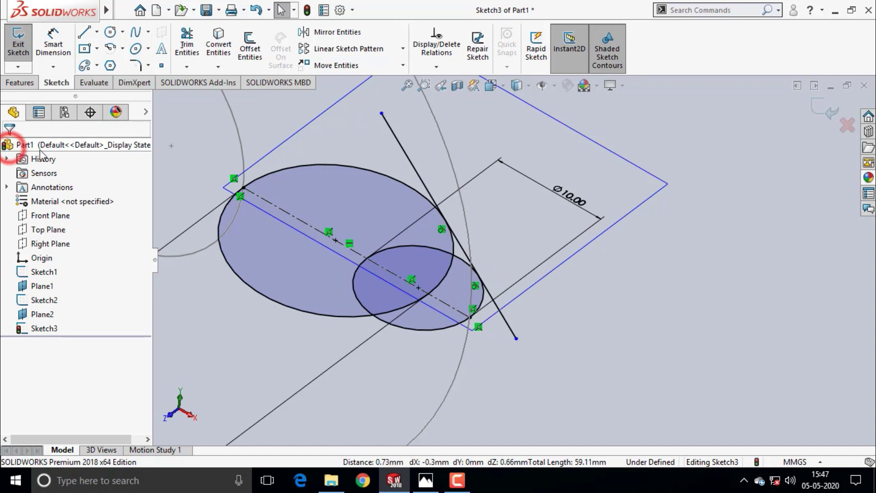
left_click(186, 40)
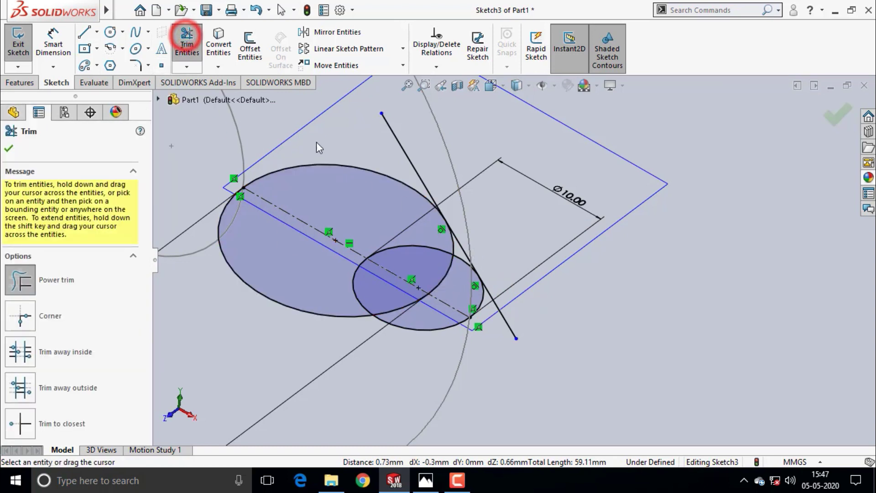
left_click(417, 131)
scroll(520, 317, "down", 2)
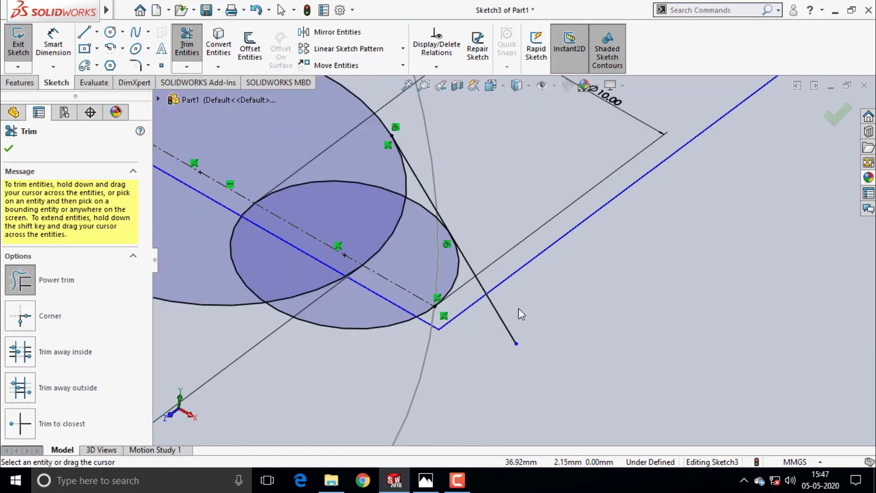
scroll(505, 320, "up", 3)
scroll(505, 320, "up", 2)
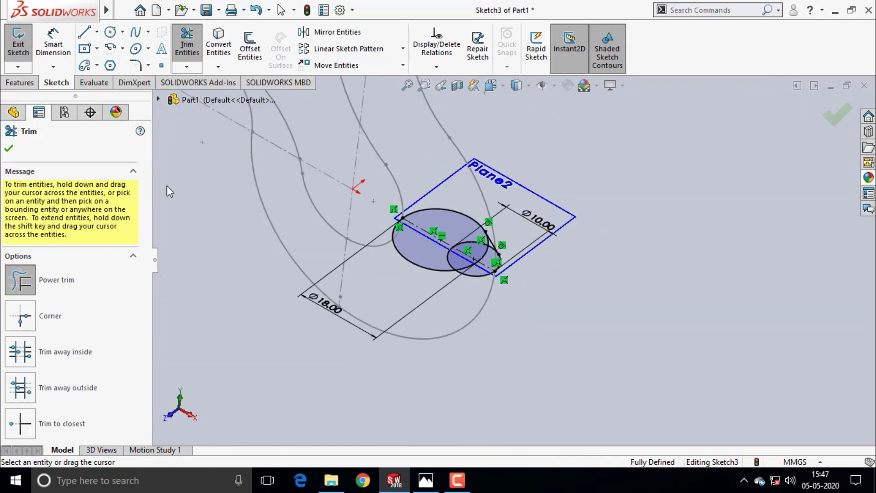
left_click(9, 149)
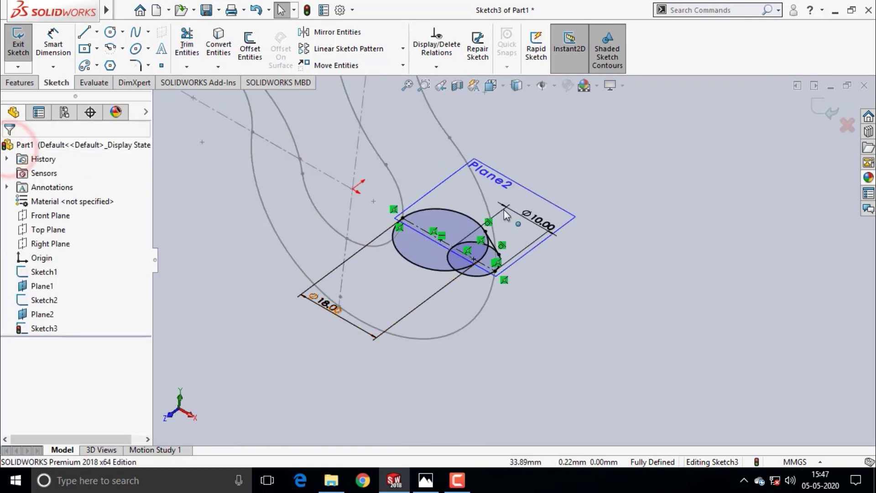
scroll(486, 215, "down", 2)
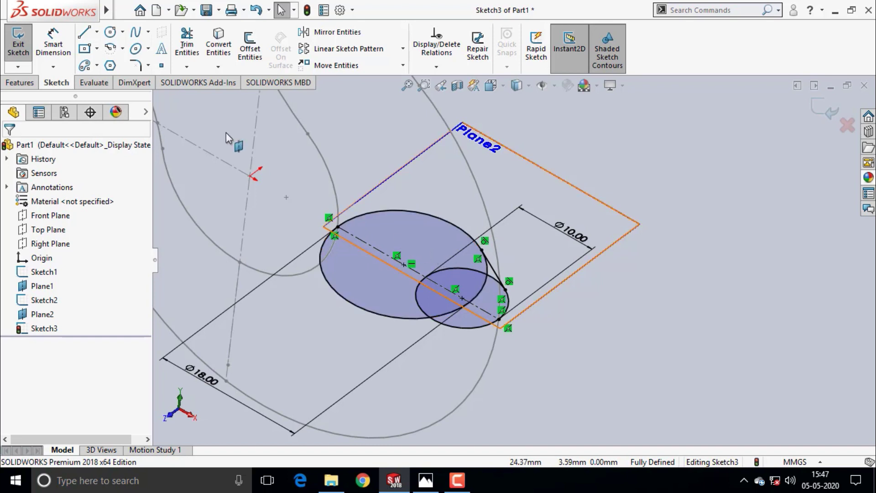
scroll(391, 160, "up", 3)
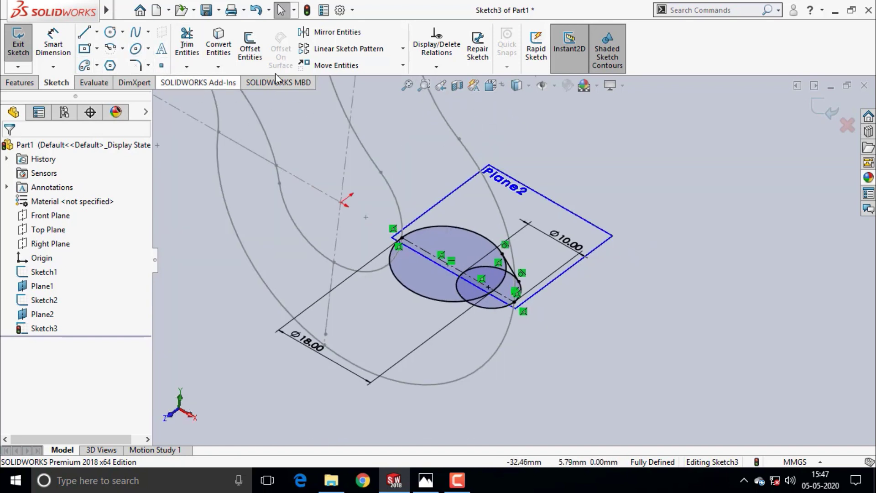
- Mirror tangent line Line2 about centerline Line3 onto the circles' other side
left_click(343, 32)
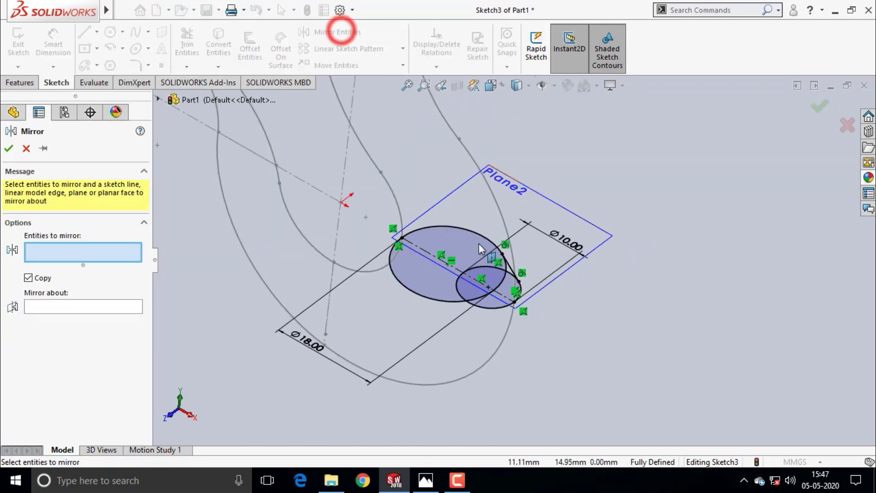
scroll(518, 274, "down", 4)
left_click(515, 271)
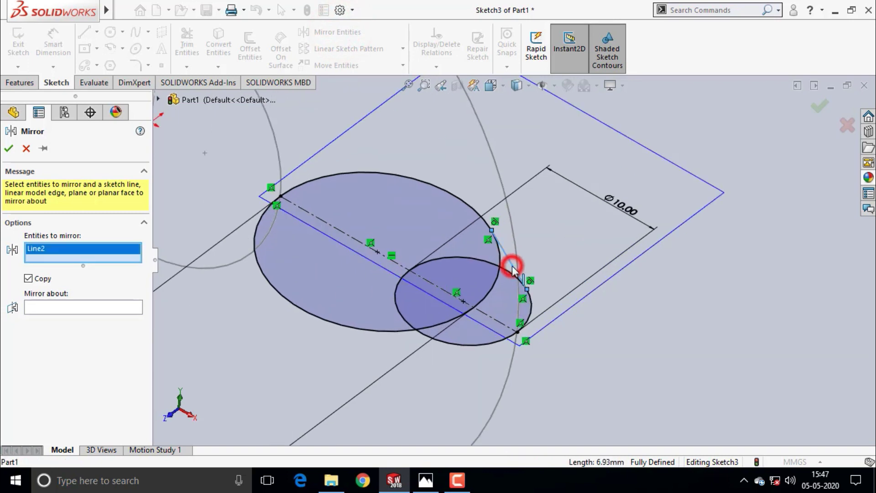
left_click(59, 309)
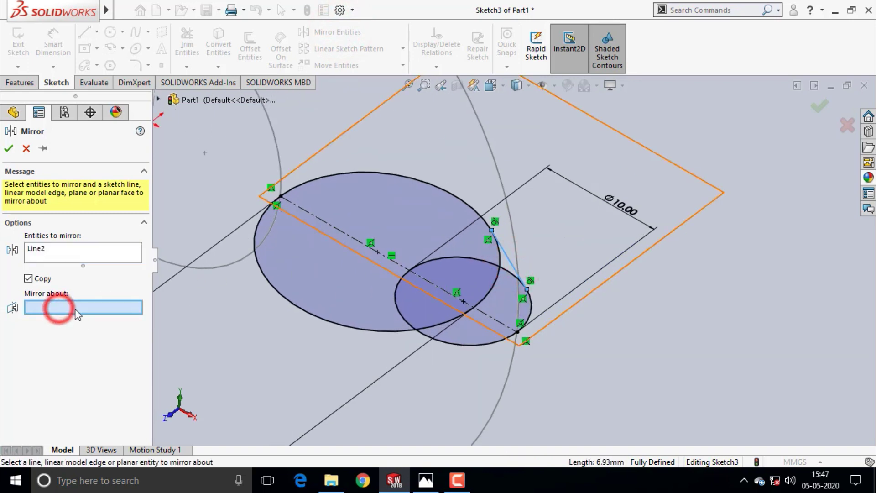
left_click(399, 265)
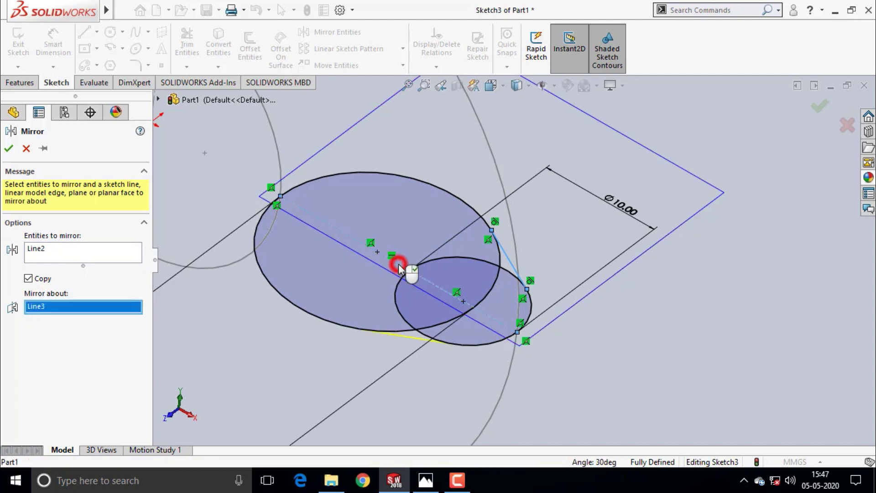
left_click(8, 148)
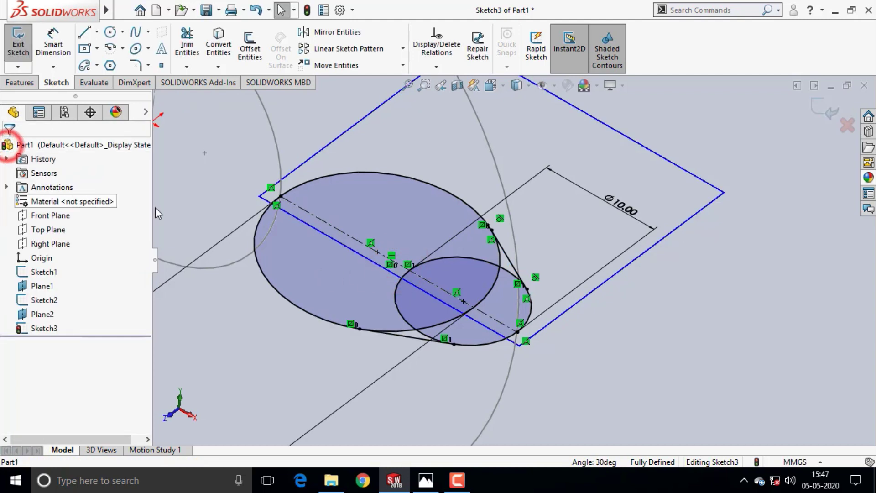
- Power-trim the inner ellipse arcs and leftover segments so Sketch3 forms one closed teardrop
left_click(189, 47)
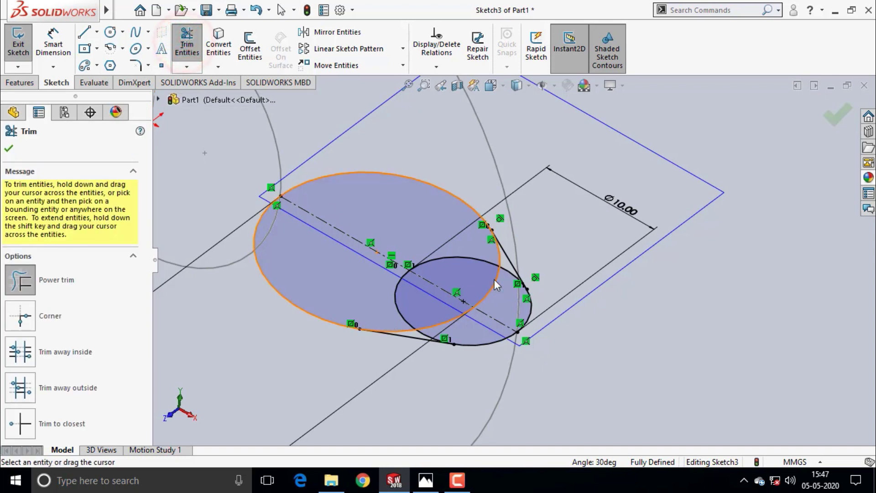
scroll(501, 281, "down", 1)
left_click_drag(517, 275, 427, 333)
left_click(475, 266)
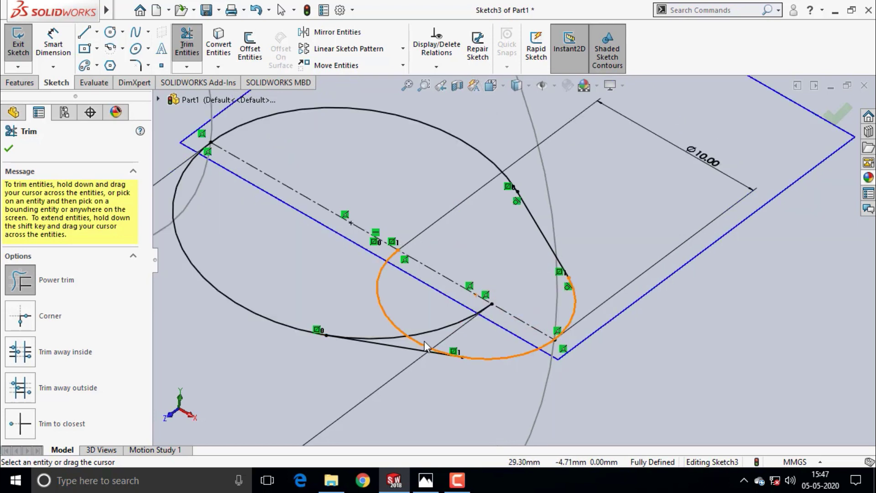
scroll(423, 342, "down", 1)
left_click_drag(428, 342, 376, 309)
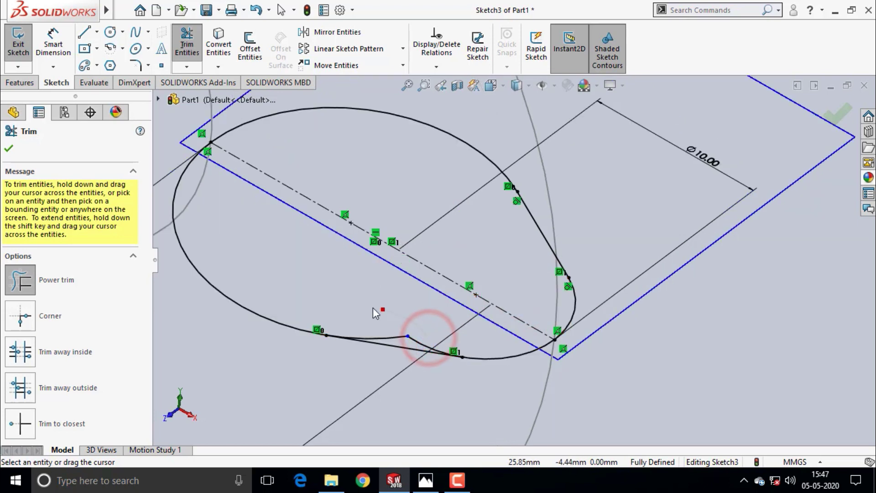
scroll(411, 341, "down", 2)
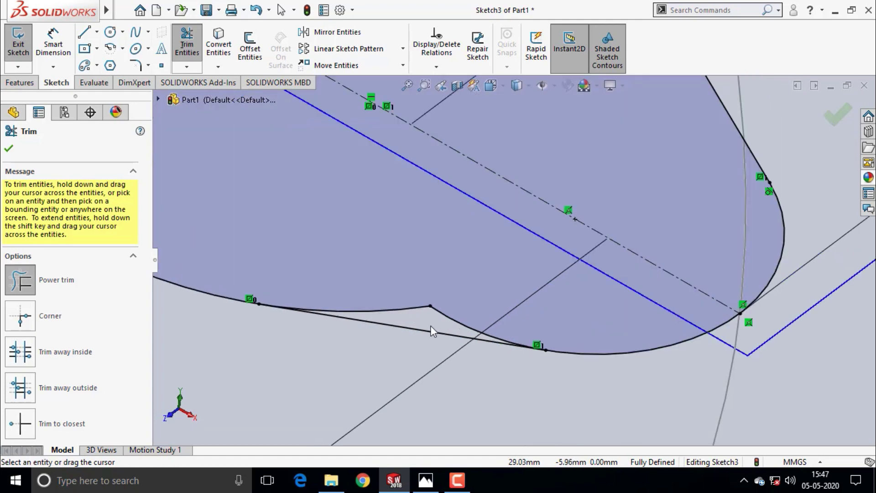
left_click_drag(453, 309, 385, 296)
scroll(402, 295, "up", 2)
scroll(404, 291, "up", 1)
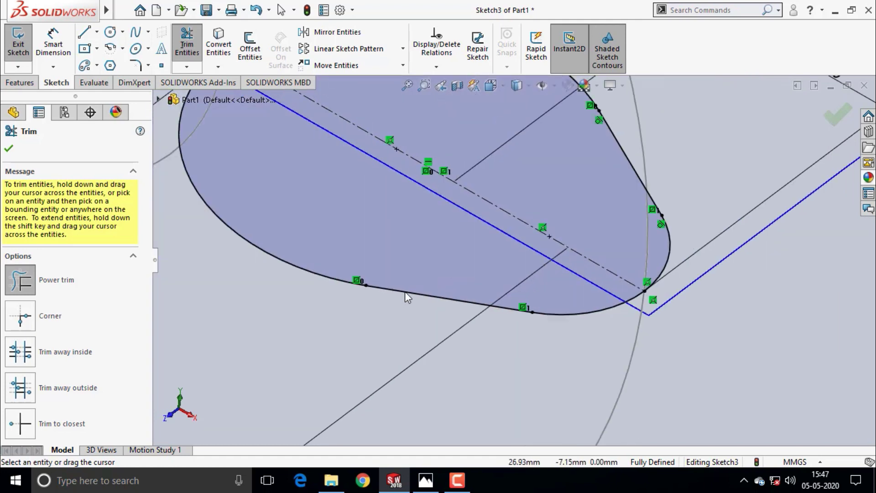
scroll(404, 274, "up", 2)
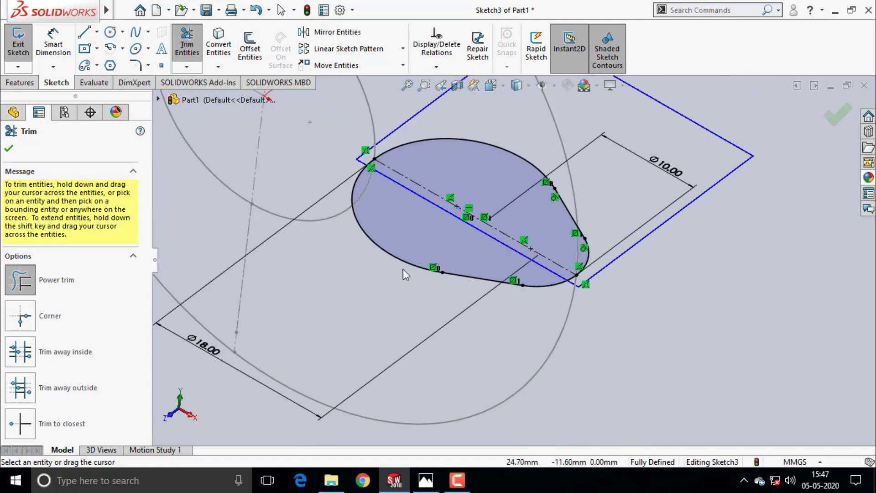
left_click(828, 122)
- Zoom in and out to inspect the trimmed teardrop cross-section on Plane2
scroll(711, 287, "up", 2)
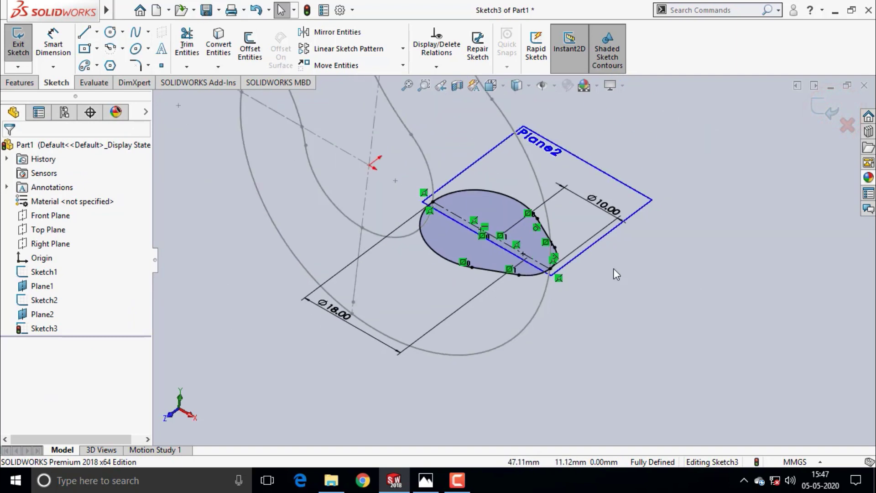
scroll(534, 217, "down", 1)
scroll(540, 215, "down", 1)
scroll(542, 240, "down", 2)
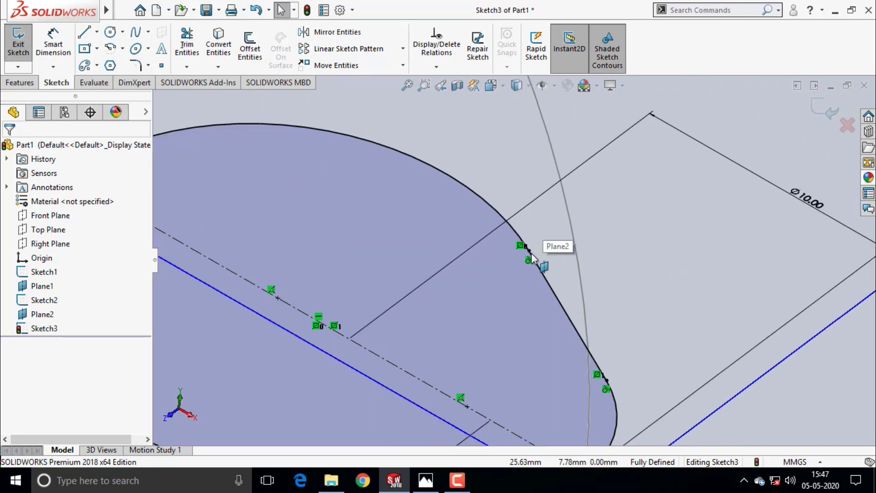
scroll(538, 256, "down", 1)
scroll(529, 256, "up", 1)
scroll(587, 286, "up", 2)
scroll(614, 306, "up", 2)
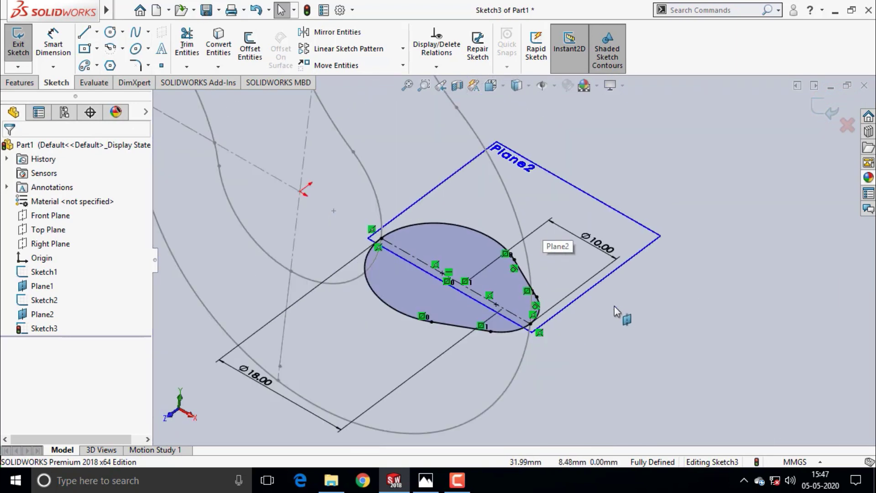
scroll(604, 305, "up", 1)
scroll(552, 206, "up", 2)
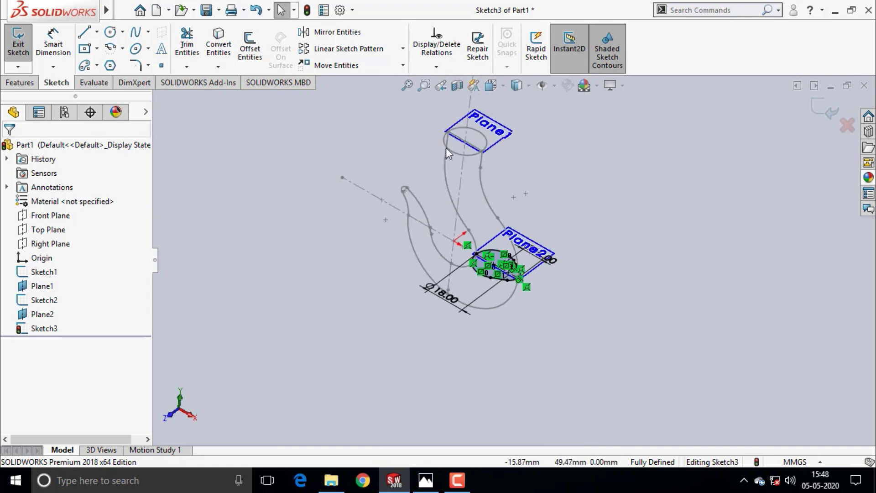
scroll(470, 168, "down", 1)
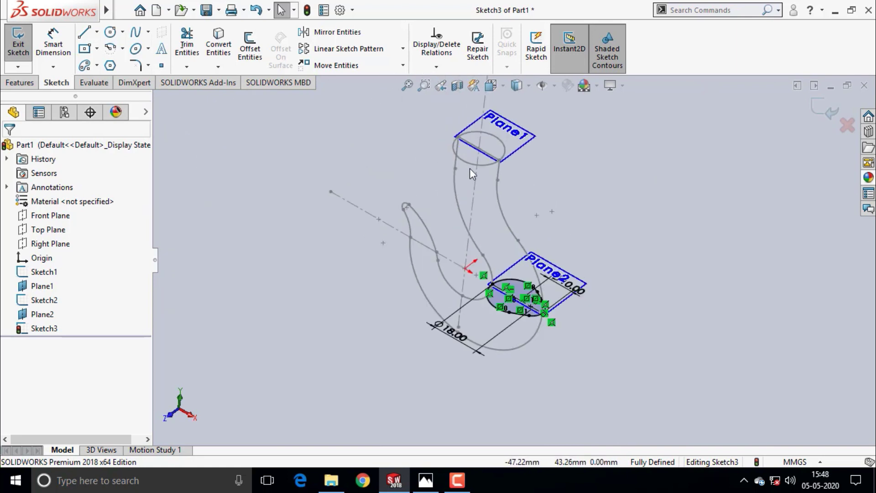
- Close Sketch3 and orbit out to view the whole hook with its teardrop section
left_click(819, 114)
mouse_move(652, 307)
middle_mouse_down()
mouse_move(602, 350)
mouse_move(671, 291)
mouse_move(618, 260)
mouse_move(639, 304)
mouse_move(630, 308)
mouse_move(579, 234)
middle_mouse_up()
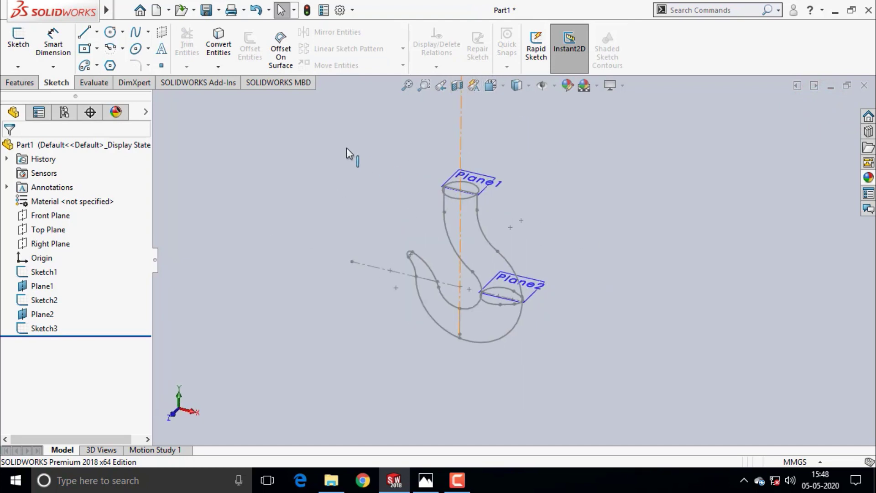
scroll(347, 147, "down", 2)
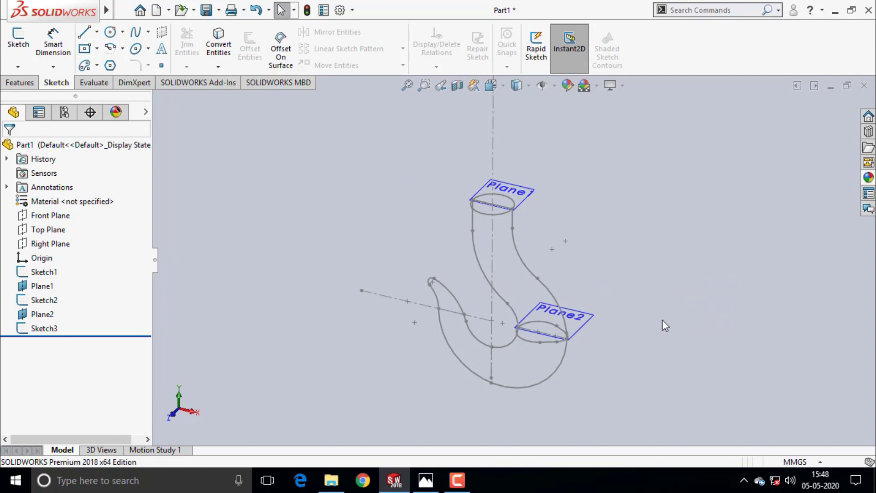
key("ctrl+b")
- Create Plane3 through Sketch1's vertical hook line, referenced to the Front Plane, and select it
left_click(535, 64)
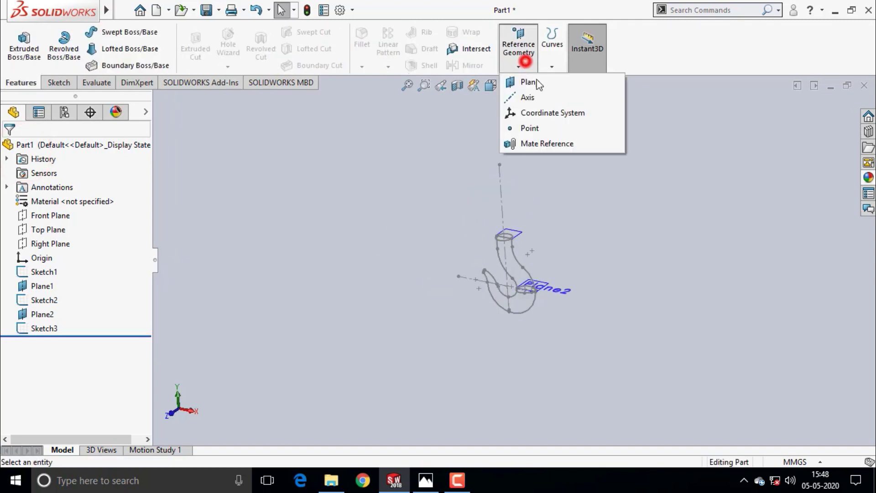
left_click(525, 83)
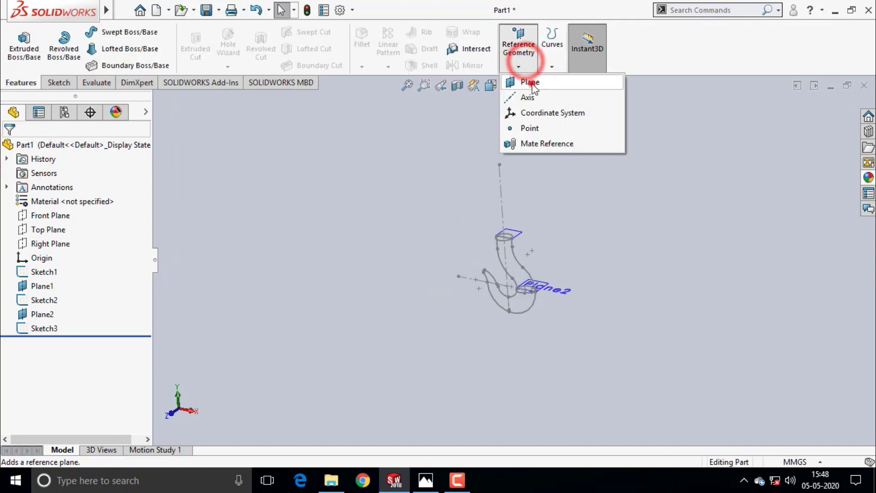
left_click(510, 309)
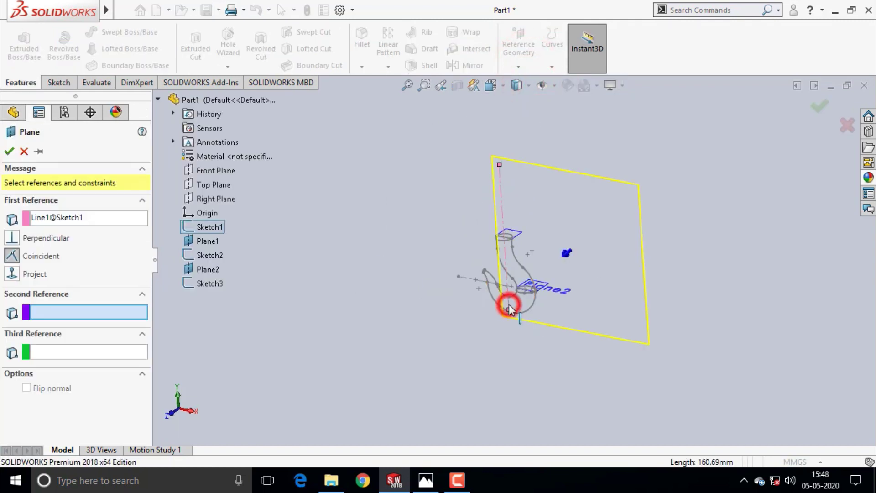
left_click(215, 169)
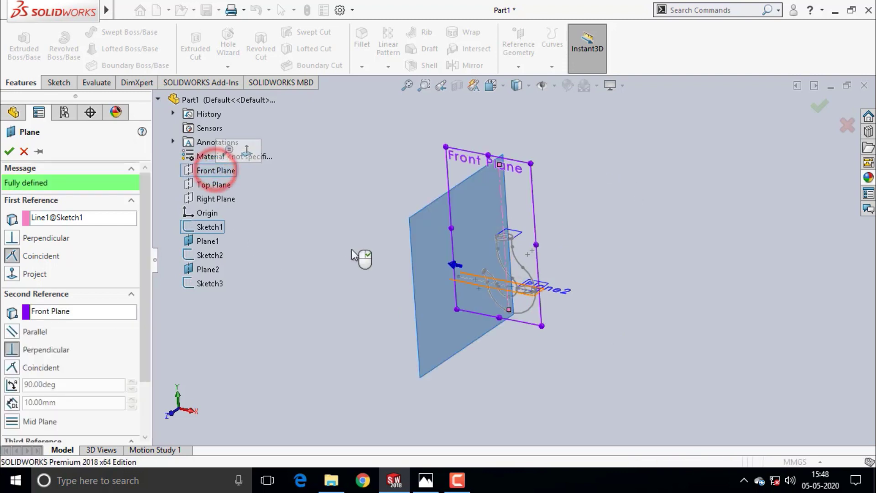
mouse_move(358, 254)
middle_mouse_down()
mouse_move(352, 275)
mouse_move(363, 322)
middle_mouse_up()
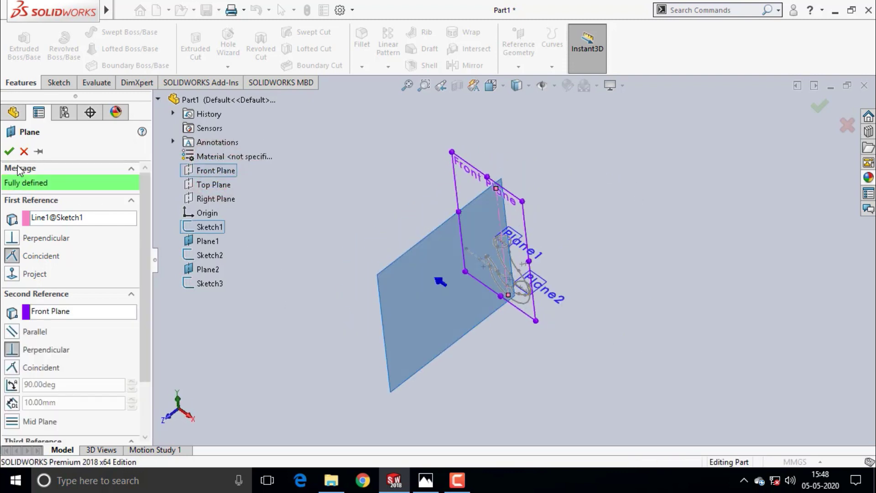
left_click(10, 152)
mouse_move(485, 348)
middle_mouse_down()
mouse_move(488, 297)
mouse_move(535, 360)
mouse_move(531, 301)
middle_mouse_up()
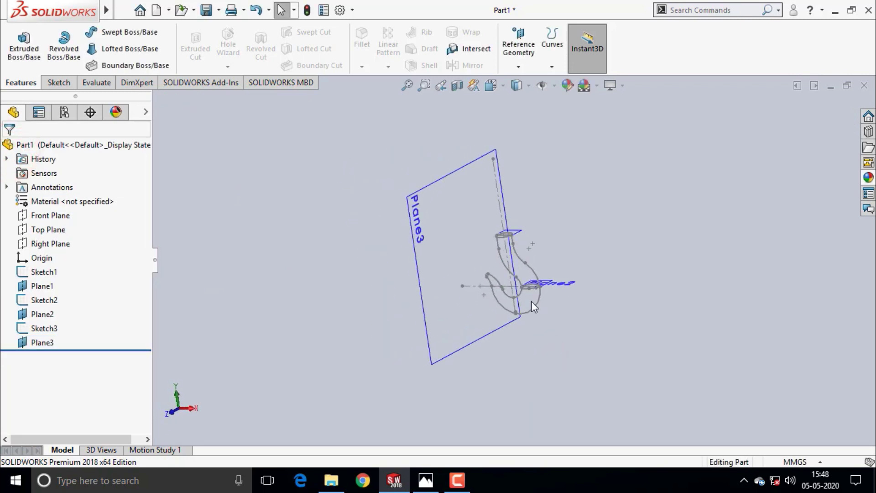
scroll(508, 269, "down", 2)
scroll(508, 269, "down", 3)
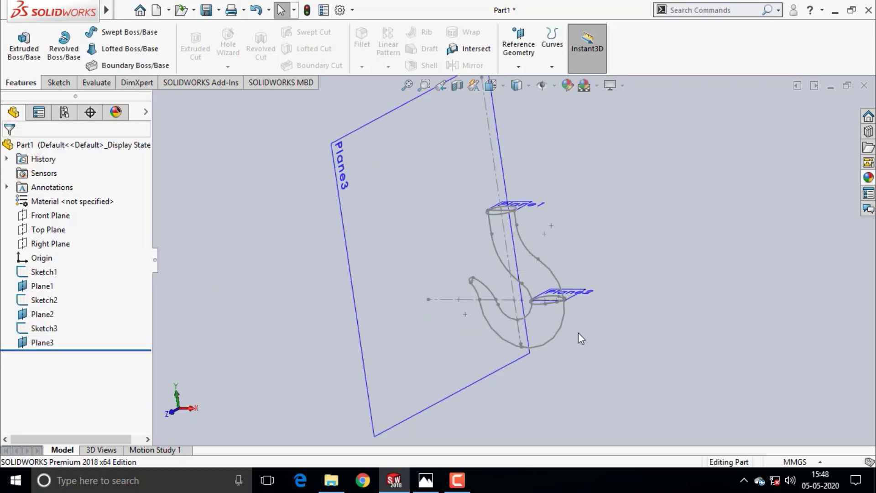
mouse_move(544, 343)
middle_mouse_down()
mouse_move(526, 341)
mouse_move(538, 349)
mouse_move(524, 337)
middle_mouse_up()
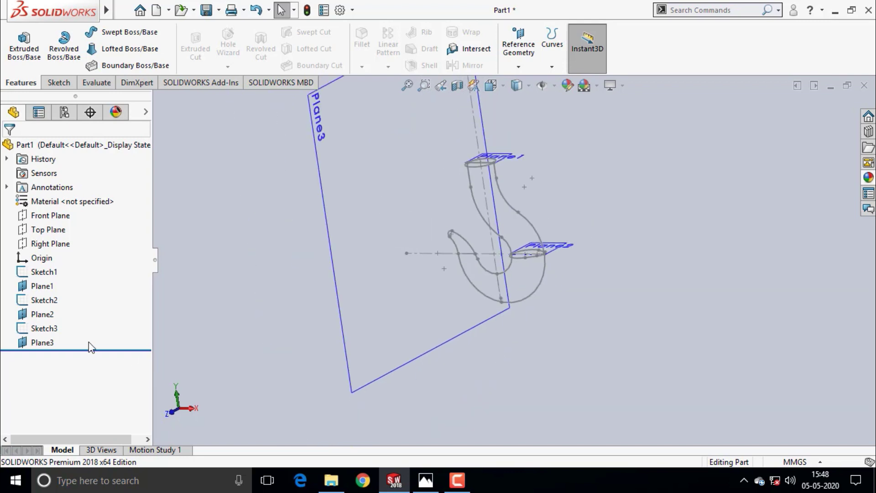
left_click(41, 346)
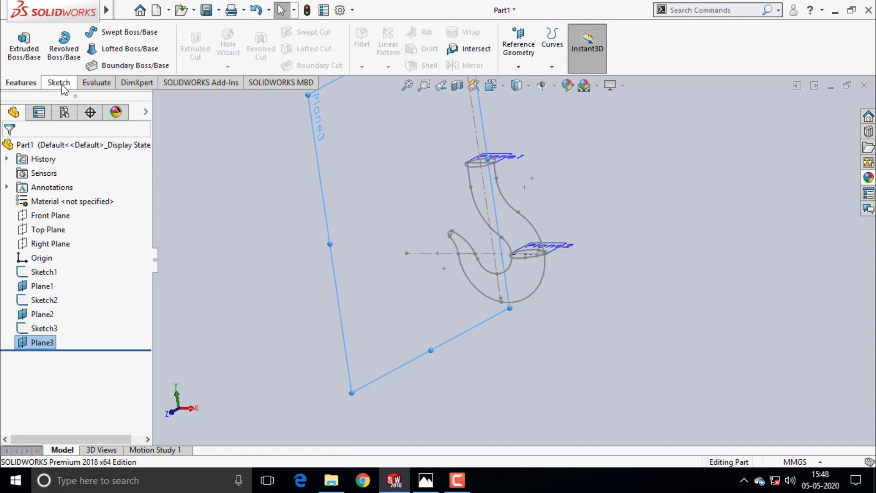
- Start Sketch4 on Plane3 and draw a centerline from the inner hook curve to the outer curve
left_click(59, 82)
left_click(18, 40)
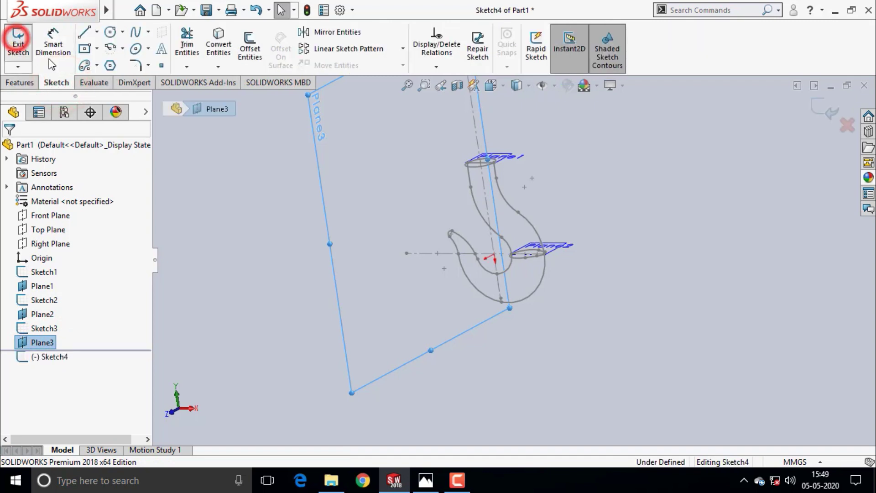
left_click(96, 33)
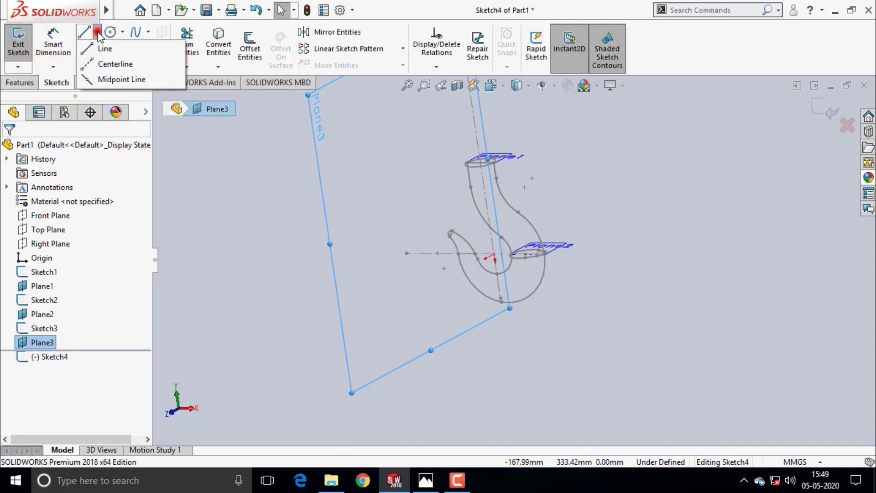
left_click(105, 67)
scroll(519, 283, "down", 2)
scroll(485, 303, "down", 3)
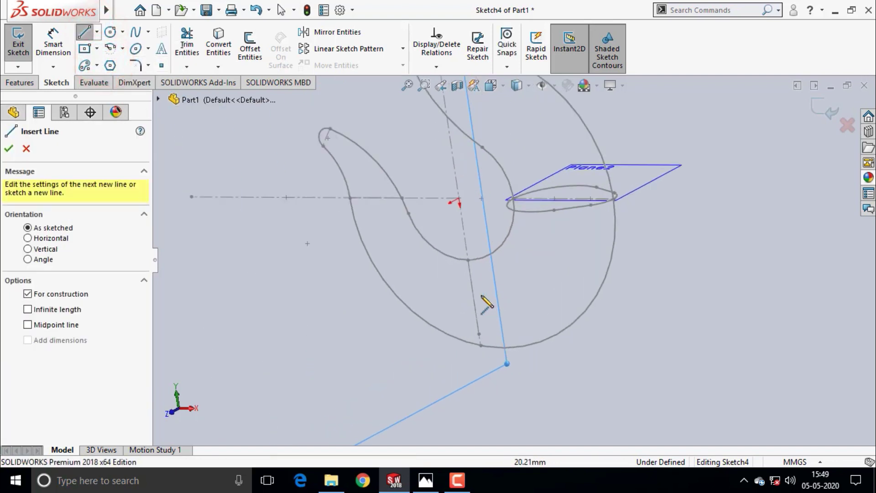
left_click(468, 260)
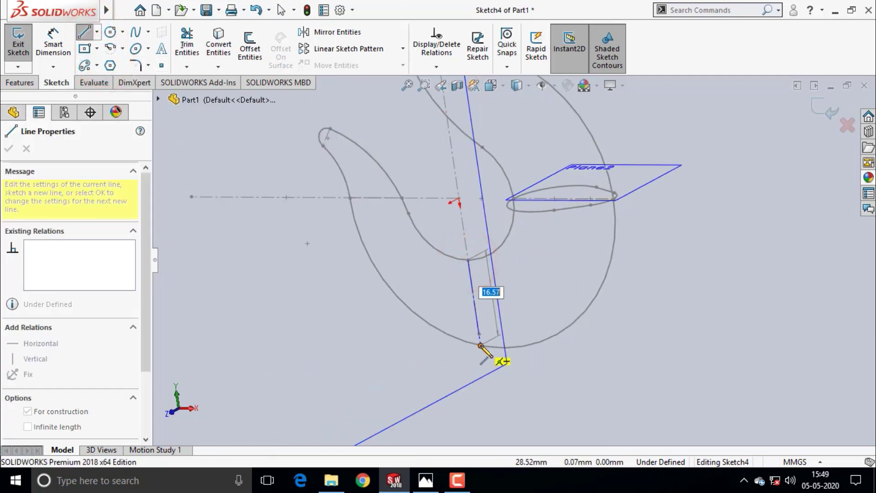
left_click(480, 346)
key("Escape")
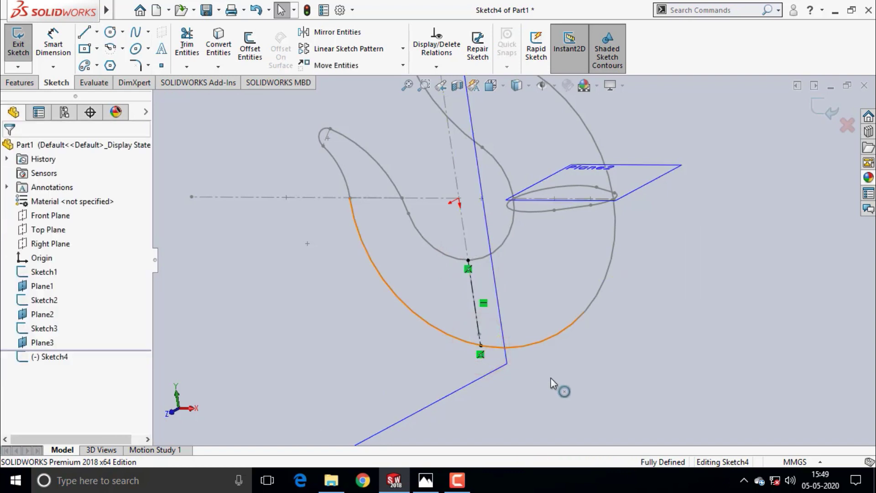
mouse_move(551, 383)
middle_mouse_down()
mouse_move(548, 399)
mouse_move(166, 59)
middle_mouse_up()
- Draw a circle centred on the centerline with its edge touching the inner hook curve
left_click(110, 32)
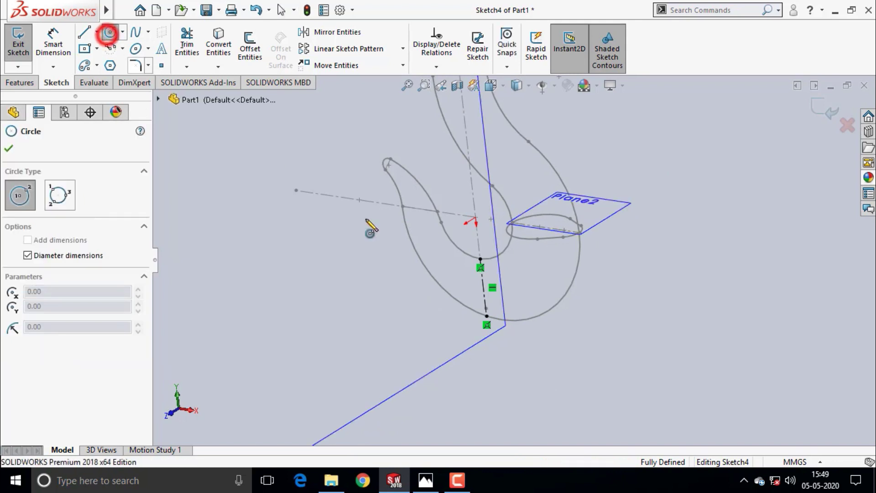
scroll(479, 289, "down", 3)
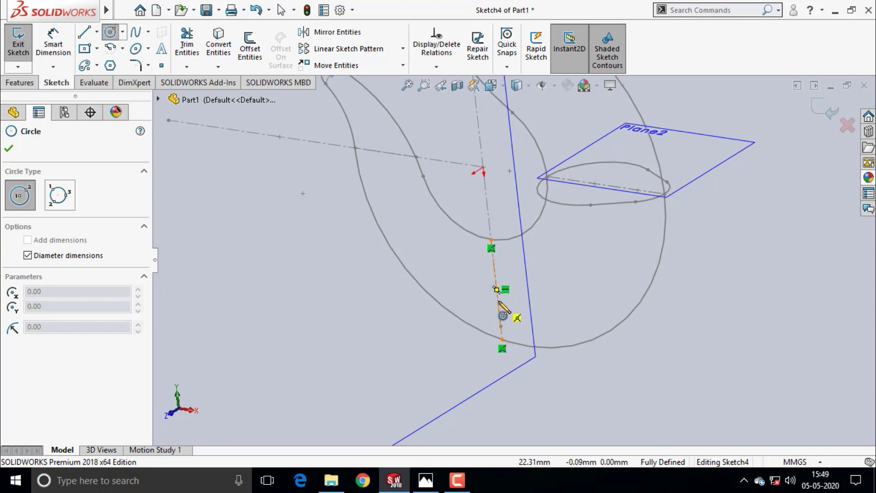
left_click(497, 301)
left_click(492, 240)
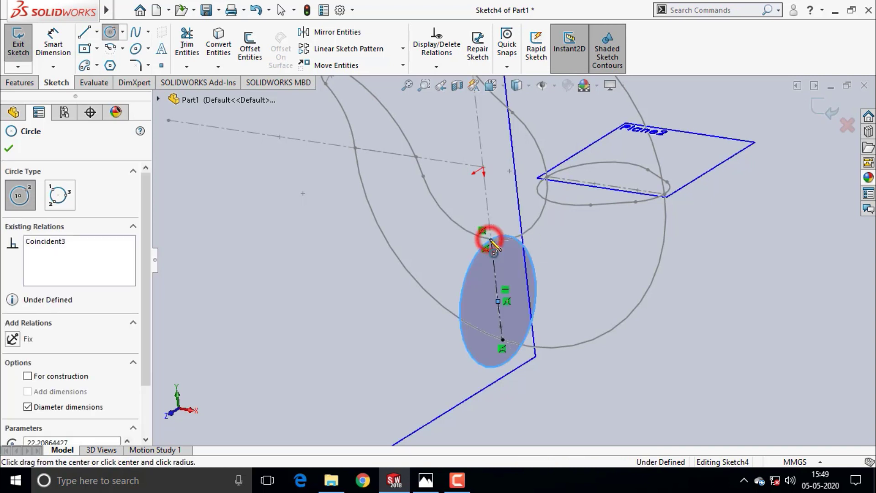
key("Escape")
middle_click_drag(450, 260, 436, 245)
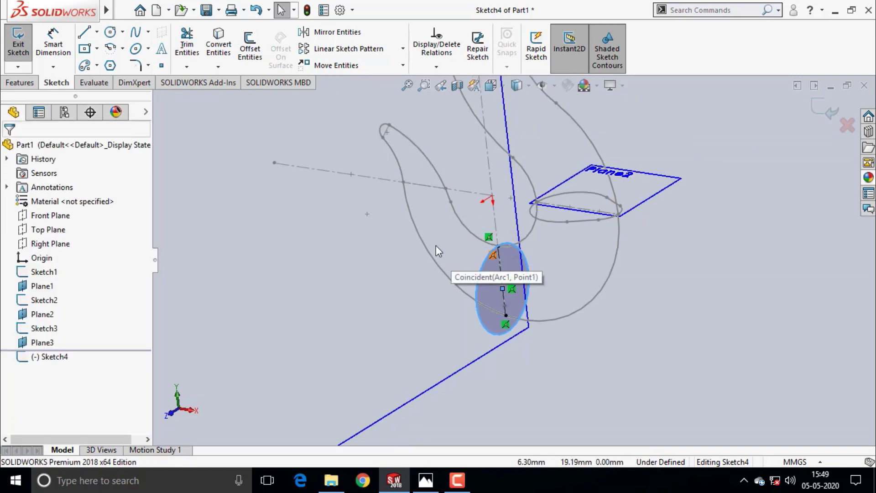
- Dimension the circle's diameter at 14 mm
left_click(59, 46)
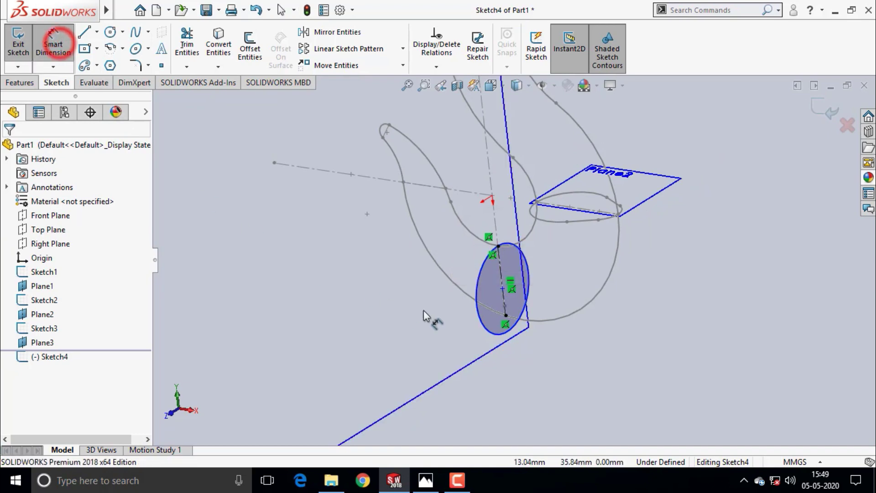
left_click(483, 327)
left_click(376, 288)
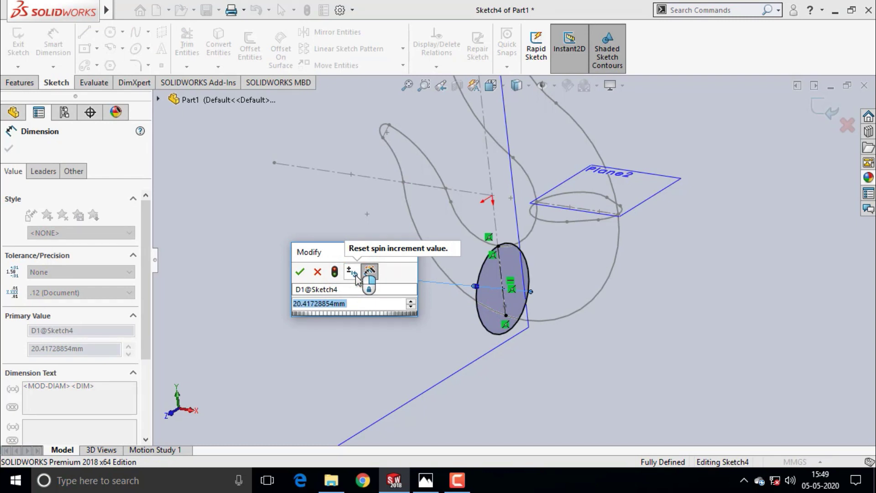
type("14")
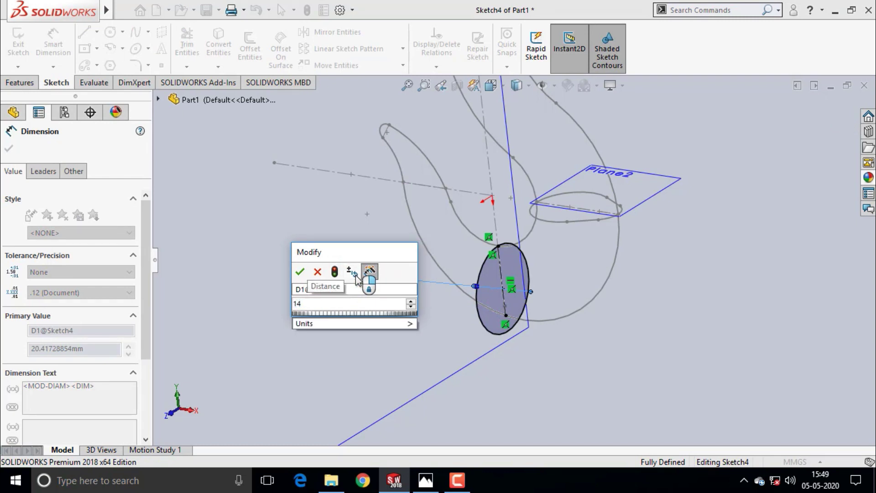
left_click(300, 272)
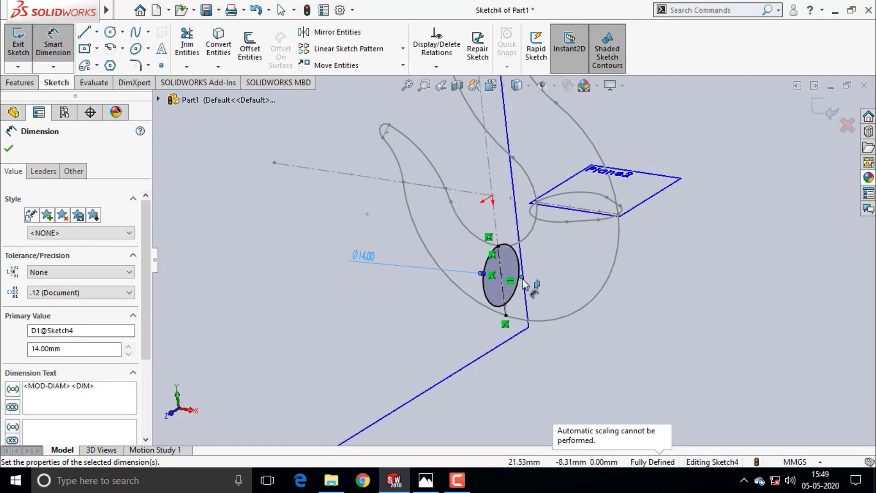
scroll(525, 284, "down", 1)
scroll(430, 297, "down", 1)
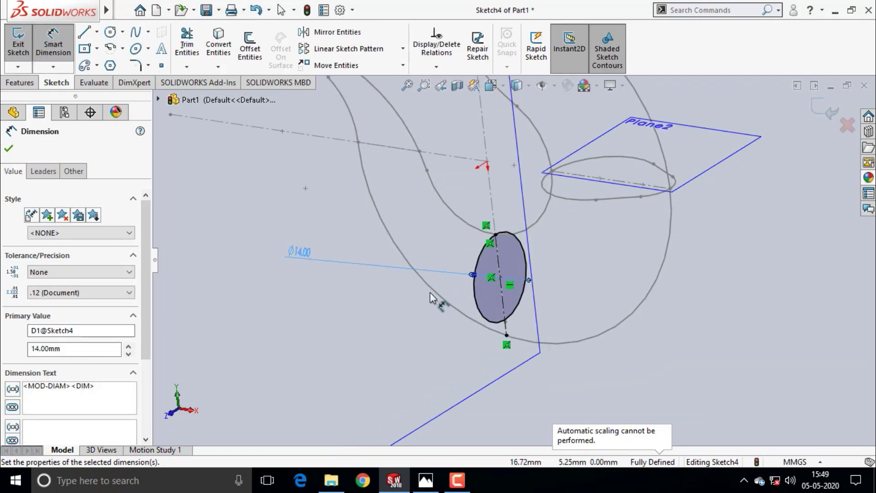
left_click(391, 341)
mouse_move(391, 340)
middle_mouse_down()
mouse_move(380, 320)
mouse_move(385, 341)
middle_mouse_up()
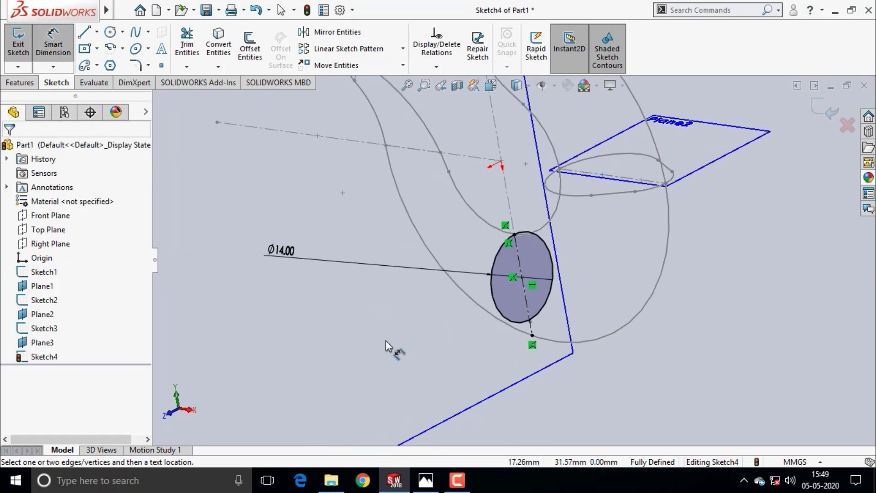
- Draw a second, smaller circle lower on the centerline, overlapping the first
left_click(113, 33)
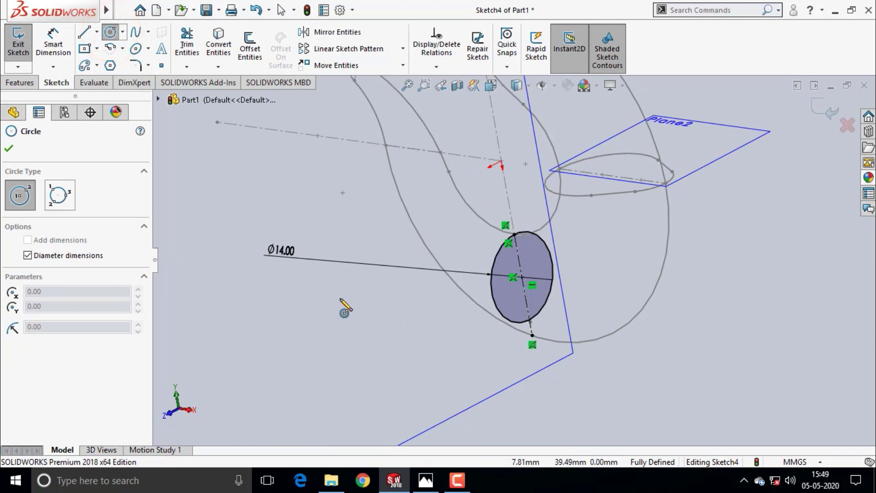
left_click(525, 295)
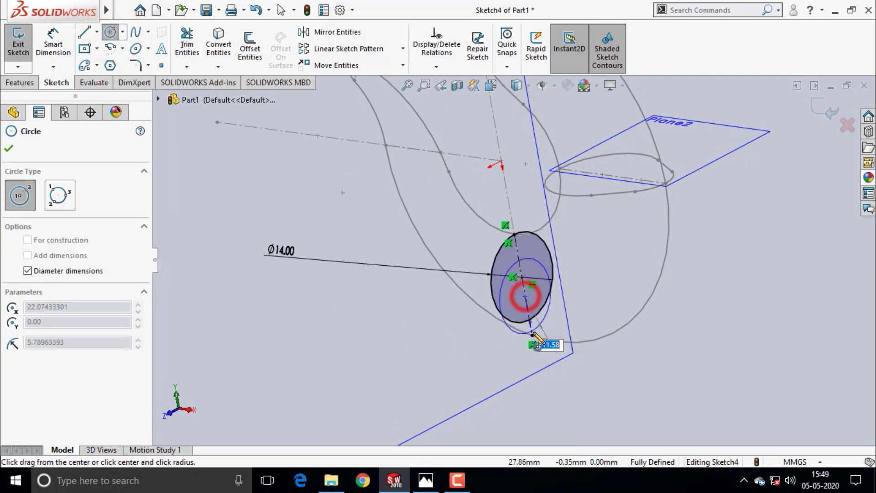
left_click(532, 336)
left_click(9, 148)
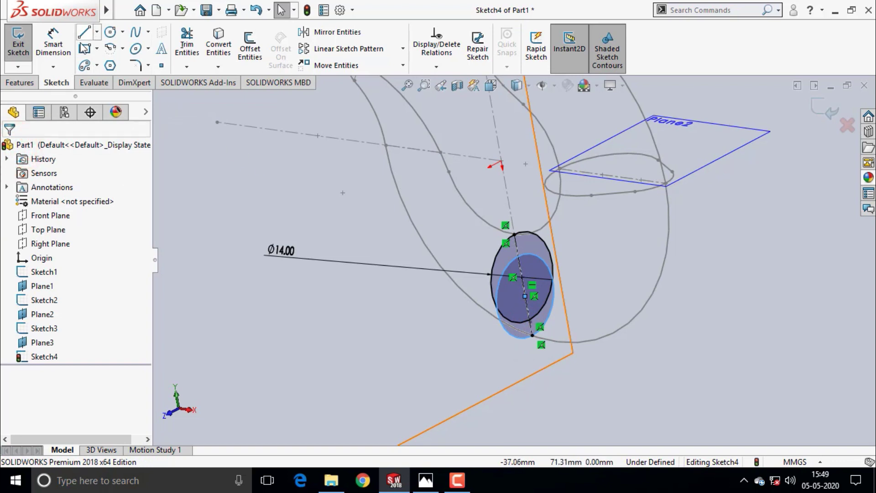
- Dimension the smaller circle's diameter at 9 mm
left_click(55, 43)
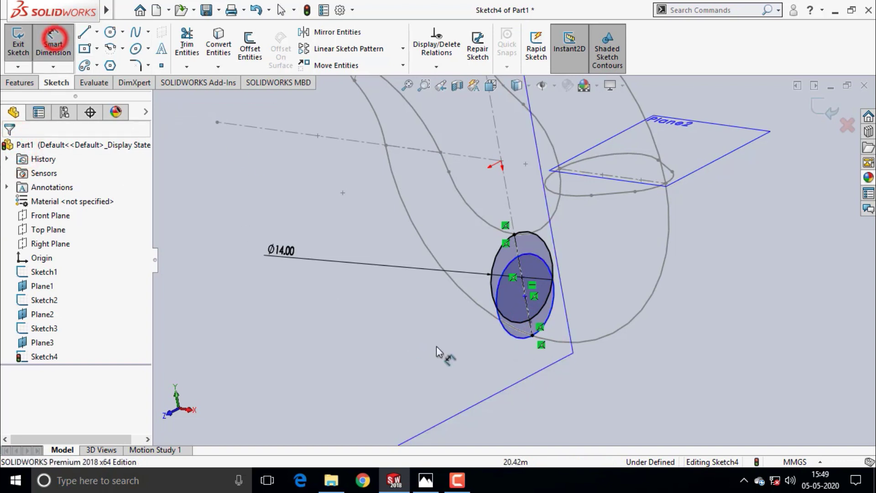
left_click(509, 334)
left_click(426, 363)
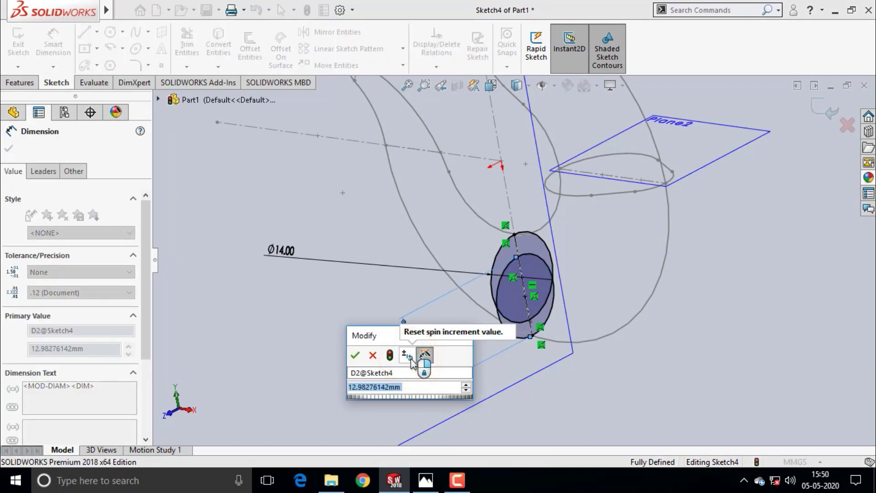
type("9")
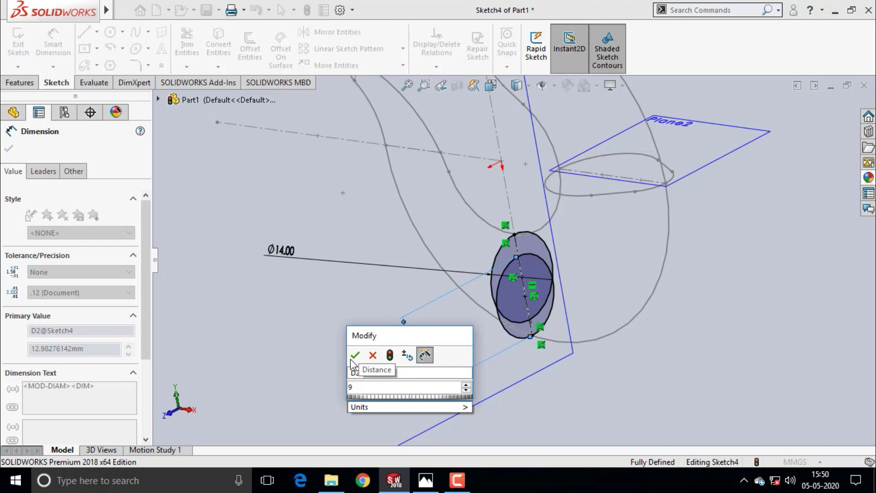
left_click(355, 355)
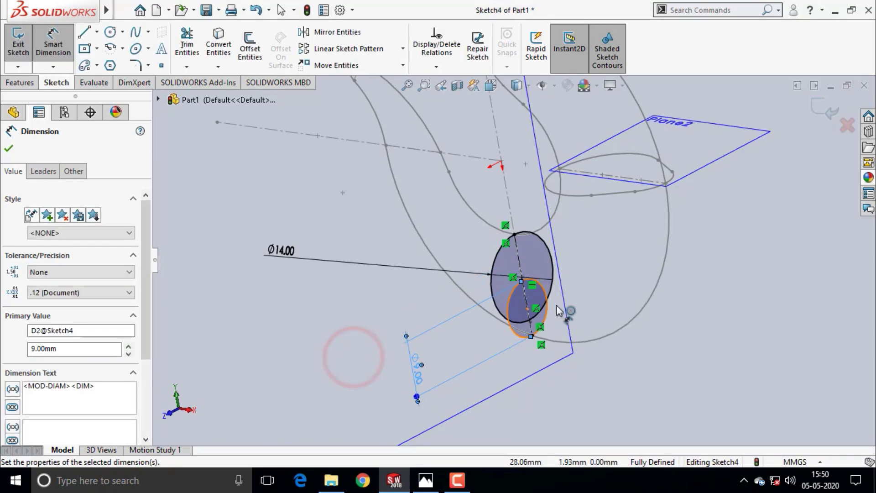
scroll(556, 309, "down", 1)
left_click(630, 418)
scroll(630, 418, "up", 1)
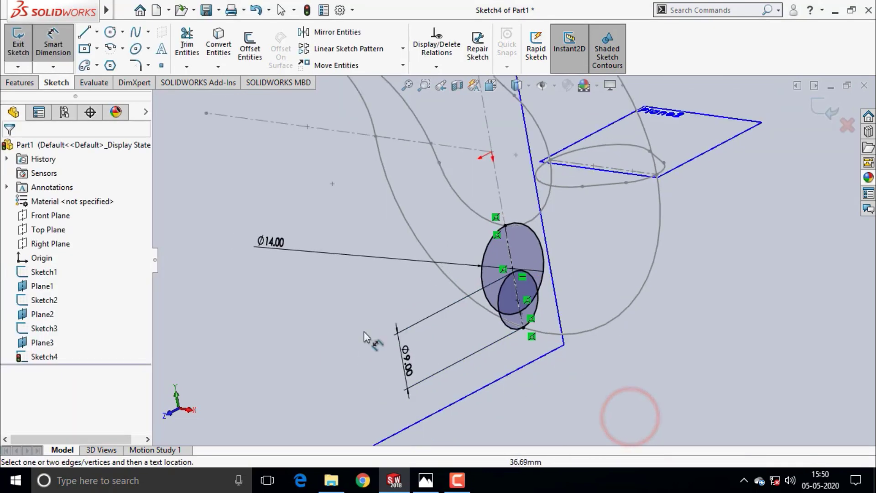
- Draw a slanted line right of the circles, running down toward the outer hook curve
left_click(84, 34)
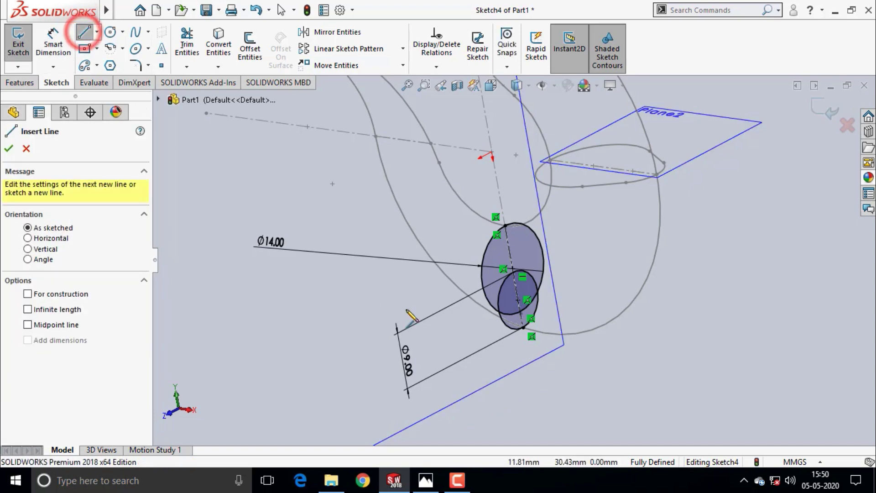
left_click(563, 227)
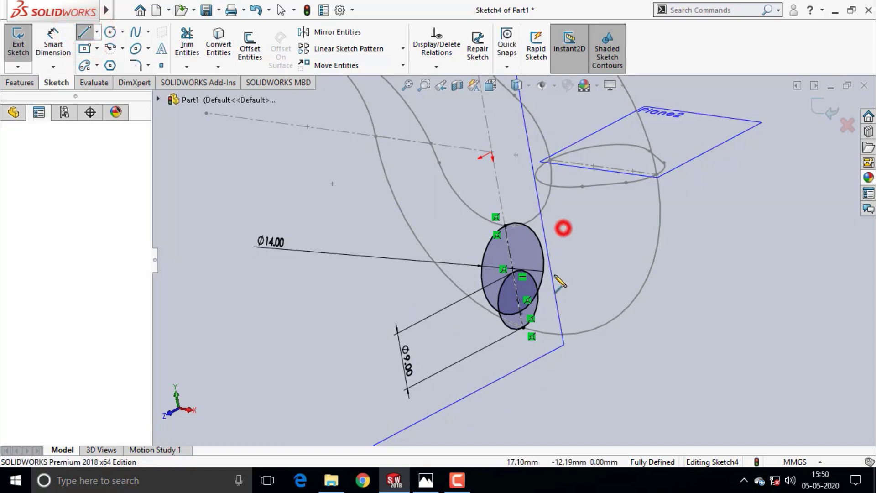
left_click(546, 325)
key("Escape")
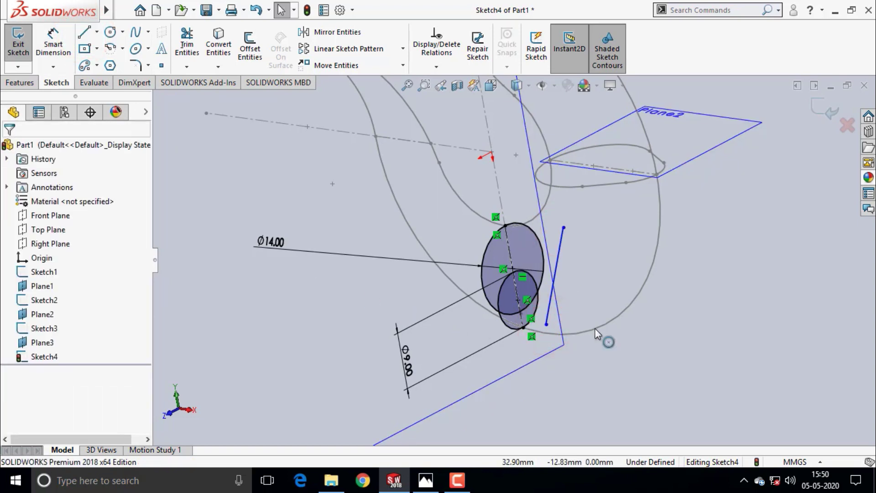
mouse_move(587, 347)
middle_mouse_down()
mouse_move(598, 359)
mouse_move(588, 390)
mouse_move(593, 379)
middle_mouse_up()
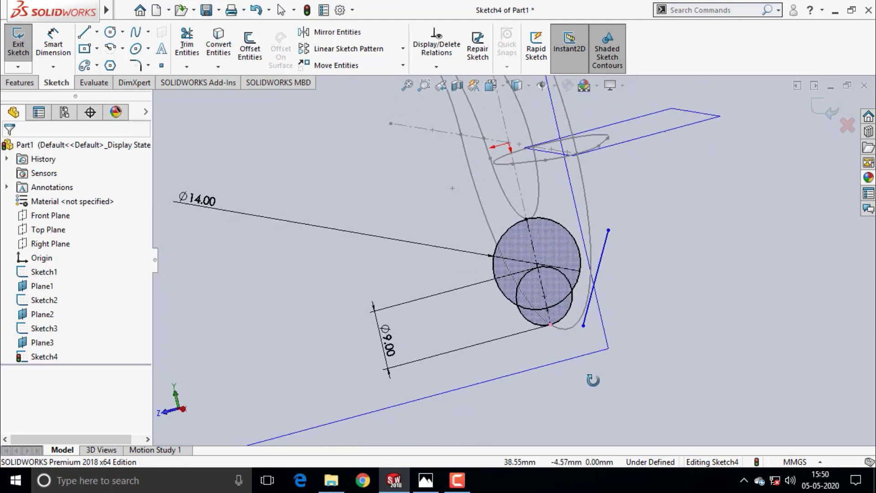
scroll(600, 262, "down", 2)
- Make the slanted line tangent to the Ø14 circle
left_click(590, 245)
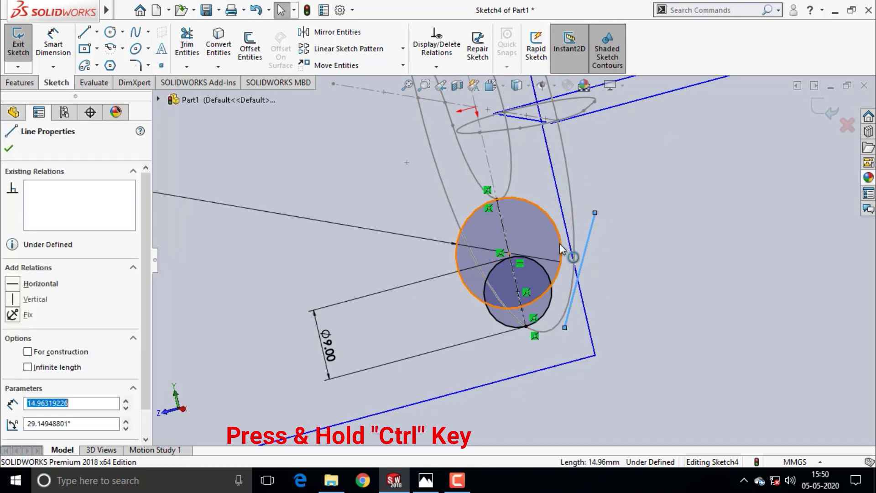
left_click(561, 249, "ctrl")
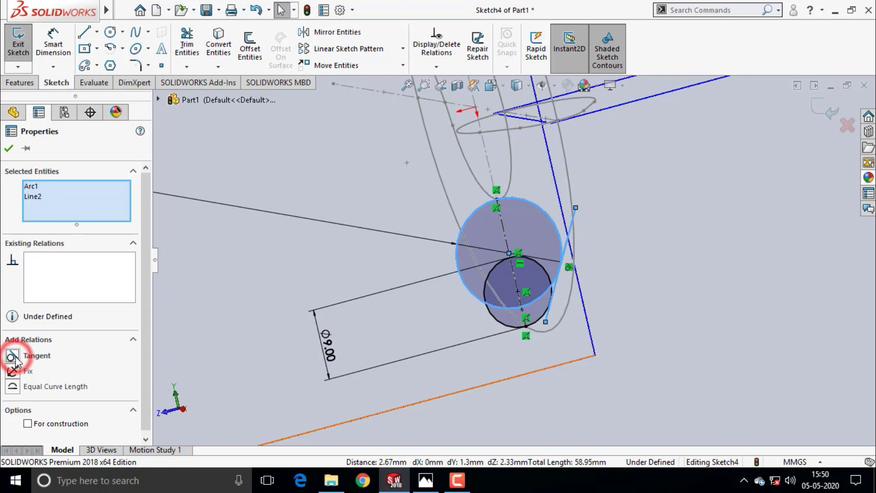
left_click(13, 356)
left_click(8, 148)
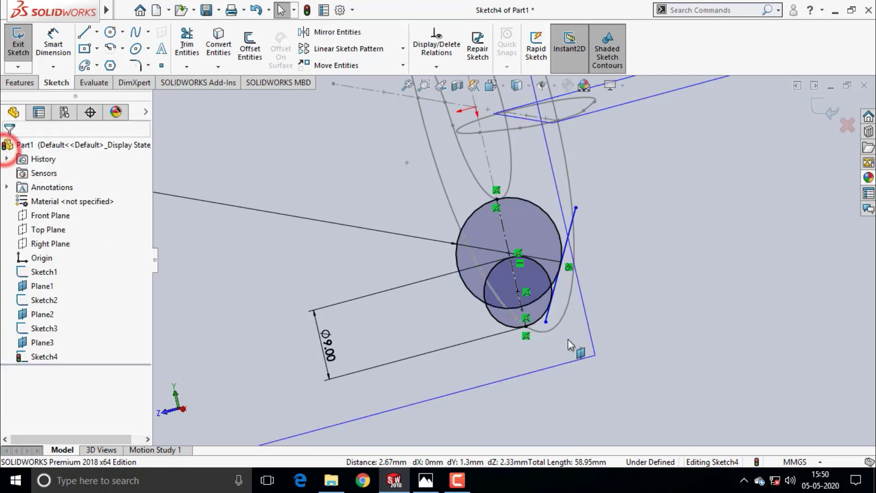
- Make the same line tangent to the Ø9 circle as well
scroll(546, 321, "down", 3)
scroll(524, 319, "down", 3)
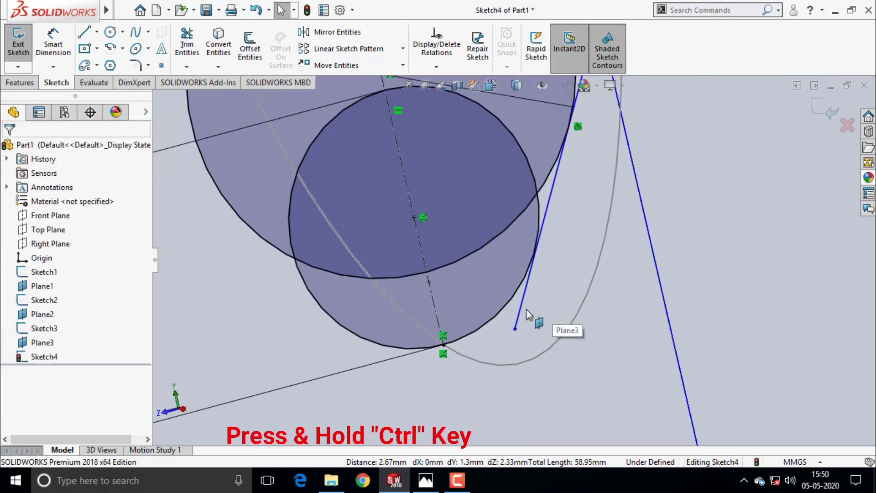
left_click(520, 311)
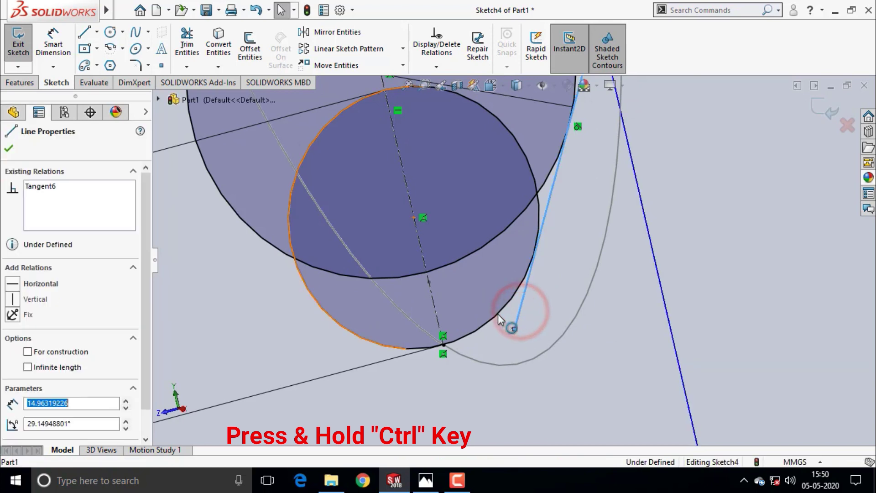
left_click(497, 314, "ctrl")
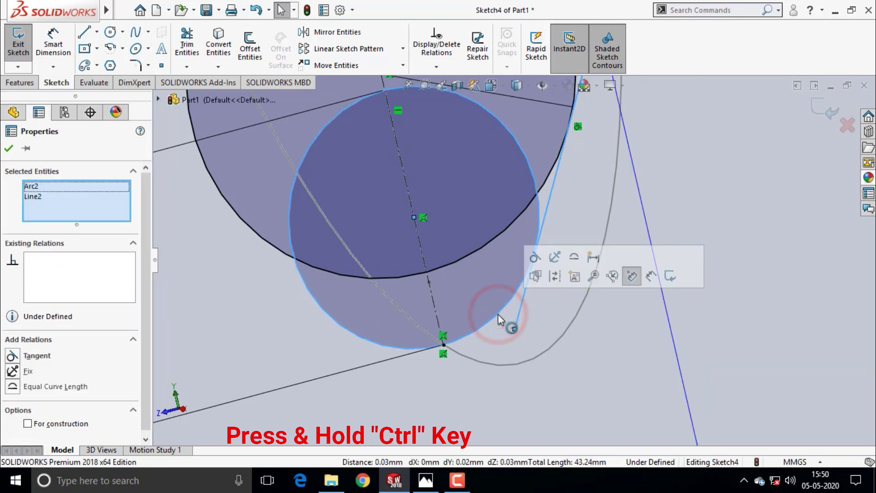
left_click(12, 356)
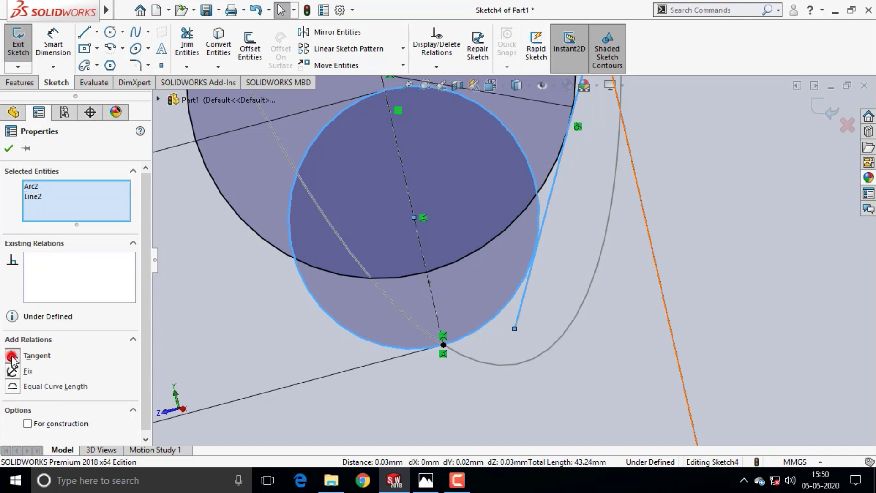
left_click(9, 151)
scroll(600, 317, "up", 3)
scroll(600, 317, "up", 2)
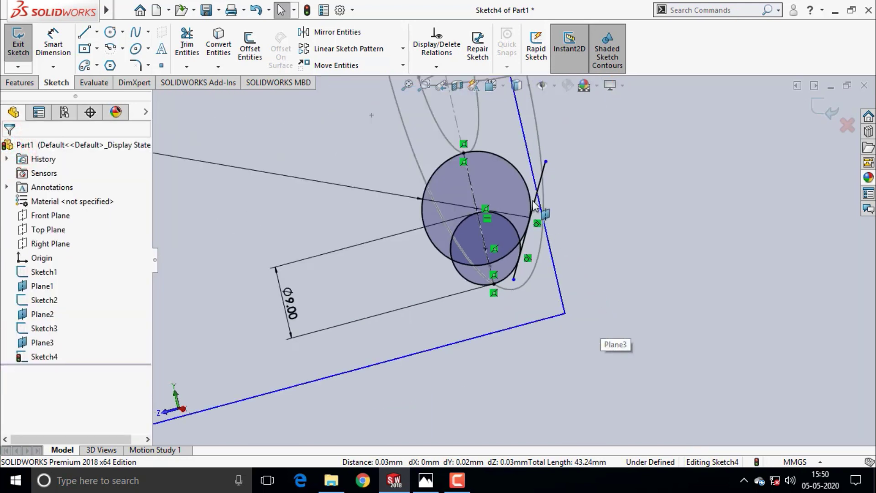
mouse_move(596, 221)
middle_mouse_down()
mouse_move(627, 228)
mouse_move(621, 293)
mouse_move(604, 258)
mouse_move(553, 231)
middle_mouse_up()
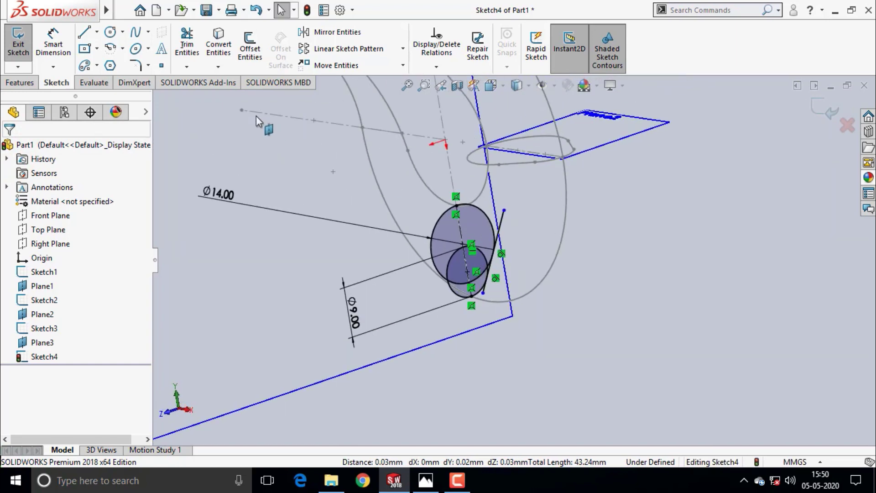
- Trim the tangent line's overhanging end so it spans only between the two circles
left_click(186, 41)
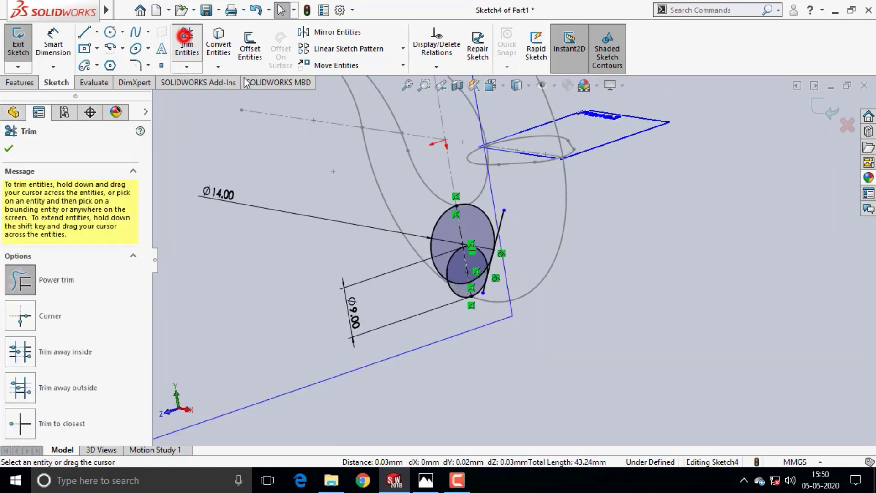
scroll(502, 212, "down", 2)
scroll(504, 224, "down", 2)
left_click(503, 214)
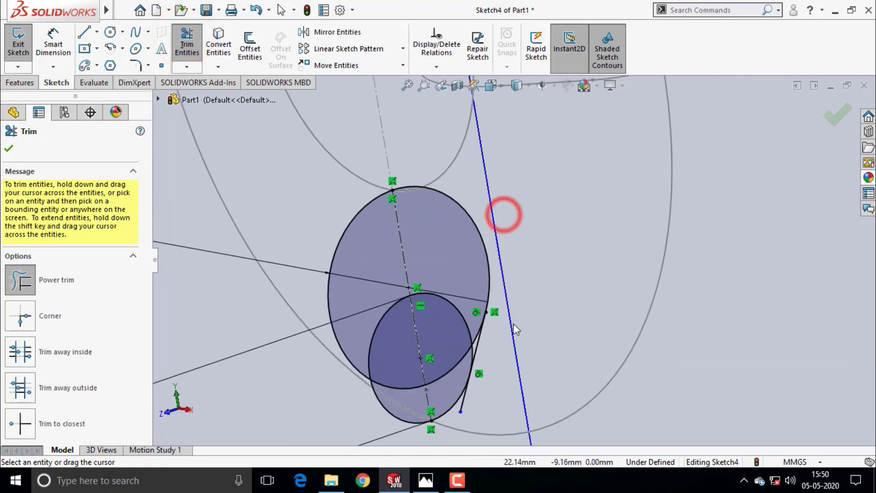
scroll(463, 424, "down", 2)
scroll(470, 401, "down", 1)
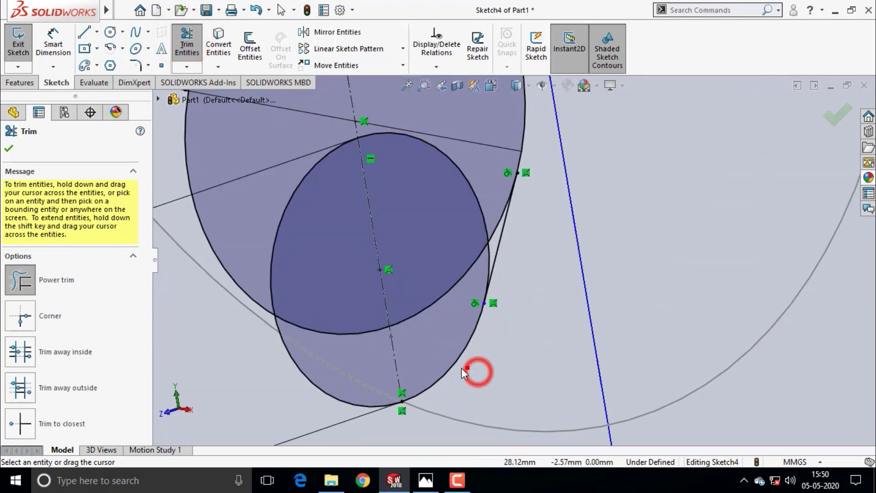
scroll(501, 337, "up", 2)
scroll(546, 306, "up", 2)
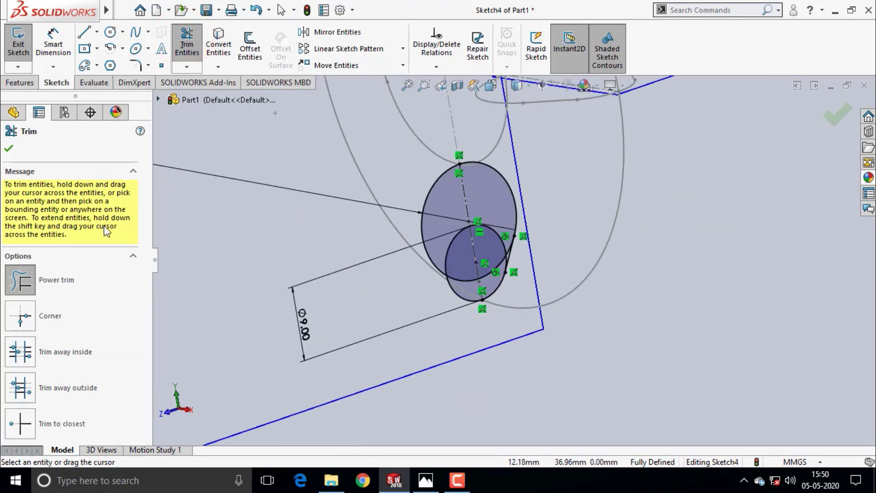
left_click(8, 149)
scroll(479, 234, "down", 1)
scroll(478, 235, "down", 1)
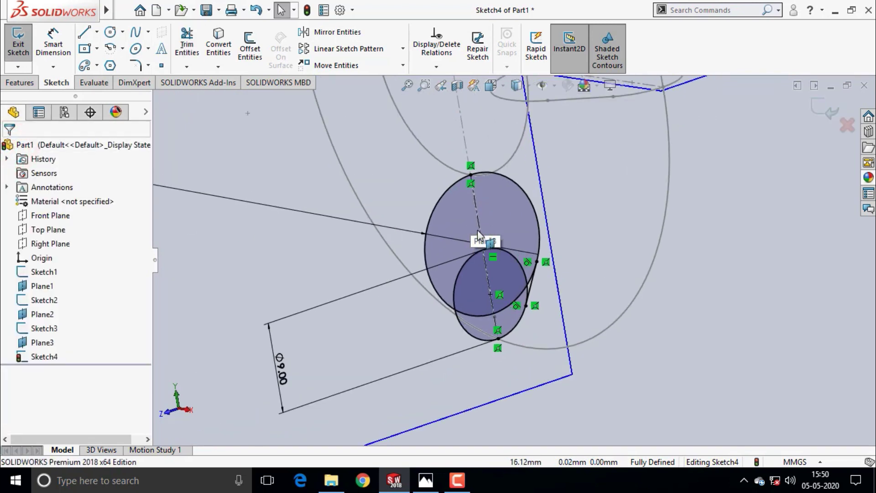
- Mirror tangent Line2 about centerline Line1 onto the circles' other side
left_click(341, 34)
left_click(532, 285)
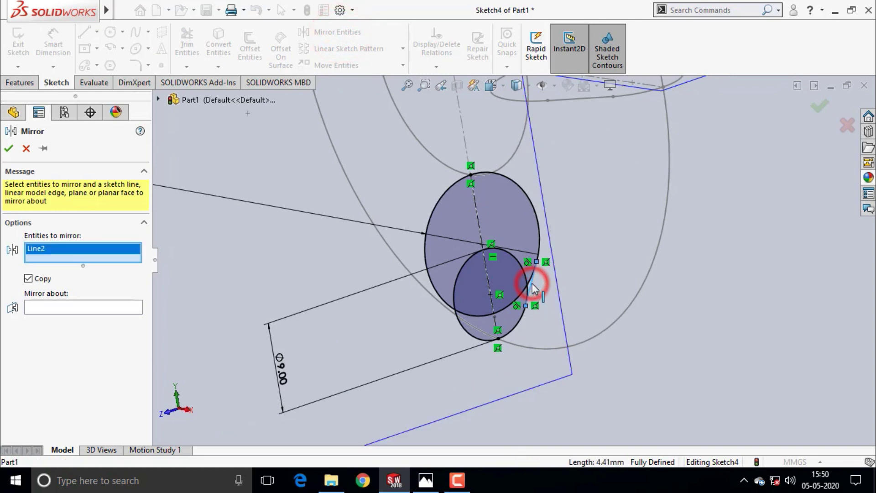
left_click(75, 306)
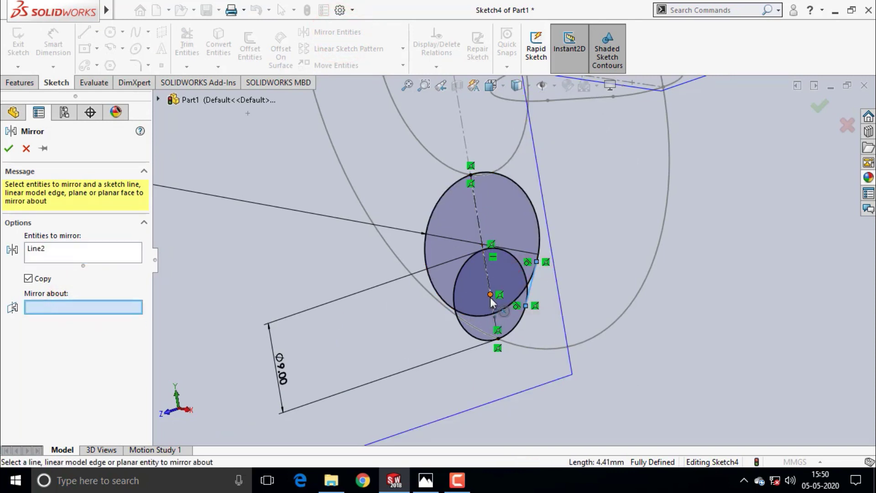
left_click(488, 276)
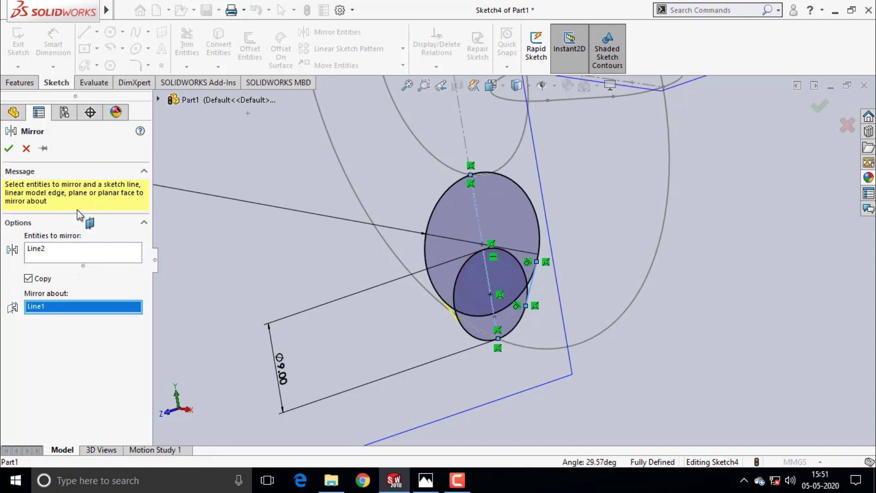
left_click(9, 149)
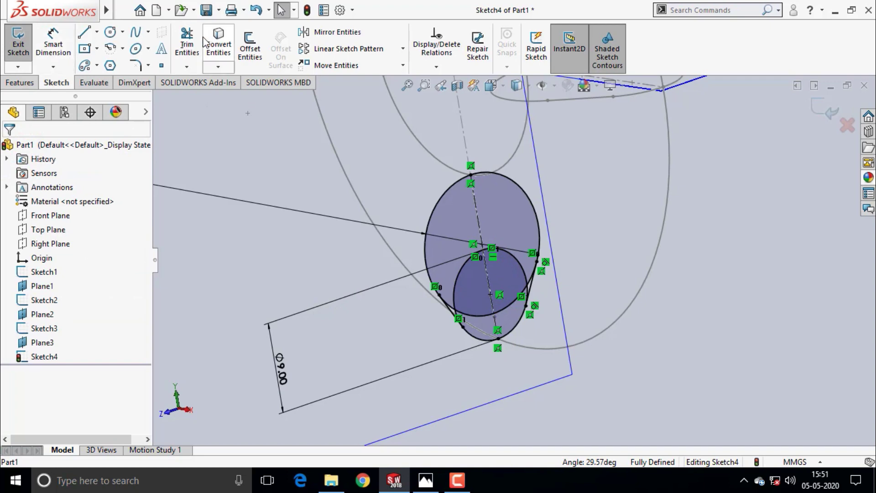
- Power-trim the inner circle's right arc and the lower arc inside the profile
left_click(186, 41)
scroll(527, 282, "up", 3)
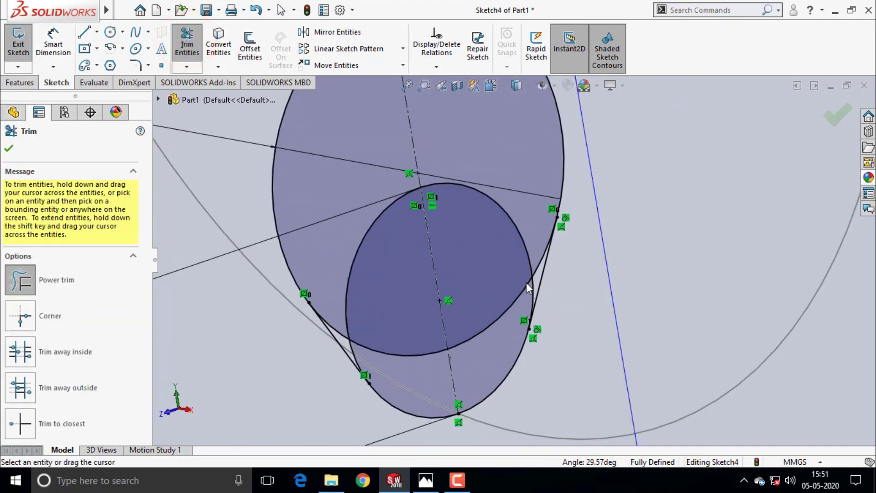
scroll(526, 282, "up", 3)
left_click(539, 235)
left_click_drag(540, 261, 530, 284)
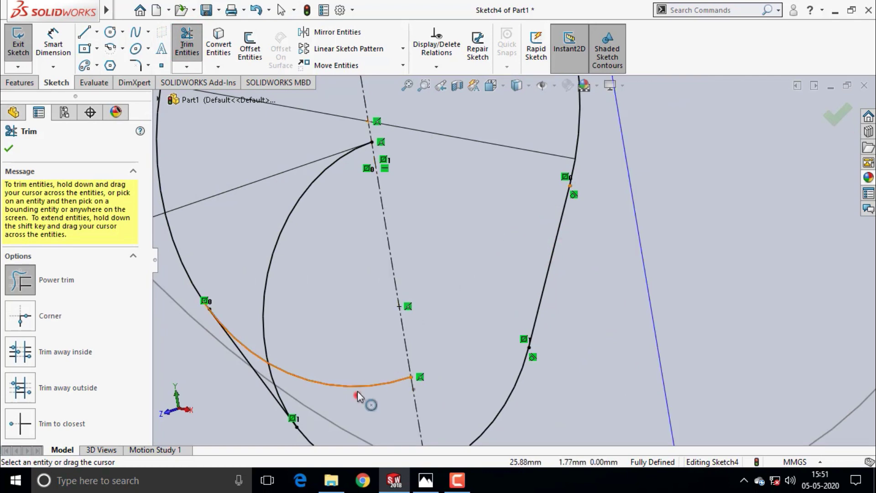
mouse_move(357, 392)
left_mouse_down()
mouse_move(285, 266)
mouse_move(265, 249)
left_mouse_up()
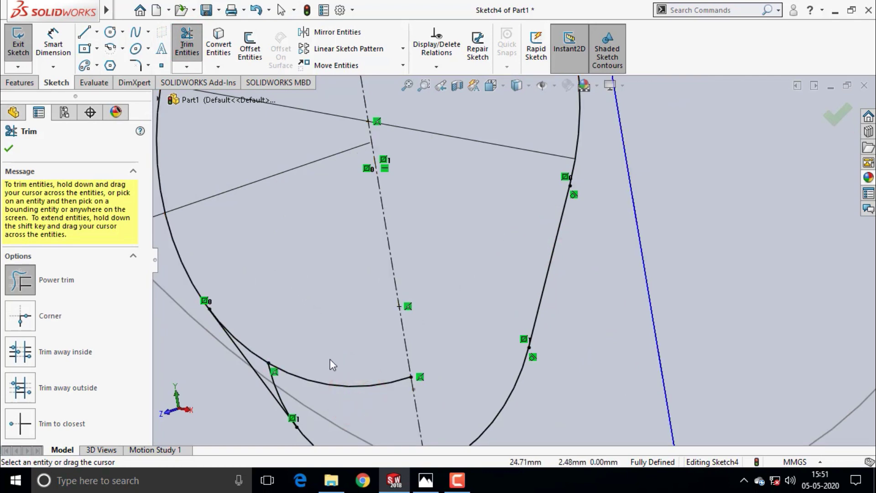
left_click_drag(330, 359, 335, 390)
- Trim the notched lower-left corner segments, leaving one closed egg-shaped profile
scroll(498, 209, "up", 3)
scroll(377, 317, "down", 3)
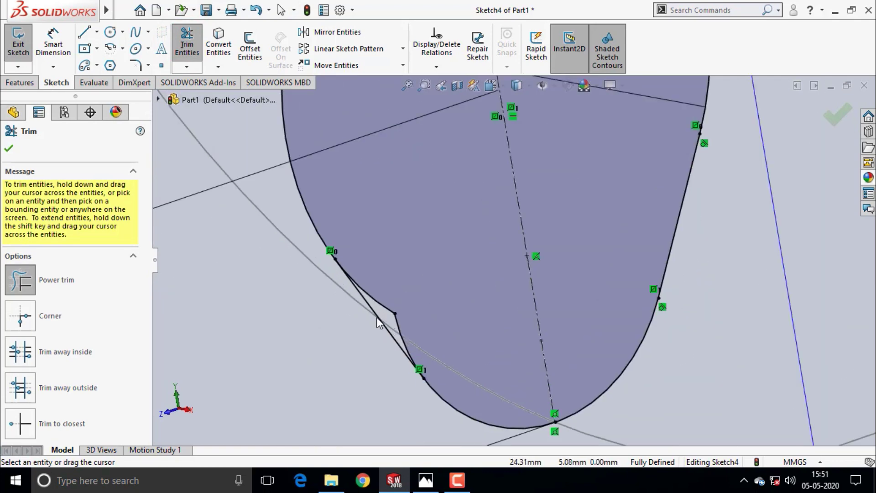
scroll(376, 318, "down", 3)
mouse_move(433, 240)
left_mouse_down()
mouse_move(444, 274)
mouse_move(477, 297)
left_mouse_up()
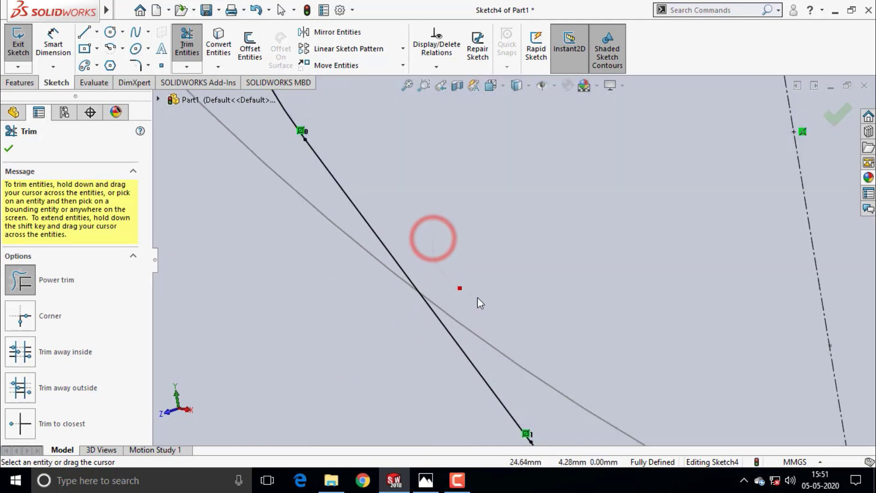
scroll(477, 297, "up", 3)
scroll(609, 315, "up", 2)
scroll(609, 316, "up", 2)
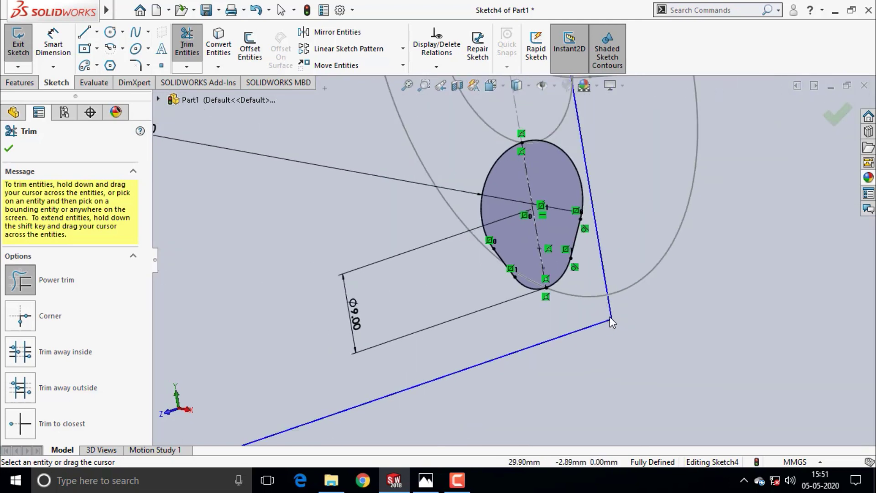
scroll(626, 316, "up", 3)
scroll(707, 263, "up", 1)
scroll(707, 262, "up", 1)
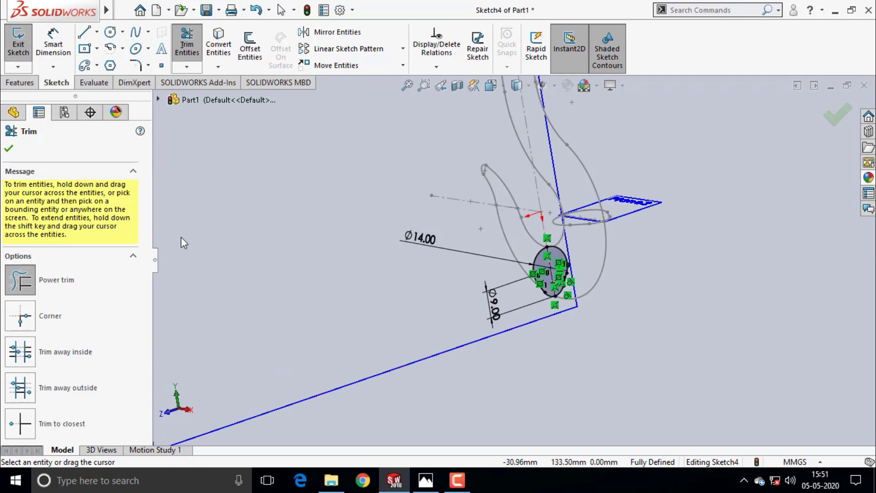
left_click(9, 151)
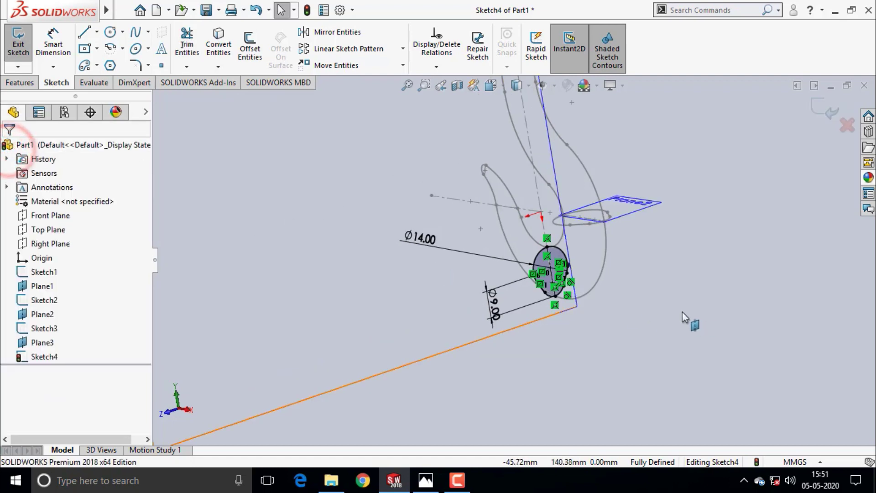
mouse_move(683, 311)
middle_mouse_down()
mouse_move(672, 289)
mouse_move(710, 299)
middle_mouse_up()
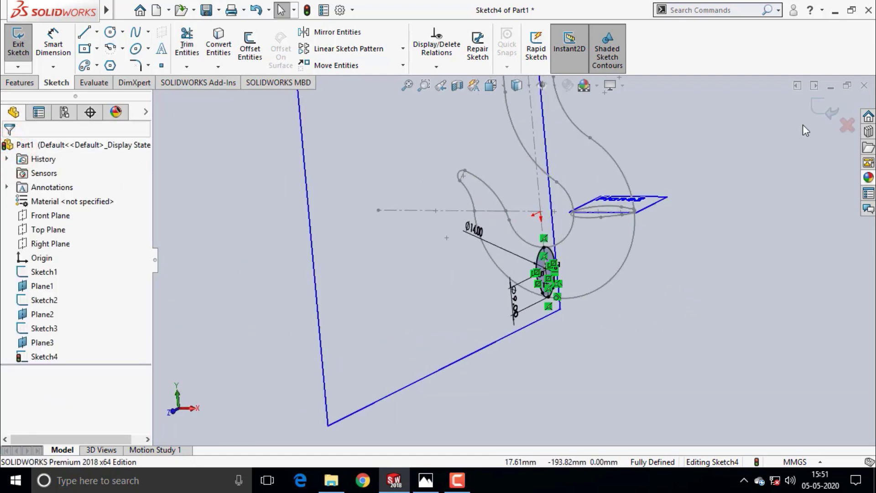
- Exit the cross-section Sketch4 and put the hook-profile Sketch1 back into edit mode
left_click(817, 107)
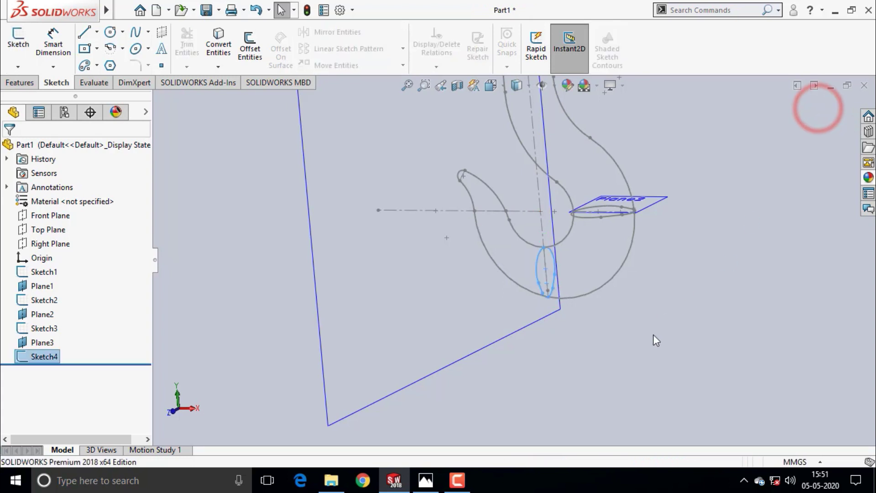
mouse_move(655, 338)
middle_mouse_down()
mouse_move(628, 348)
mouse_move(663, 389)
mouse_move(684, 309)
mouse_move(641, 354)
mouse_move(674, 397)
mouse_move(673, 352)
mouse_move(614, 363)
mouse_move(690, 352)
mouse_move(730, 369)
mouse_move(684, 395)
mouse_move(671, 300)
mouse_move(620, 269)
mouse_move(537, 245)
middle_mouse_up()
scroll(510, 240, "down", 2)
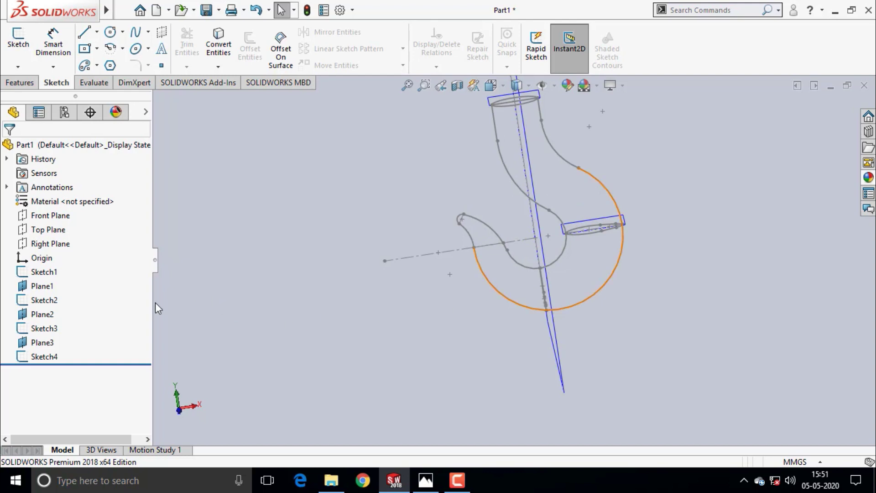
left_click(45, 276)
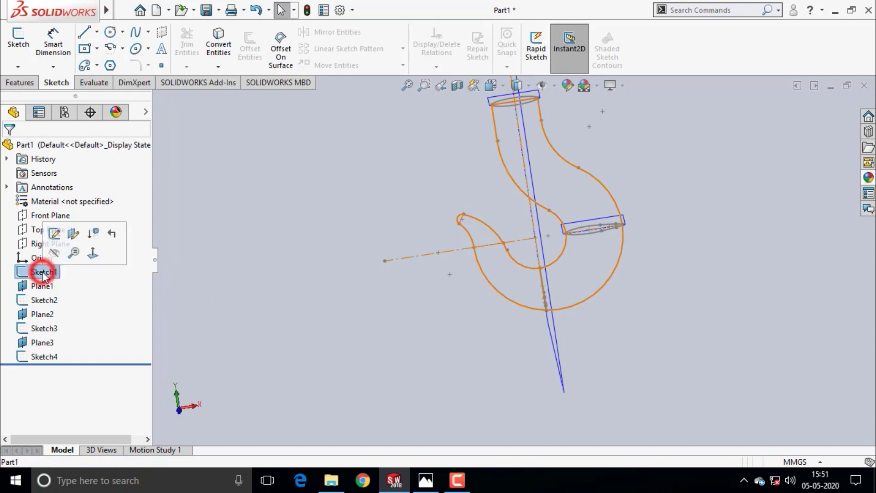
left_click(55, 234)
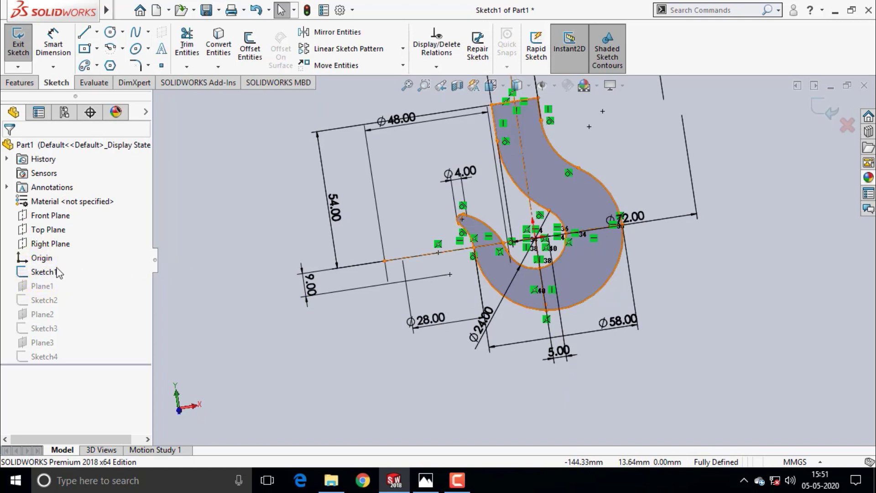
- View Sketch1 Normal To and zoom in on the hook with its Ø48, 54 and Ø4 dimensions
left_click(180, 251)
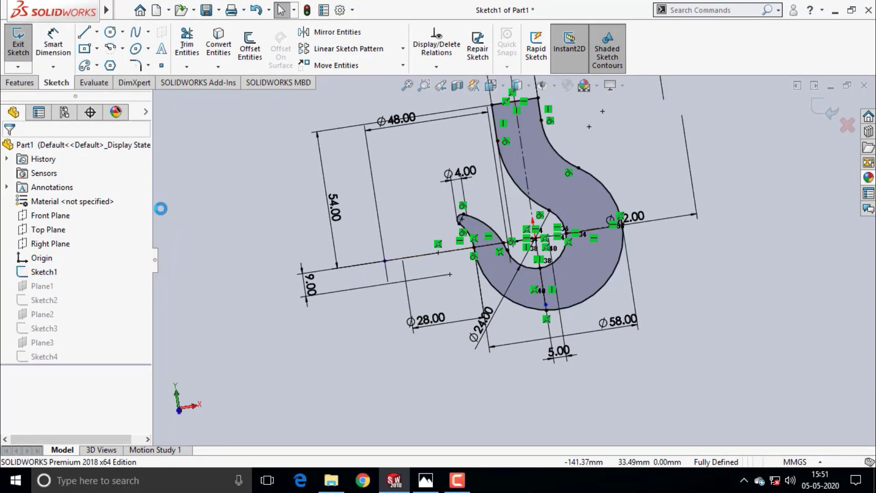
left_click(49, 274)
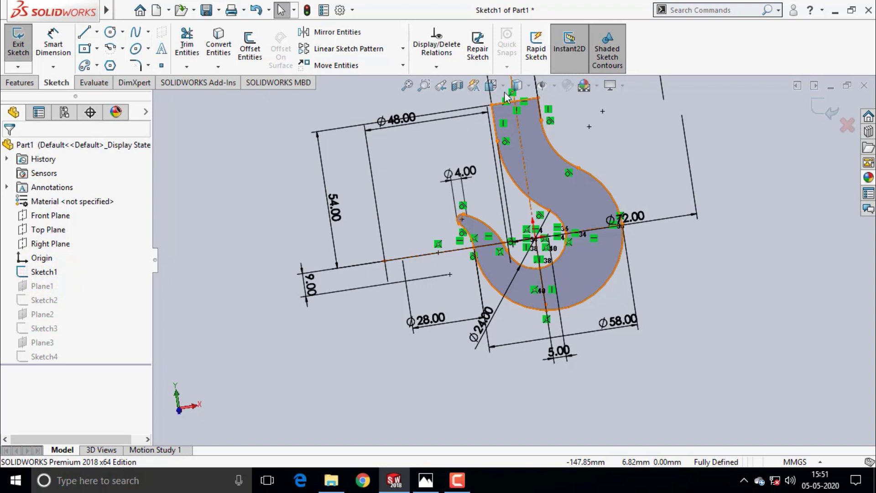
key("shift+F10")
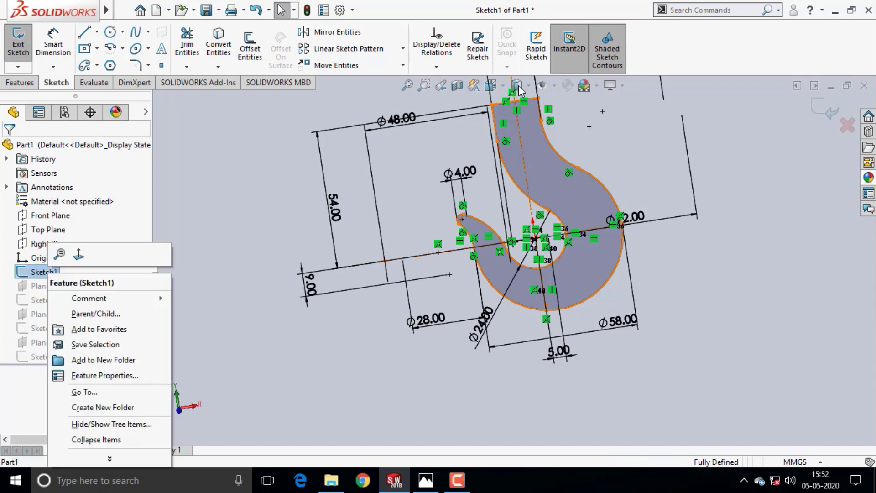
left_click(79, 256)
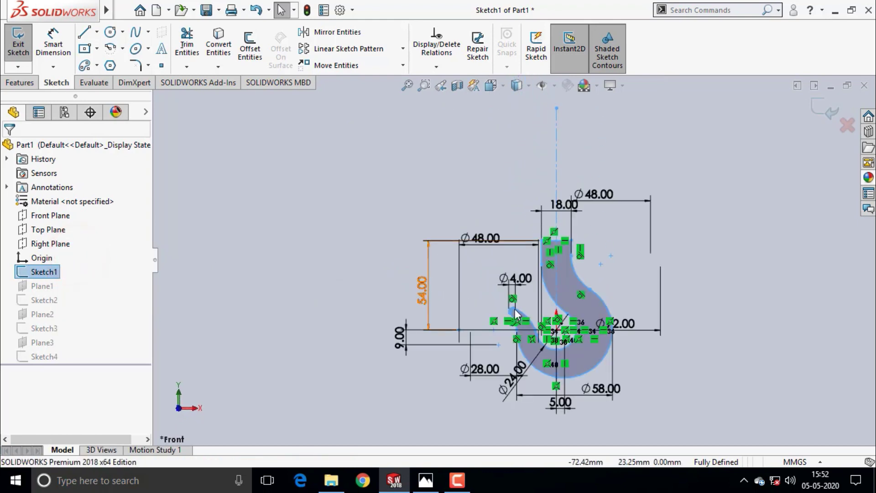
scroll(551, 319, "down", 3)
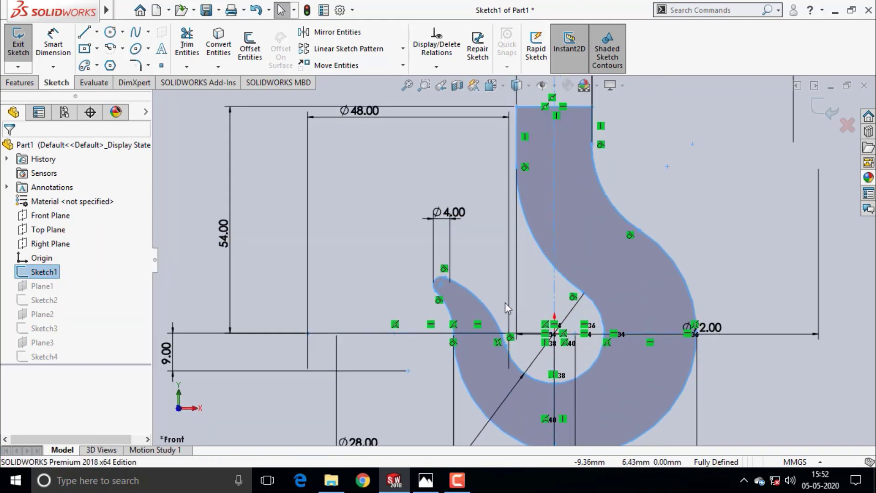
- Draw a short construction centerline from the hook's pointed tip inward
left_click(97, 32)
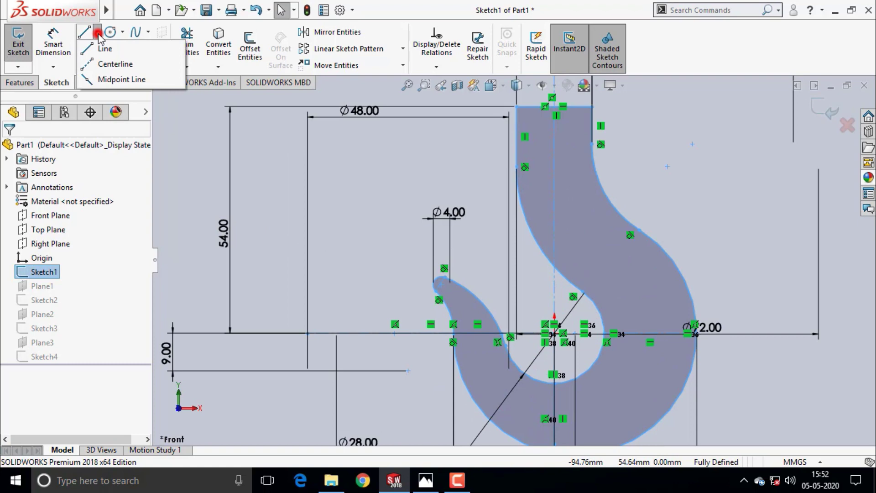
left_click(112, 64)
scroll(457, 303, "down", 5)
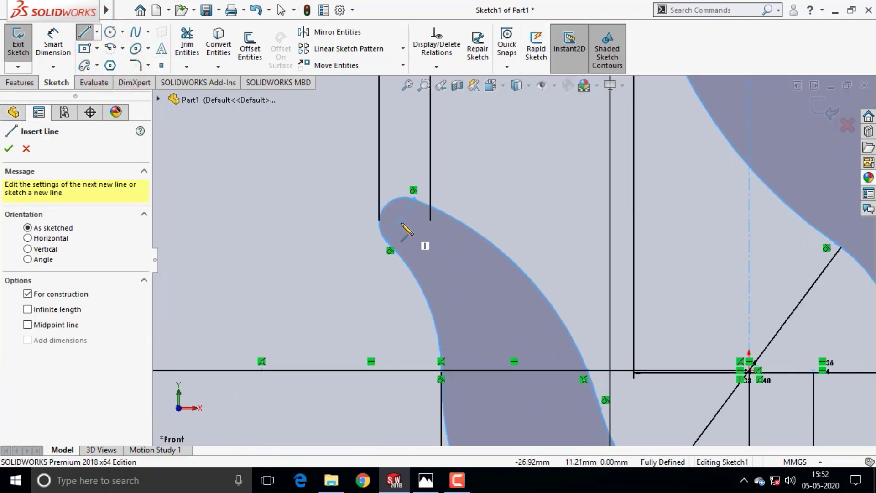
left_click(401, 220)
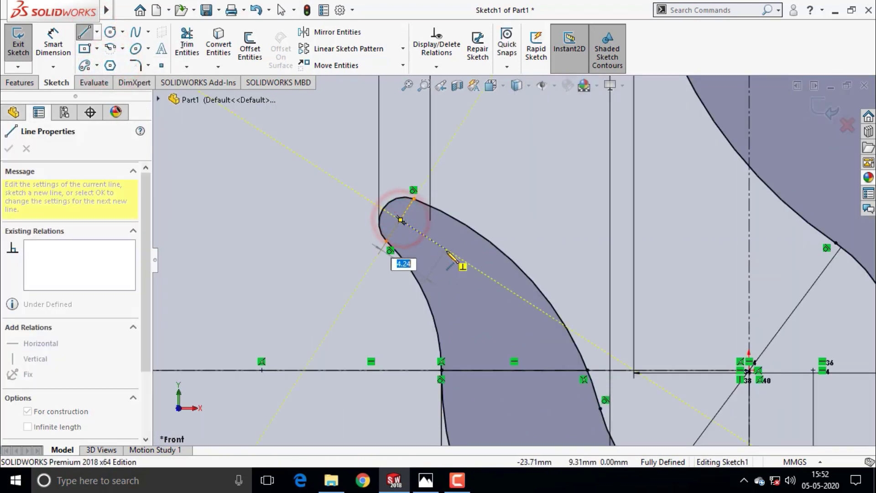
left_click(446, 250)
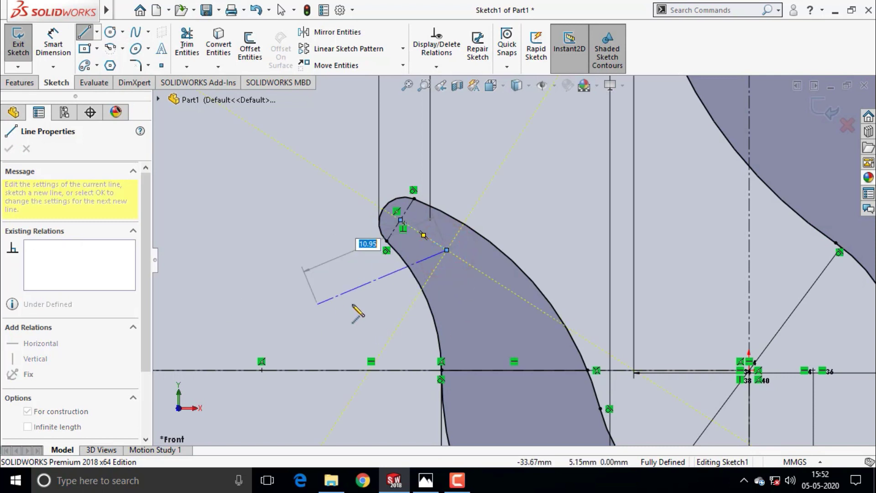
key("Escape")
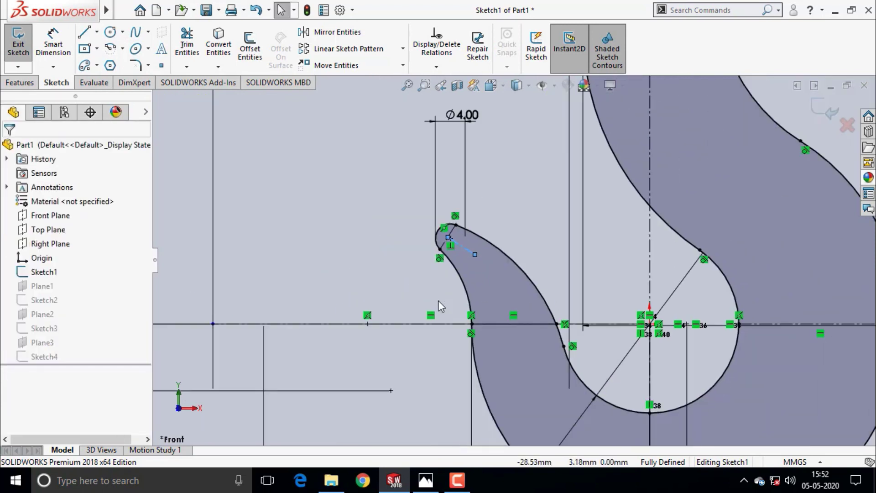
- Close Sketch1 and orbit to see the hook profile and its three cross-sections in 3D
scroll(438, 301, "up", 3)
left_click(819, 109)
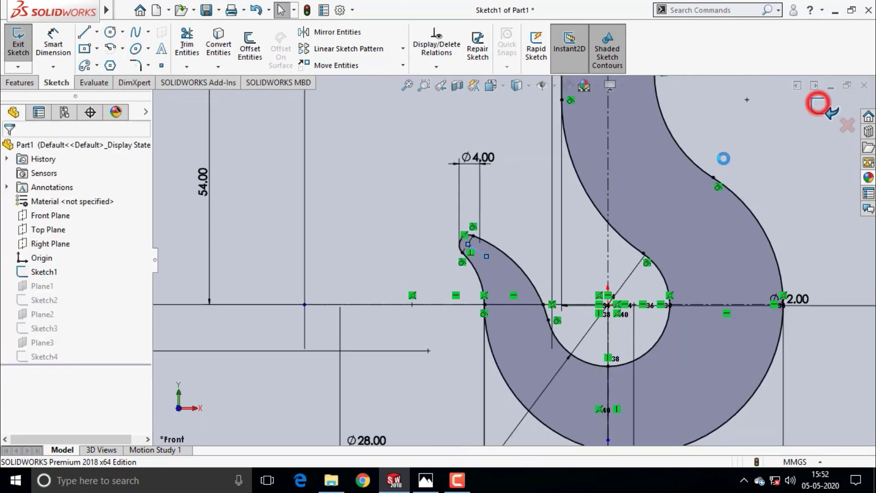
scroll(482, 234, "up", 4)
left_click(666, 264)
mouse_move(666, 267)
middle_mouse_down()
mouse_move(628, 338)
mouse_move(274, 361)
middle_mouse_up()
mouse_move(221, 344)
middle_mouse_down()
mouse_move(357, 279)
mouse_move(372, 299)
mouse_move(354, 319)
mouse_move(365, 318)
middle_mouse_up()
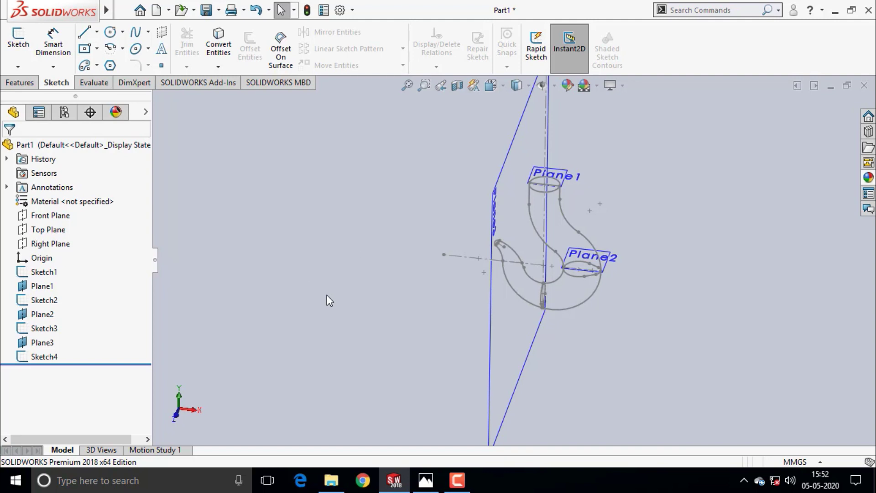
- Start a new reference plane using the tip centerline and Plane1 as references
left_click(23, 85)
left_click(526, 67)
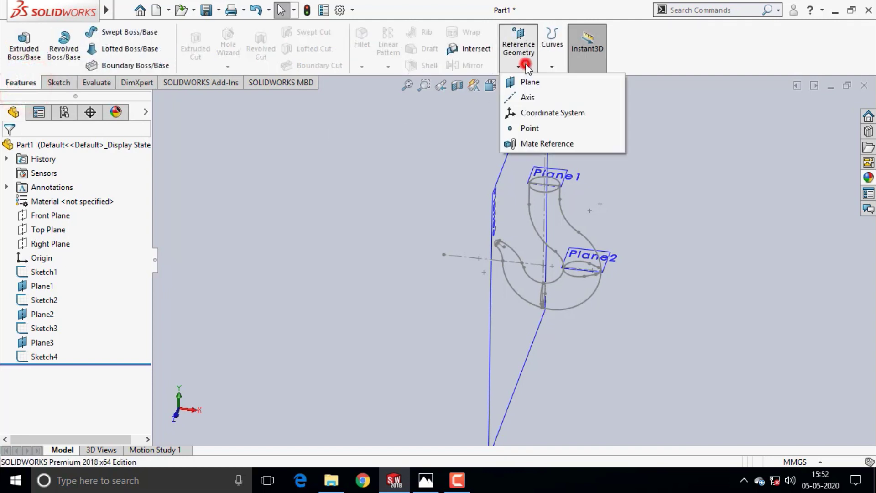
left_click(530, 82)
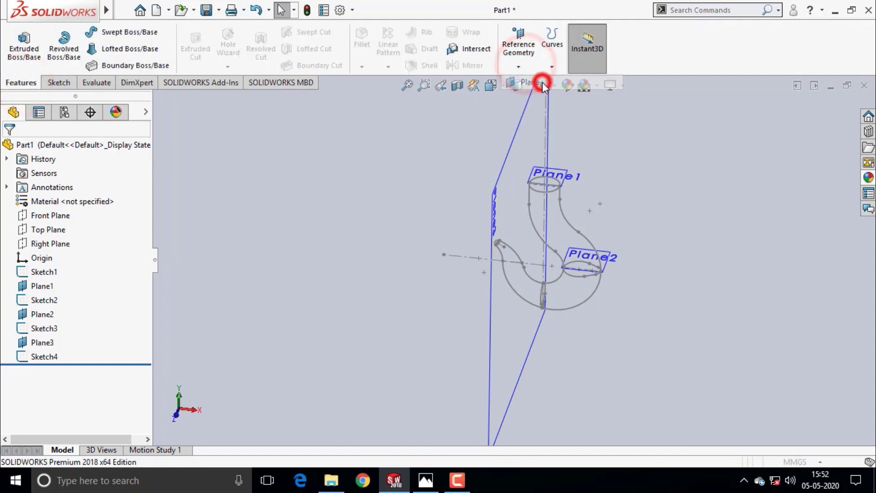
left_click(515, 265)
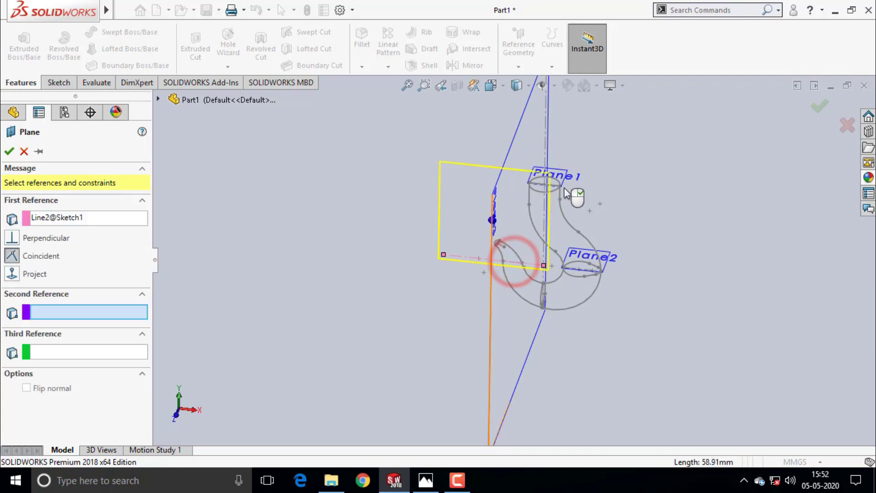
scroll(559, 188, "down", 4)
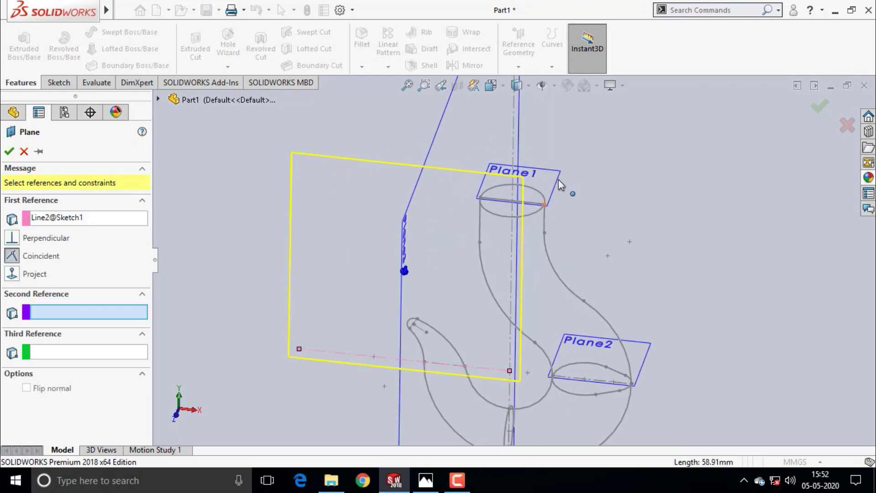
left_click(558, 177)
- Make the plane parallel to Plane1 and create Plane4, checking it from several angles
middle_click_drag(559, 180, 382, 305)
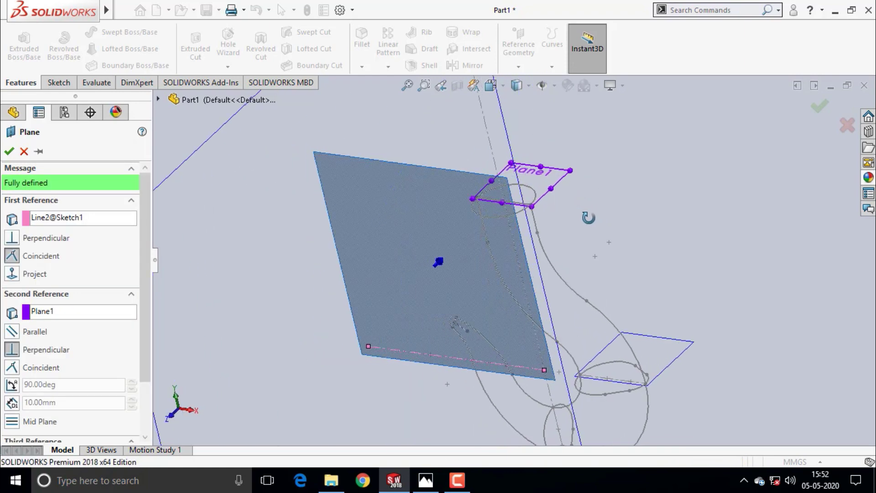
left_click(11, 331)
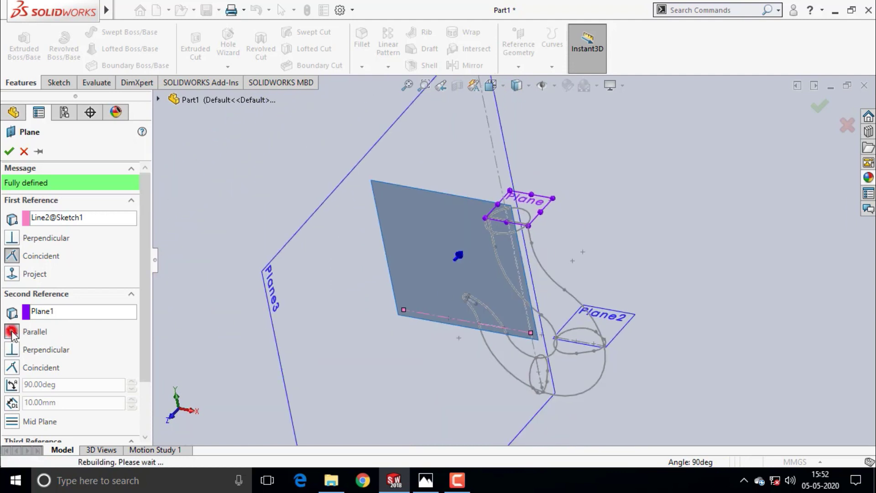
mouse_move(322, 151)
middle_mouse_down()
mouse_move(448, 263)
mouse_move(463, 306)
middle_mouse_up()
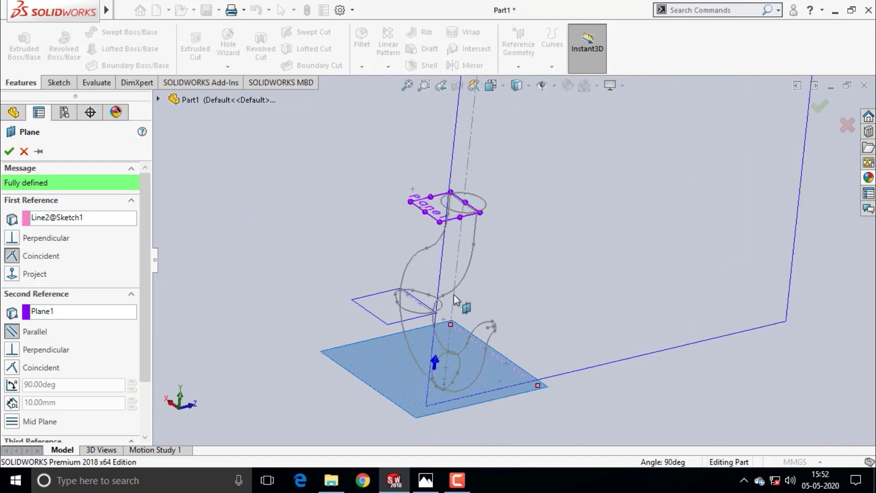
middle_click_drag(569, 322, 553, 343)
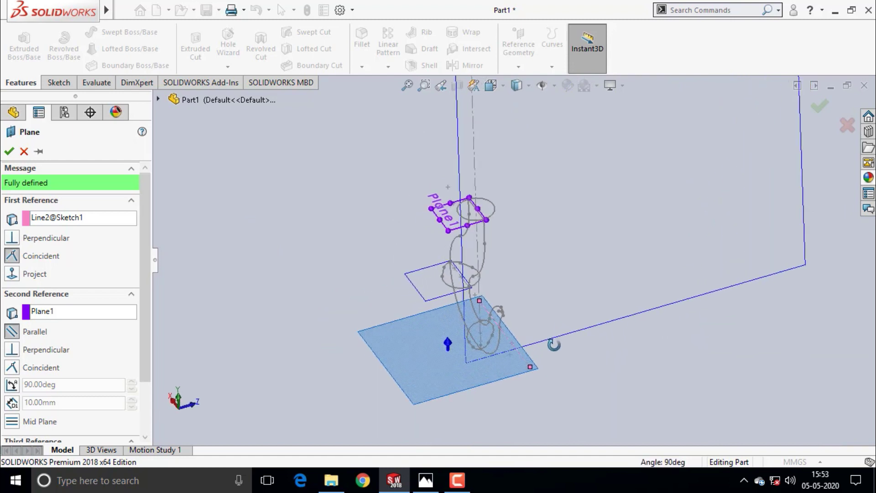
left_click(10, 152)
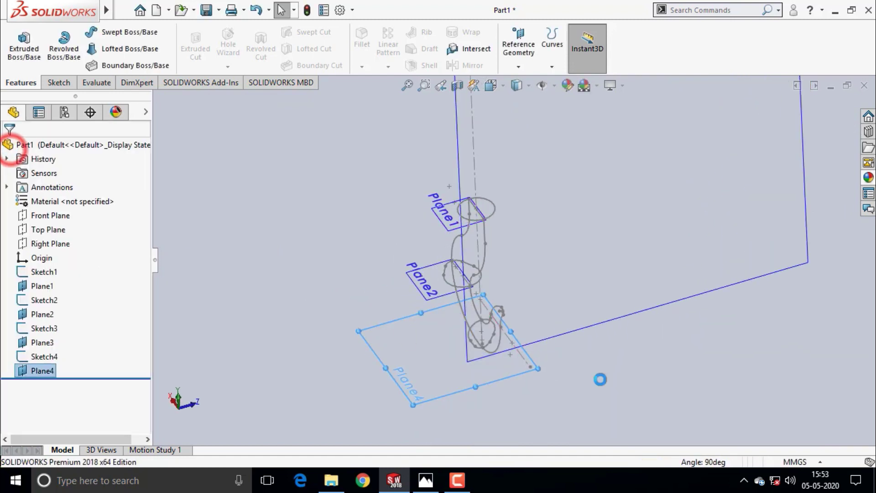
mouse_move(601, 377)
middle_mouse_down()
mouse_move(563, 326)
mouse_move(479, 354)
mouse_move(479, 404)
mouse_move(643, 365)
middle_mouse_up()
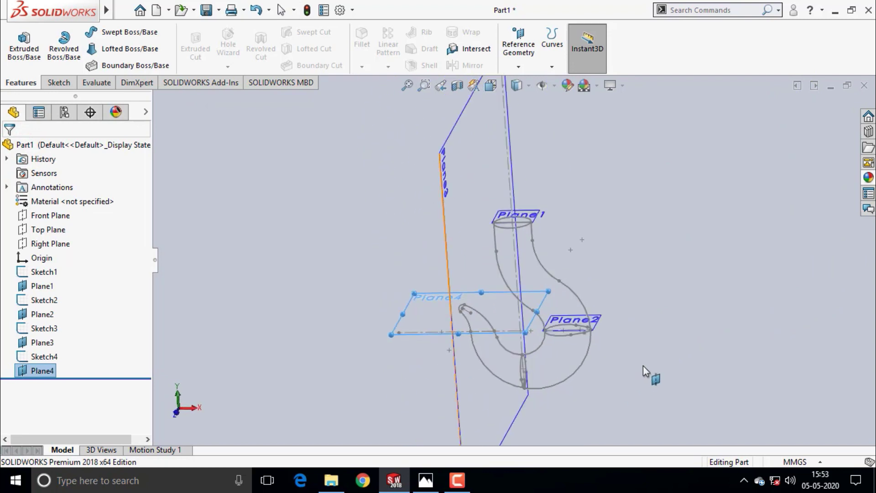
mouse_move(641, 336)
middle_mouse_down()
mouse_move(621, 363)
mouse_move(637, 363)
mouse_move(625, 354)
middle_mouse_up()
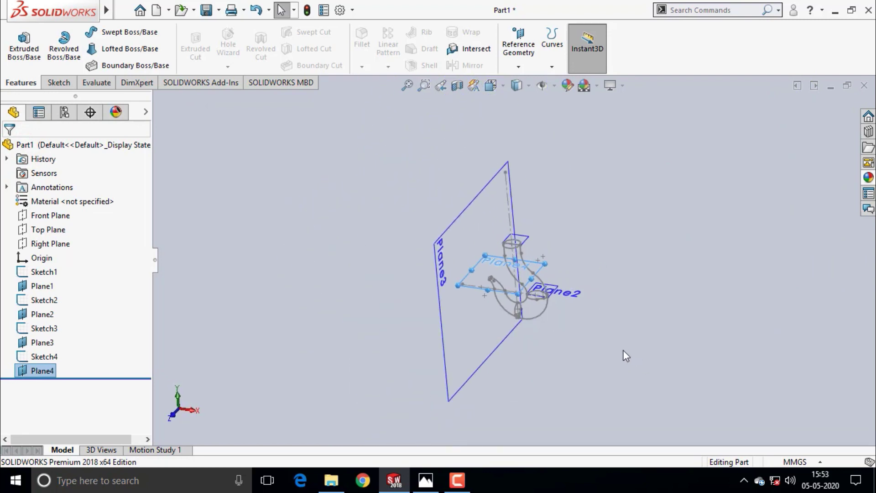
- Hide Plane1, Plane2 and Plane3 so only Plane4 remains displayed
left_click(264, 334)
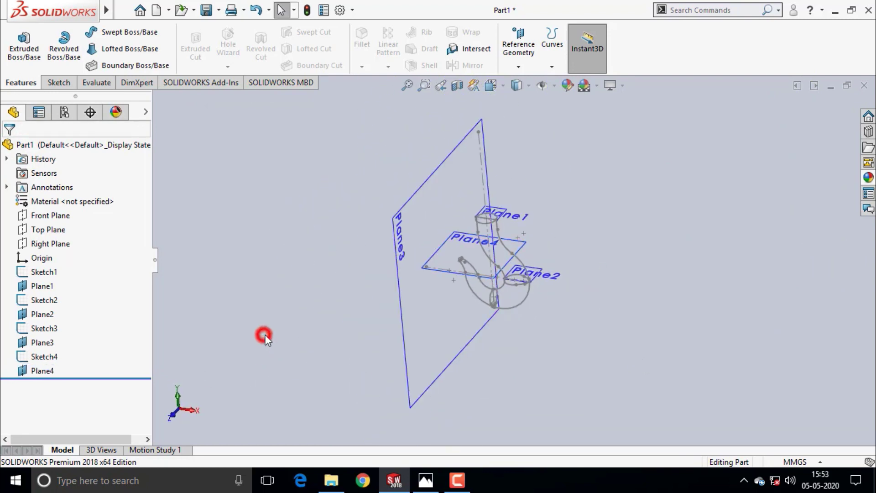
left_click(41, 286)
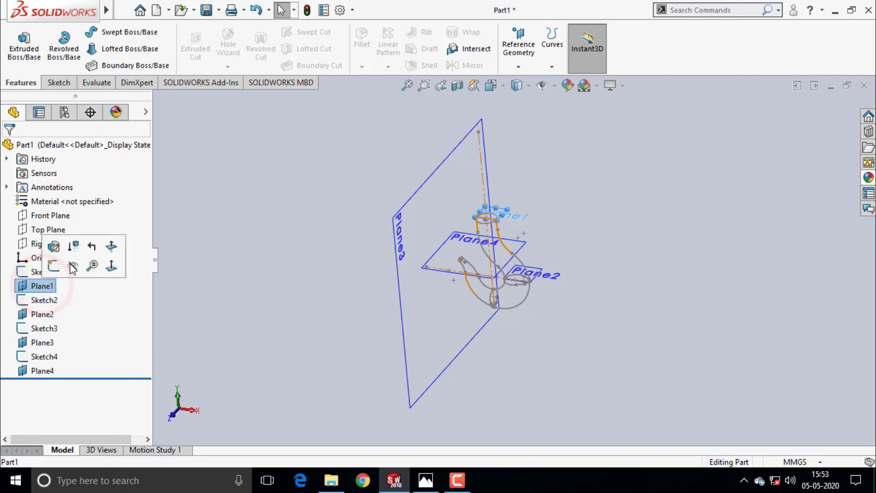
left_click(73, 266)
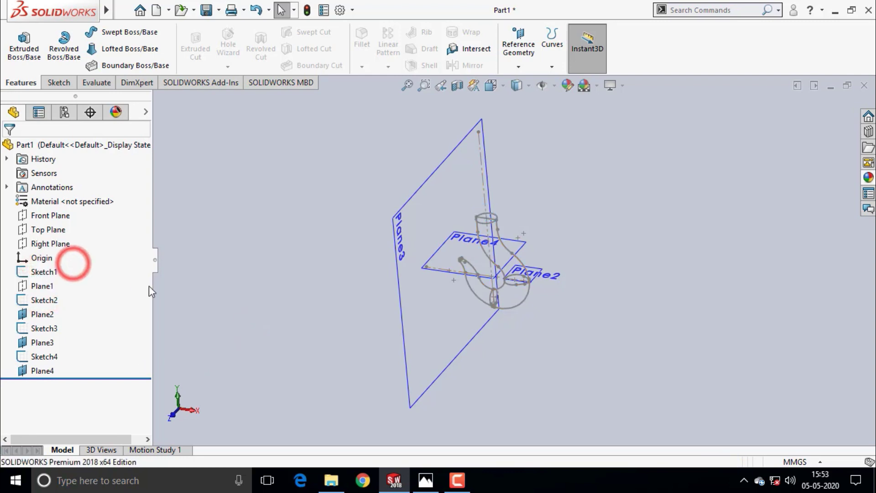
left_click(44, 315)
left_click(70, 301)
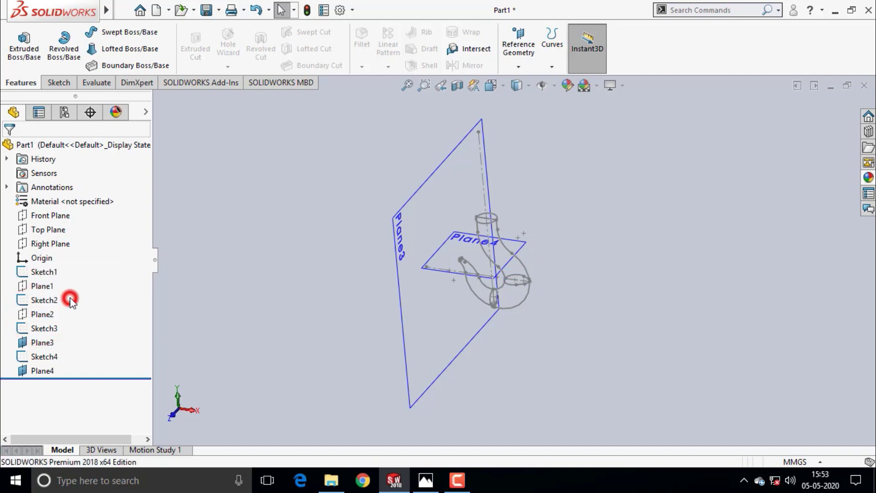
left_click(43, 343)
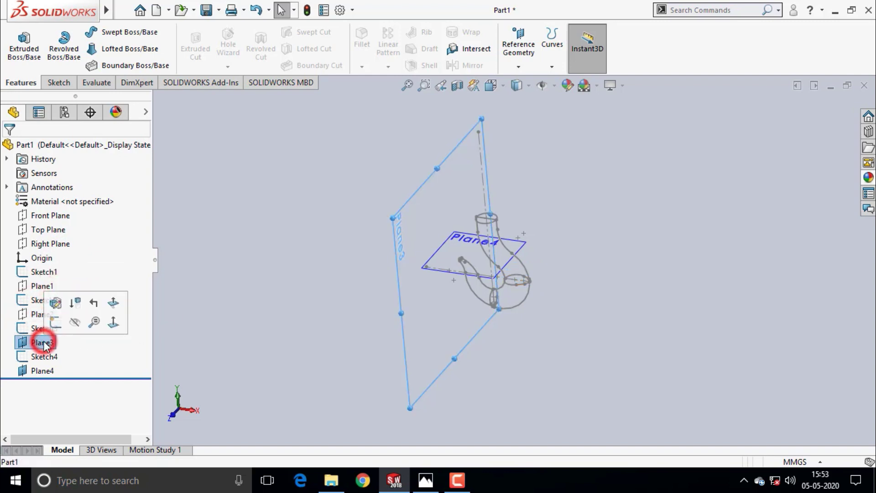
left_click(72, 322)
- Reorient the view and select Plane4 in the FeatureManager tree
mouse_move(296, 342)
middle_mouse_down()
mouse_move(375, 289)
mouse_move(425, 370)
middle_mouse_up()
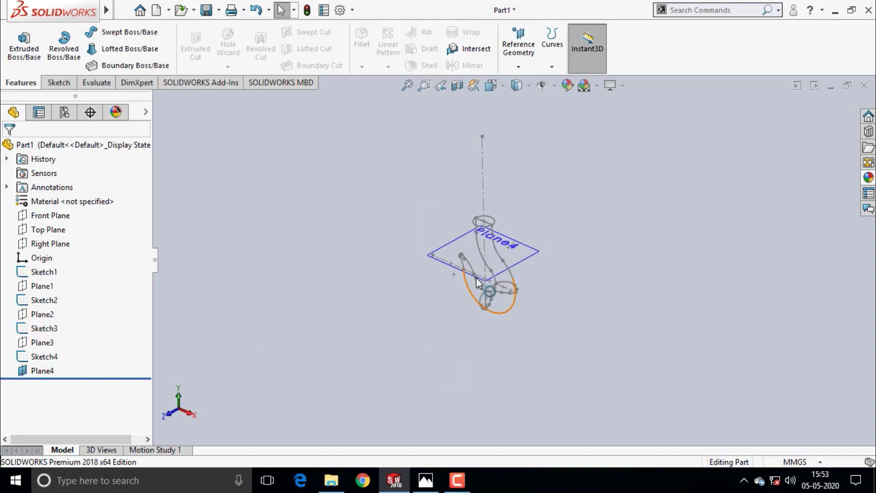
scroll(466, 272, "down", 5)
scroll(466, 272, "down", 2)
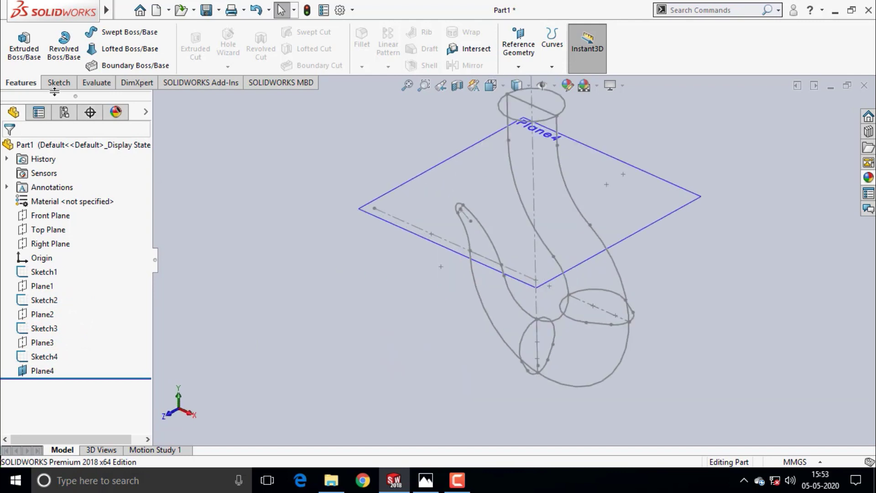
left_click(44, 371)
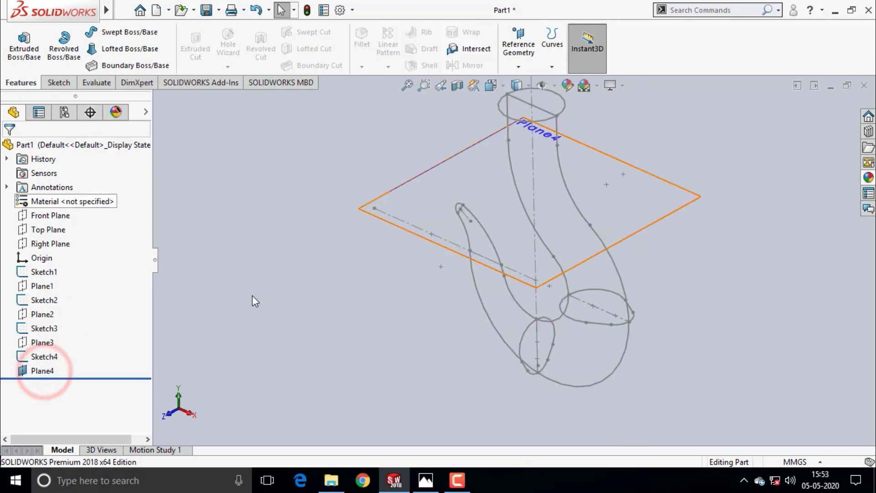
- Start a sketch on Plane4 with a centerline spanning the hook between its inner and outer edges
left_click(59, 83)
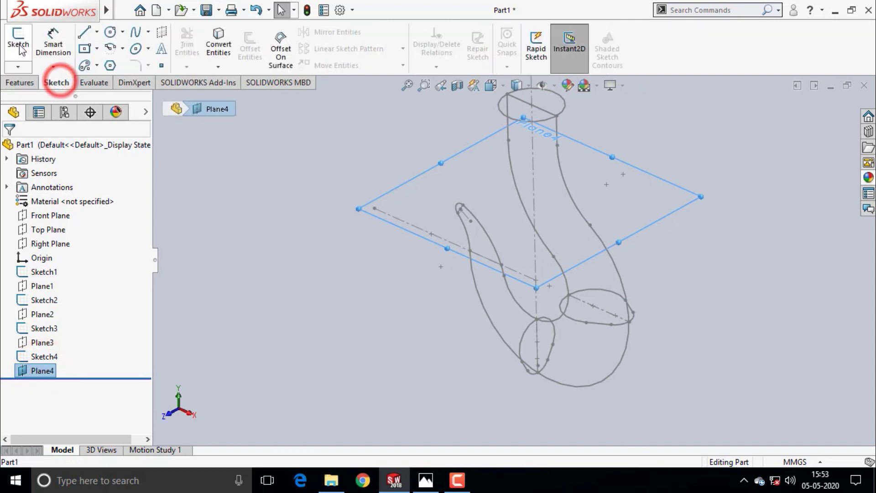
left_click(18, 43)
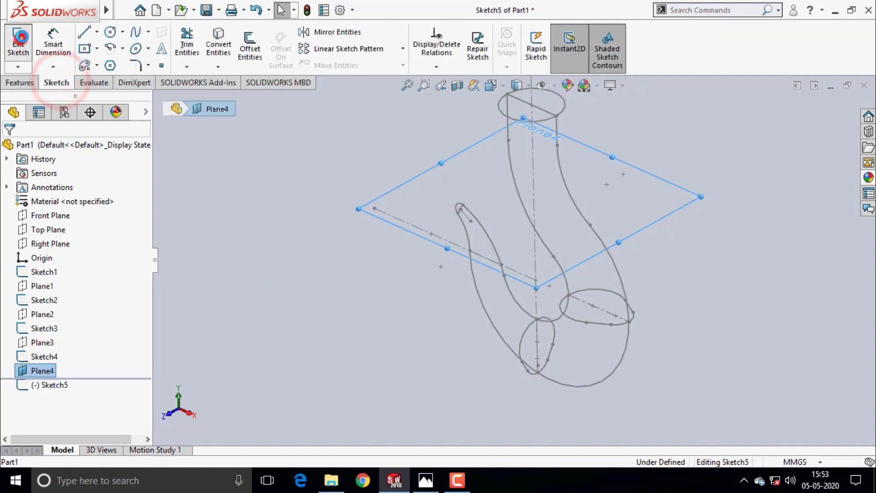
left_click(97, 32)
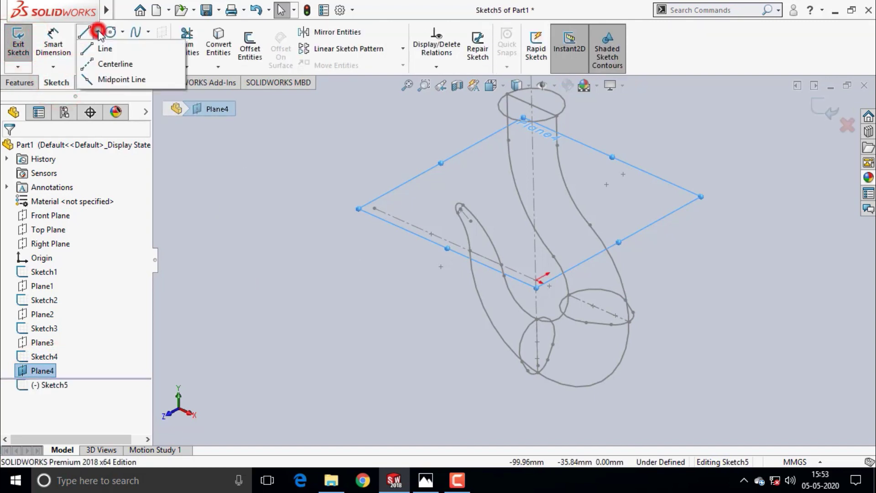
left_click(119, 64)
scroll(511, 269, "down", 2)
scroll(501, 273, "down", 3)
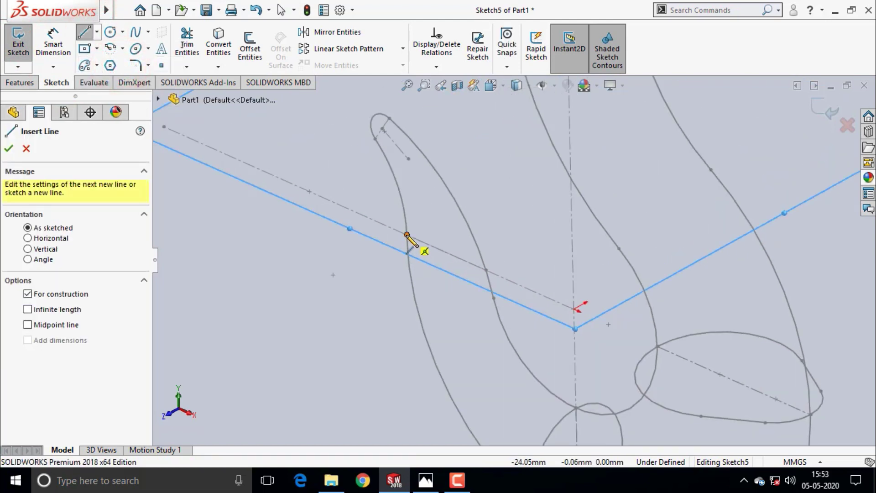
left_click(407, 235)
left_click(486, 270)
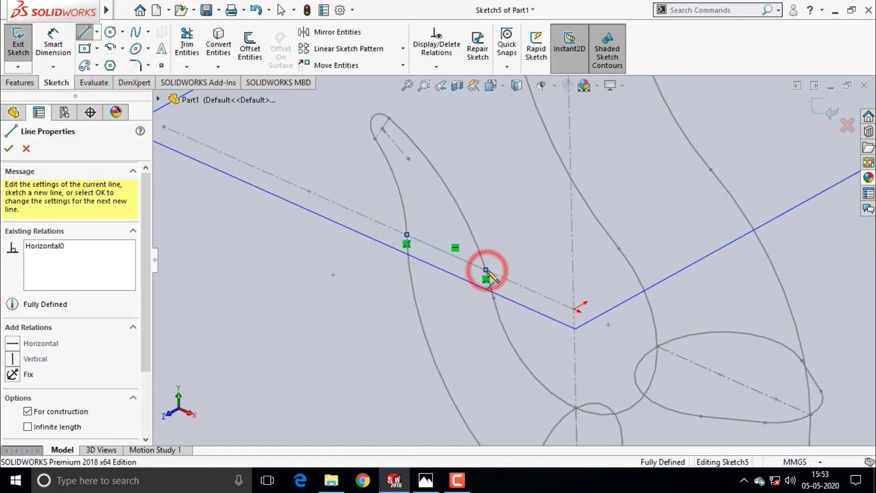
key("Escape")
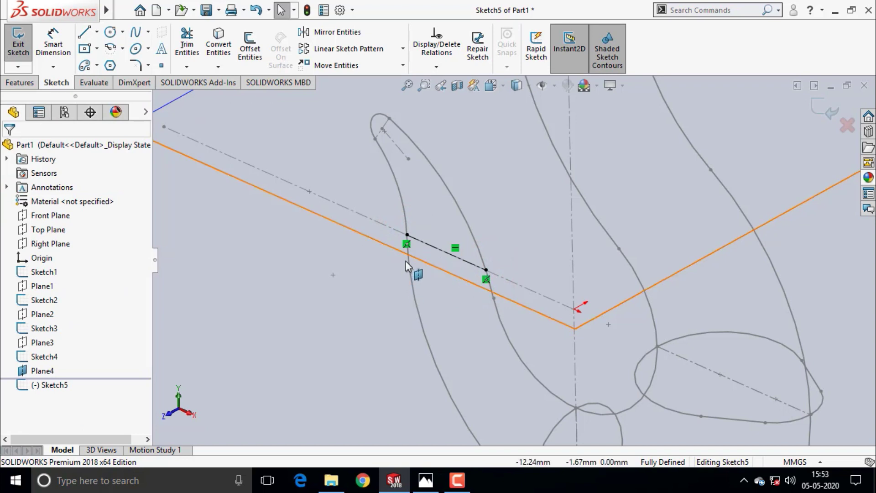
- Reselect Plane4 and switch to the Circle tool
left_click(406, 261)
scroll(406, 257, "up", 1)
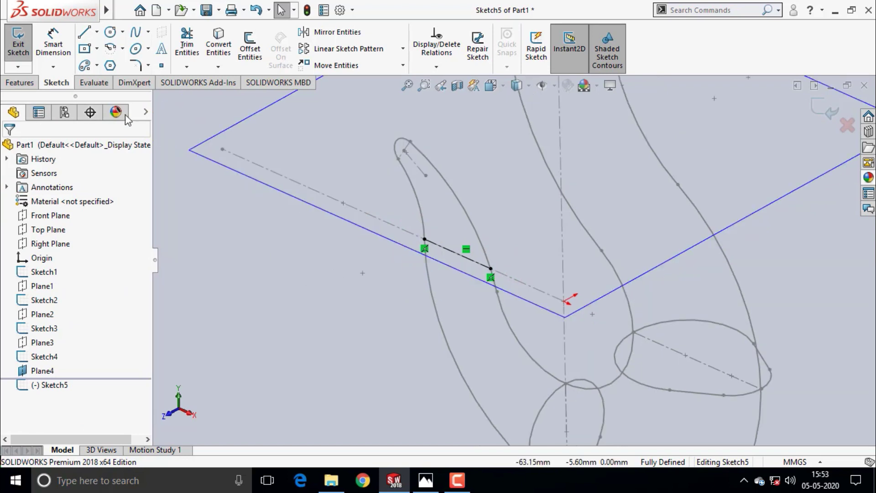
left_click(108, 33)
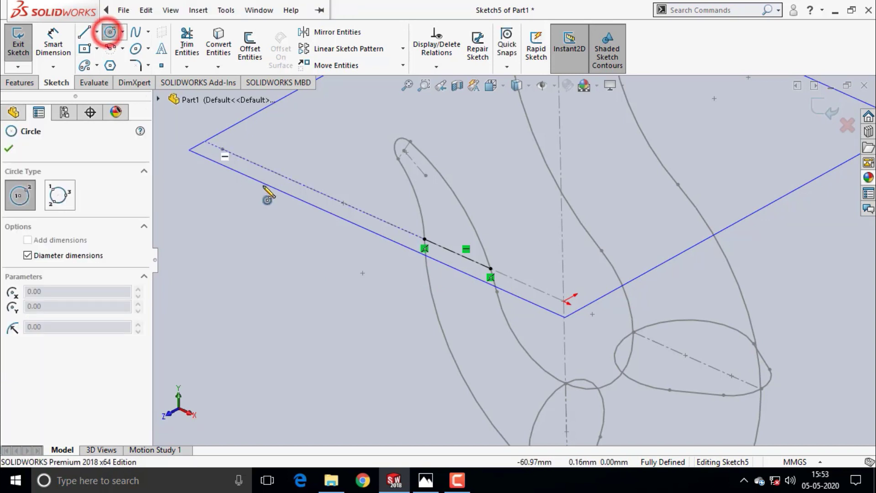
- Draw a circle centred on the tip centerline reaching the hook edge
left_click(446, 249)
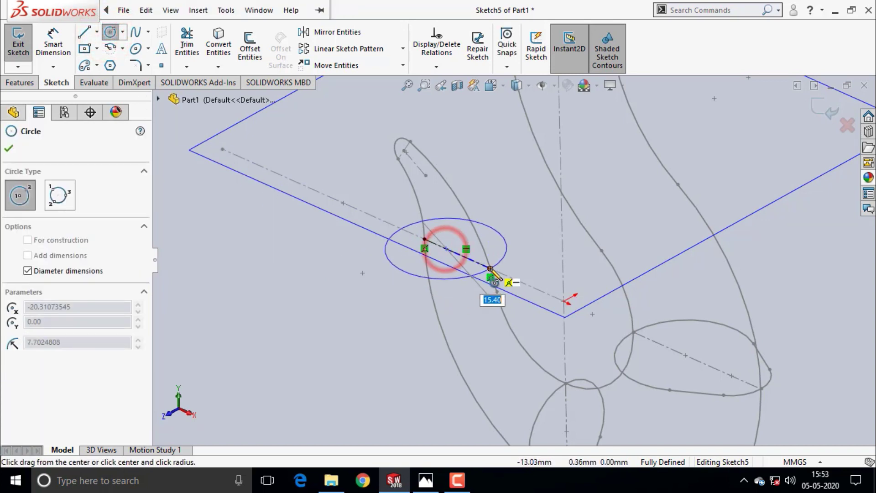
left_click(490, 270)
key("Escape")
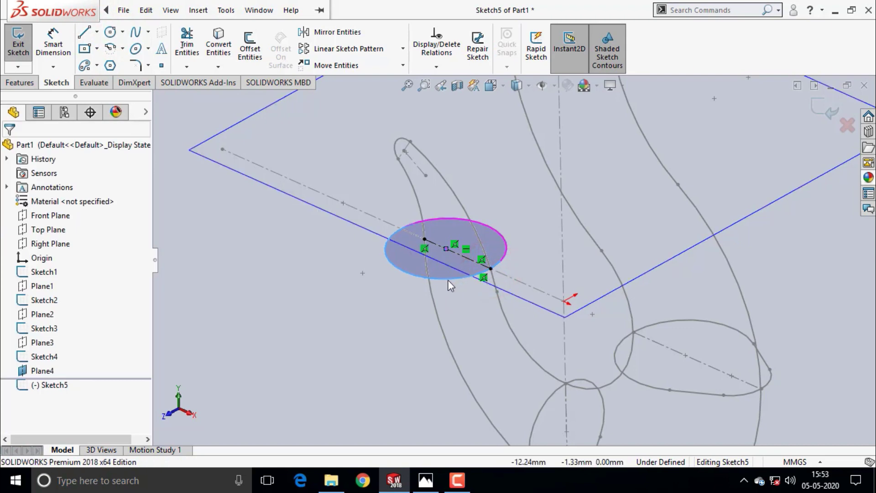
scroll(445, 277, "up", 2)
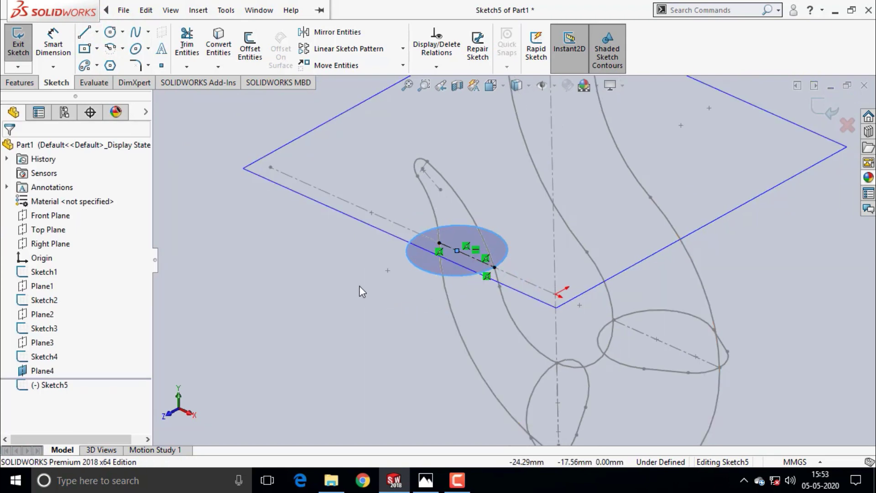
middle_click_drag(360, 287, 371, 289)
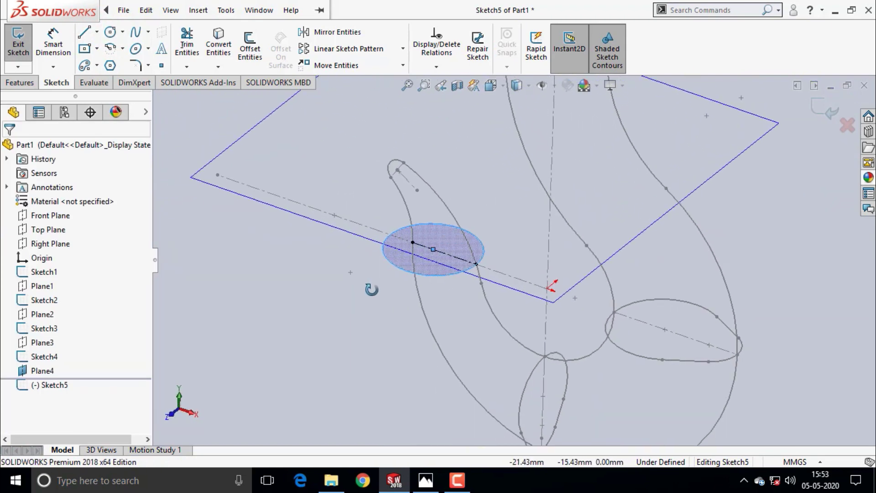
- Dimension the circle's diameter at 15.40 mm, discarding a trial 11.39 mm centerline length
left_click(58, 45)
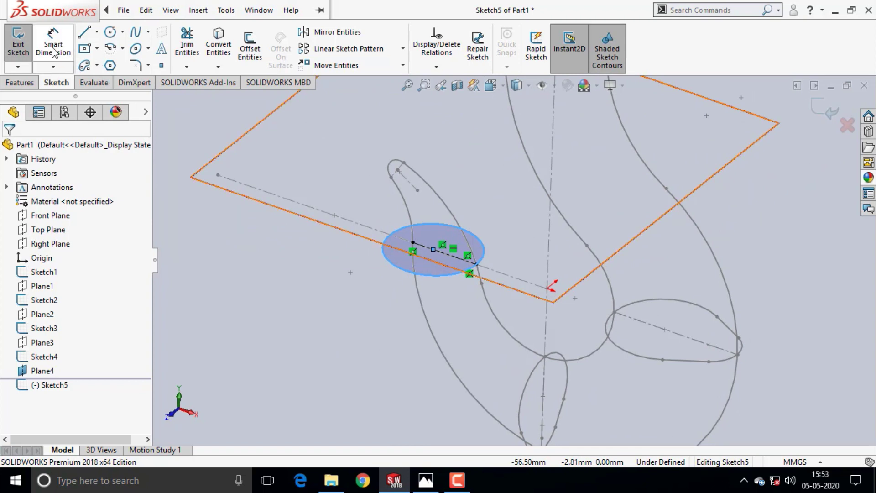
left_click(444, 257)
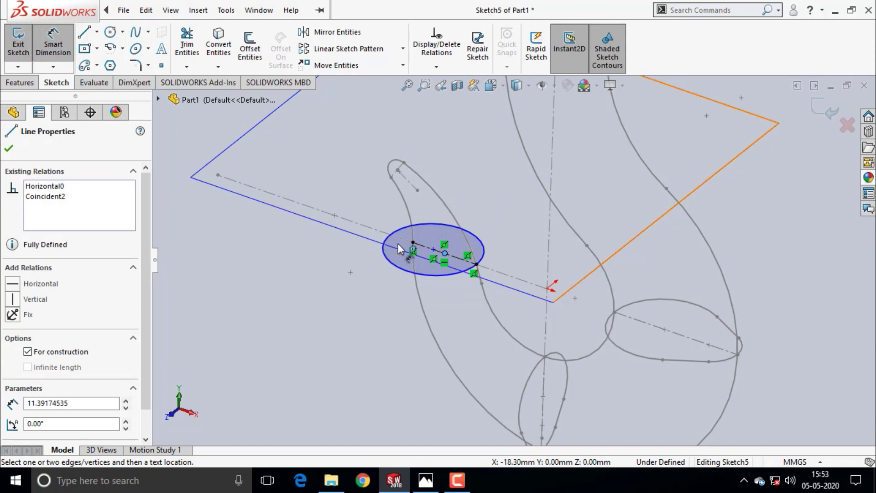
left_click(310, 231)
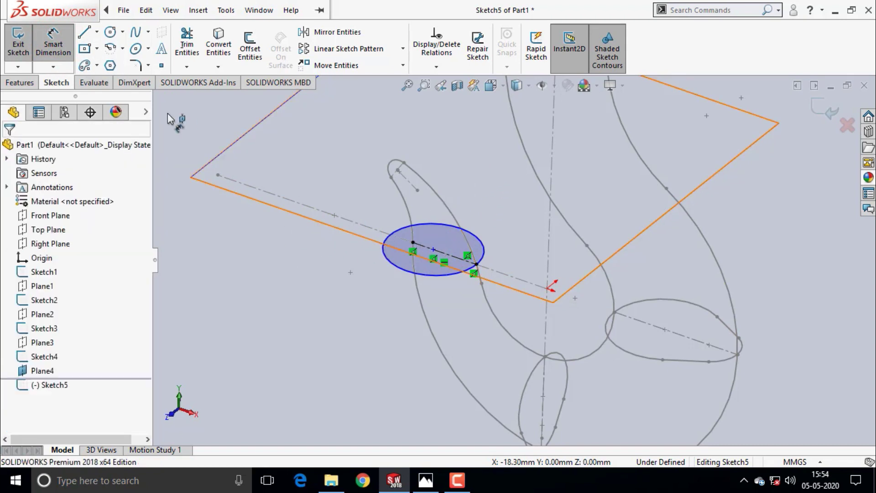
left_click(413, 243)
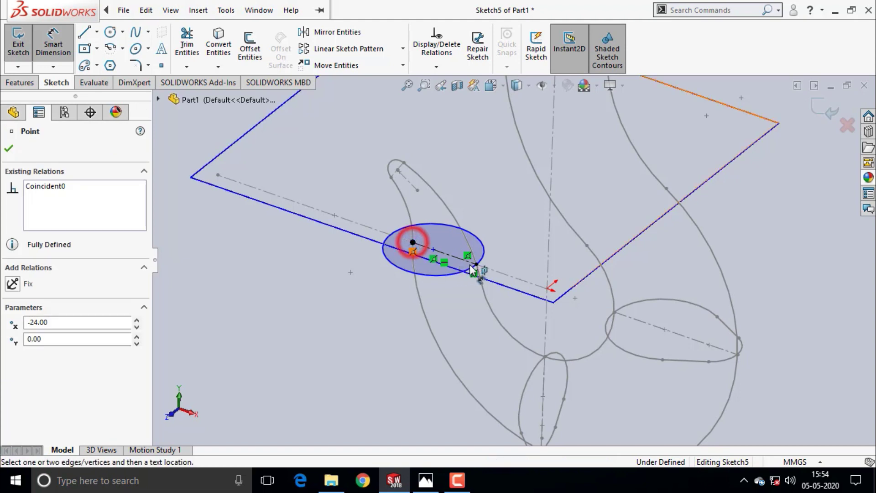
left_click(475, 264)
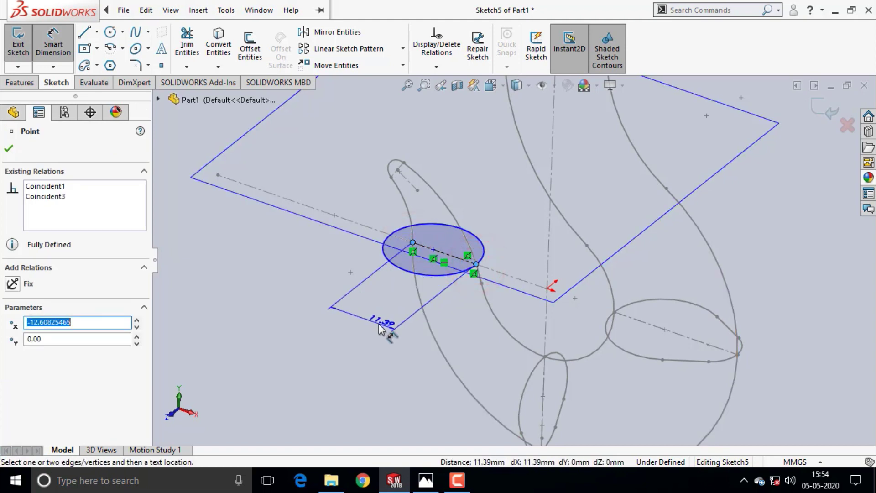
key("Escape")
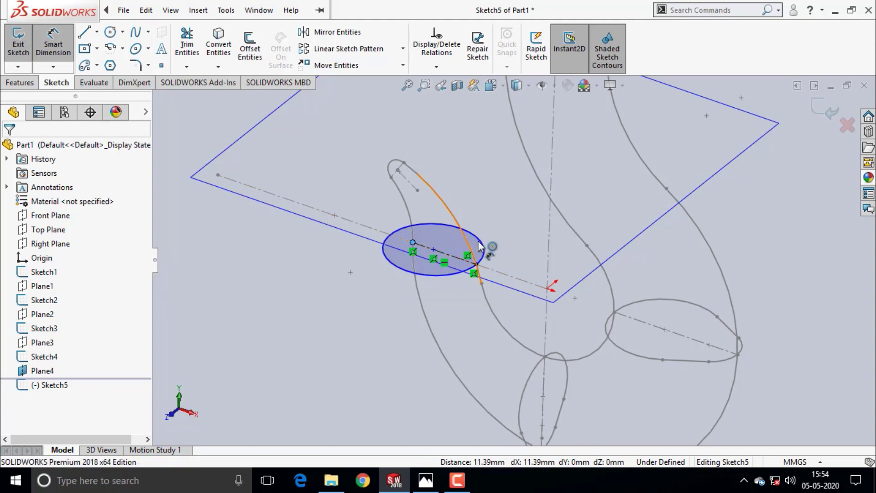
left_click(476, 242)
key("Escape")
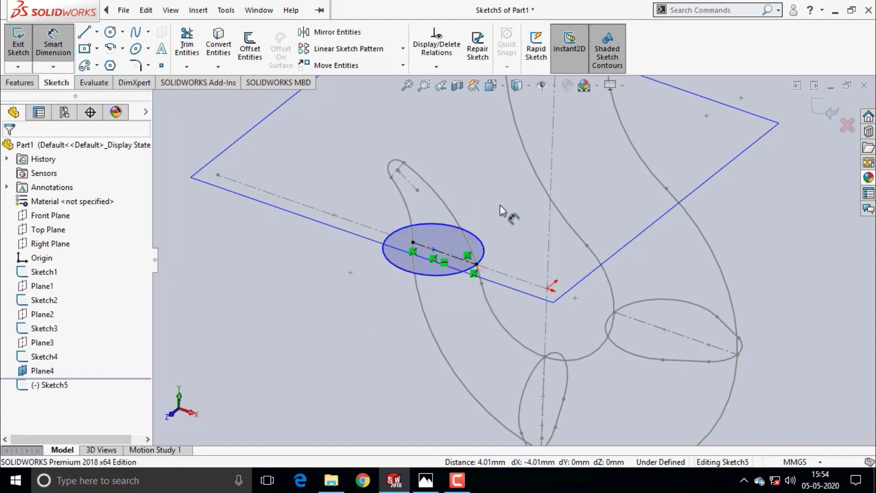
left_click(484, 249)
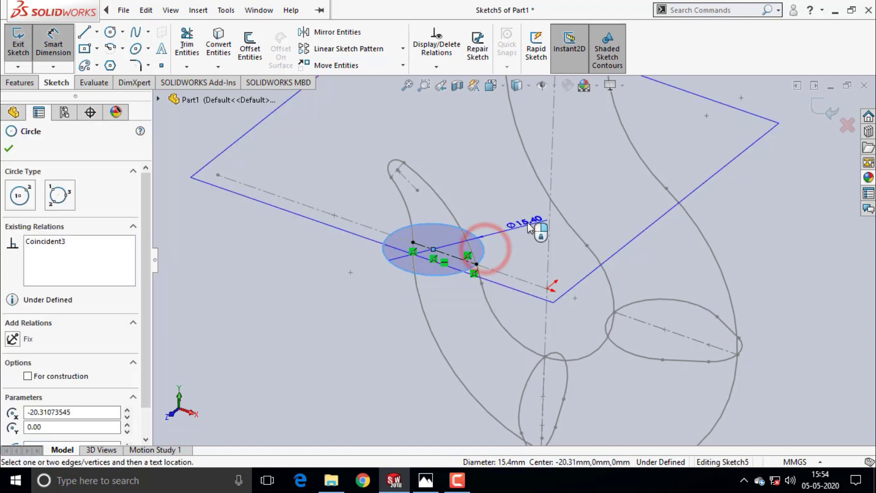
left_click(524, 209)
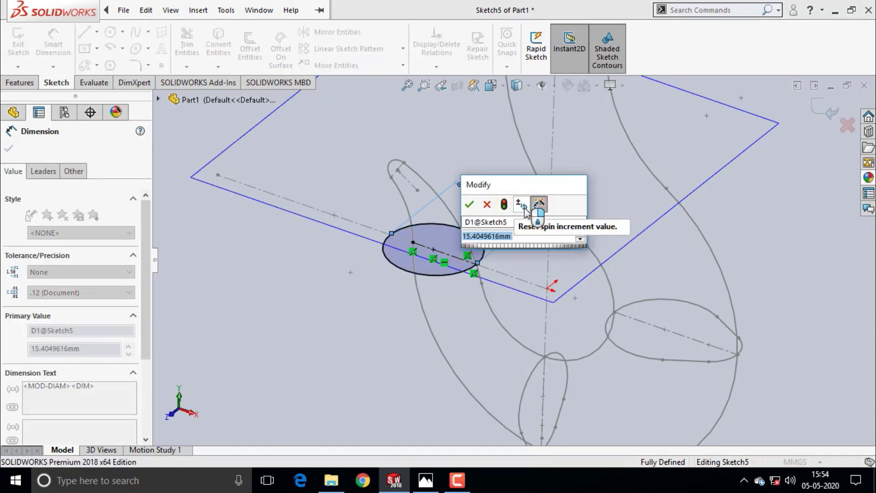
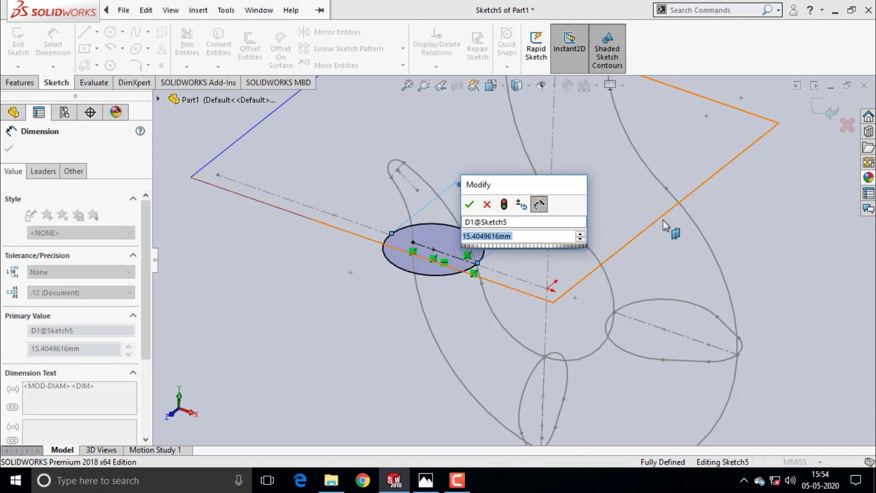
- Enter 10 mm as the circle's diameter and accept the dimension
type("10")
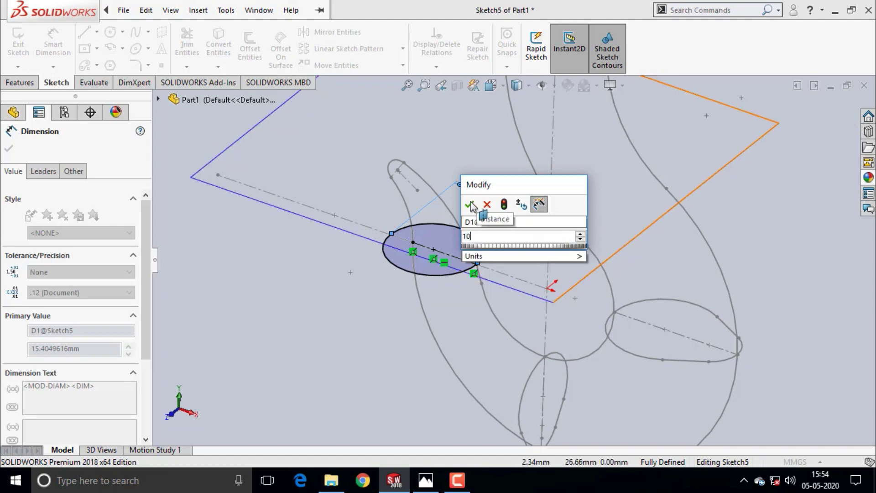
left_click(469, 206)
mouse_move(527, 288)
middle_mouse_down()
mouse_move(420, 288)
mouse_move(377, 348)
middle_mouse_up()
left_click(378, 348)
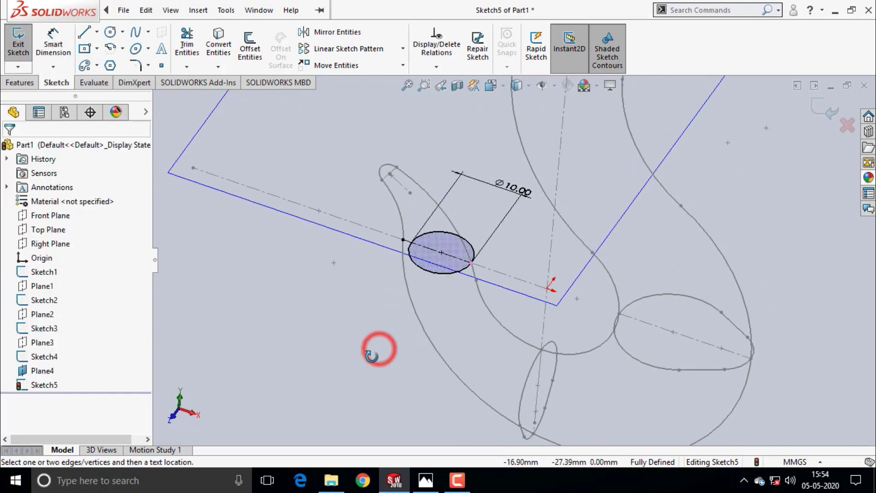
scroll(363, 261, "down", 3)
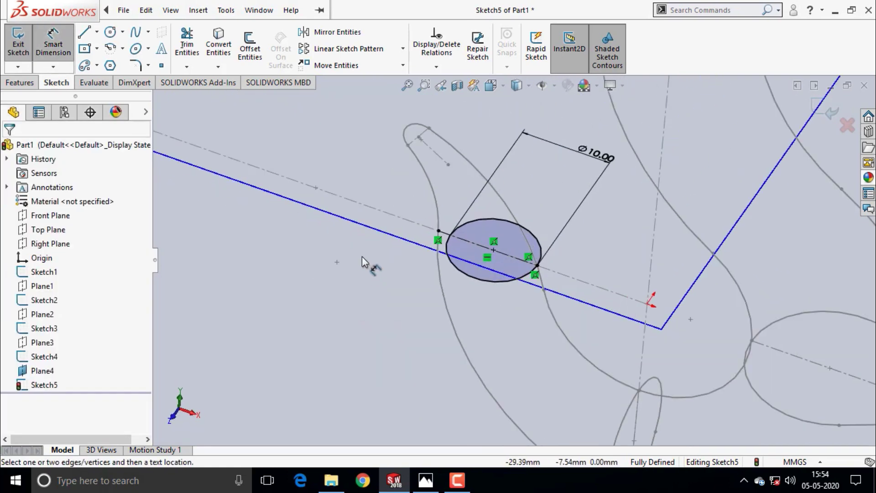
- Draw a smaller circle centred on the left edge of the 10 mm circle
left_click(111, 32)
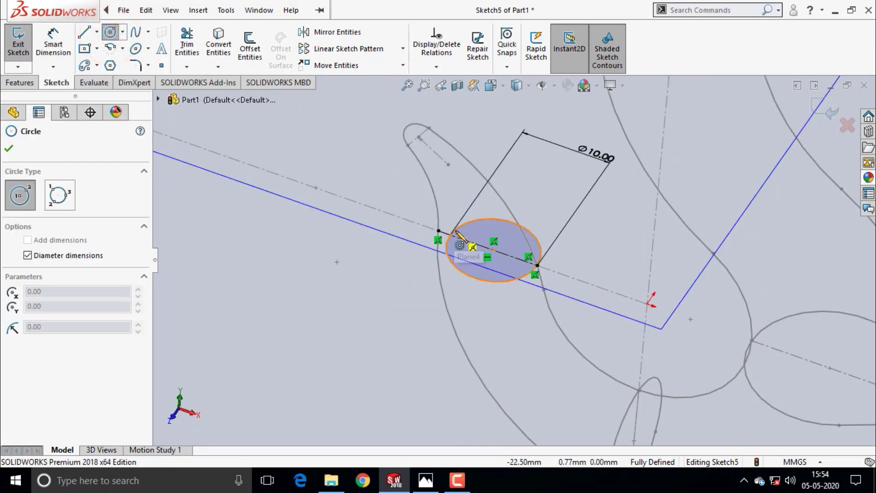
scroll(442, 228, "down", 7)
left_click(494, 258)
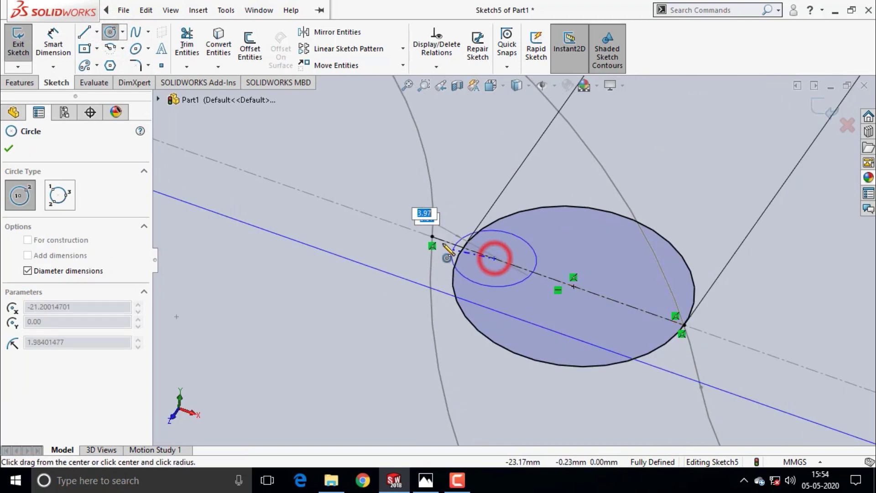
left_click(433, 236)
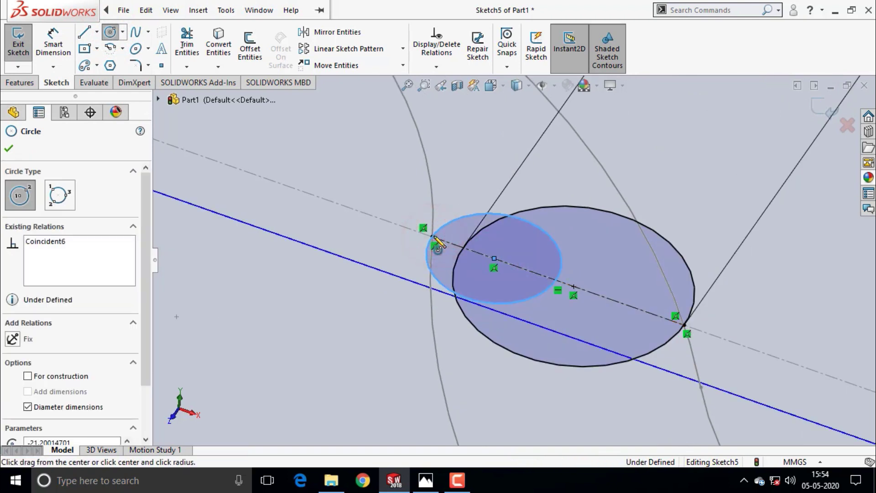
key("Escape")
key("z")
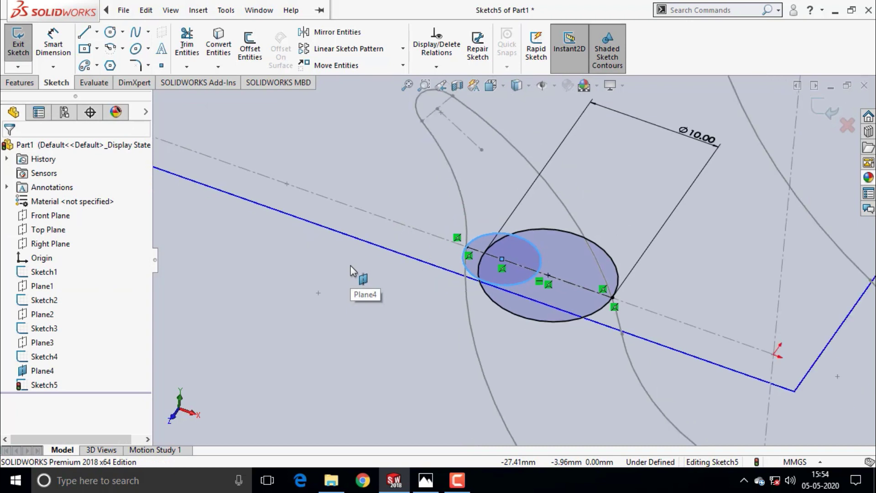
key("z")
left_click(357, 308)
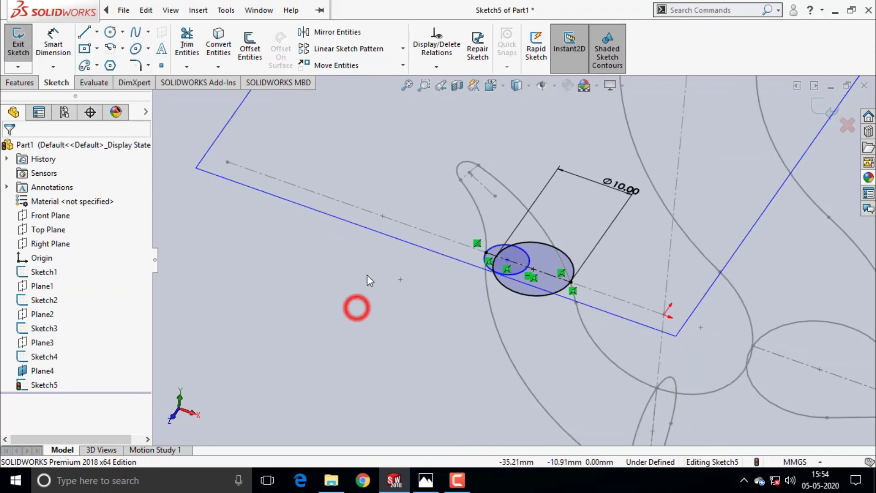
- Dimension the small circle to 7 mm diameter
left_click(58, 45)
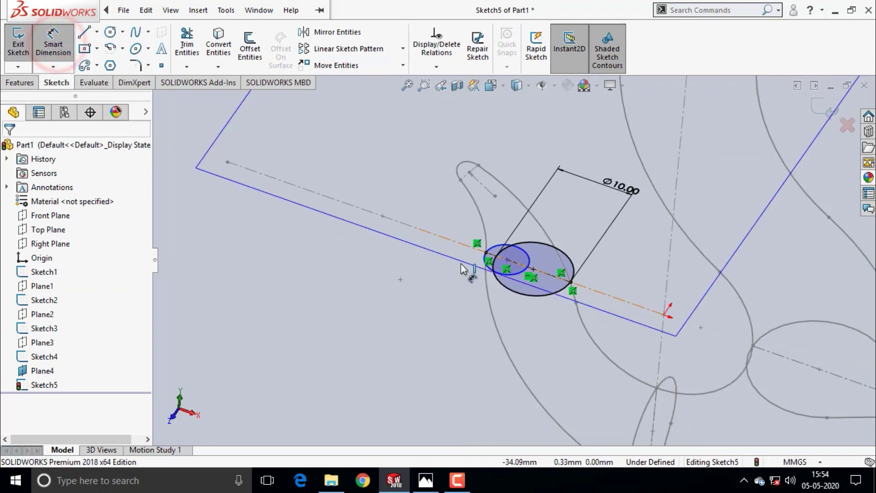
left_click(515, 273)
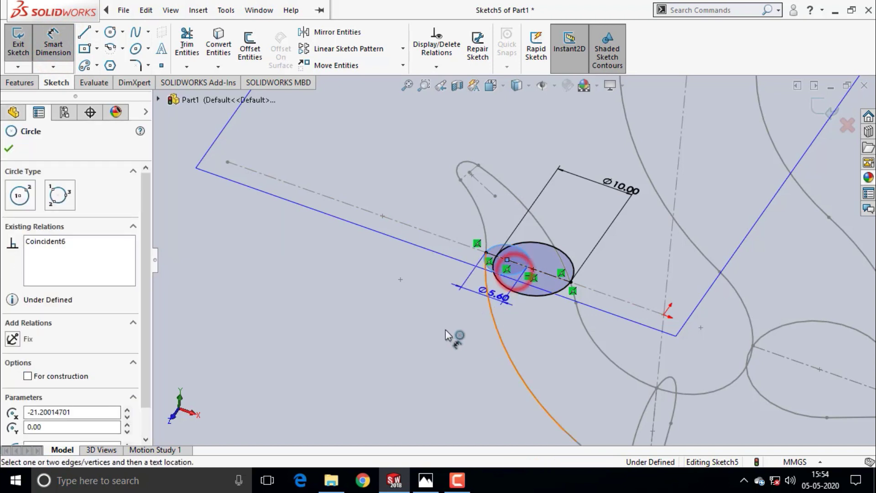
left_click(428, 352)
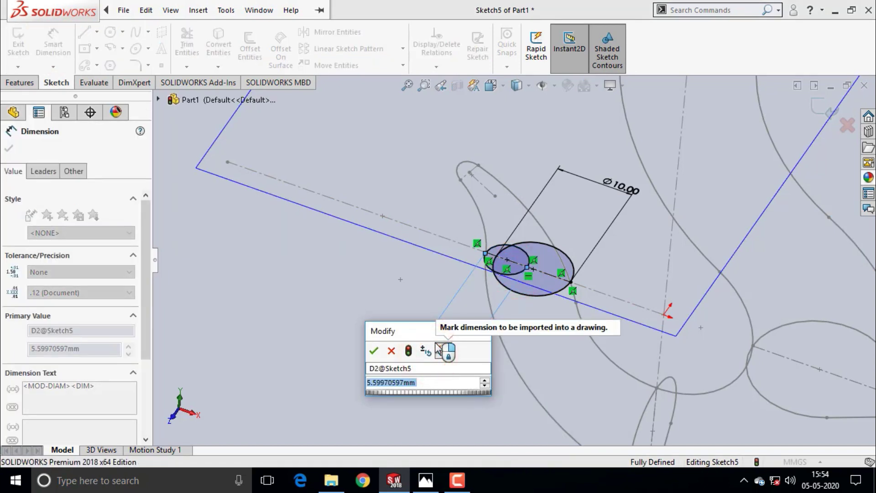
type("7")
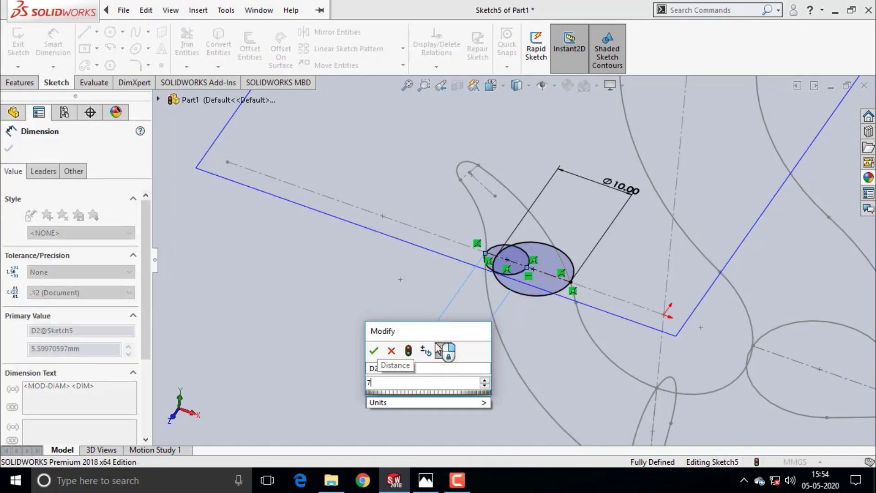
left_click(374, 351)
scroll(508, 228, "down", 2)
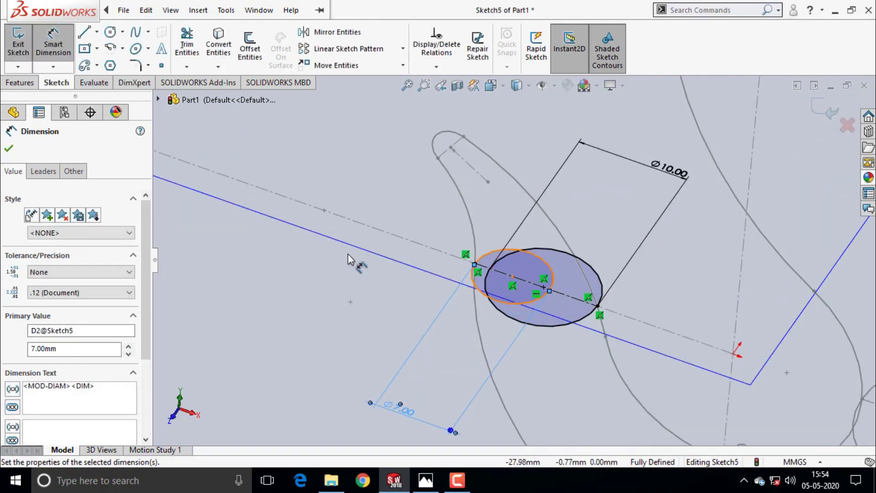
left_click(279, 292)
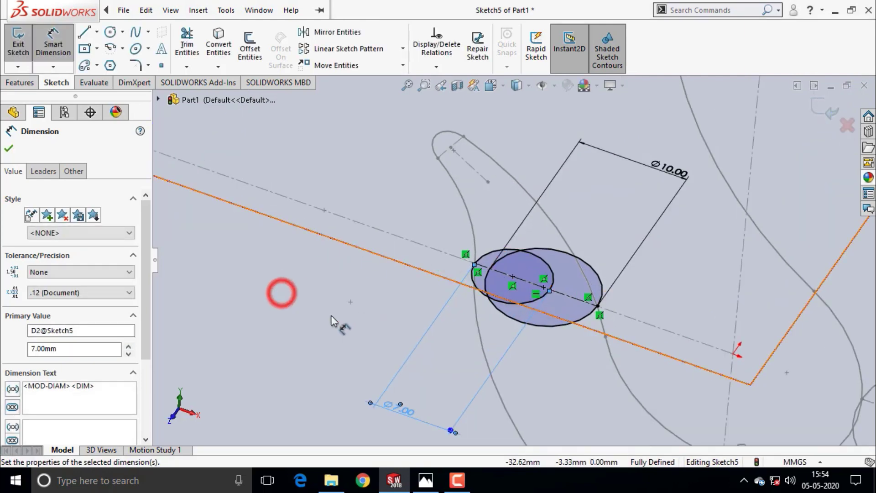
- Draw a line running above both circles
left_click(84, 34)
scroll(500, 259, "down", 2)
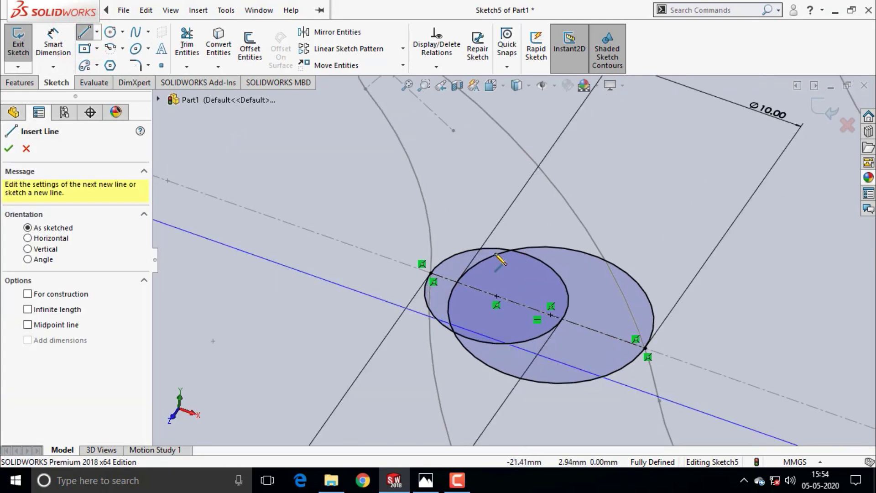
left_click(458, 242)
left_click(650, 231)
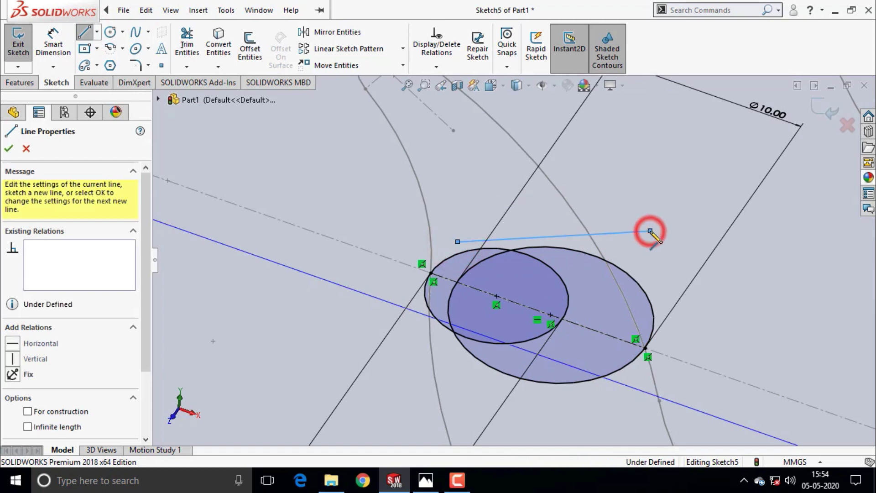
key("Escape")
key("Escape")
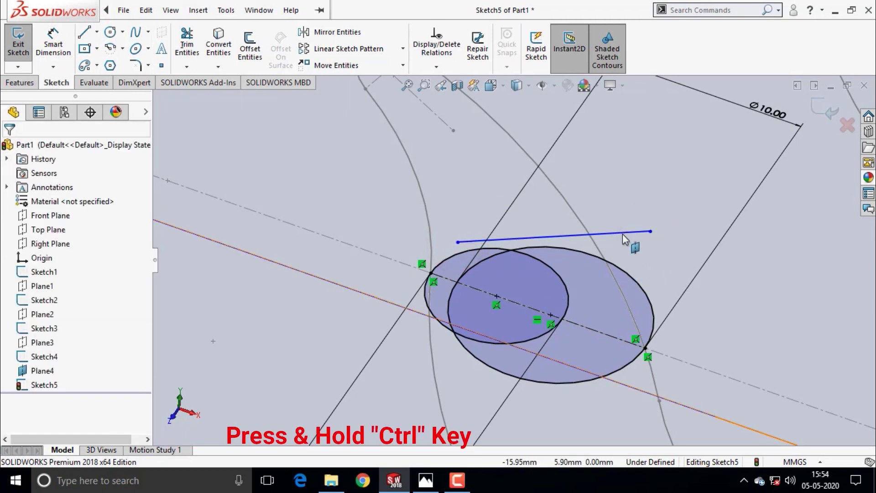
- Add Tangent relations between the line and the larger and smaller circles
left_click(622, 233, "ctrl")
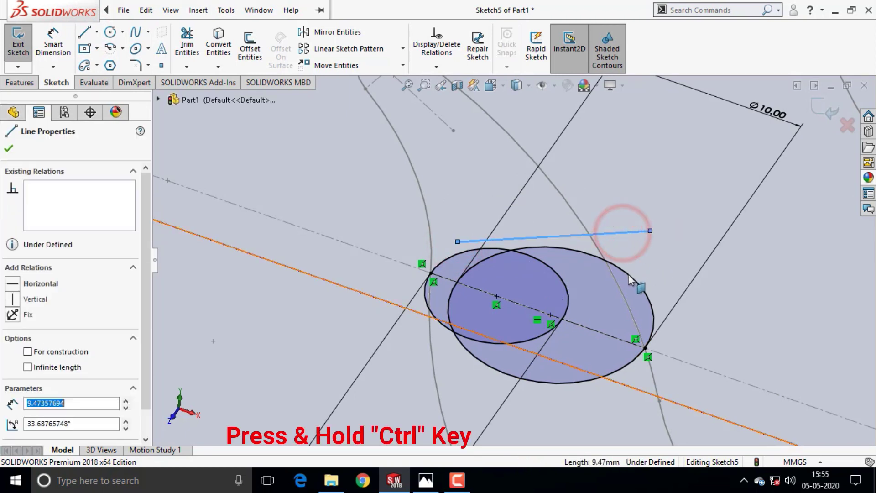
left_click(628, 275, "ctrl")
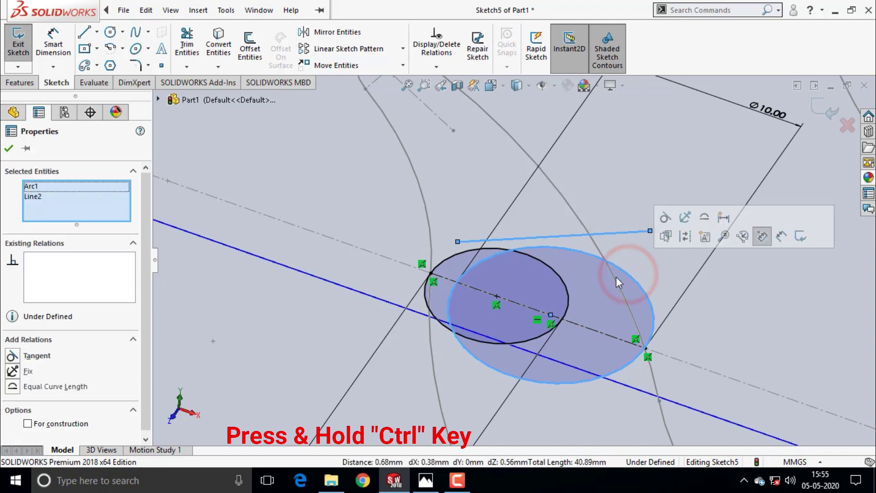
left_click(13, 356)
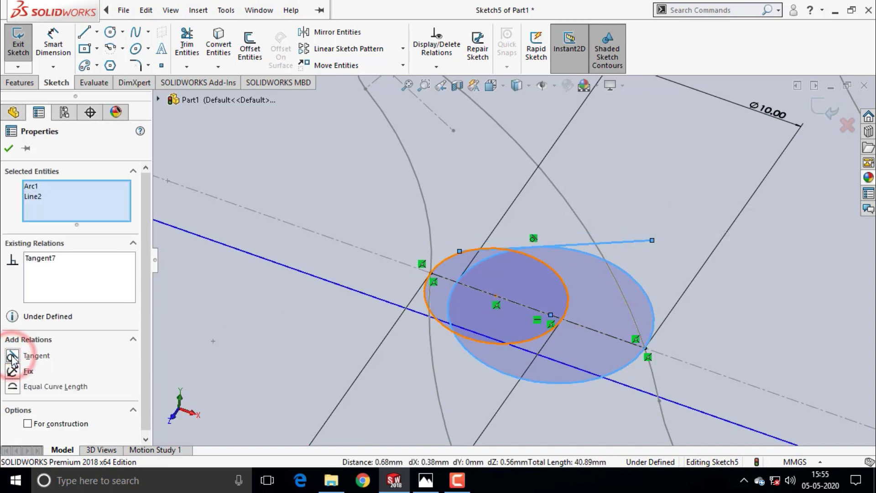
left_click(9, 150)
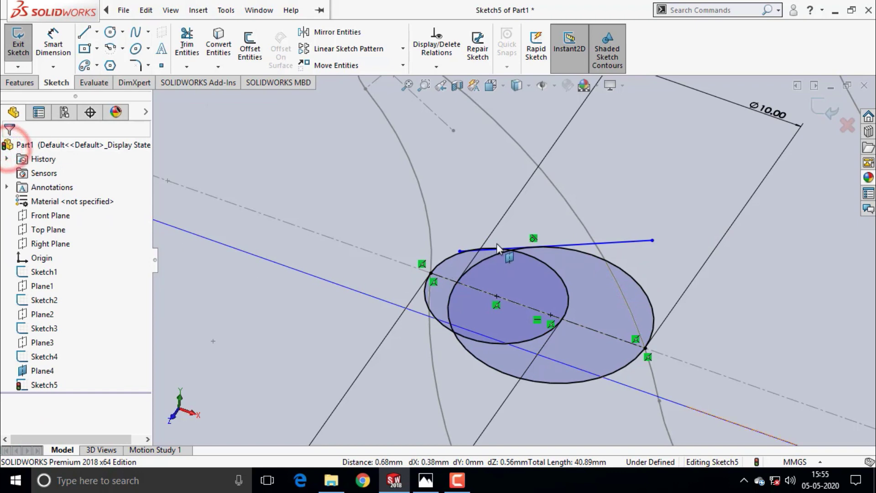
scroll(498, 251, "down", 3)
scroll(494, 250, "down", 2)
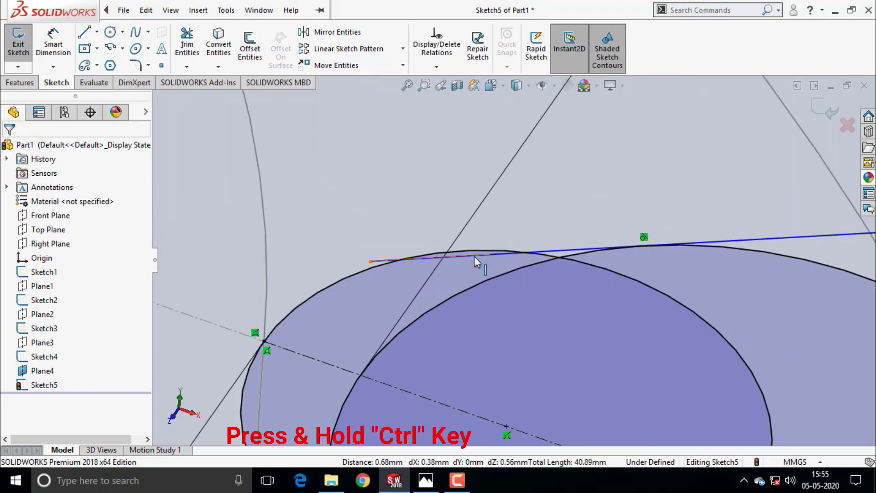
left_click(475, 256)
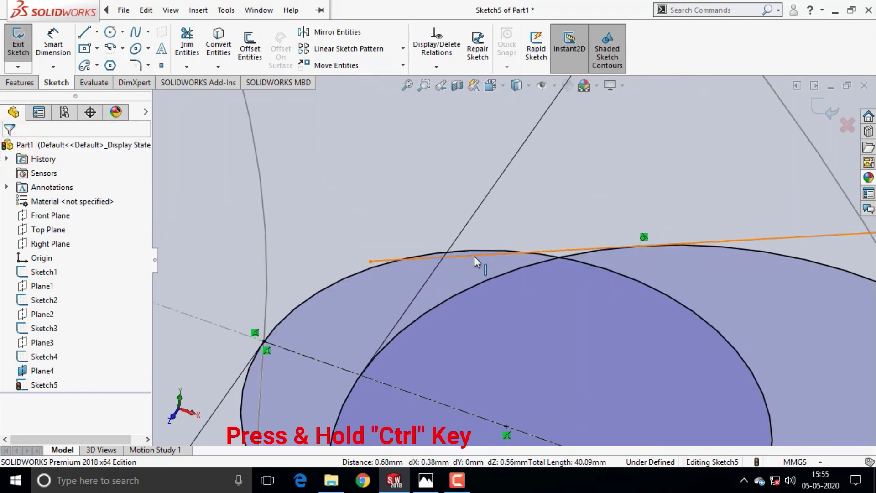
left_click(363, 272, "ctrl")
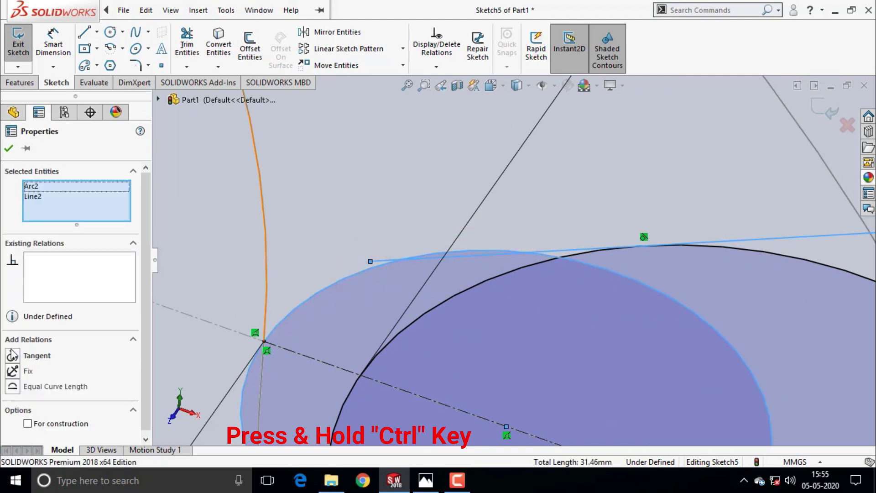
left_click(12, 357)
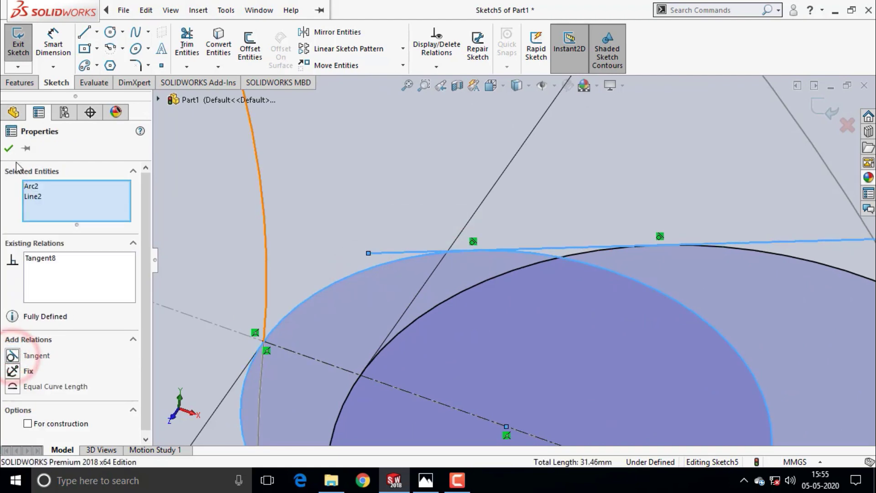
left_click(8, 149)
scroll(348, 272, "up", 3)
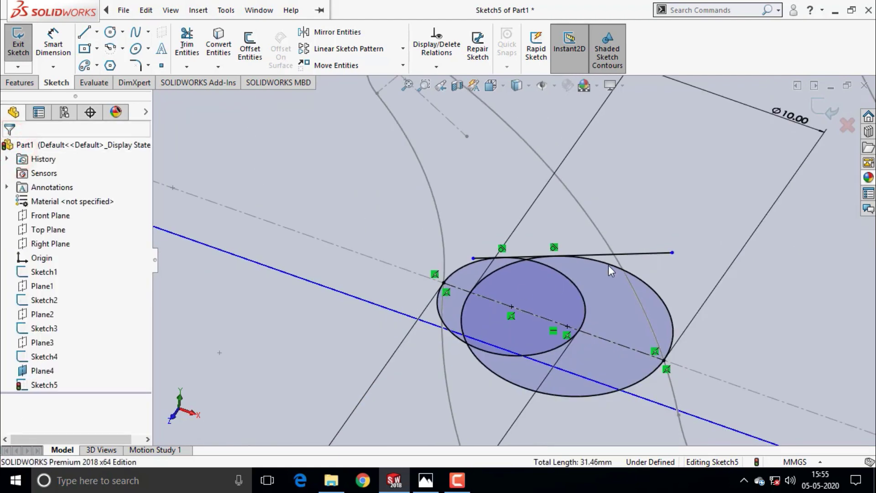
- Trim the excess end off the tangent line
left_click(191, 44)
left_click_drag(639, 231, 664, 265)
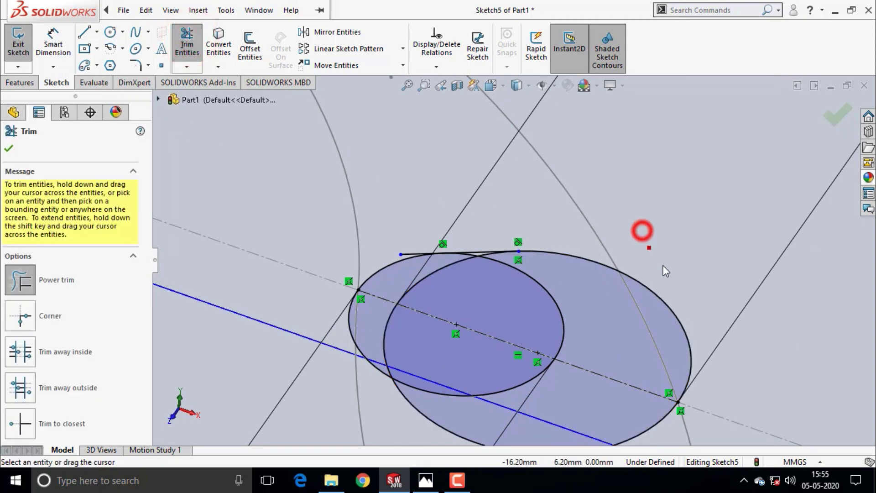
scroll(415, 253, "down", 2)
scroll(415, 253, "down", 3)
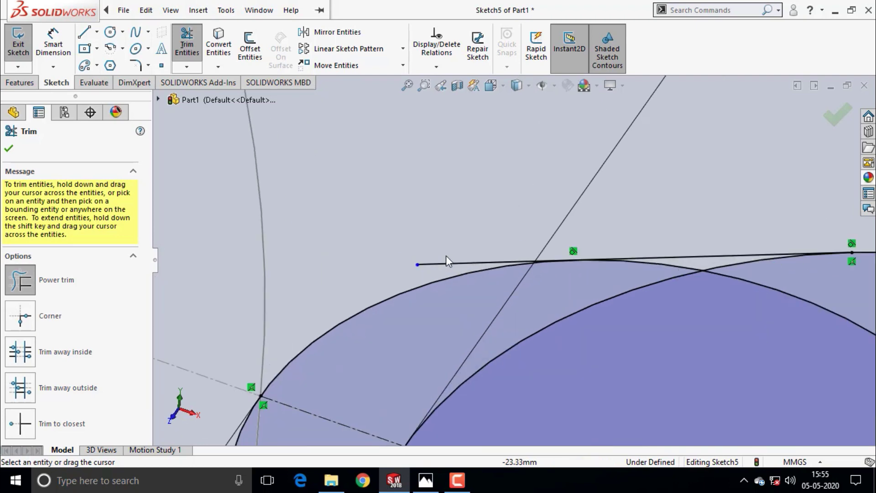
scroll(426, 261, "up", 3)
scroll(475, 256, "up", 3)
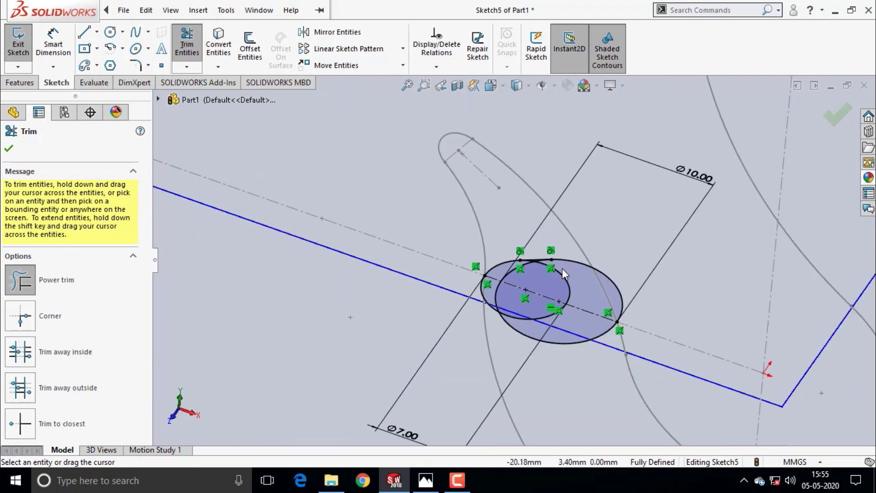
left_click(830, 116)
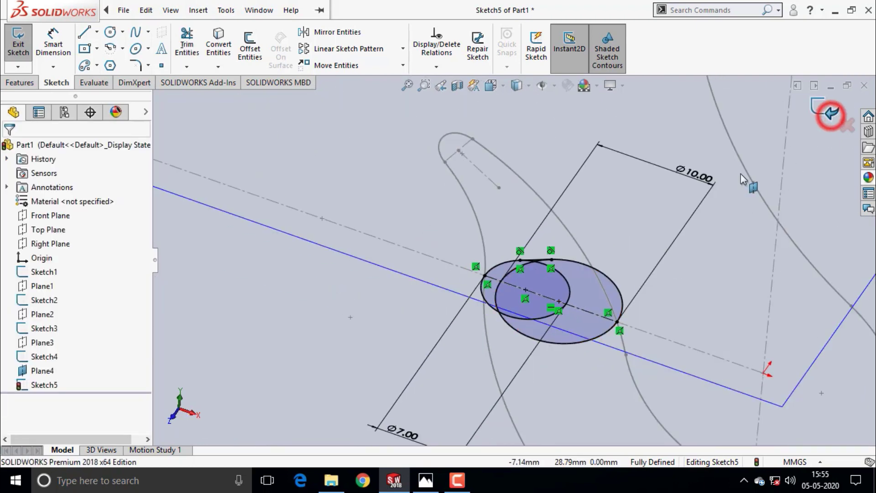
scroll(552, 260, "down", 3)
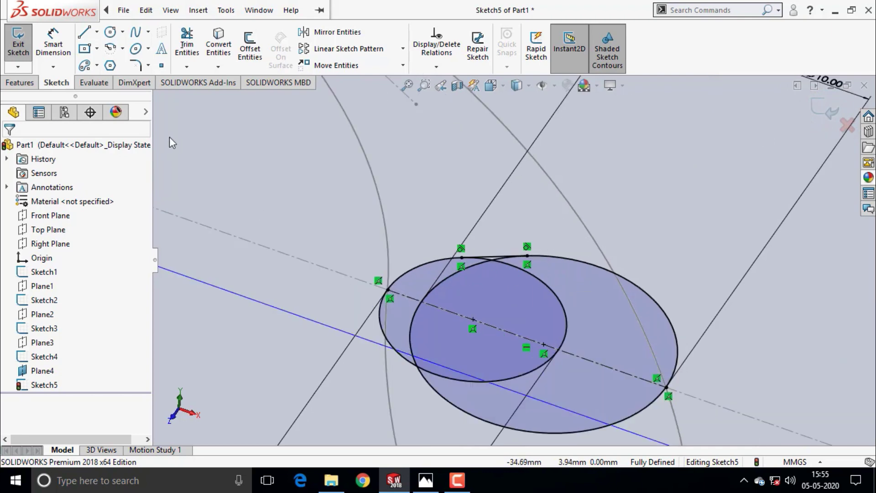
- Mirror the tangent line about the centreline to create the matching lower line
left_click(329, 37)
scroll(496, 261, "down", 3)
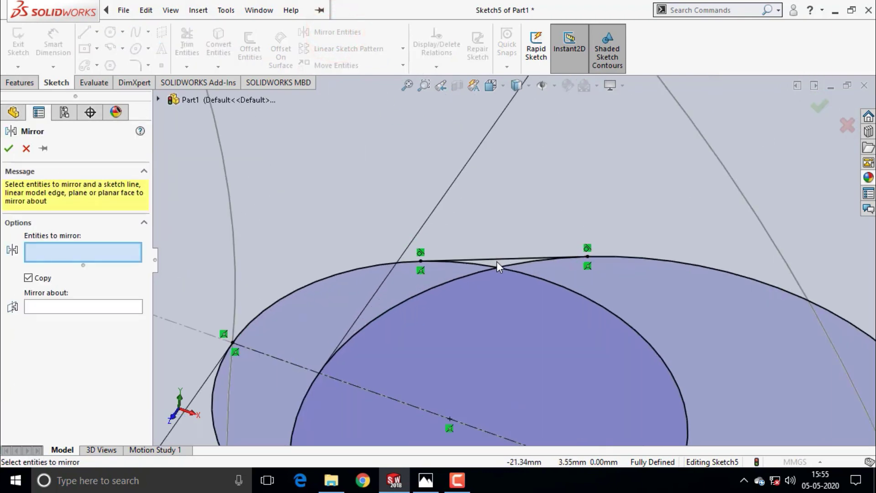
scroll(496, 261, "down", 2)
left_click(505, 258)
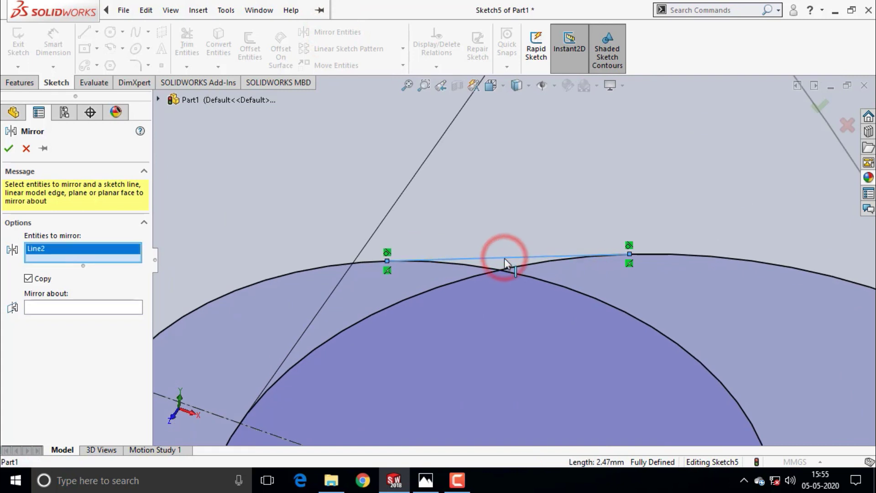
scroll(505, 258, "up", 2)
scroll(505, 258, "up", 2)
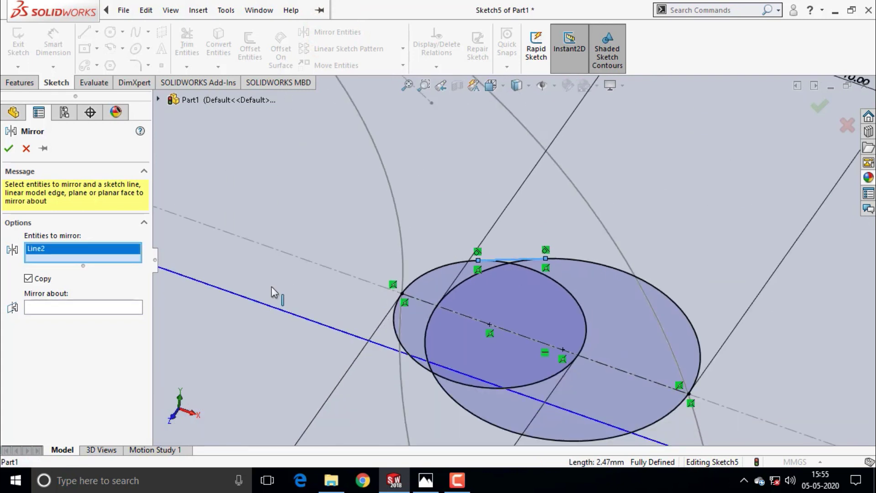
left_click(80, 310)
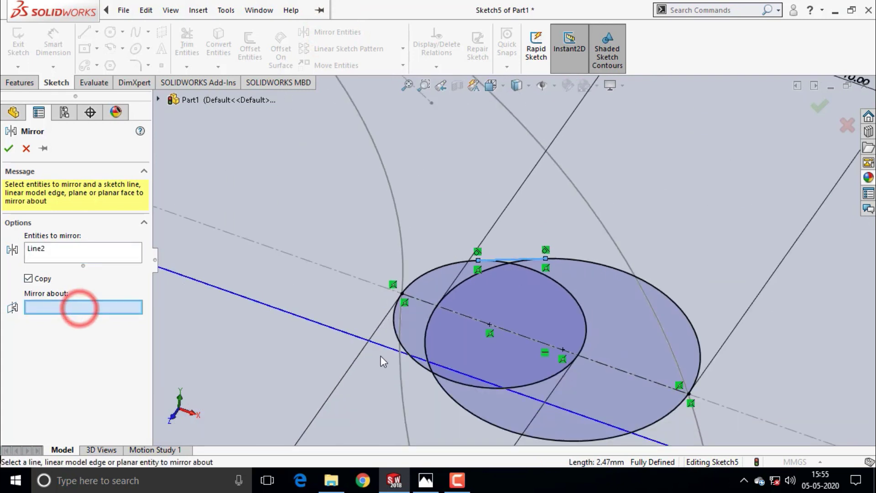
left_click(531, 343)
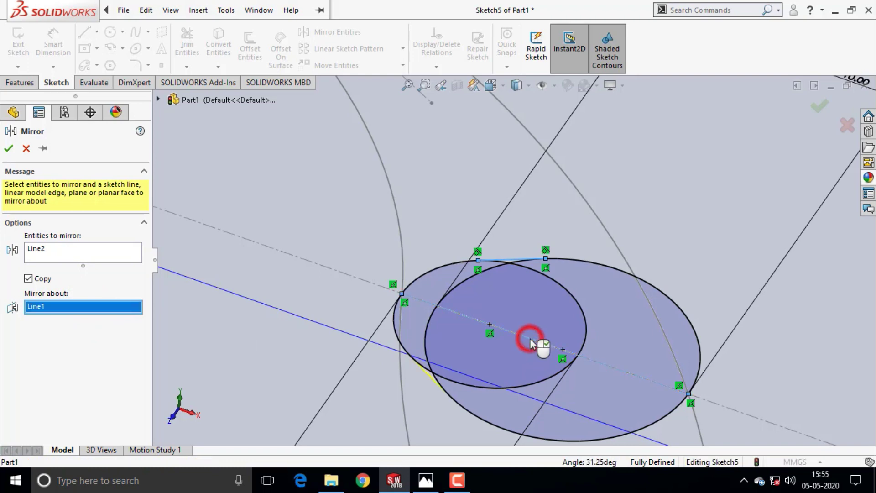
left_click(9, 148)
scroll(578, 301, "up", 2)
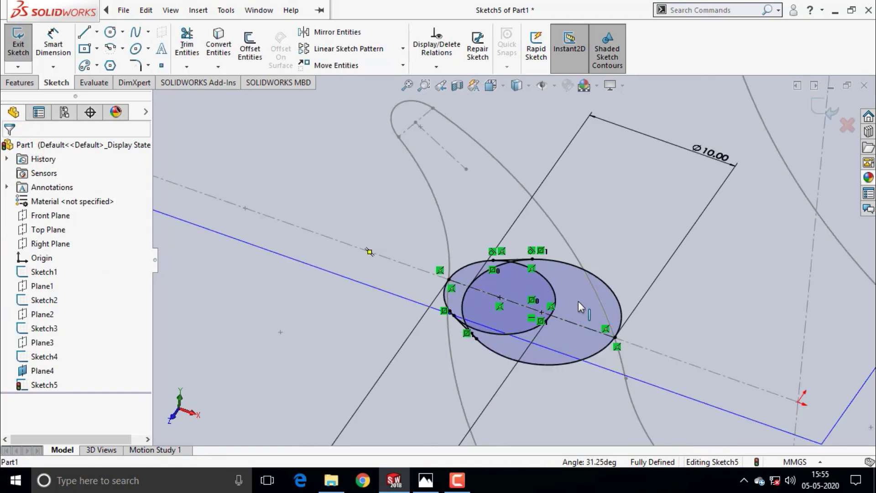
scroll(585, 308, "down", 1)
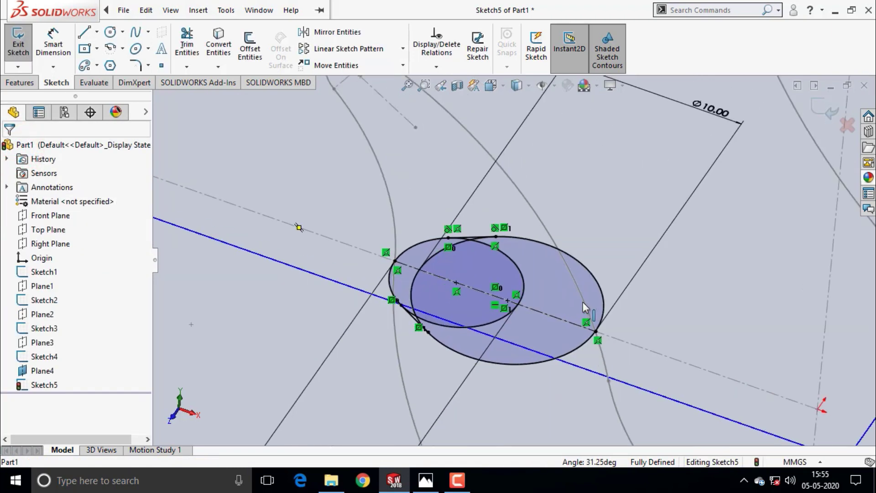
- Power-trim the inner arcs and leftover stubs, leaving one closed circle-and-line outline
left_click(187, 44)
scroll(477, 243, "down", 2)
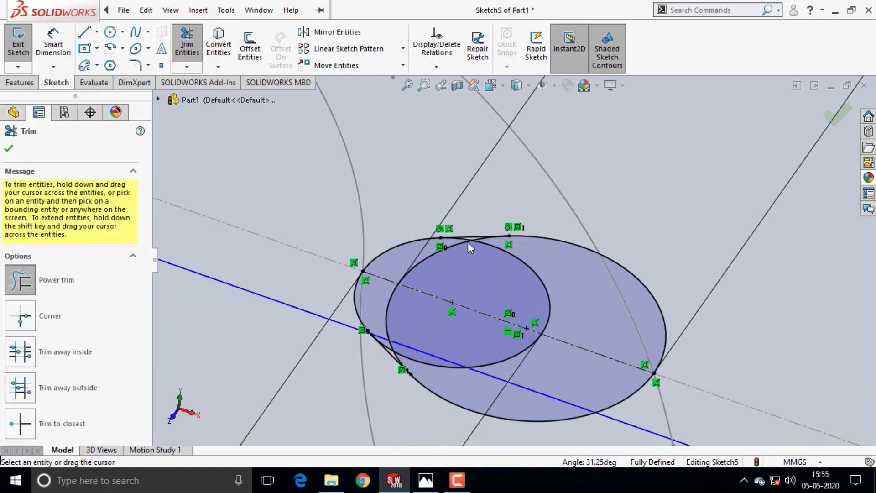
scroll(470, 247, "down", 3)
left_click_drag(508, 244, 468, 252)
scroll(535, 288, "up", 3)
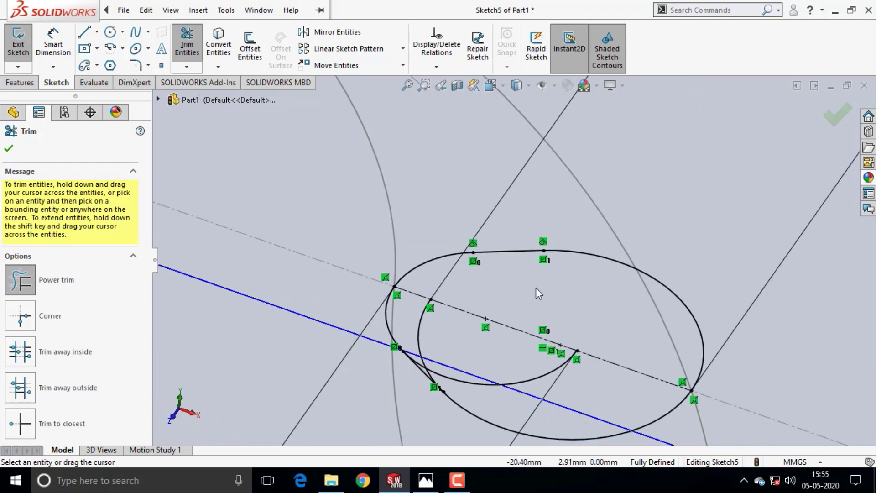
scroll(494, 367, "down", 1)
left_click_drag(567, 379, 385, 293)
scroll(408, 365, "down", 2)
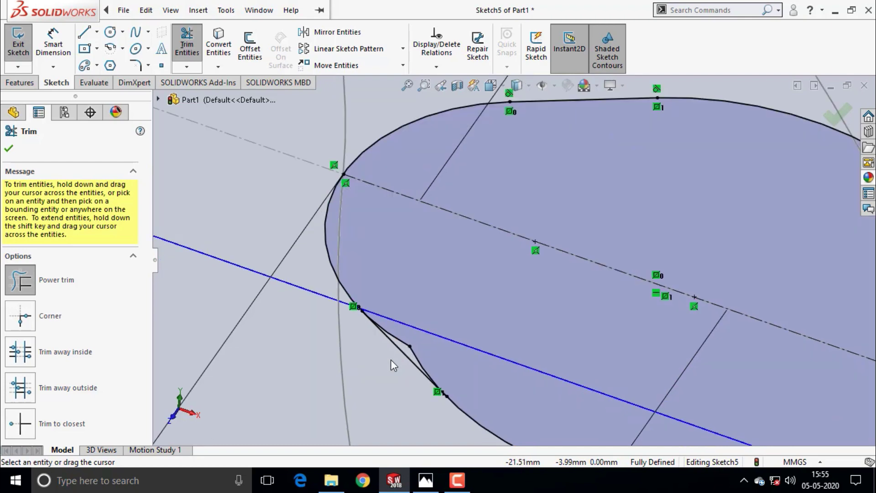
scroll(391, 360, "down", 2)
mouse_move(485, 324)
left_mouse_down()
mouse_move(448, 289)
mouse_move(455, 294)
left_mouse_up()
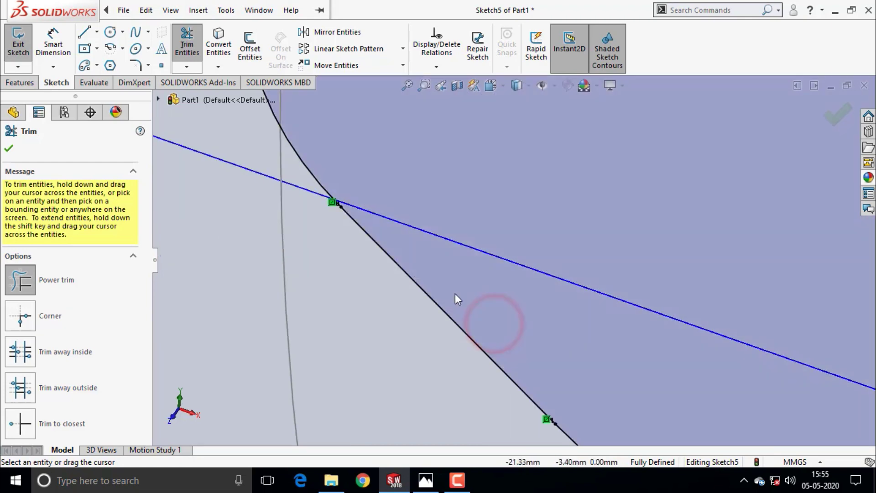
scroll(455, 294, "up", 2)
scroll(464, 297, "up", 2)
scroll(513, 311, "up", 2)
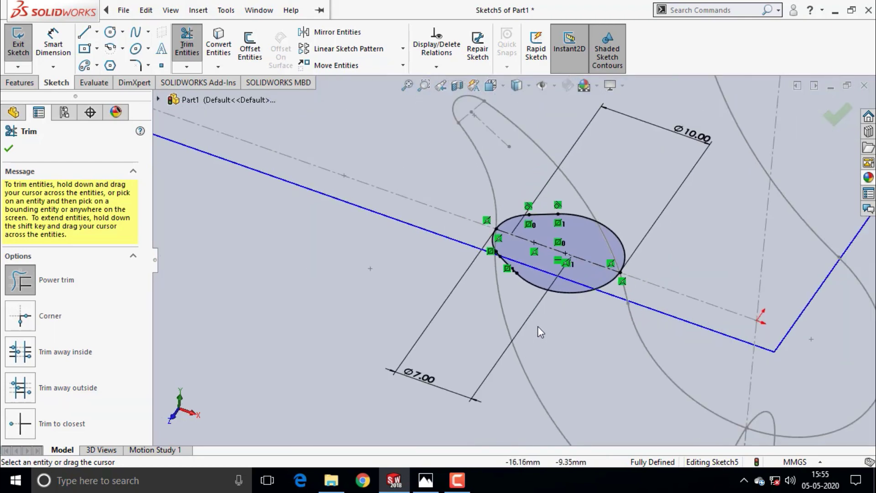
left_click(835, 114)
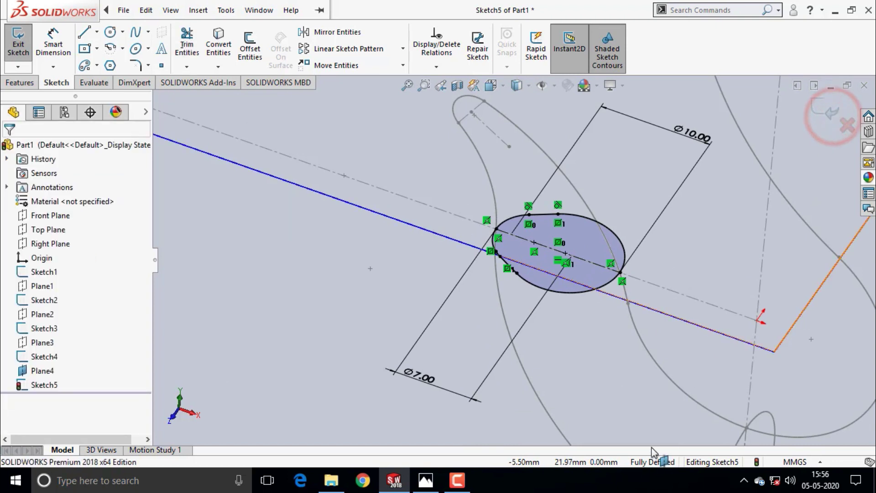
- Exit Sketch5, view the profile in 3D, and bring up the Features tools
left_click(821, 109)
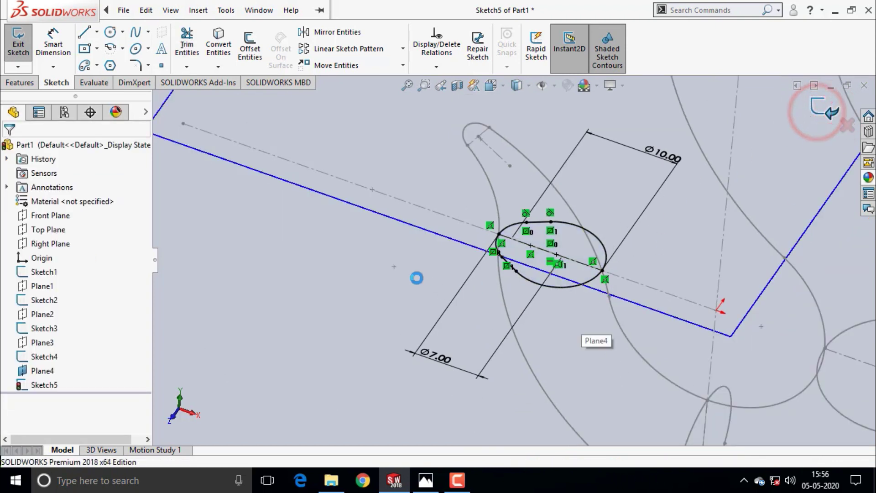
mouse_move(375, 326)
middle_mouse_down()
mouse_move(438, 220)
mouse_move(461, 260)
middle_mouse_up()
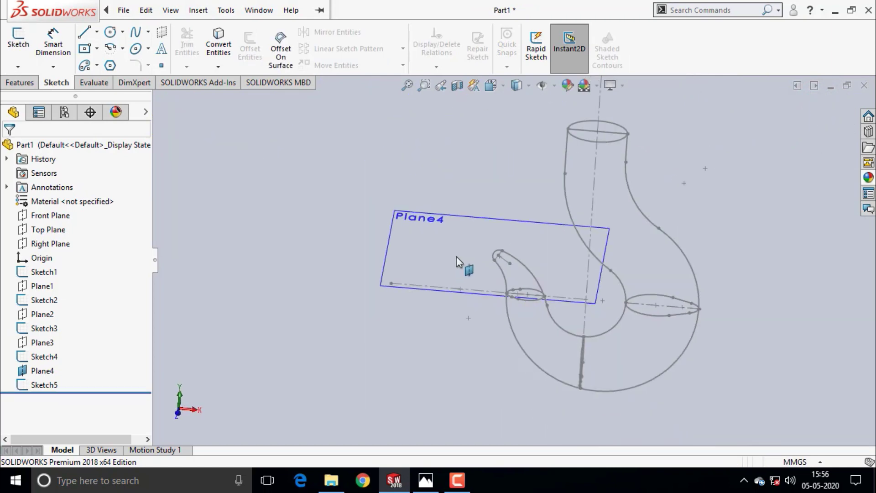
scroll(461, 260, "down", 2)
scroll(476, 263, "down", 2)
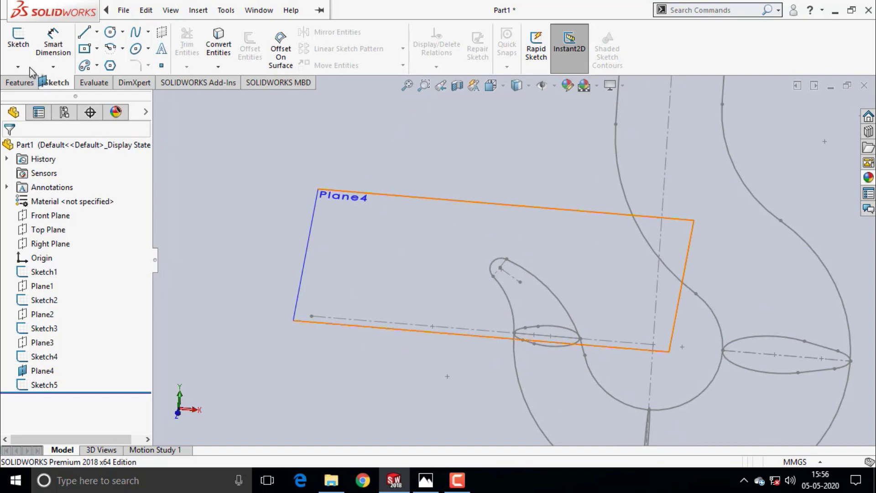
left_click(20, 82)
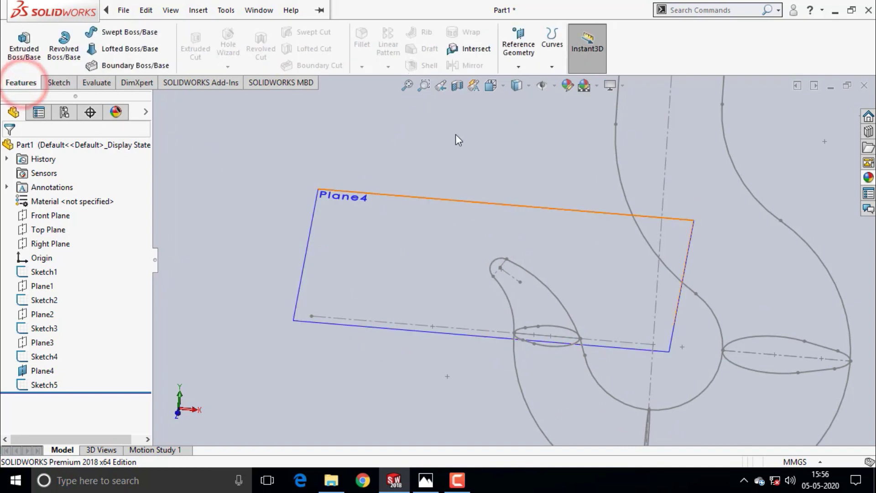
- Create Plane6 perpendicular to the tip line Line10 through Point48, and select it for sketching
left_click(518, 67)
left_click(529, 82)
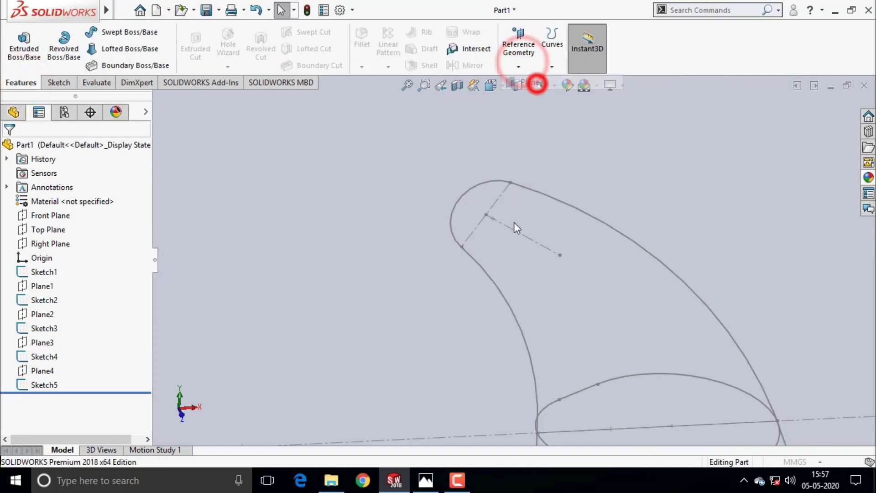
left_click(492, 220)
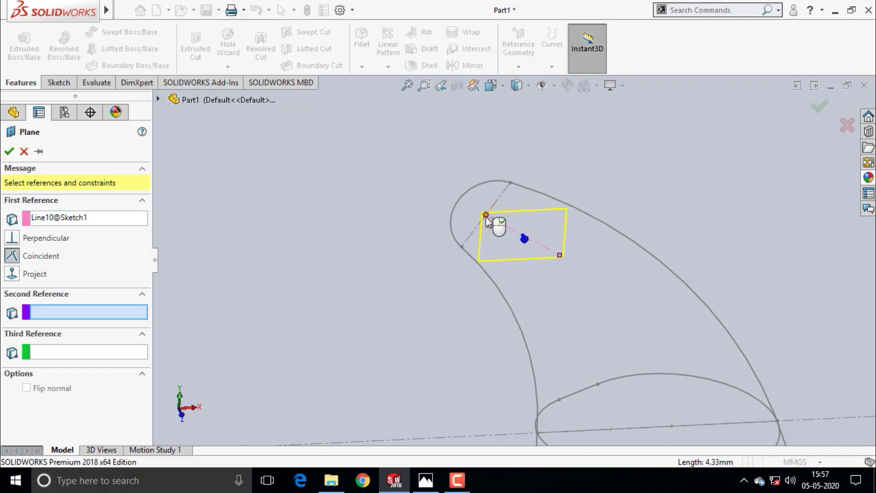
left_click(486, 215)
left_click(9, 151)
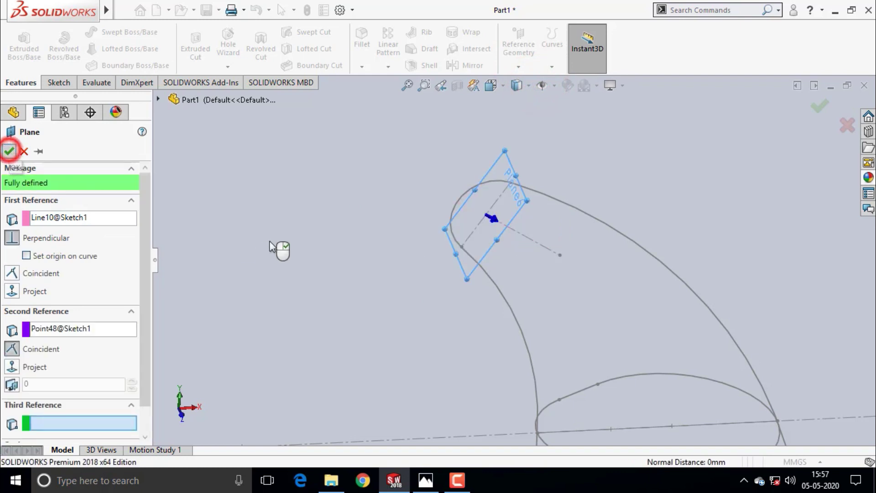
scroll(338, 249, "up", 2)
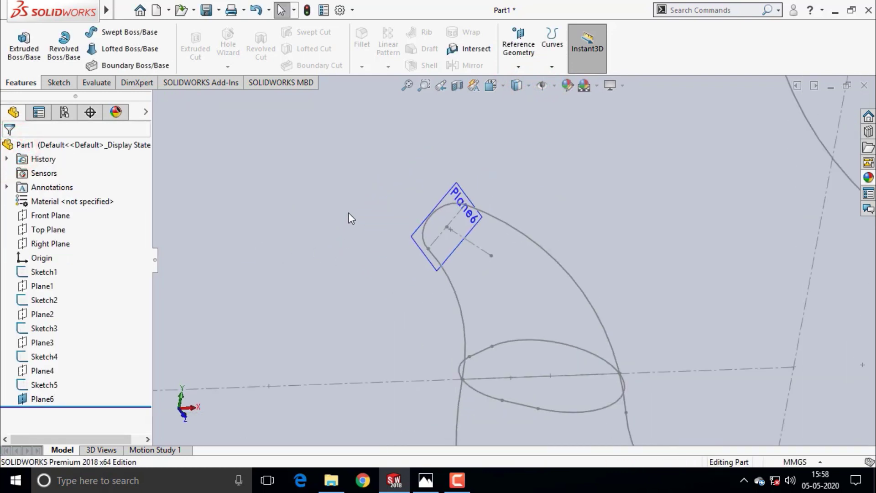
scroll(438, 215, "down", 2)
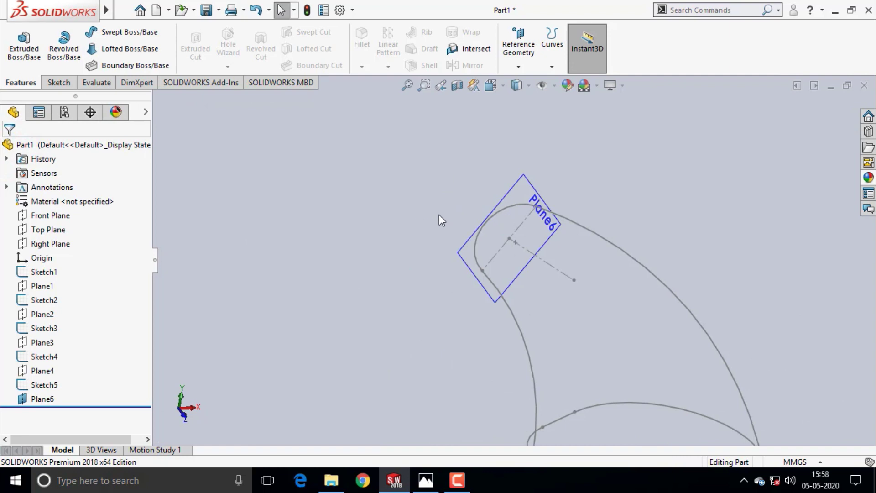
left_click(58, 83)
left_click(46, 399)
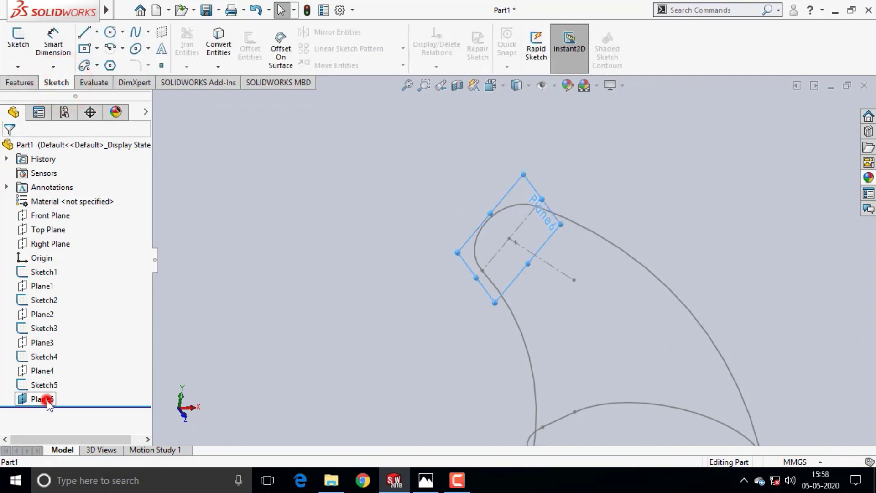
- Start a sketch on Plane6 and draw a centreline across the hook tip
left_click(18, 40)
left_click(97, 32)
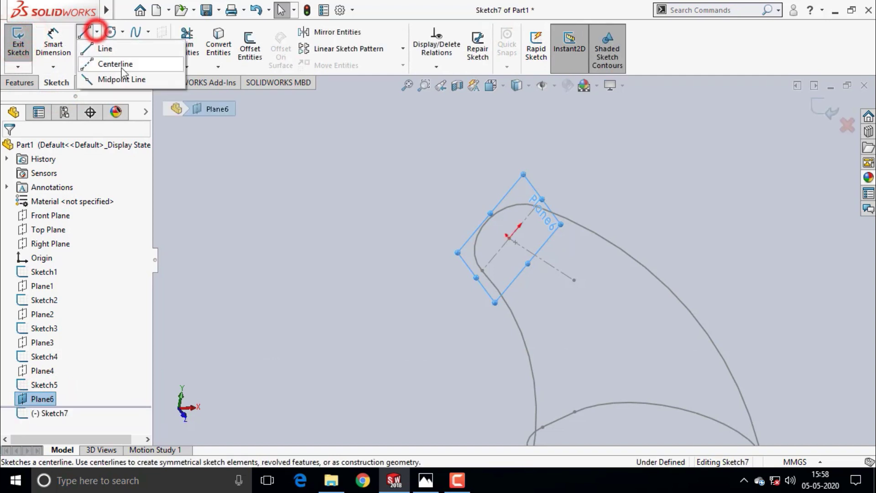
left_click(111, 63)
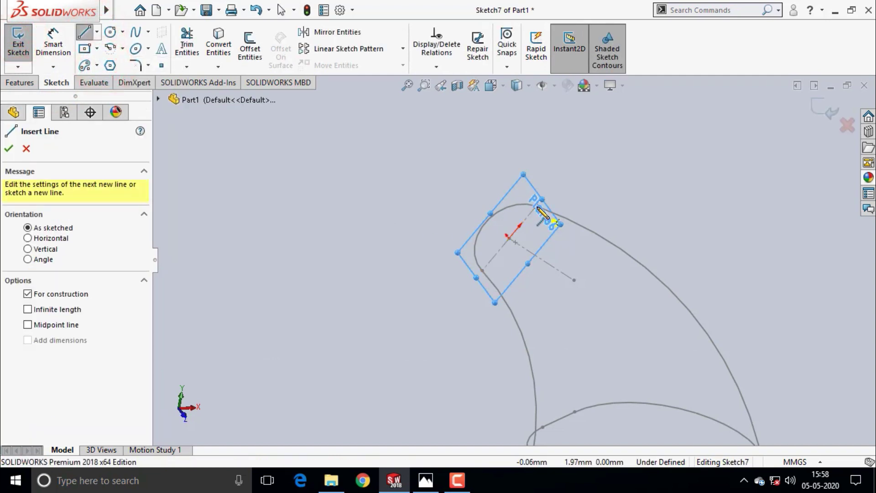
left_click(482, 271)
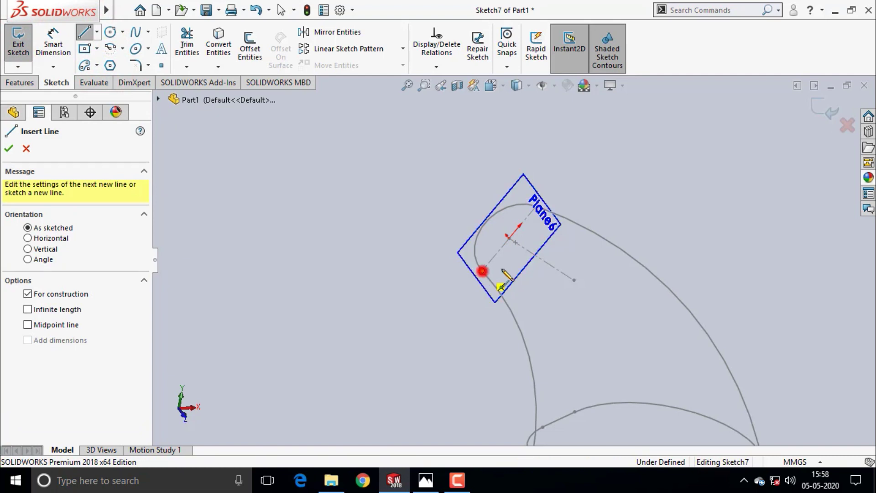
left_click(536, 206)
key("Escape")
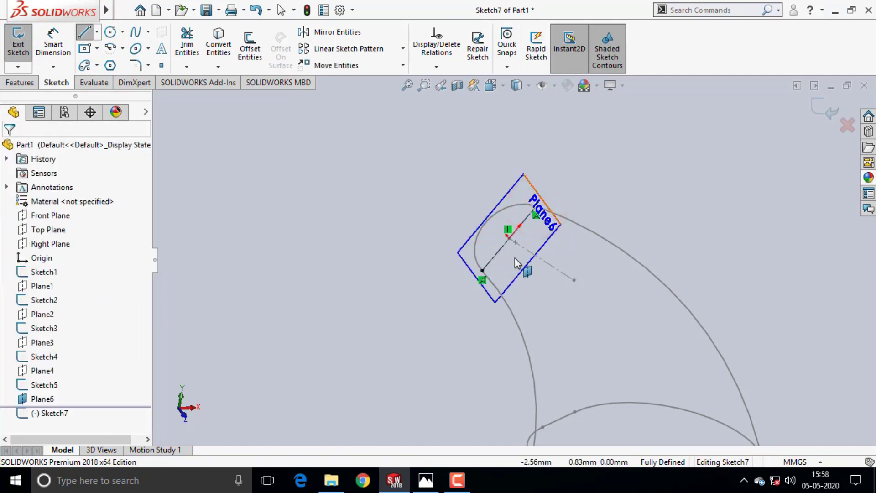
- Draw a small circle centred on the centreline's midpoint and exit Sketch7
left_click(110, 32)
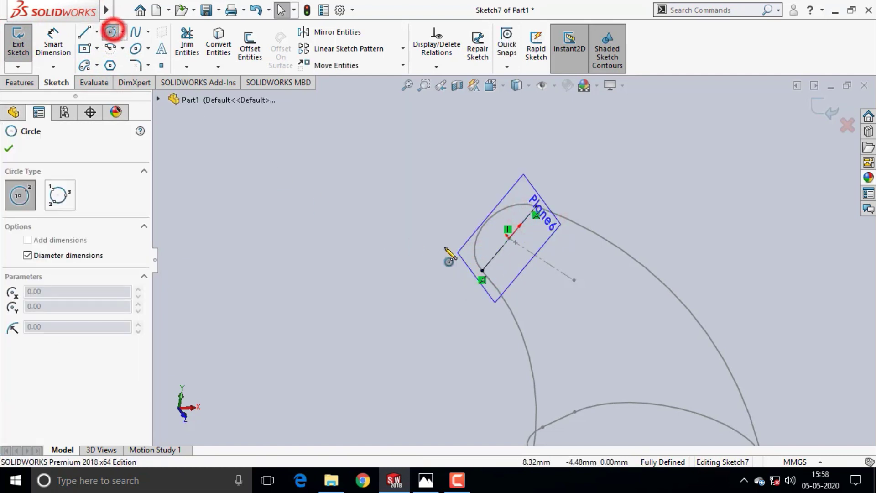
left_click(509, 237)
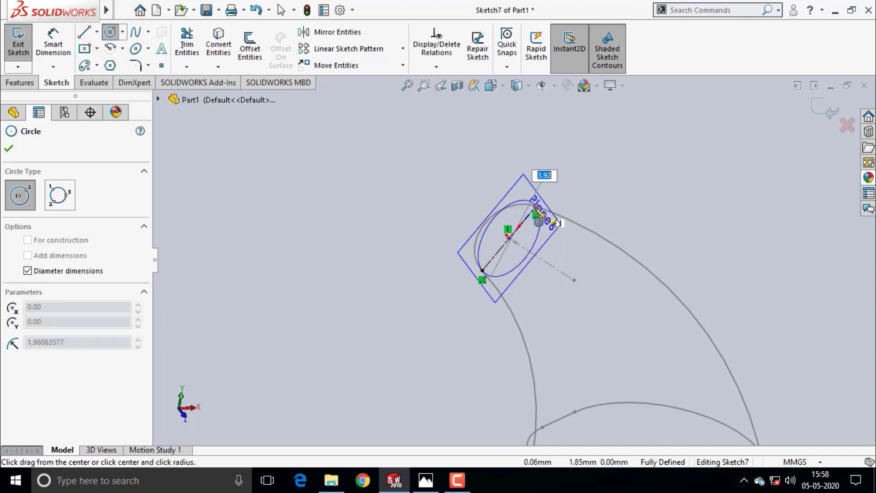
left_click(538, 221)
key("Escape")
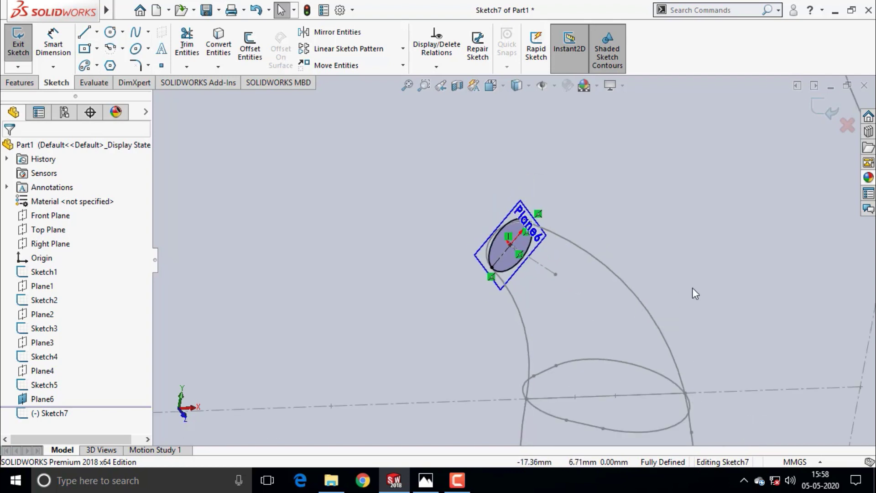
mouse_move(625, 322)
middle_mouse_down()
mouse_move(686, 300)
mouse_move(786, 143)
middle_mouse_up()
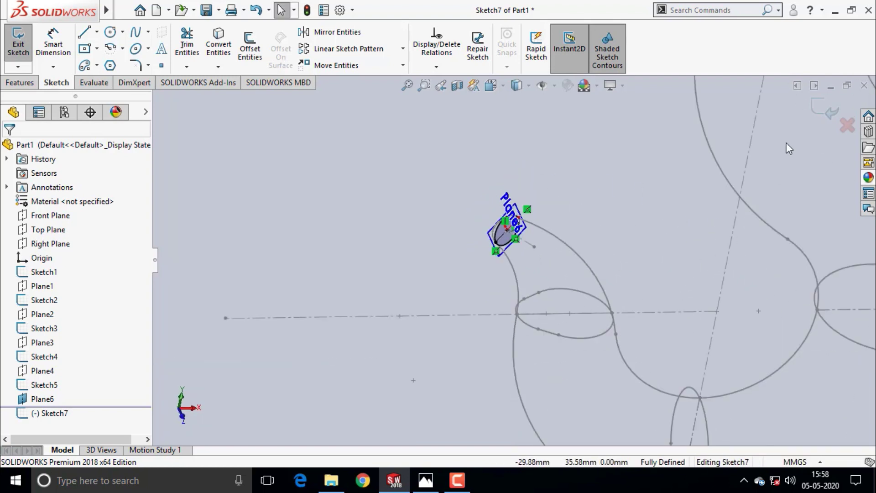
left_click(816, 112)
middle_click_drag(583, 283, 654, 254)
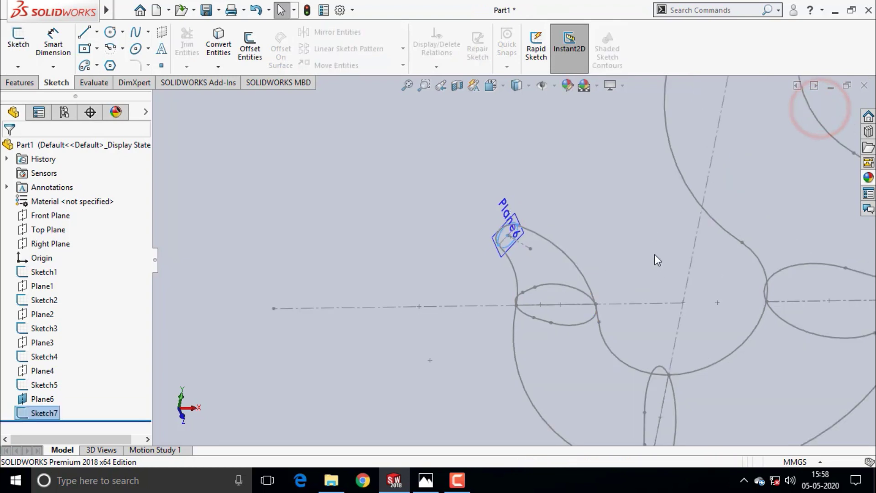
- Hide Plane6 and orbit to view the whole hook outline
left_click(48, 399)
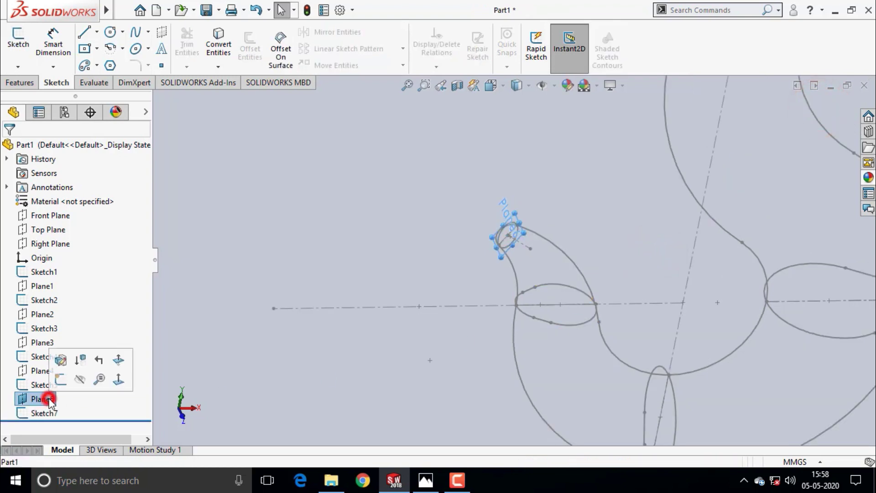
left_click(80, 380)
mouse_move(481, 274)
middle_mouse_down()
mouse_move(688, 371)
mouse_move(680, 356)
mouse_move(739, 358)
mouse_move(596, 356)
mouse_move(752, 392)
mouse_move(757, 357)
mouse_move(548, 363)
mouse_move(582, 381)
mouse_move(581, 182)
middle_mouse_up()
scroll(581, 172, "up", 3)
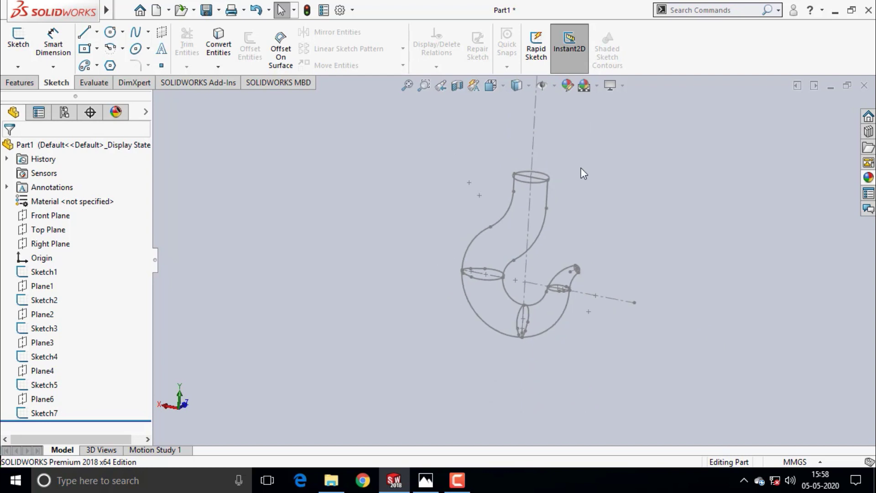
scroll(554, 267, "down", 2)
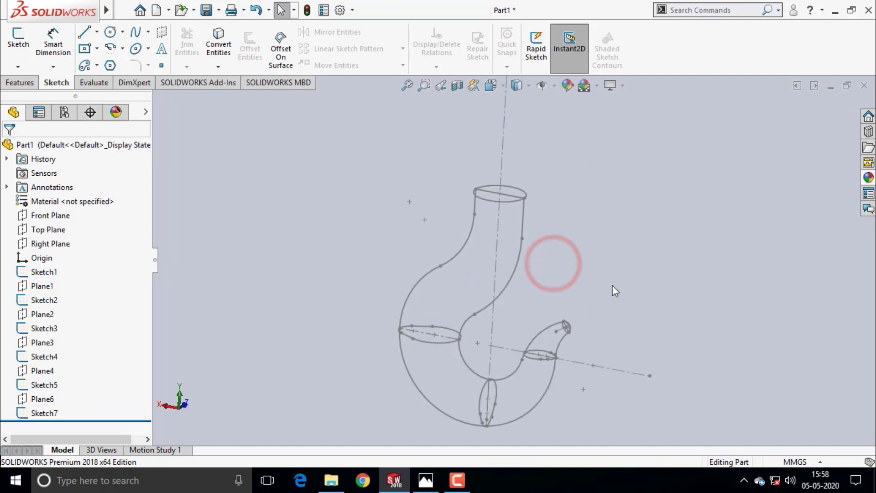
left_click(15, 85)
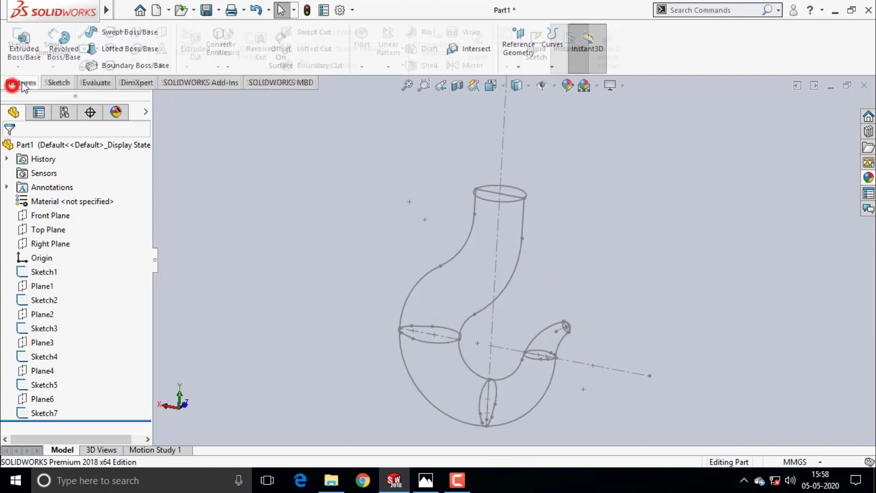
- Start a Lofted Boss with profiles Sketch2, Sketch3, Sketch4, Sketch5, Sketch7, then open guide-curve SelectionManager
left_click(130, 51)
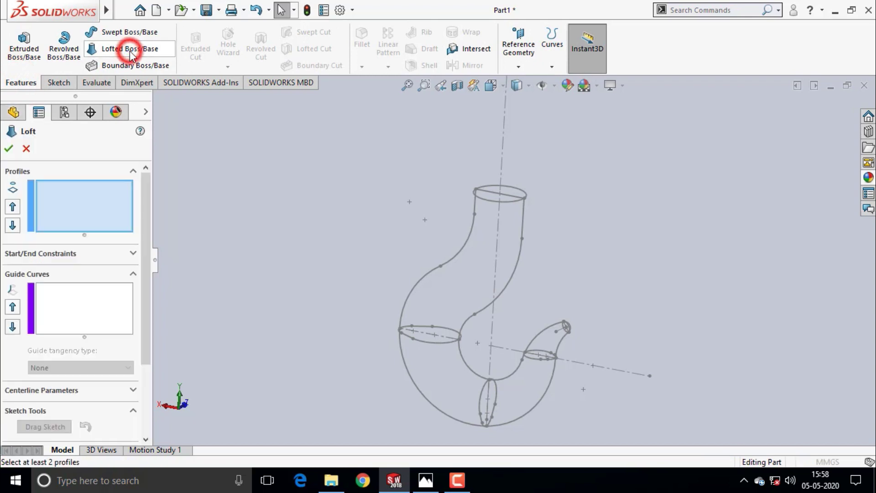
left_click(69, 190)
left_click(510, 202)
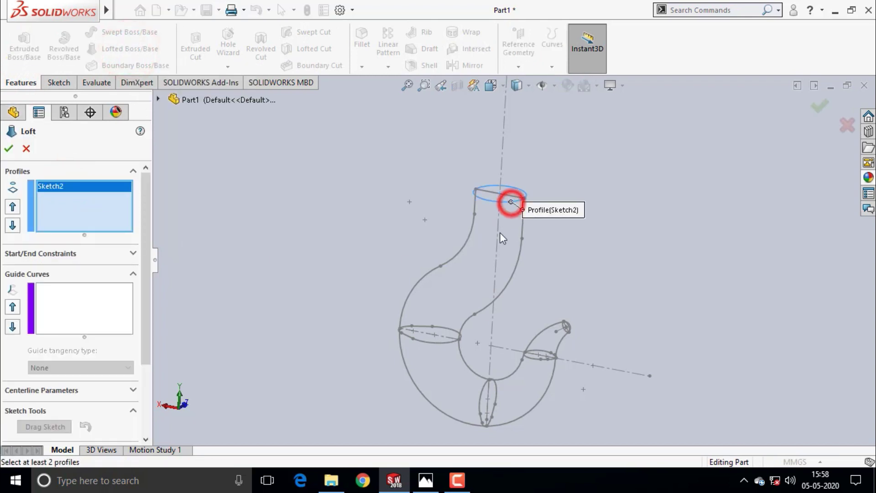
left_click(439, 344)
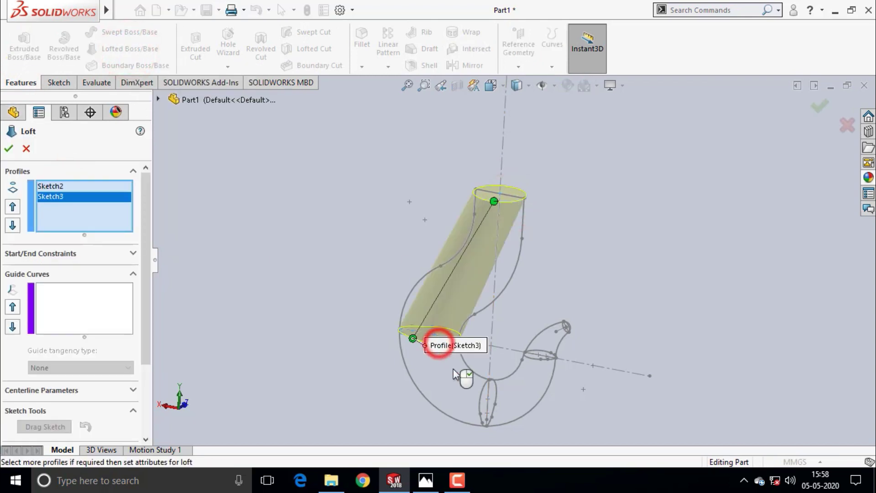
left_click(498, 394)
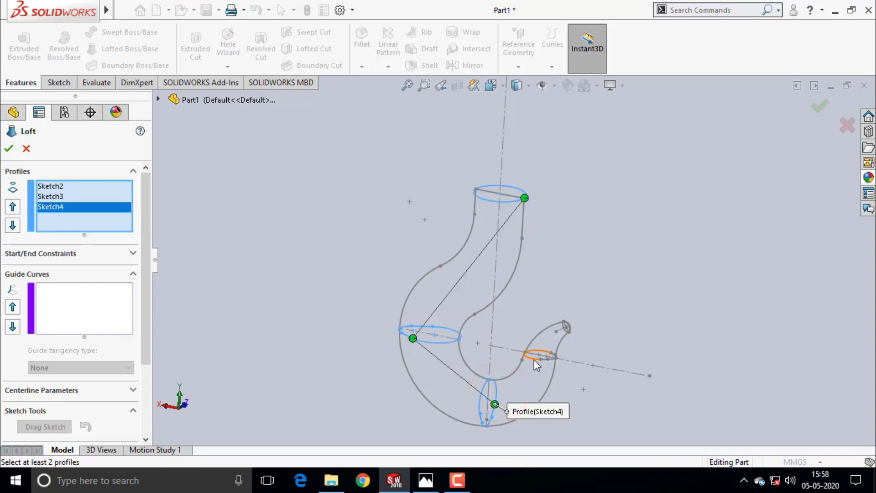
left_click(533, 359)
scroll(554, 325, "down", 4)
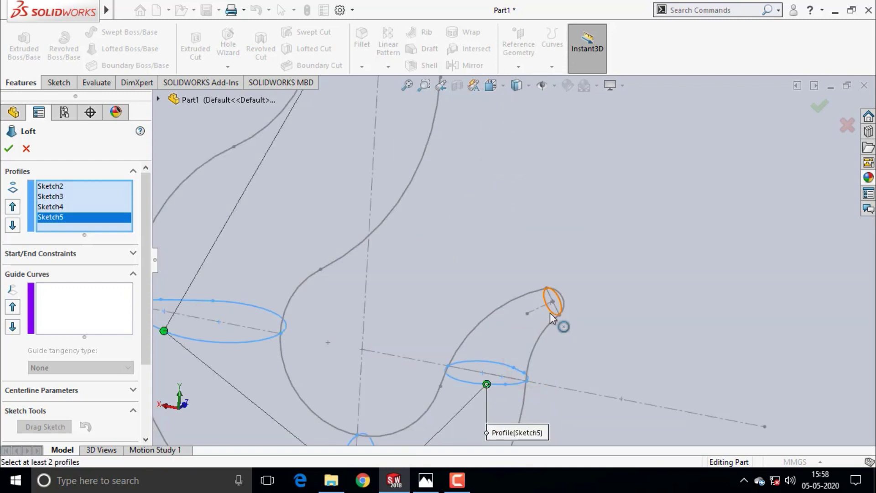
left_click(549, 313)
scroll(557, 325, "up", 4)
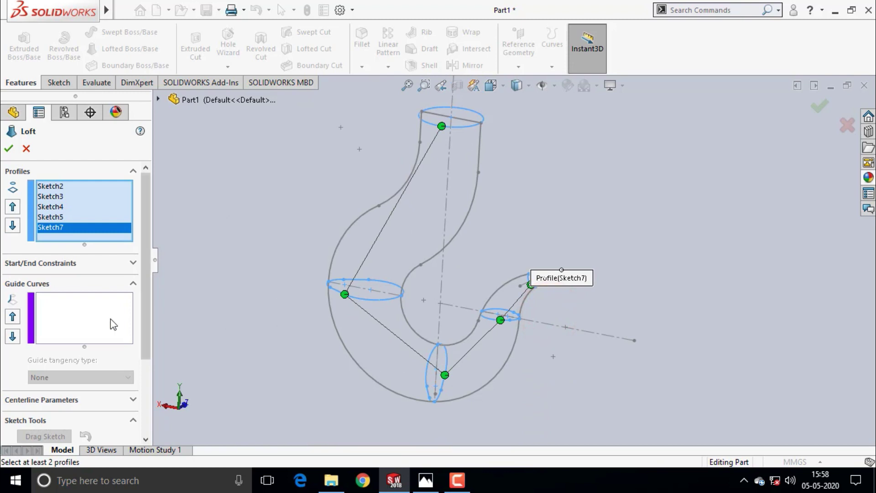
left_click(79, 326)
right_click(78, 327)
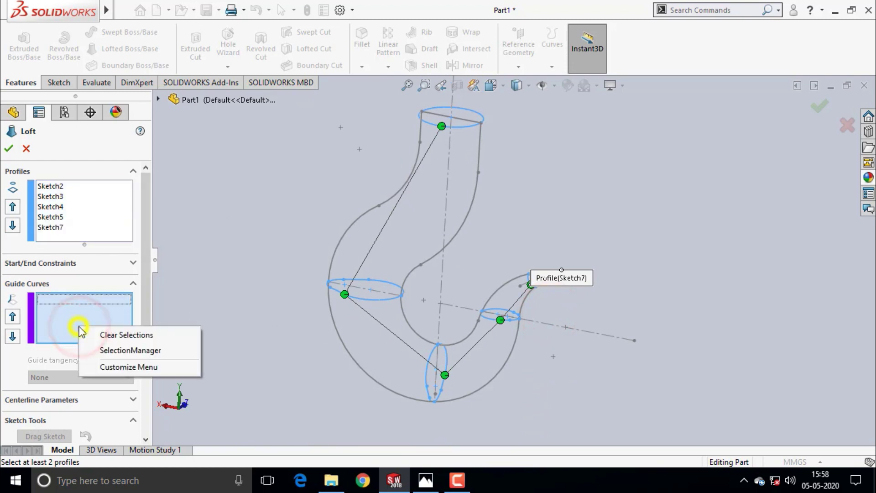
- Chain-select the first guide curve along the shank's right edge and inner arc
left_click(135, 351)
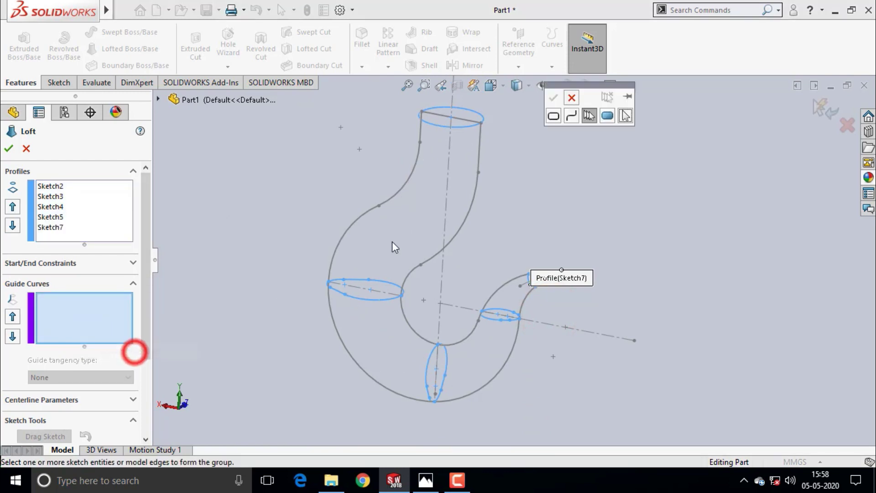
left_click(479, 141)
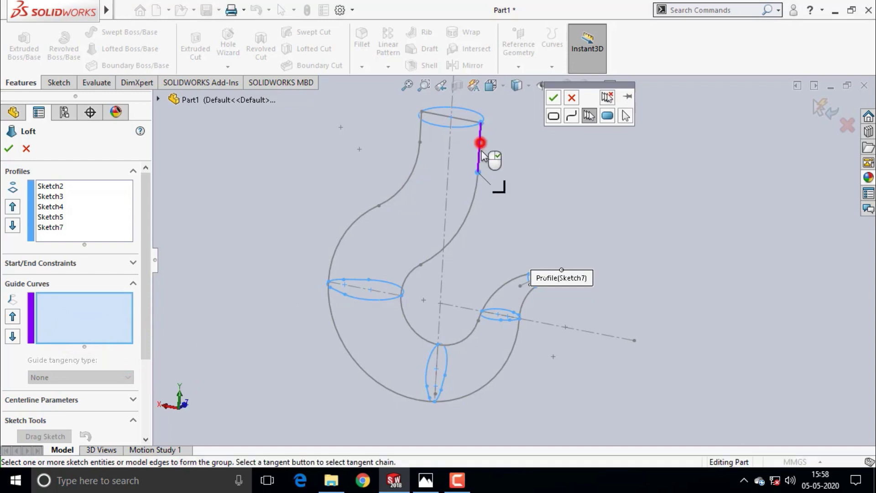
left_click(467, 214)
left_click(408, 271)
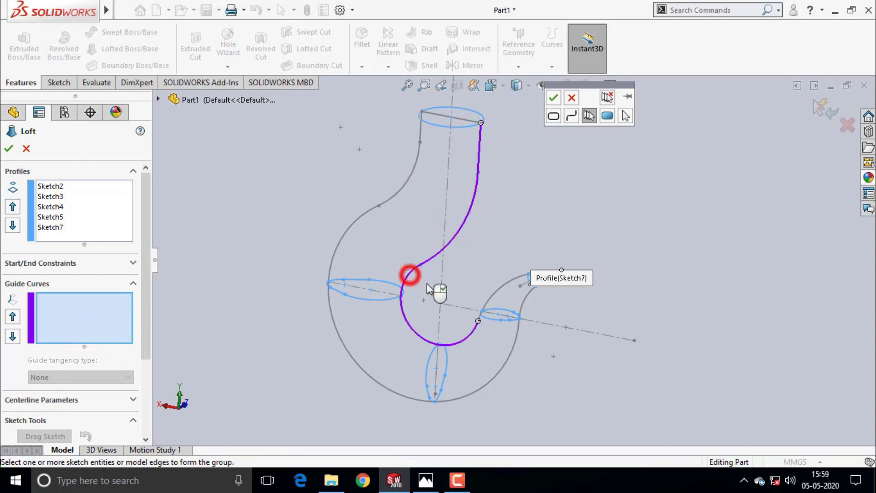
scroll(484, 315, "down", 3)
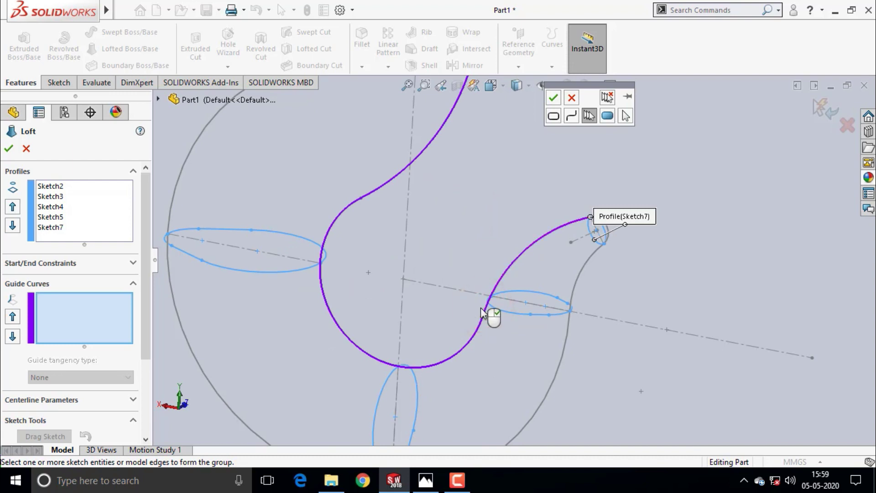
left_click(553, 98)
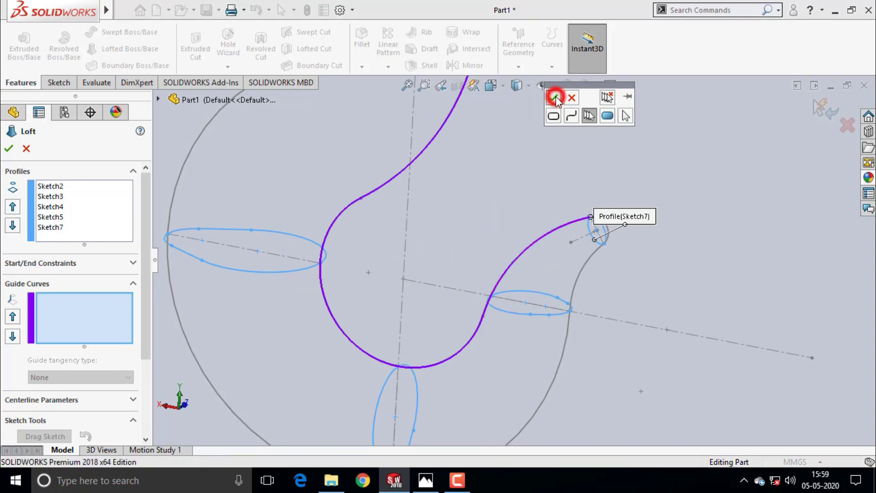
- Chain-select the second guide curve from the shank's left edge down to the outer tip curve
scroll(527, 198, "up", 3)
scroll(528, 197, "up", 2)
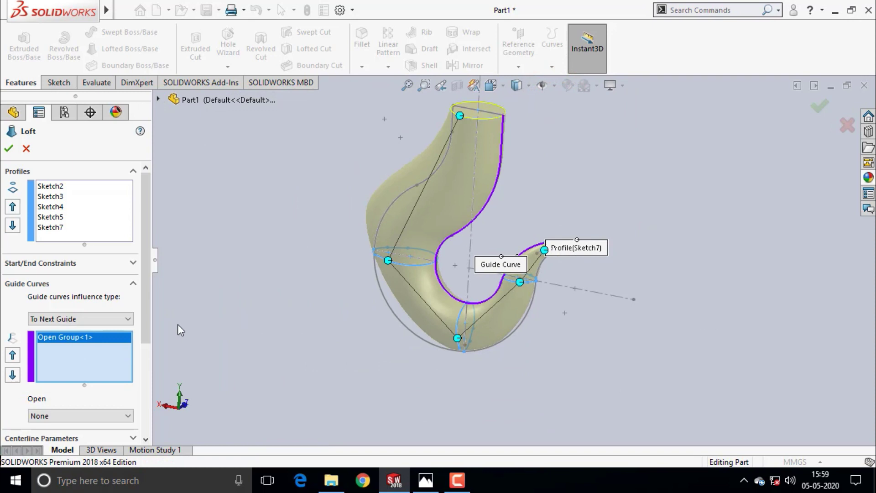
right_click(92, 355)
left_click(139, 379)
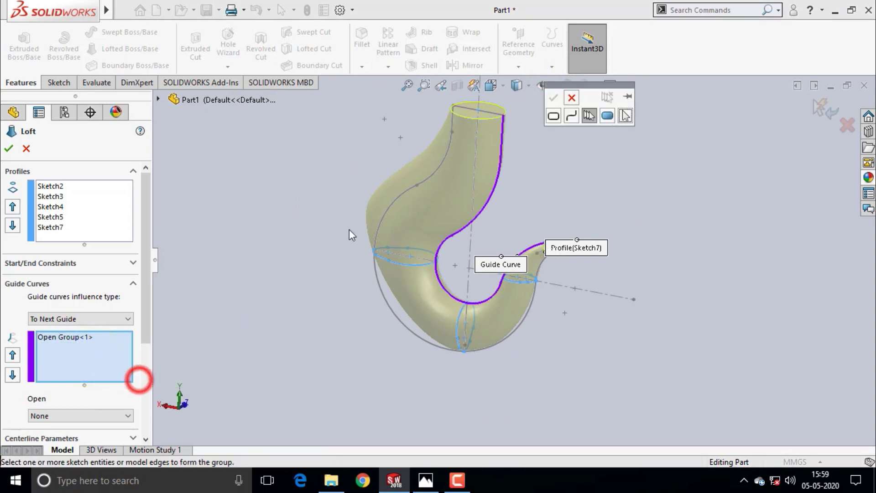
scroll(454, 124, "down", 3)
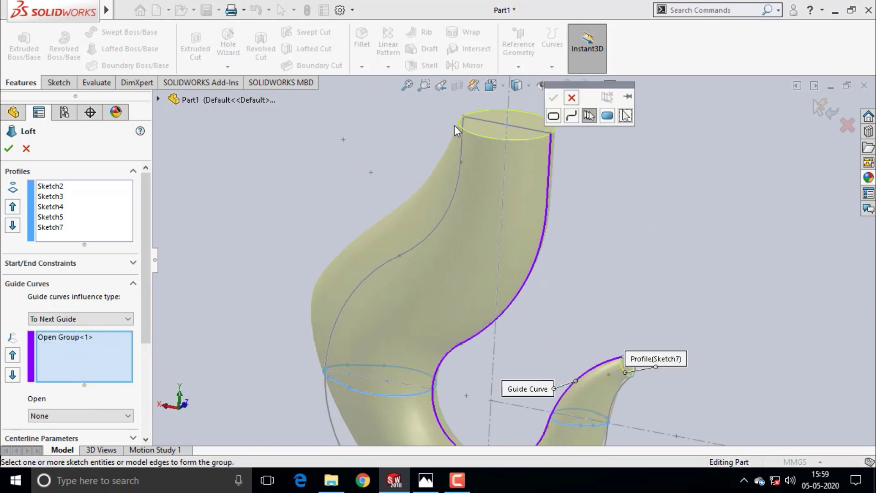
left_click(461, 156)
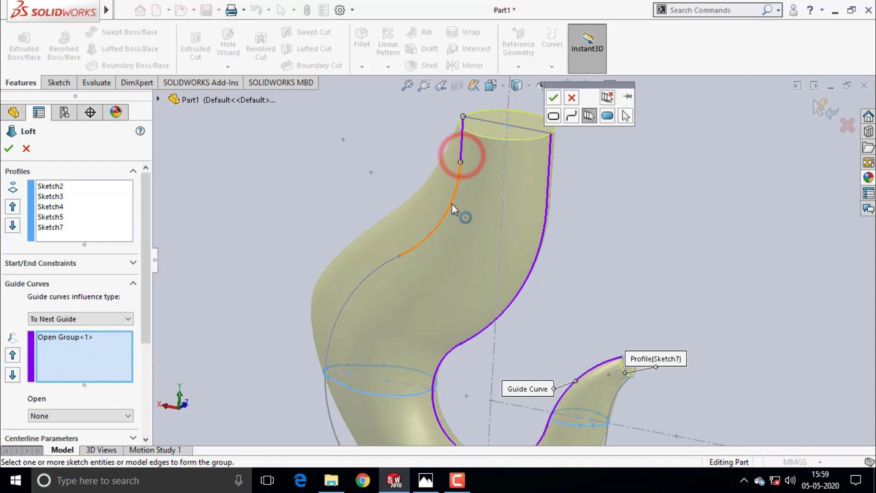
left_click(452, 203)
left_click(363, 277)
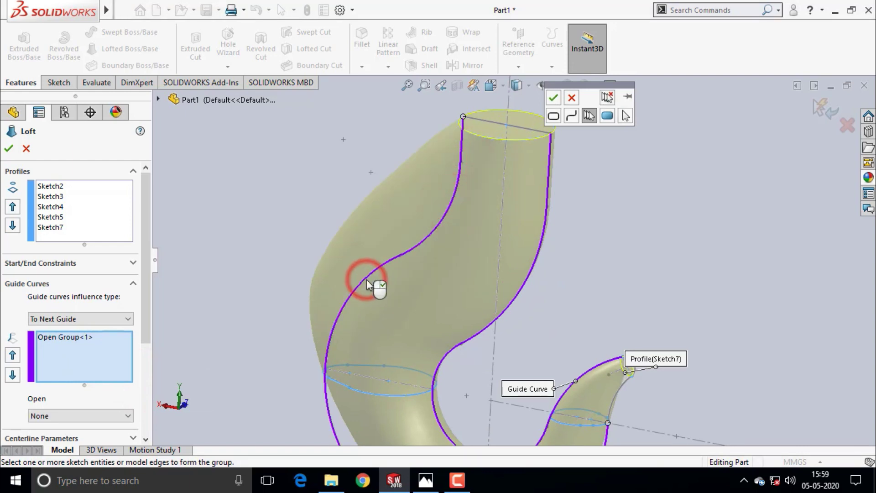
scroll(503, 326, "up", 3)
scroll(562, 328, "down", 2)
scroll(538, 308, "down", 3)
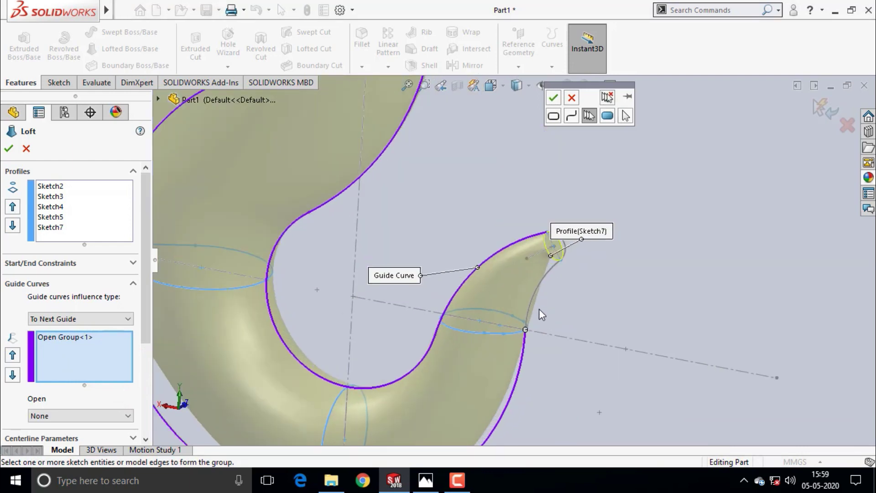
left_click(540, 283)
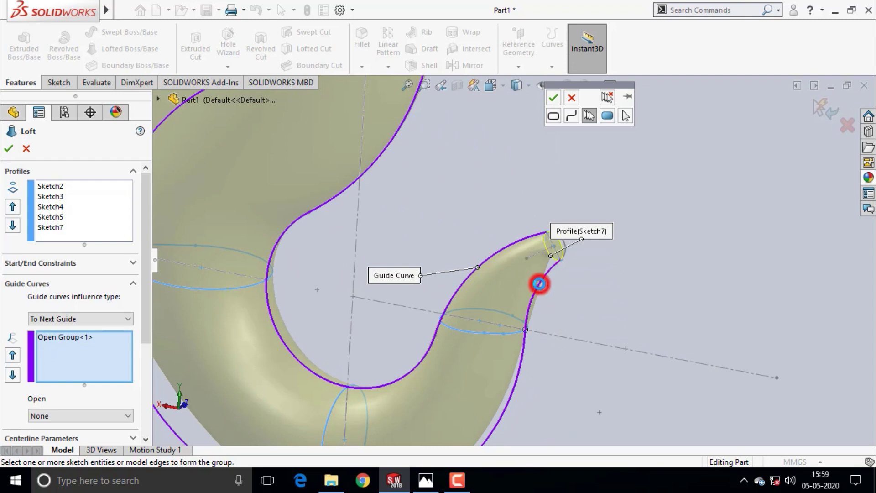
left_click(554, 99)
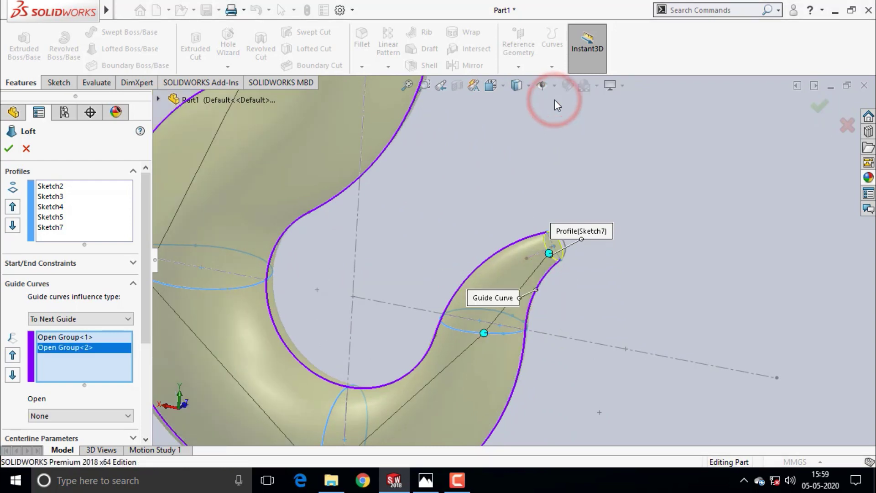
- Accept Loft1 to create the solid hook and fit it in the view
key("z")
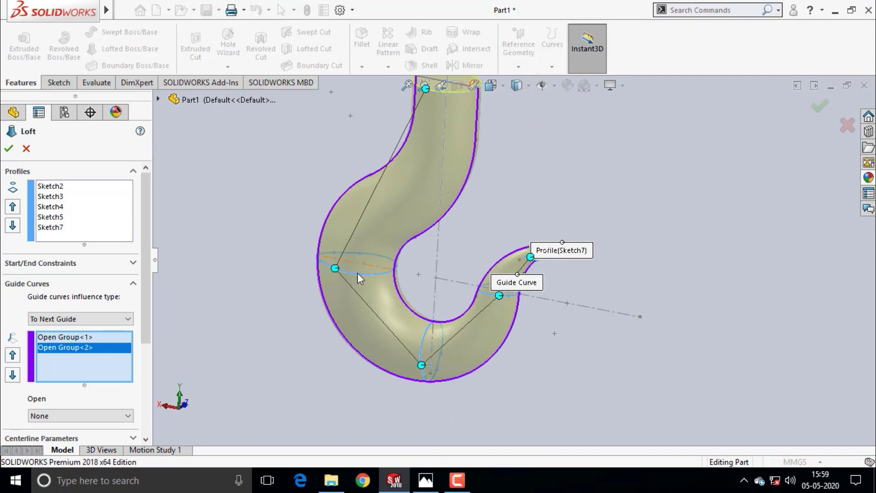
left_click(10, 149)
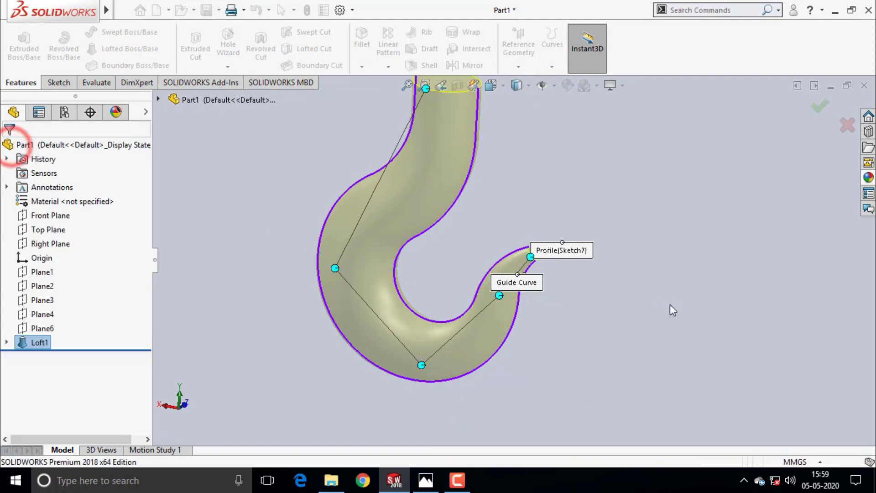
left_click(660, 291)
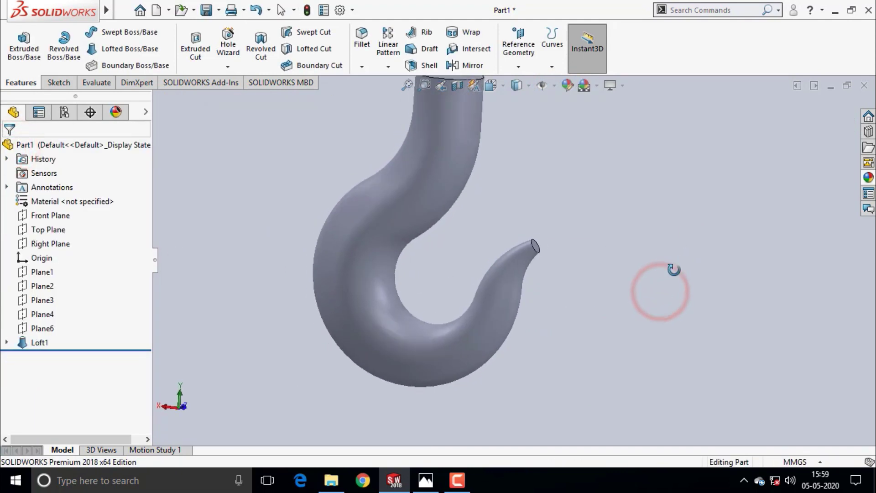
- Orbit and zoom around the solid Loft1 hook to inspect it from shank to tip
key("f")
mouse_move(524, 260)
middle_mouse_down()
mouse_move(507, 290)
mouse_move(417, 305)
mouse_move(547, 289)
mouse_move(609, 265)
mouse_move(622, 221)
mouse_move(588, 280)
mouse_move(612, 286)
mouse_move(593, 310)
mouse_move(551, 323)
mouse_move(574, 319)
mouse_move(536, 255)
middle_mouse_up()
scroll(525, 259, "down", 1)
scroll(587, 228, "down", 2)
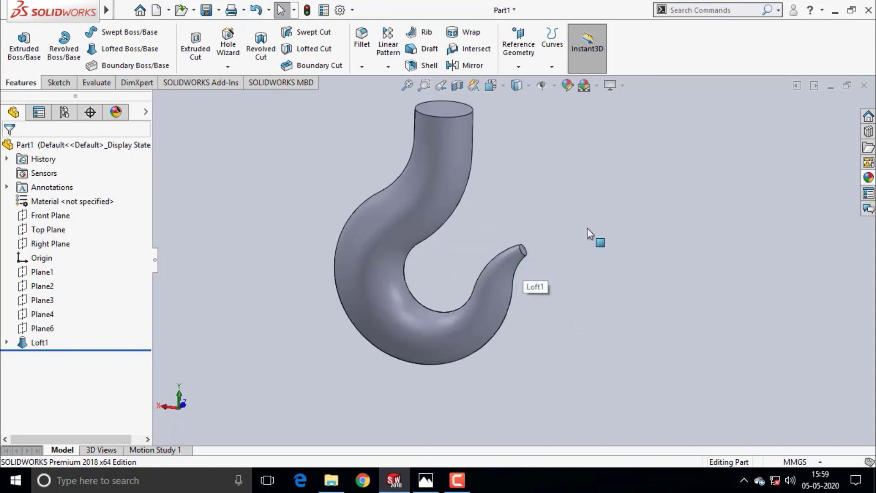
scroll(587, 228, "up", 4)
scroll(568, 224, "down", 3)
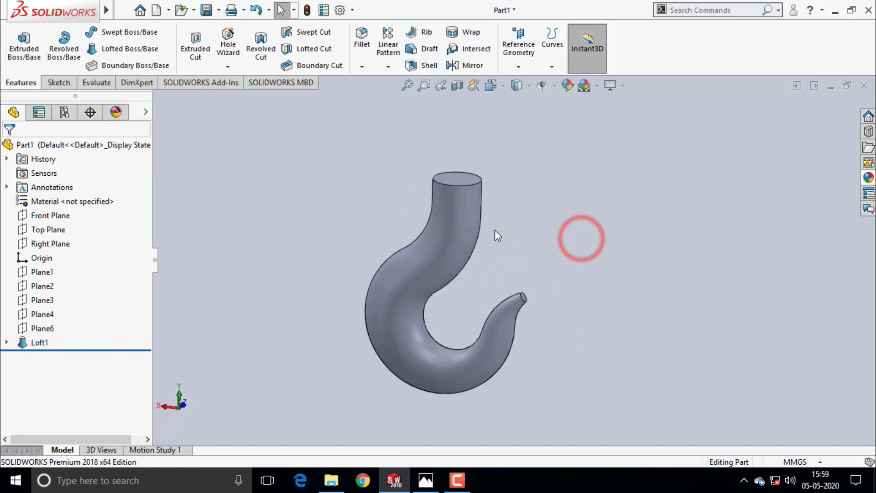
mouse_move(343, 179)
middle_mouse_down()
mouse_move(329, 180)
mouse_move(359, 104)
middle_mouse_up()
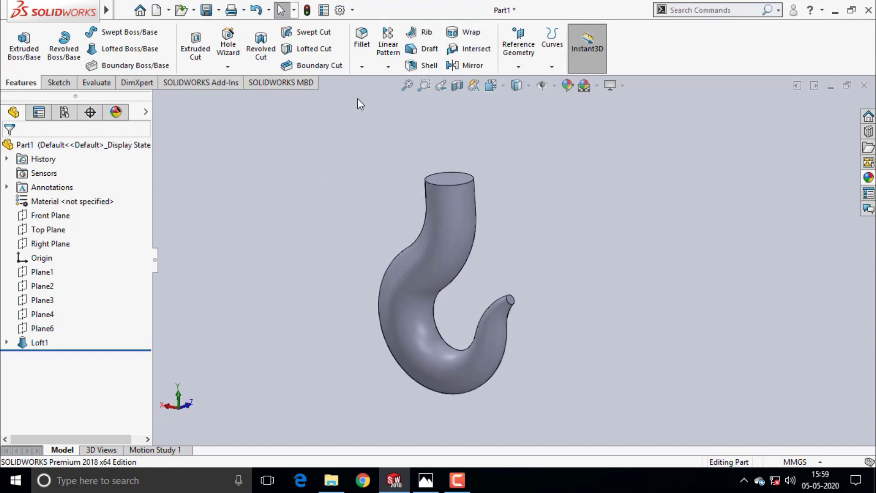
left_click(363, 67)
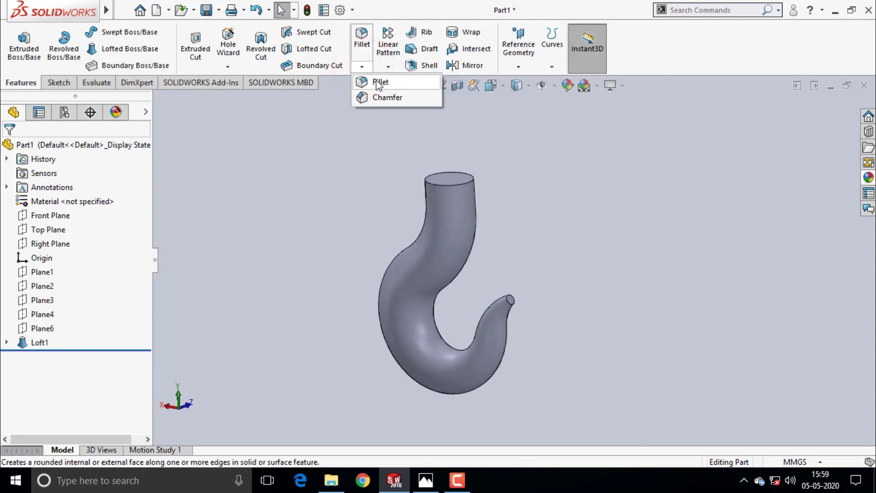
- Round the hook's tip edge with a 2 mm fillet
left_click(378, 83)
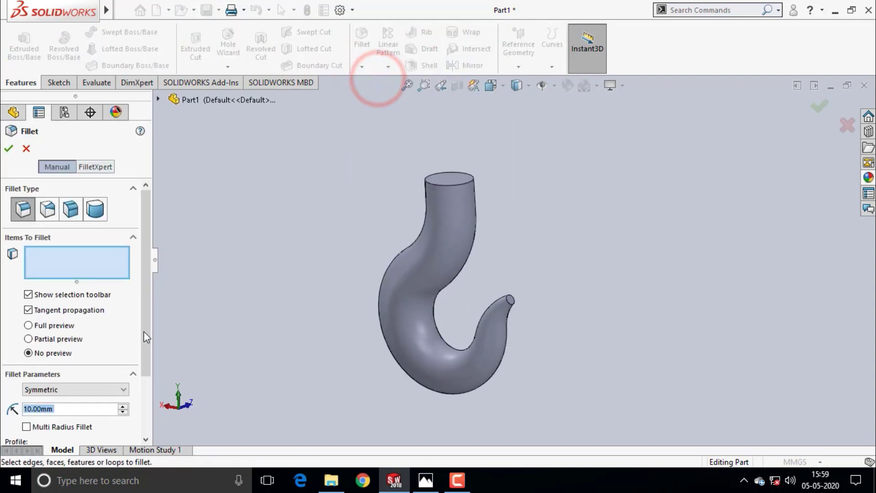
type("2")
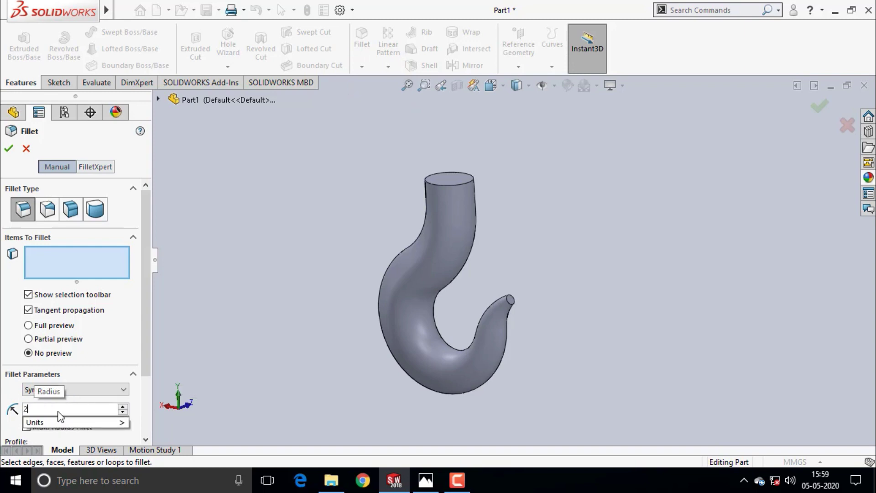
left_click(510, 302)
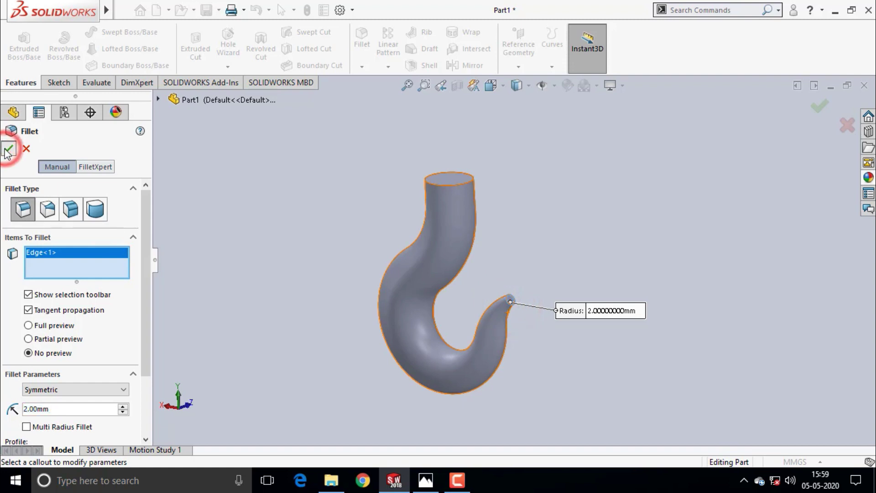
key("Return")
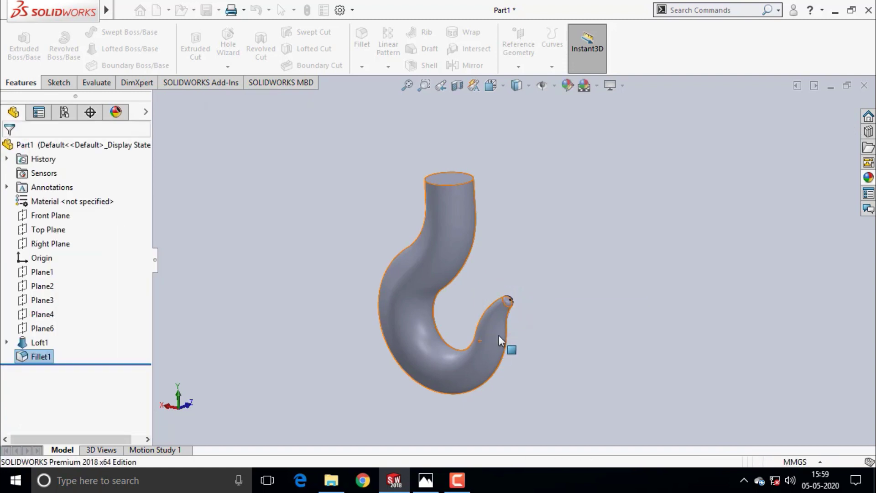
- Clear the selection and inspect the filleted hook, including a straight front view
left_click(538, 307)
middle_click_drag(524, 309, 494, 297)
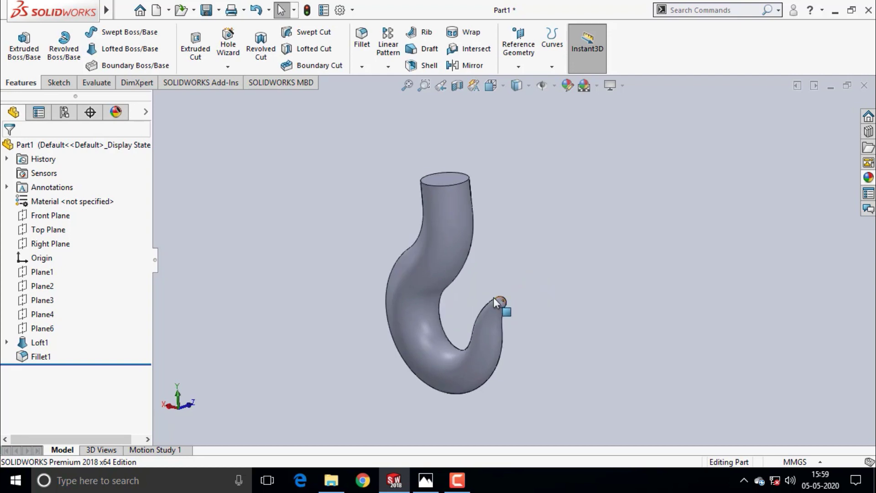
scroll(490, 287, "down", 3)
scroll(490, 287, "down", 2)
scroll(557, 316, "up", 4)
scroll(571, 321, "up", 1)
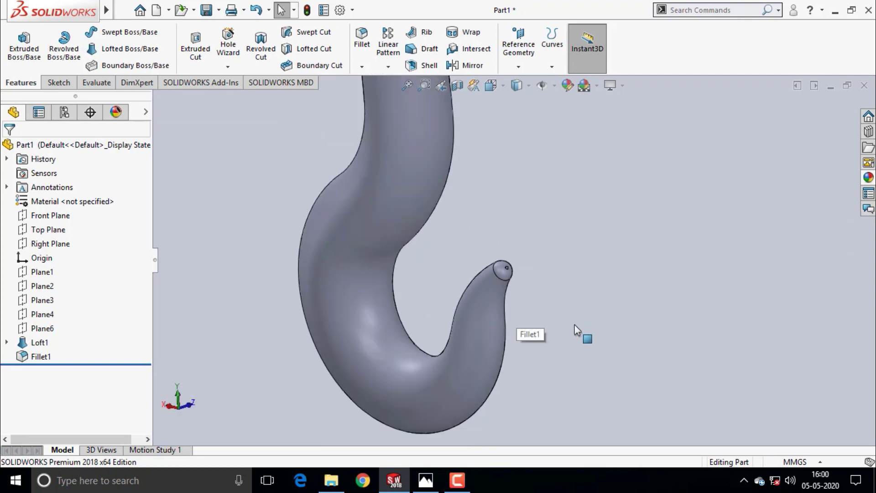
key("ctrl+1")
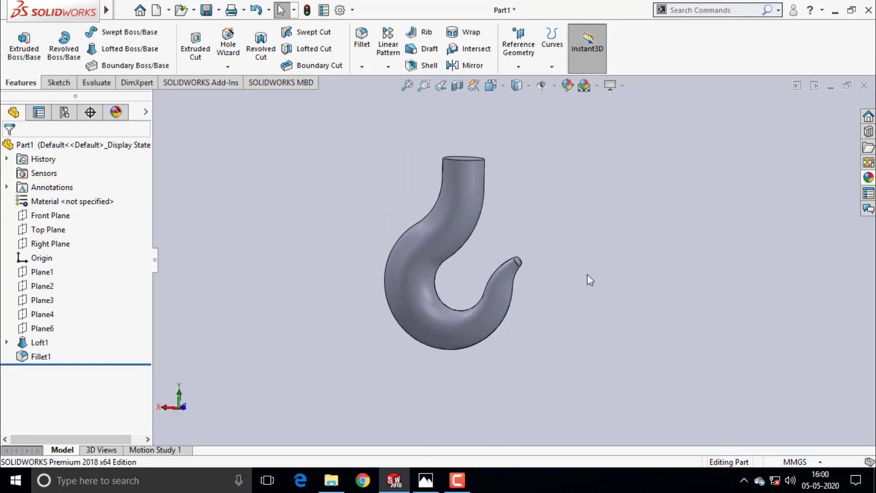
mouse_move(574, 290)
middle_mouse_down()
mouse_move(532, 287)
mouse_move(581, 287)
middle_mouse_up()
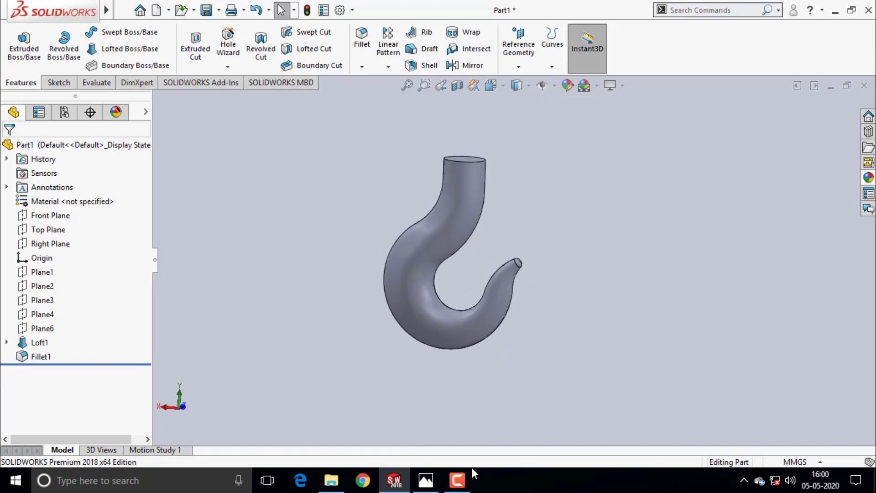
- Bring up the hook reference drawing, orbit to the shank's top face, and start a new sketch
left_click(424, 480)
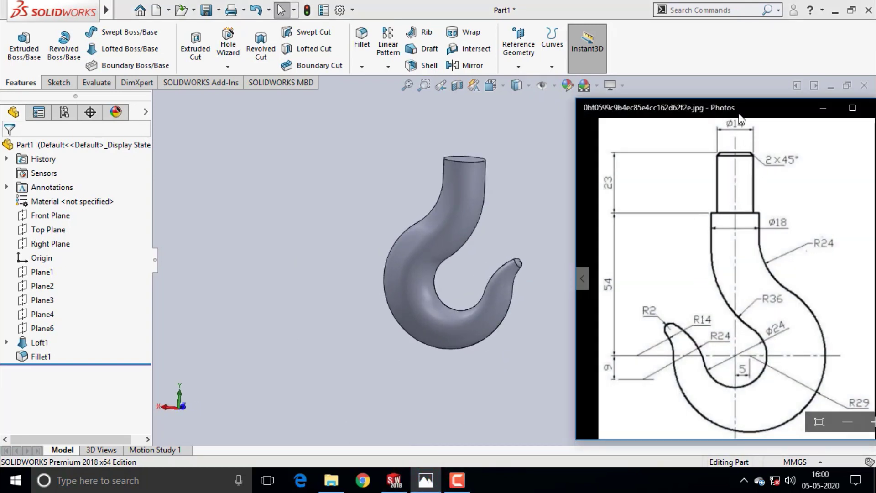
left_click_drag(740, 115, 745, 113)
middle_click_drag(505, 221, 497, 257)
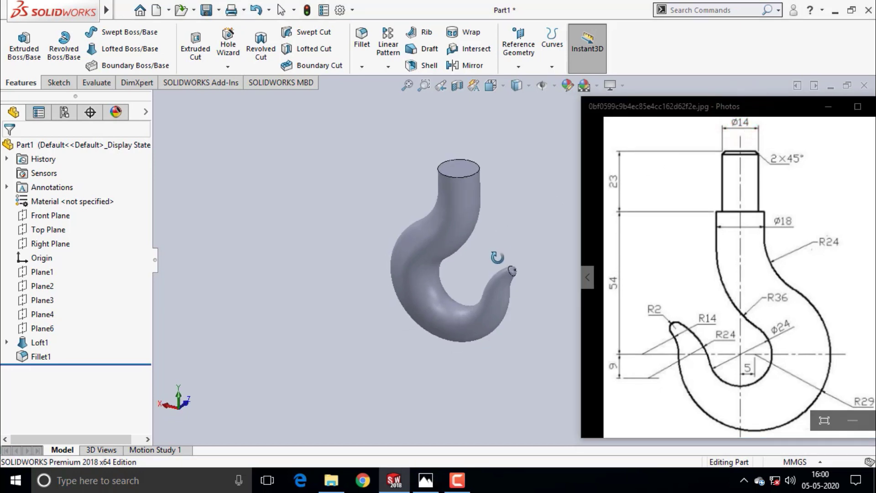
scroll(532, 201, "up", 2)
middle_click_drag(525, 202, 502, 210)
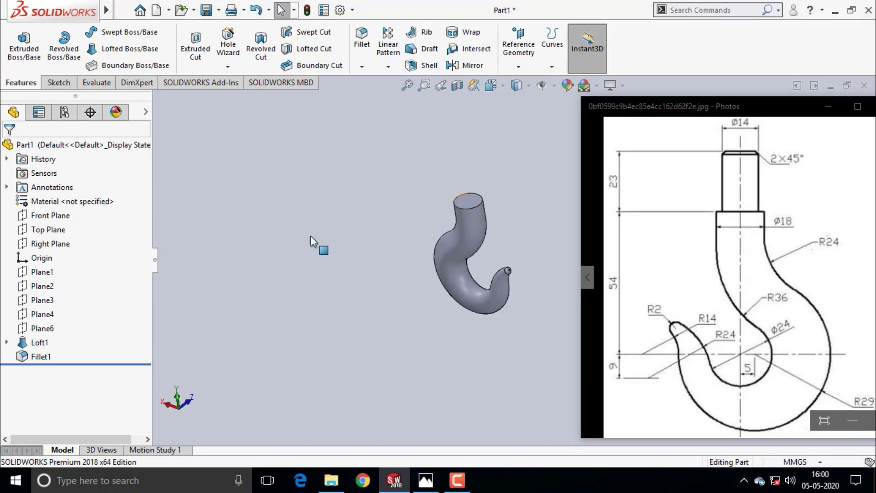
left_click(60, 84)
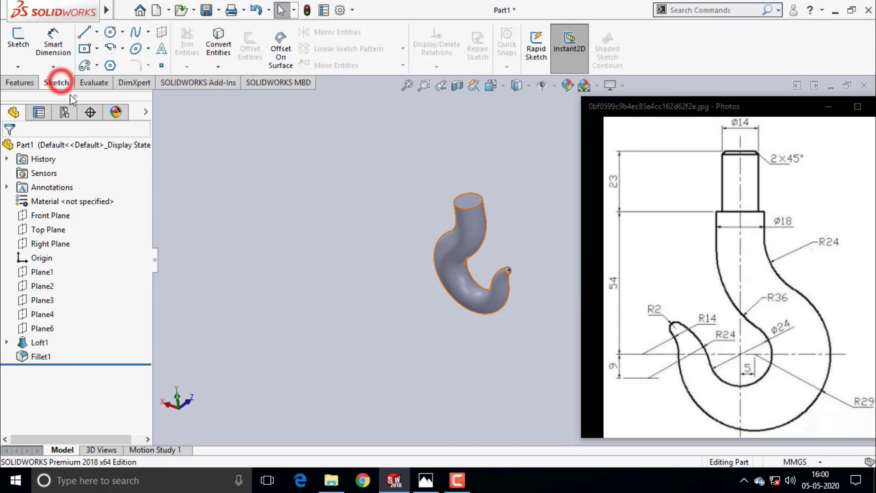
left_click(22, 38)
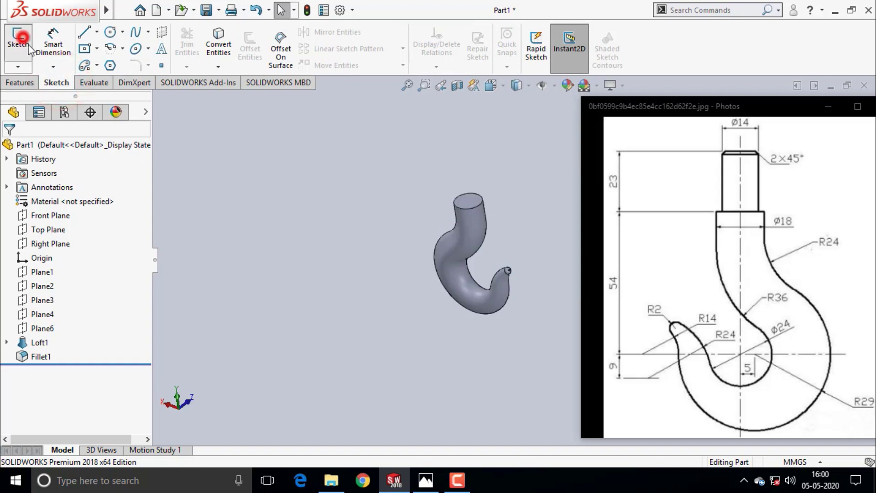
scroll(475, 203, "down", 3)
- Draw a circle centred on the shank's flat top face
left_click(475, 210)
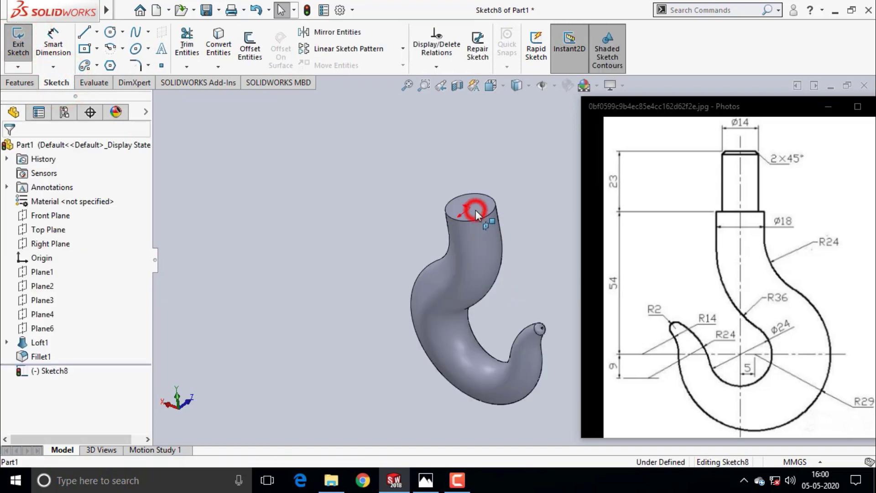
left_click(110, 32)
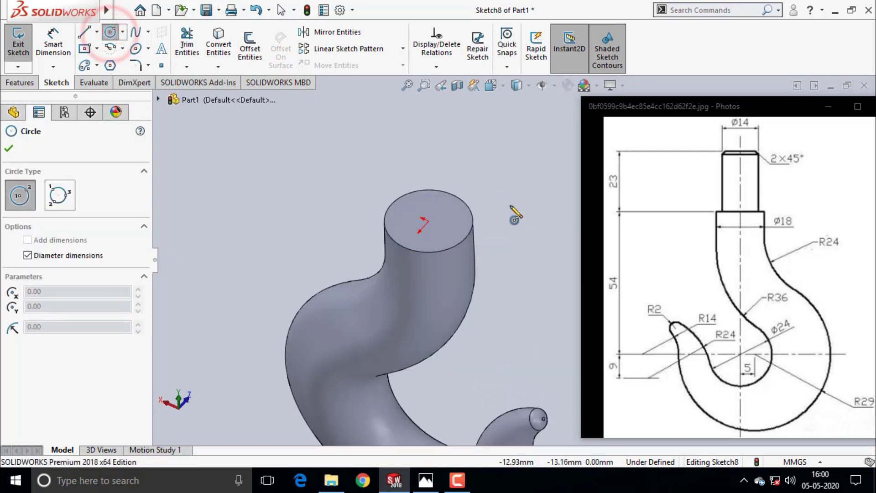
scroll(512, 215, "down", 3)
left_click(428, 221)
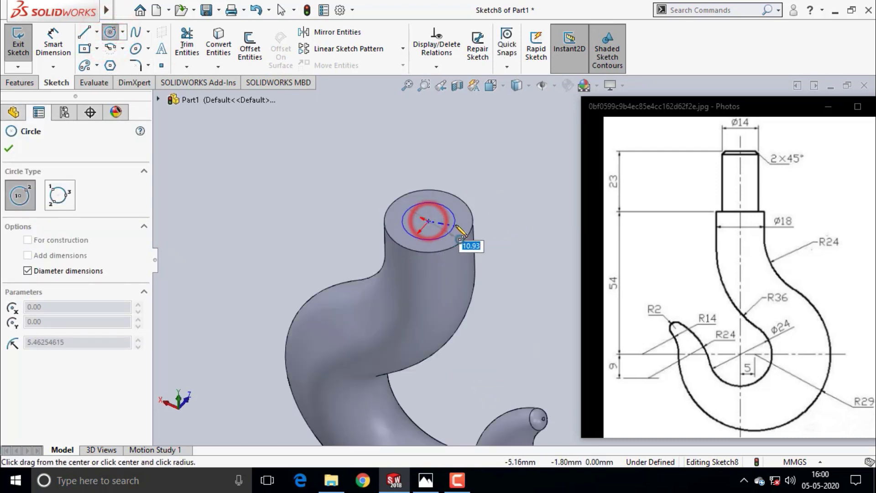
left_click(463, 219)
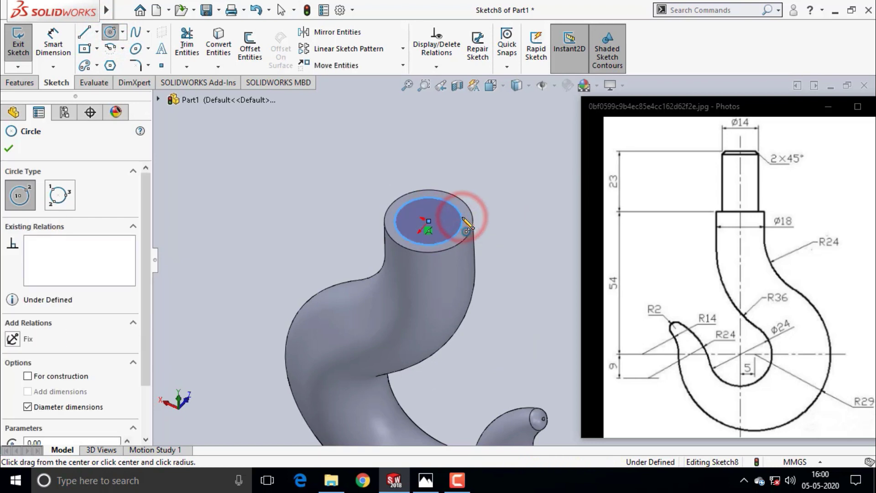
key("Escape")
- Dimension the circle's diameter as 14 mm
left_click(52, 43)
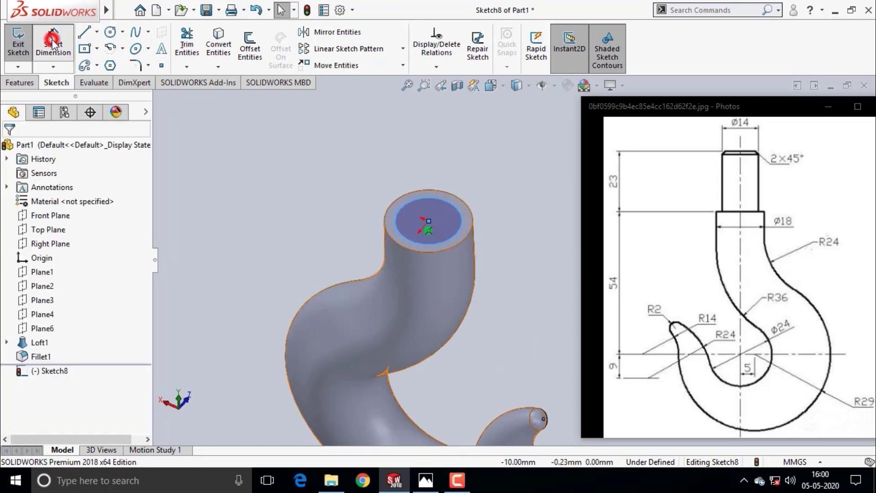
left_click(409, 201)
left_click(305, 161)
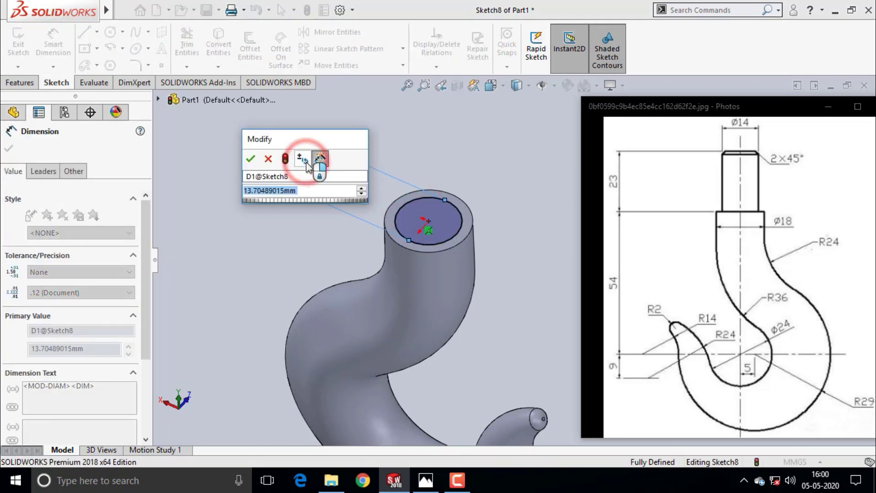
type("14")
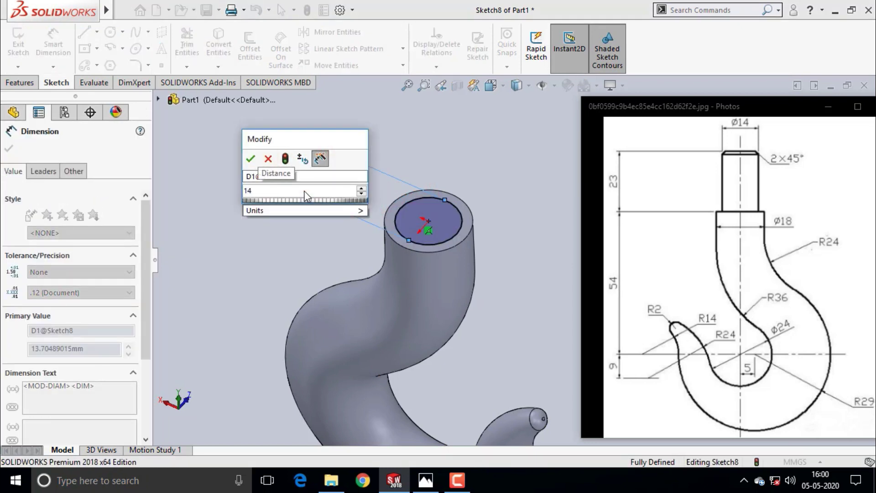
left_click(250, 159)
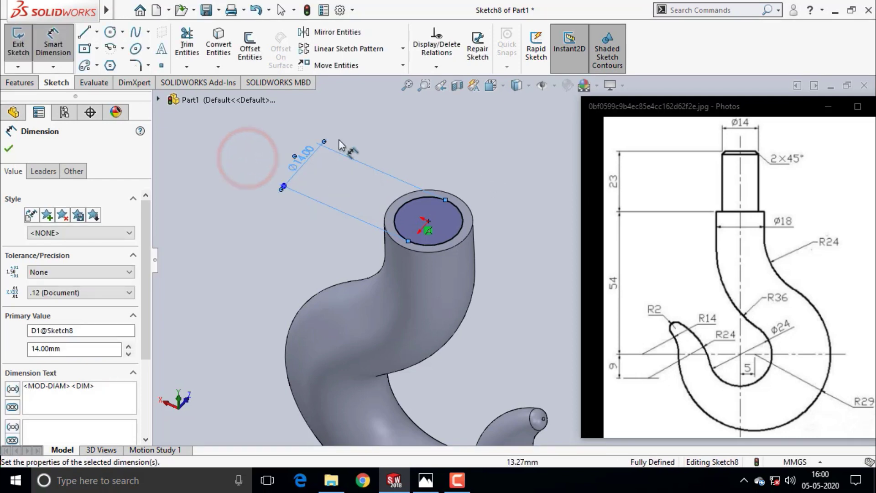
left_click(10, 146)
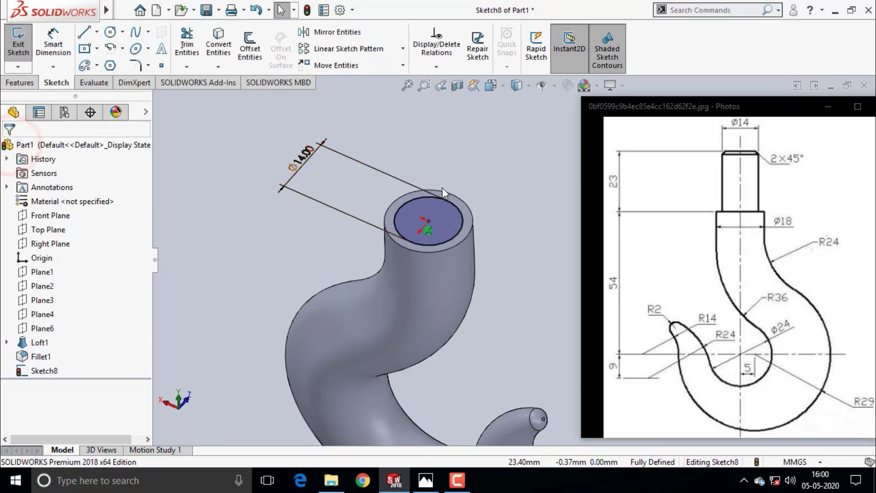
- Move the reference drawing window aside, exit Sketch8 and deselect it
middle_click_drag(442, 187, 461, 183)
left_click_drag(651, 111, 648, 120)
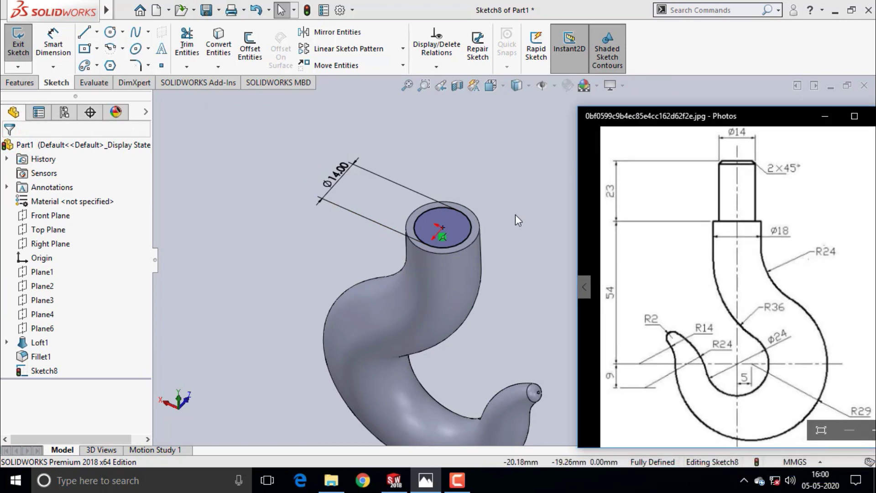
left_click(18, 46)
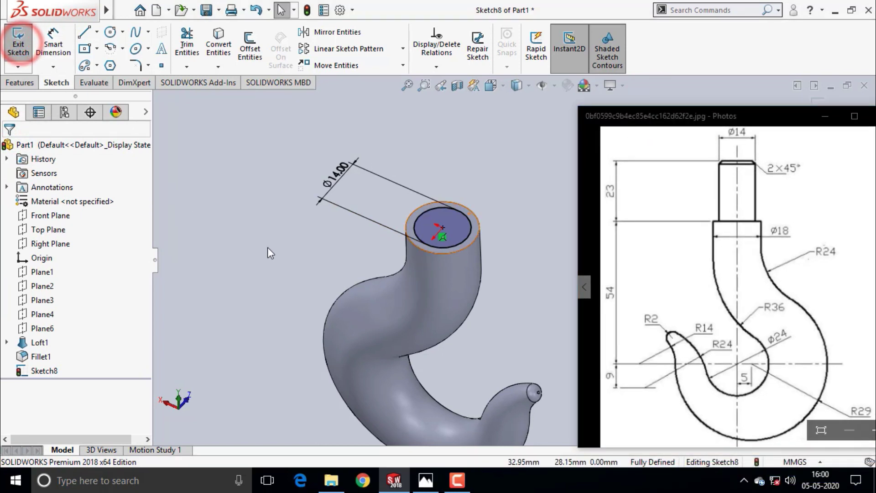
left_click(19, 45)
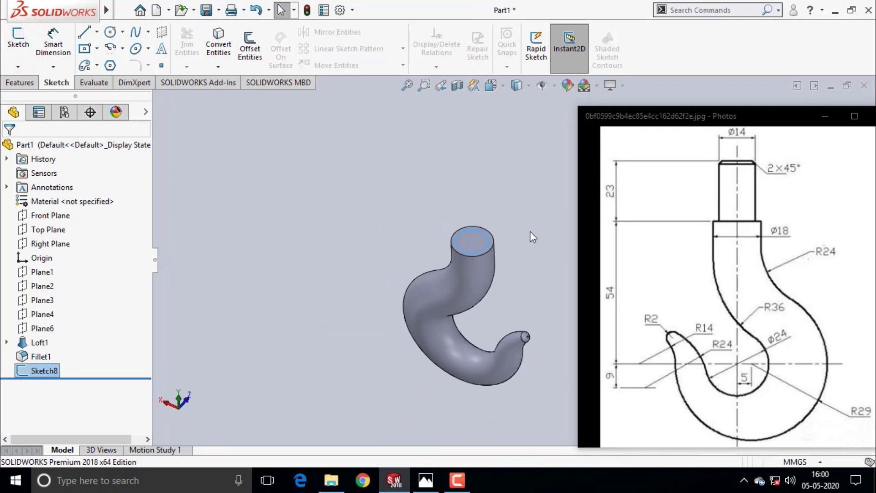
left_click(256, 175)
- Extrude the 14 mm circle 23 mm blind as Boss-Extrude1 and orbit to view the shank
left_click(20, 82)
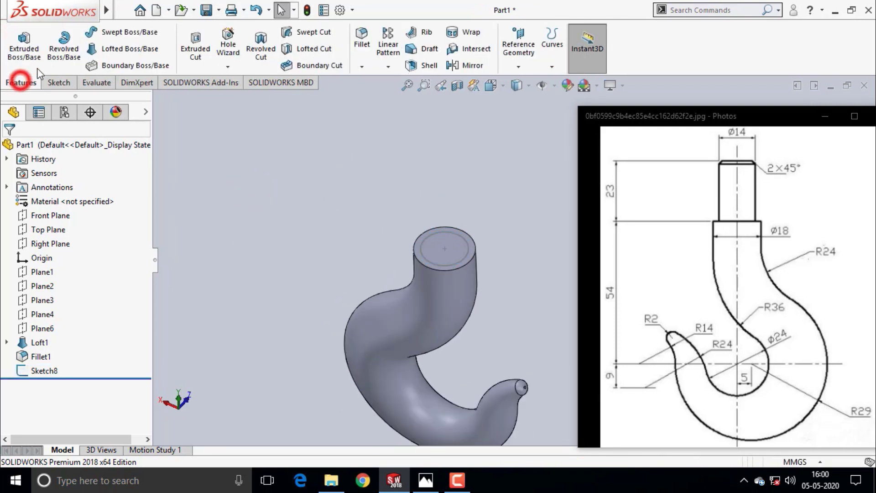
left_click(24, 44)
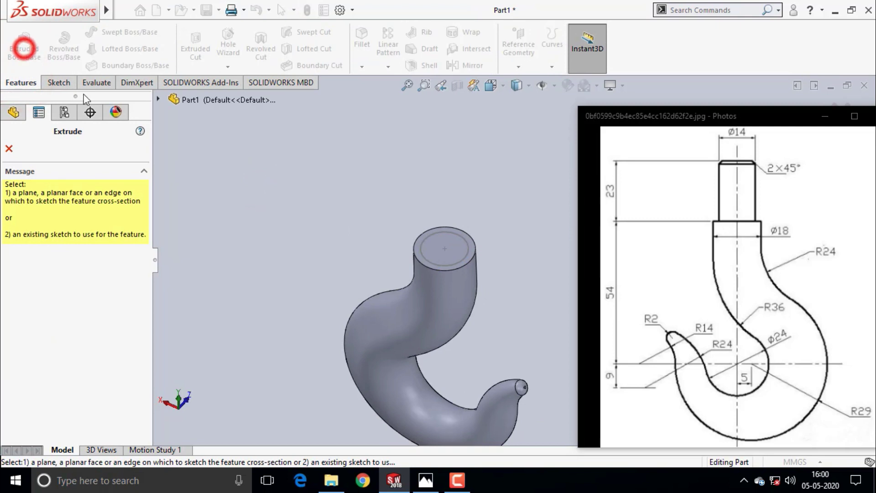
left_click(437, 269)
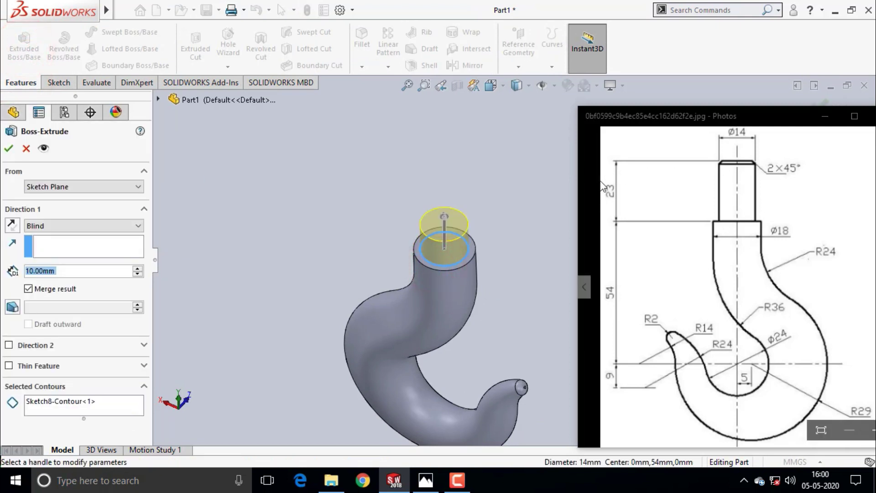
left_click(68, 274)
type("23")
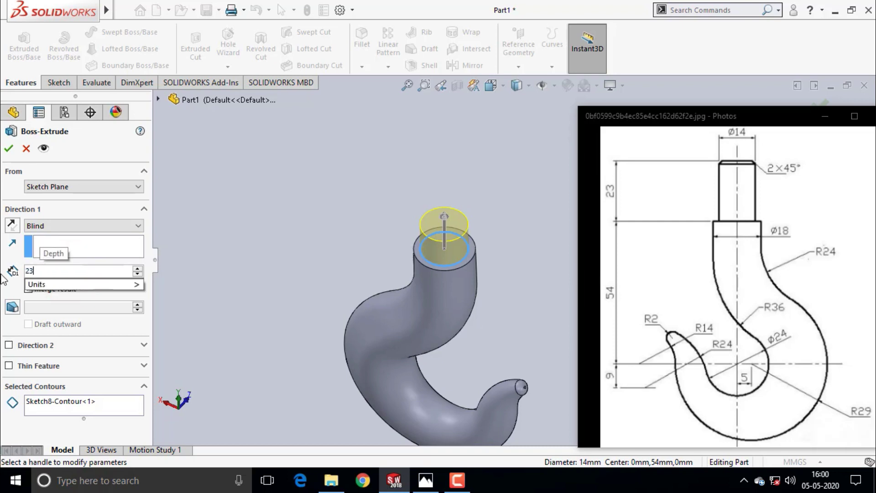
left_click(9, 149)
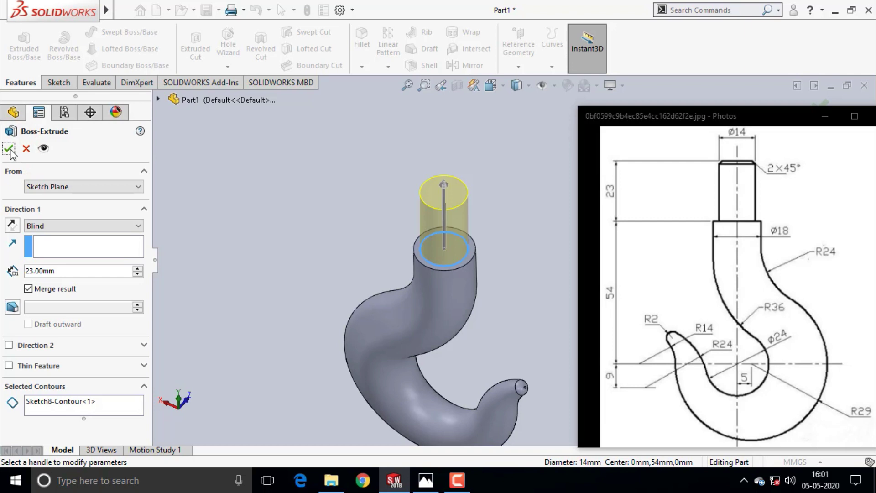
left_click(10, 149)
mouse_move(392, 230)
middle_mouse_down()
mouse_move(335, 199)
mouse_move(319, 231)
middle_mouse_up()
scroll(319, 231, "down", 3)
middle_click_drag(397, 235, 514, 215)
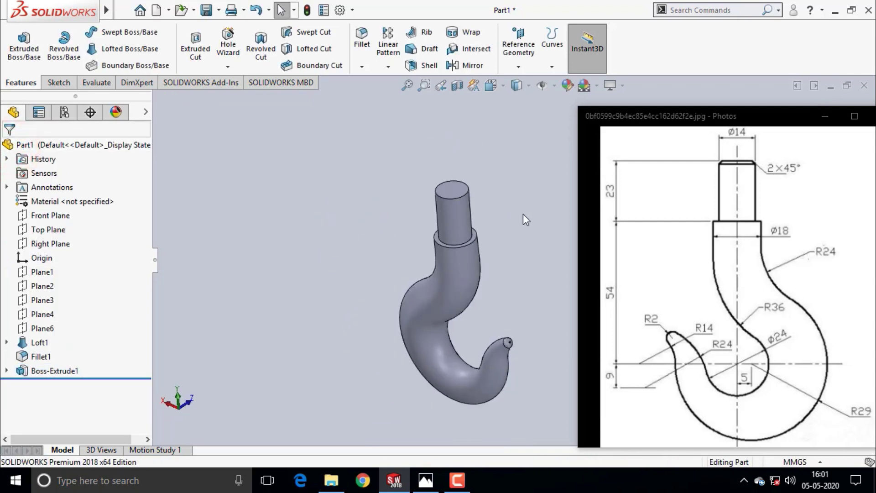
mouse_move(725, 287)
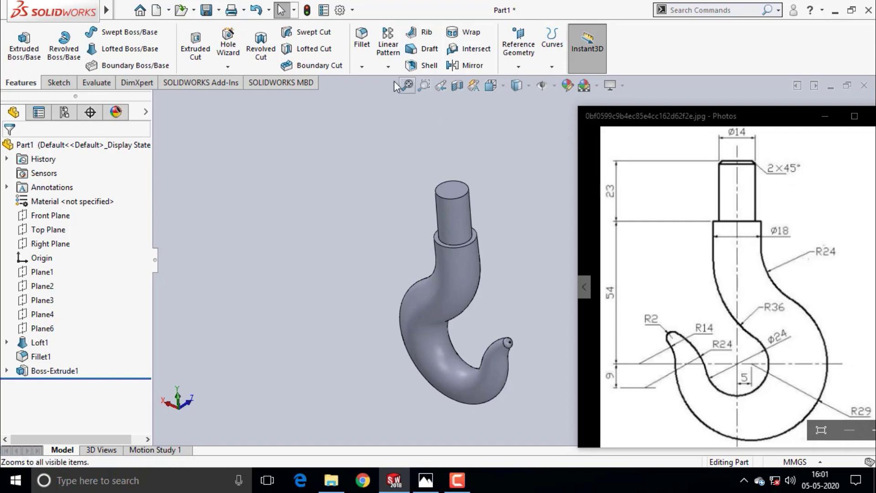
- Chamfer the upper shank's top circular edge 2 mm at 45°
left_click(362, 67)
left_click(378, 95)
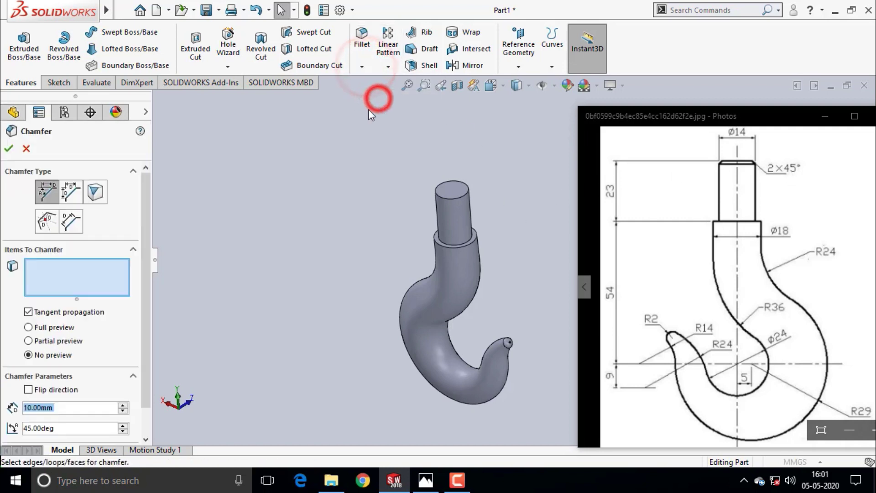
type("2")
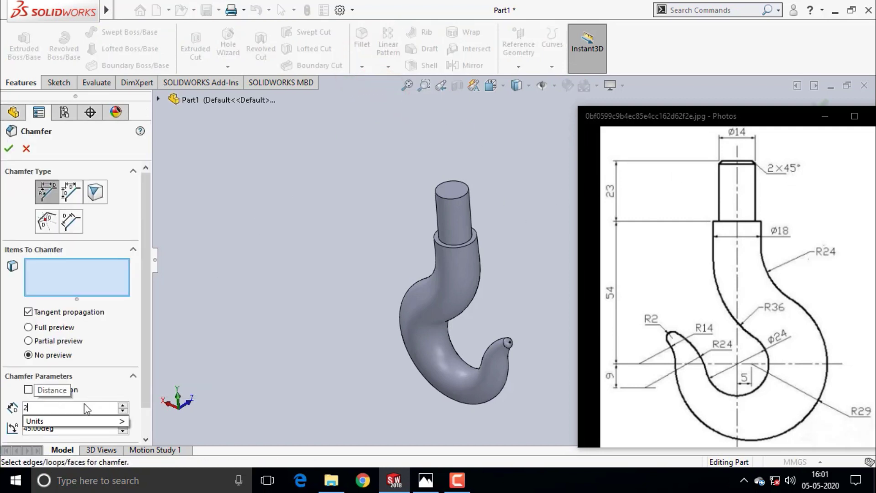
left_click(461, 195)
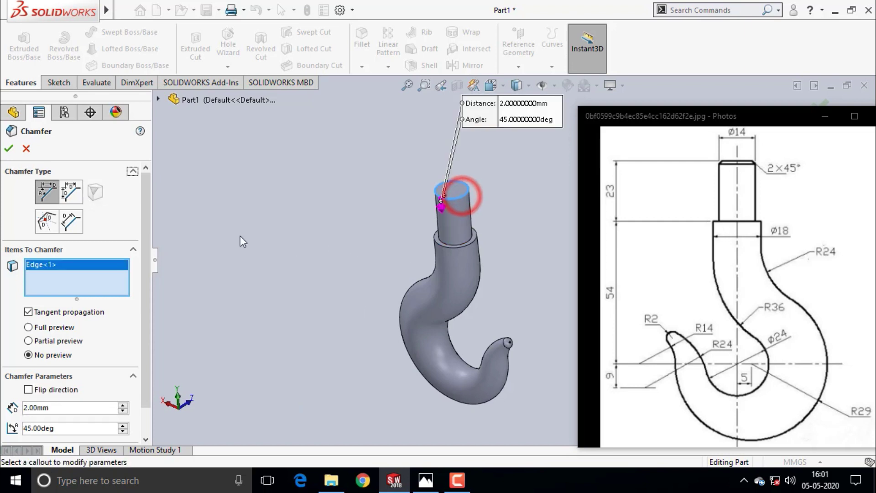
left_click(8, 149)
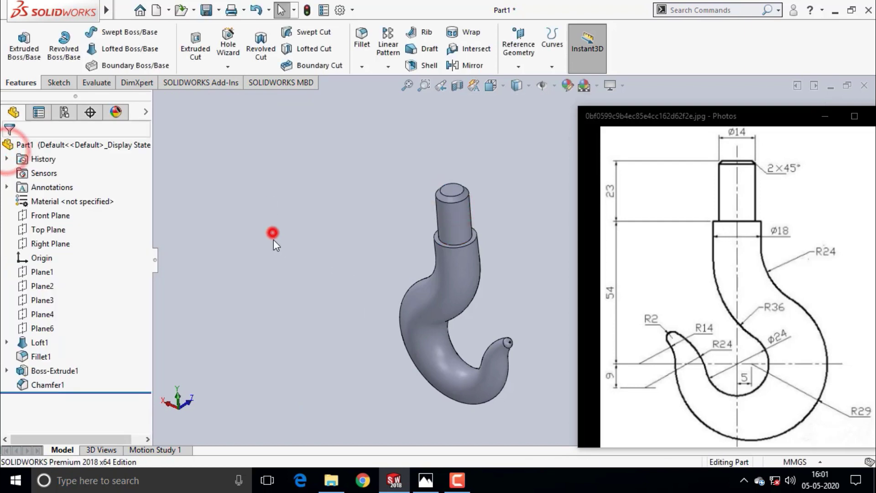
mouse_move(274, 234)
middle_mouse_down()
mouse_move(339, 235)
mouse_move(362, 225)
mouse_move(289, 244)
mouse_move(323, 273)
mouse_move(505, 371)
mouse_move(524, 302)
mouse_move(524, 336)
mouse_move(521, 299)
mouse_move(520, 352)
mouse_move(525, 319)
mouse_move(539, 315)
middle_mouse_up()
- Minimise the reference drawing and colour the whole hook teal after trying red and orange
left_click(823, 116)
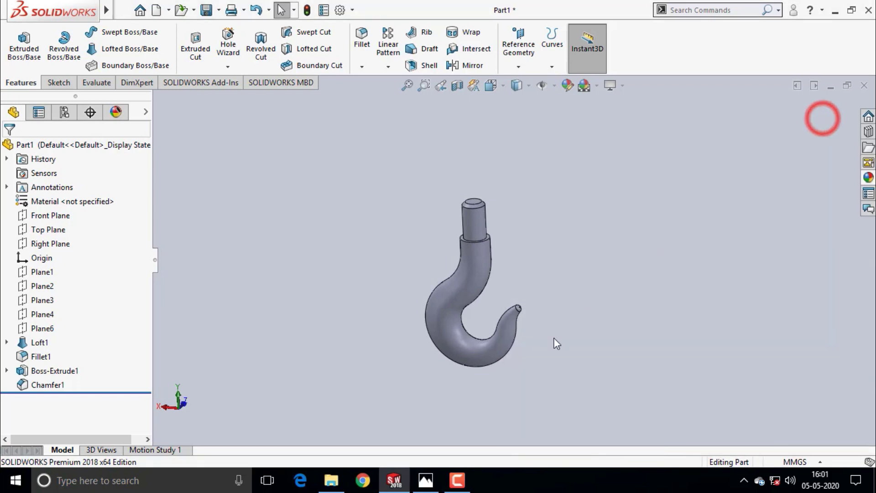
mouse_move(821, 118)
middle_mouse_down()
mouse_move(381, 347)
mouse_move(565, 354)
mouse_move(533, 338)
mouse_move(520, 270)
mouse_move(512, 291)
middle_mouse_up()
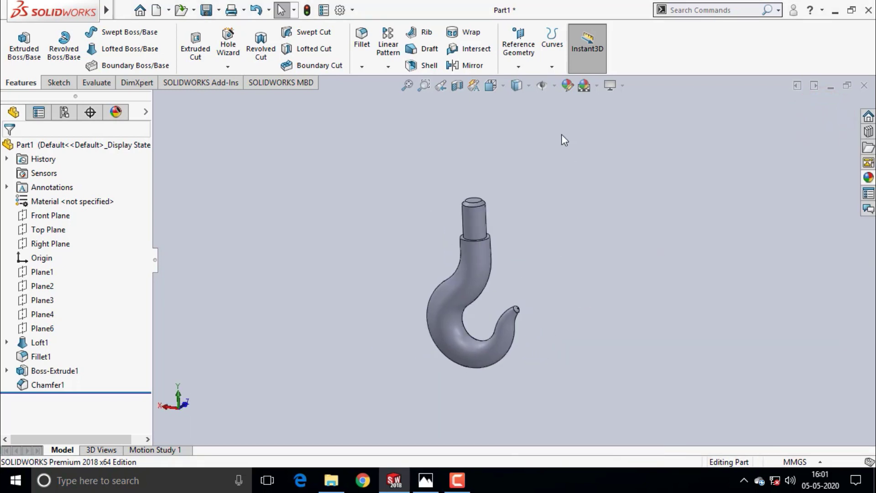
left_click(569, 86)
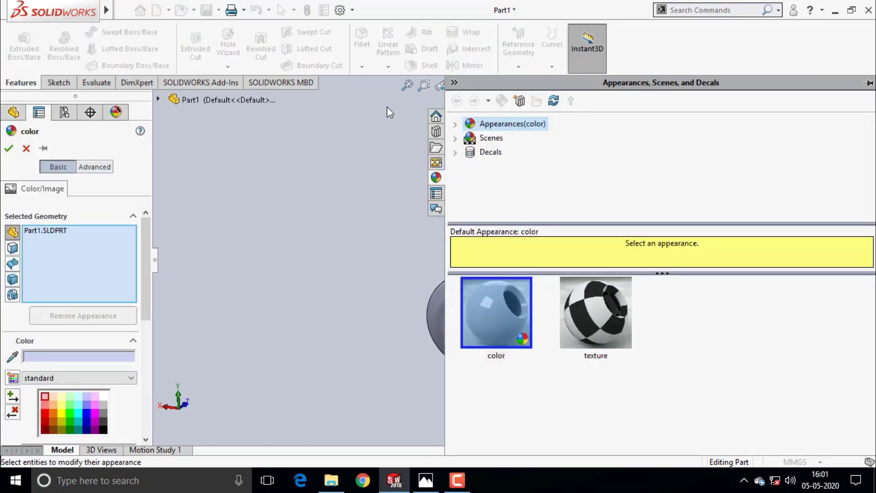
left_click(378, 114)
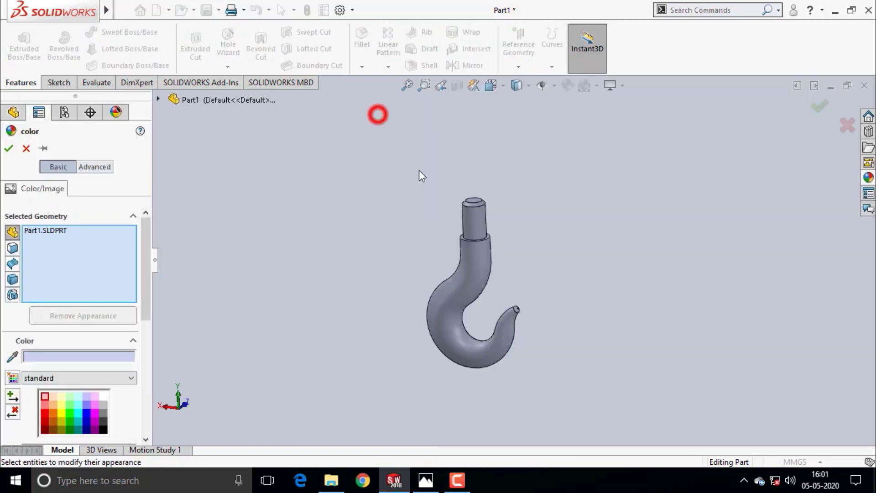
left_click(45, 407)
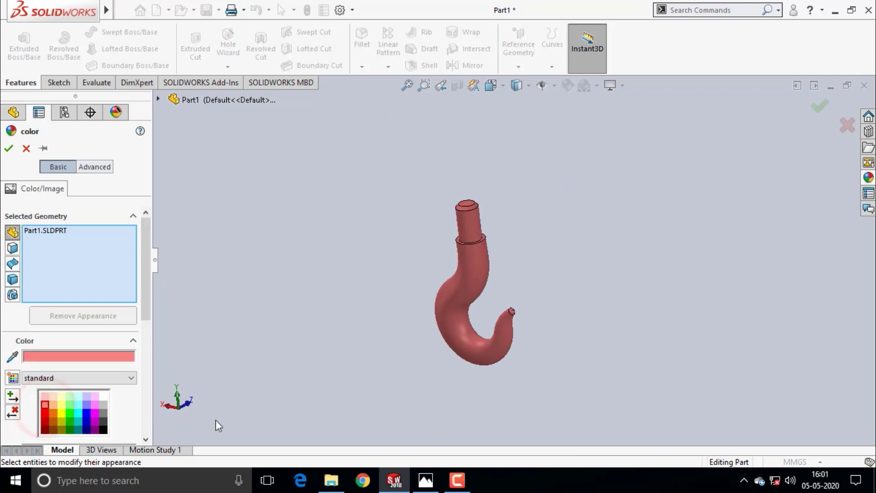
left_click(52, 406)
left_click(52, 412)
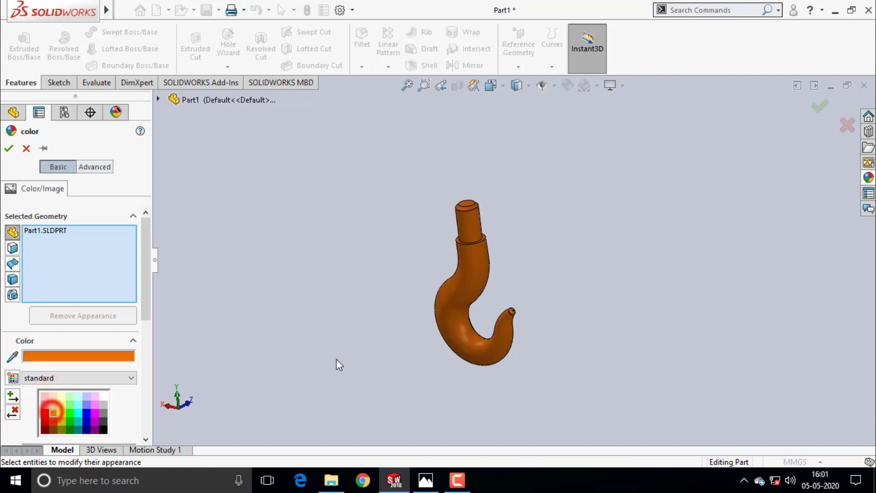
mouse_move(336, 358)
middle_mouse_down()
mouse_move(239, 328)
mouse_move(304, 345)
middle_mouse_up()
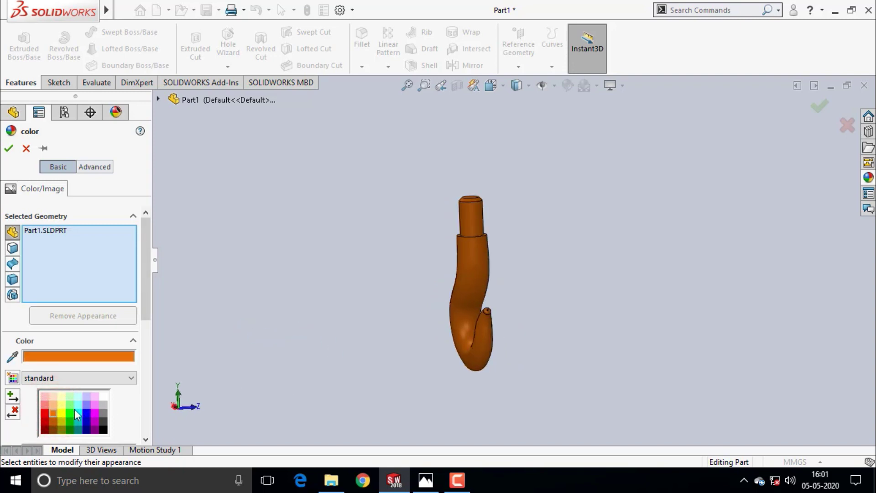
left_click(79, 405)
middle_click_drag(367, 354, 411, 332)
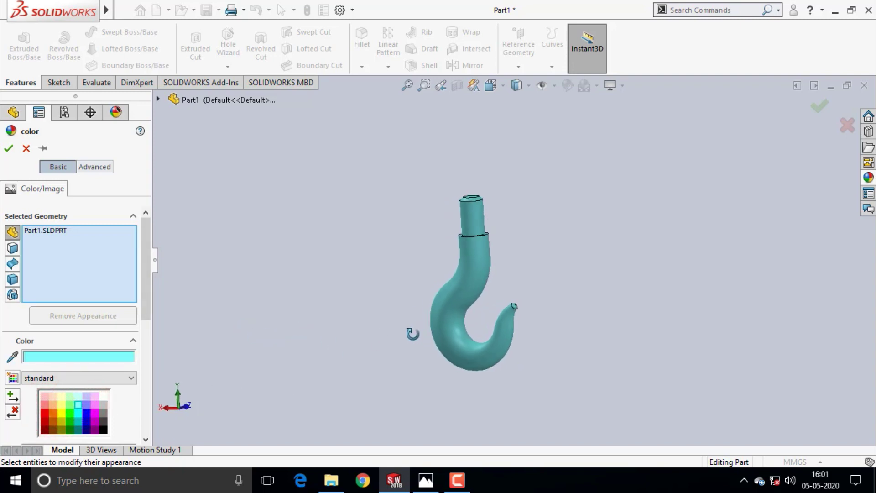
left_click(8, 148)
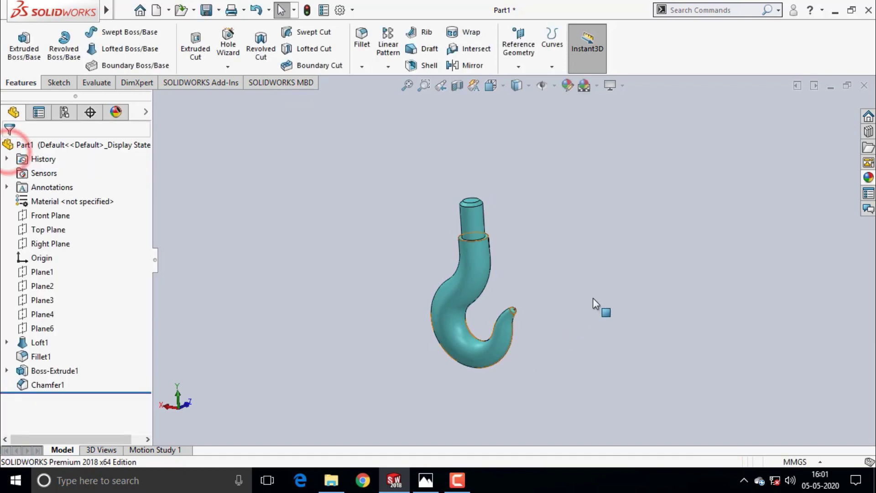
mouse_move(584, 315)
middle_mouse_down()
mouse_move(560, 258)
mouse_move(579, 288)
mouse_move(568, 331)
mouse_move(541, 307)
middle_mouse_up()
key("space")
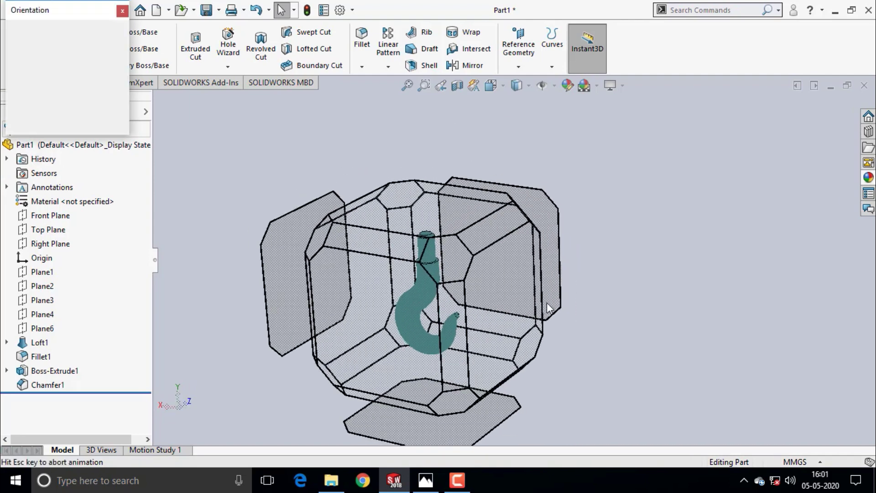
left_click(601, 336)
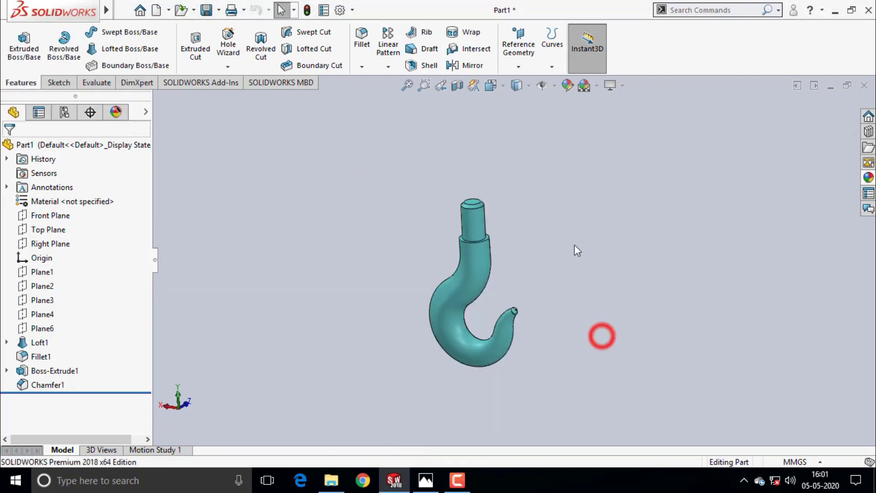
left_click(501, 88)
left_click(412, 275)
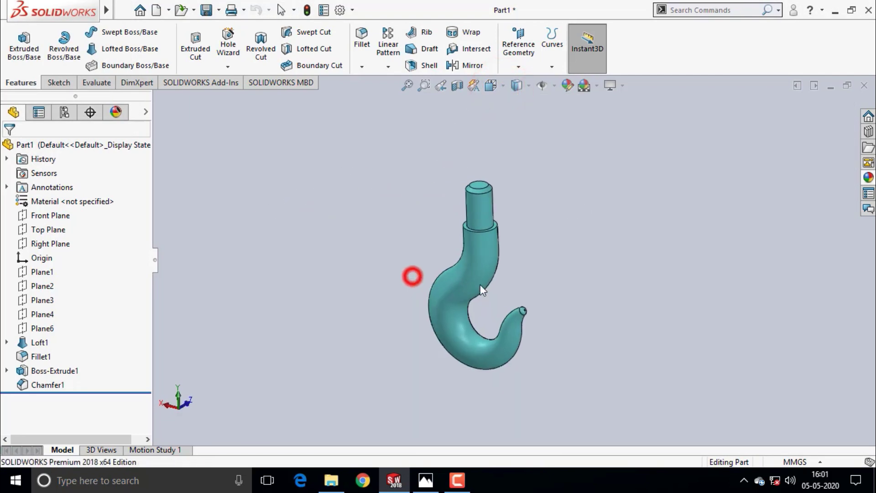
mouse_move(623, 301)
middle_mouse_down()
mouse_move(639, 200)
mouse_move(666, 225)
mouse_move(639, 229)
mouse_move(655, 261)
middle_mouse_up()
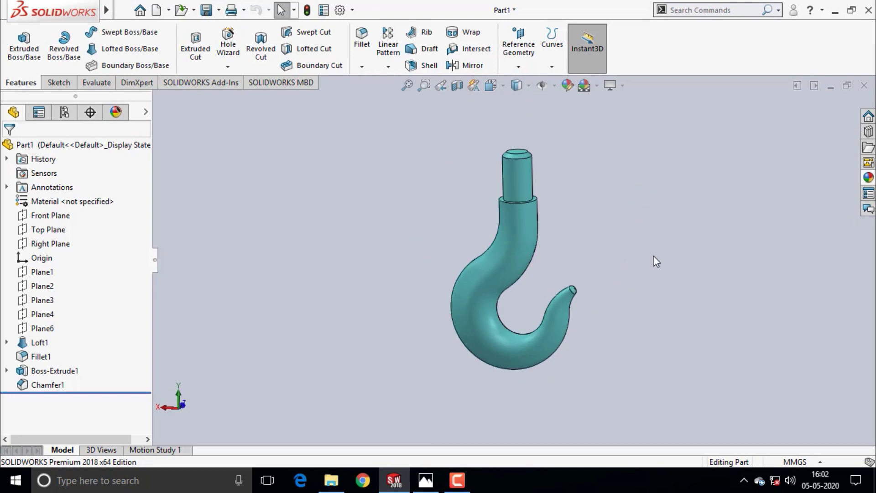